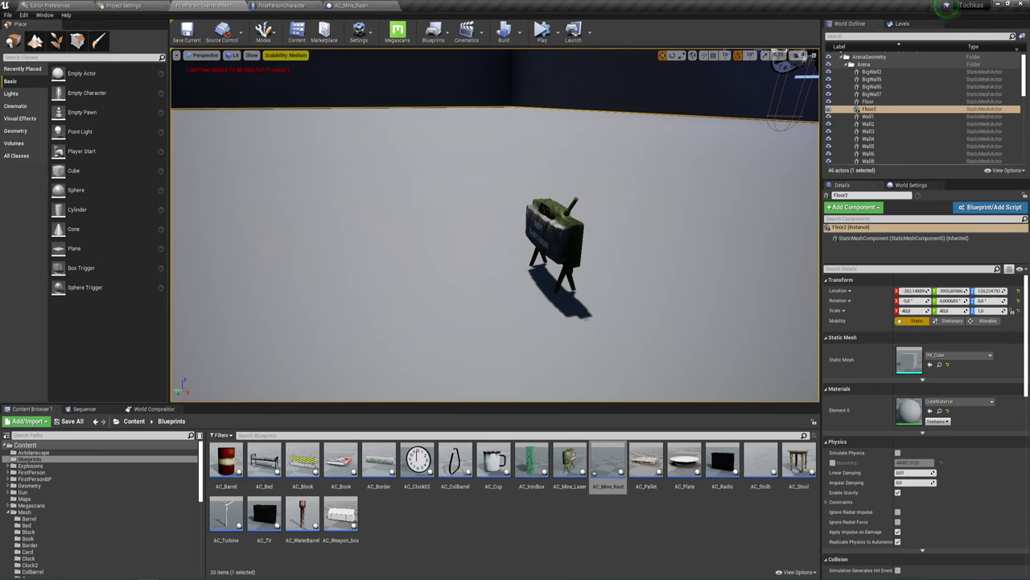
Orbit the level view around the claymore mine and across the arena
right_drag(660, 253, 652, 254)
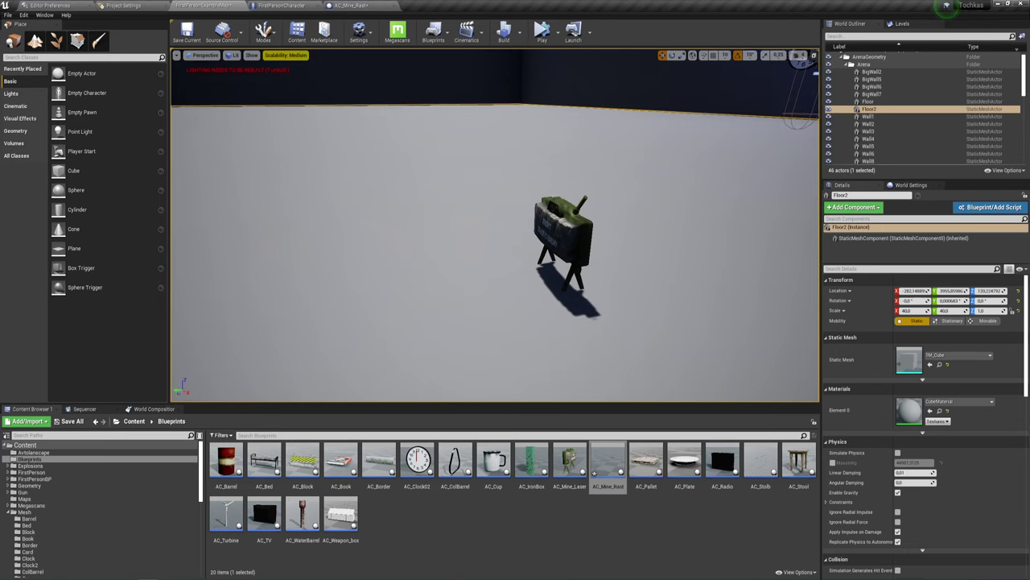
mouse_move(592, 211)
right_down()
mouse_move(564, 218)
mouse_move(590, 196)
right_up()
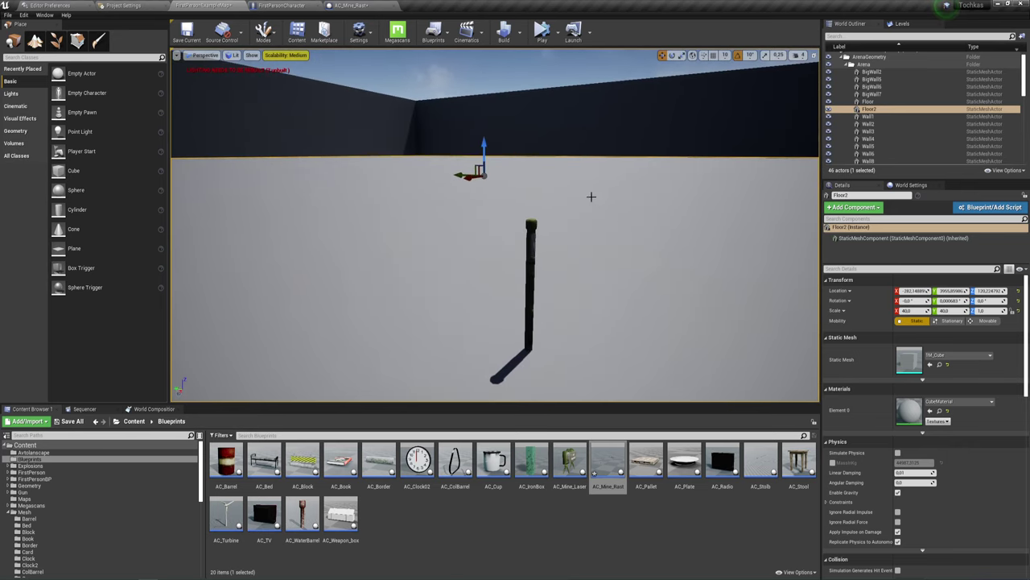
mouse_move(541, 367)
right_down()
mouse_move(690, 236)
mouse_move(697, 168)
mouse_move(597, 214)
right_up()
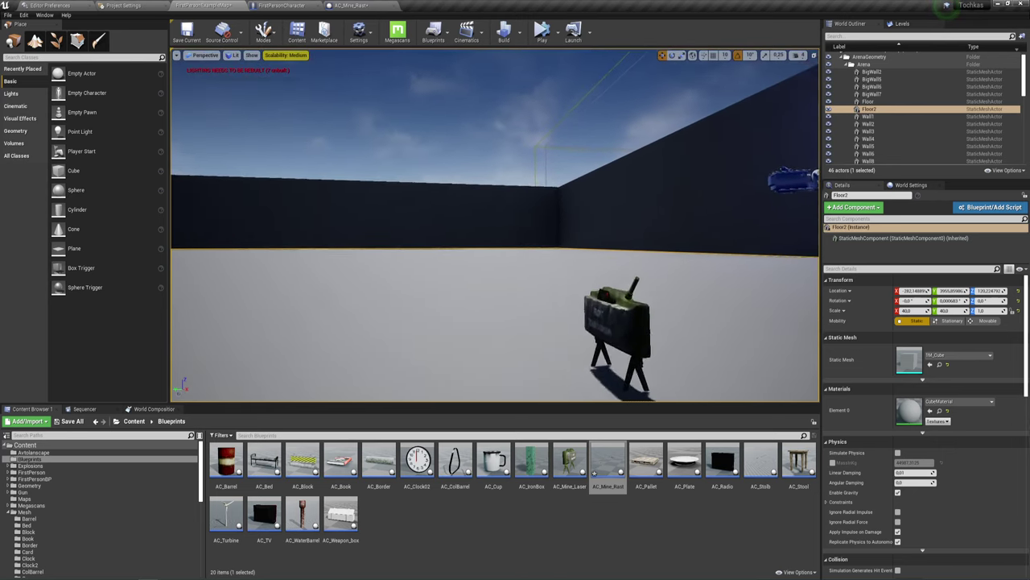
right_drag(772, 111, 612, 121)
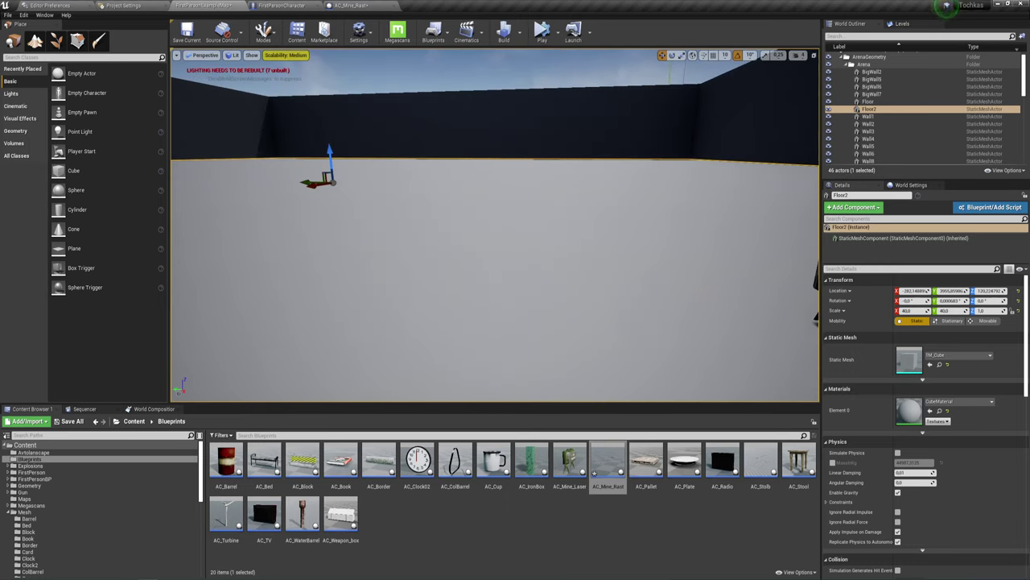
In the AC_Mine_Rast blueprint, select the Mine_Zapal_Mine_rast cable component
click(336, 6)
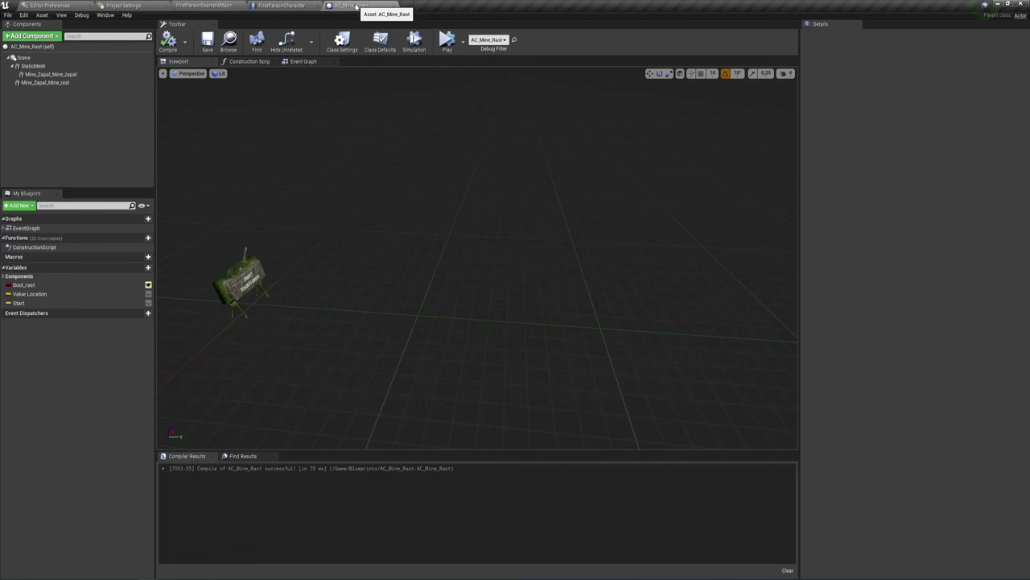
right_drag(478, 257, 478, 257)
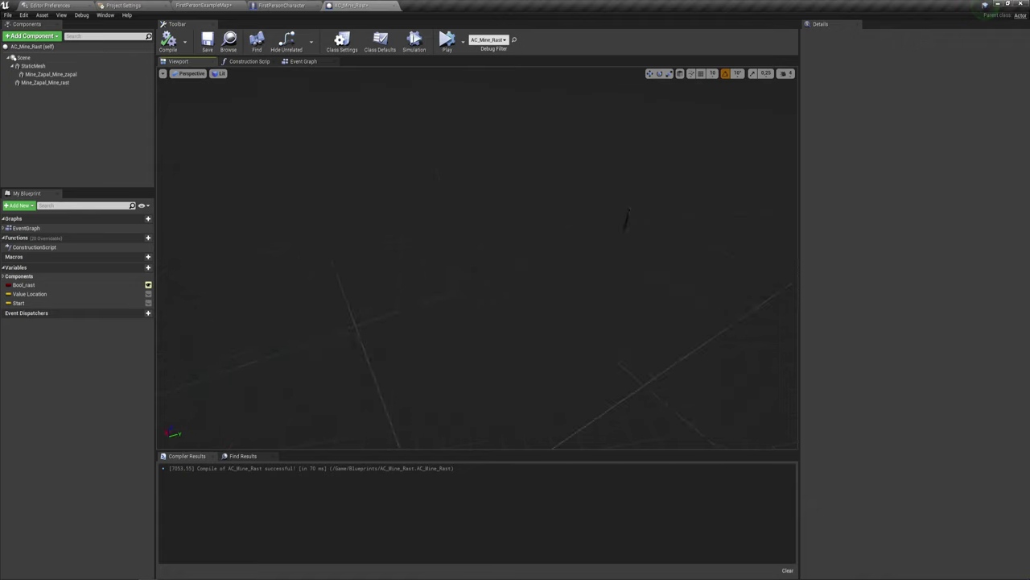
click(232, 276)
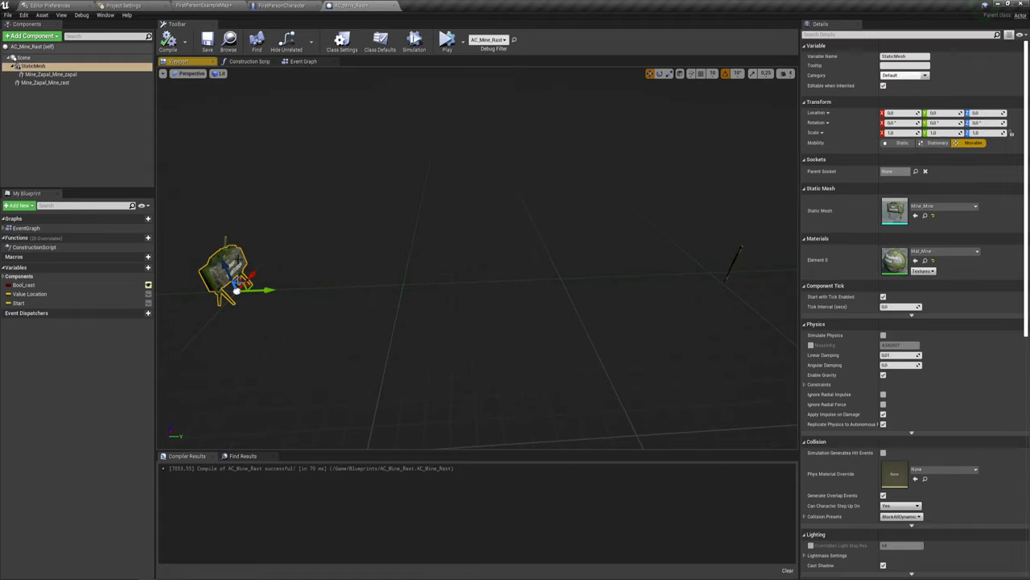
right_drag(425, 275, 425, 276)
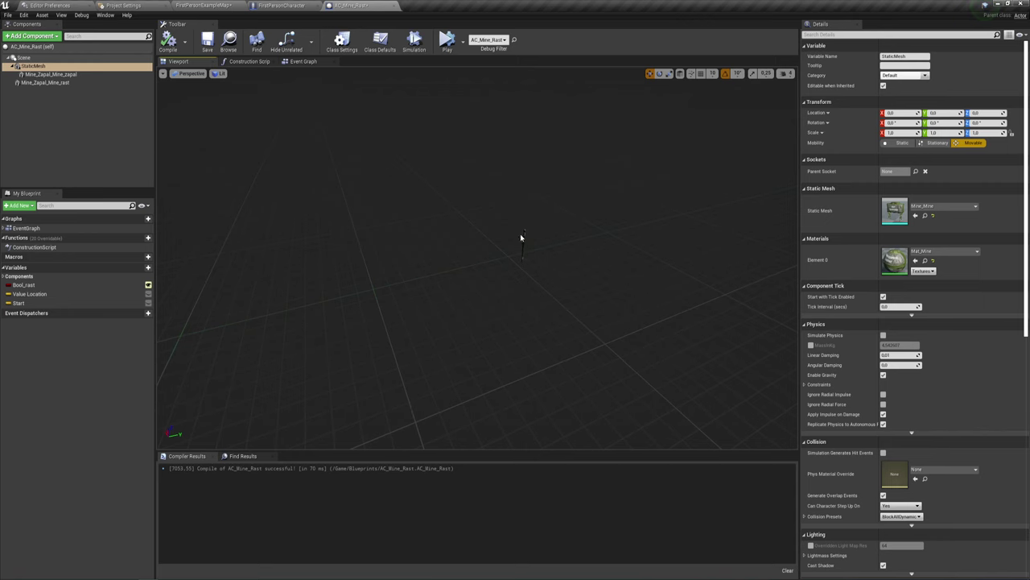
click(525, 238)
right_drag(524, 241, 525, 242)
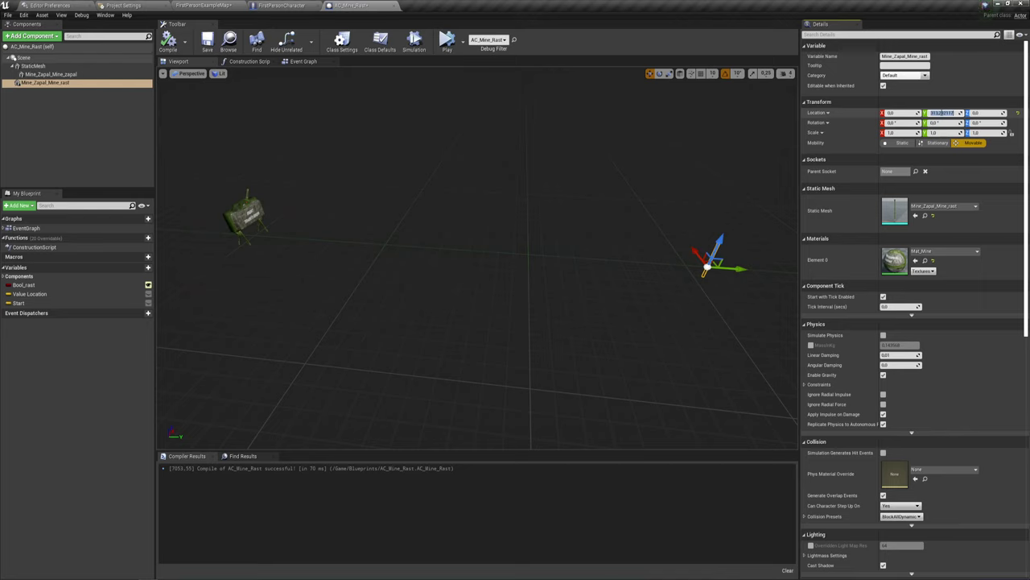
text(350)
Move the Mine_Zapal_Mine_rast cable component to Location Y 250
key(Return)
mouse_move(660, 189)
right_down()
mouse_move(552, 225)
mouse_move(700, 224)
right_up()
drag(773, 229, 535, 242)
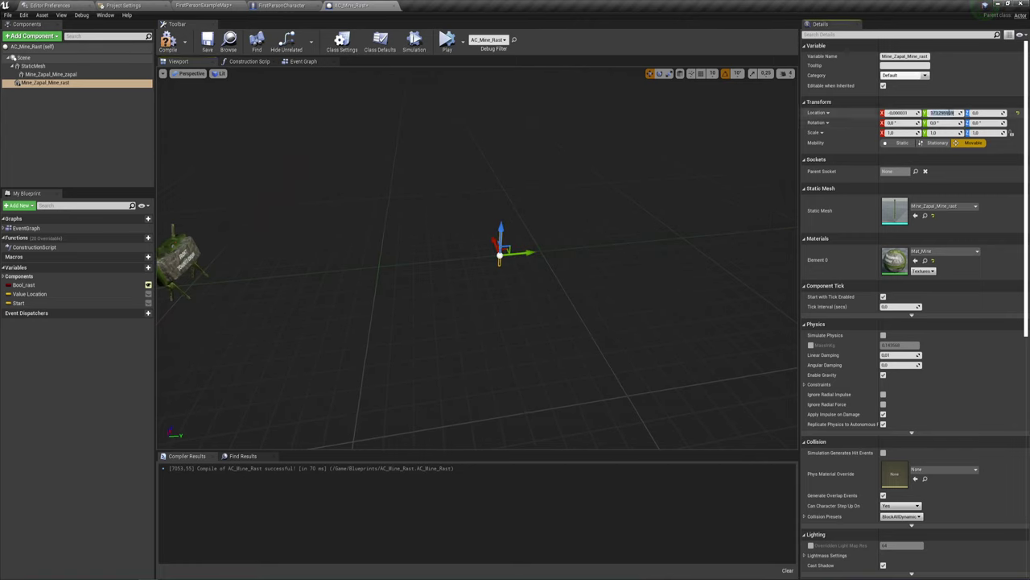
key(Return)
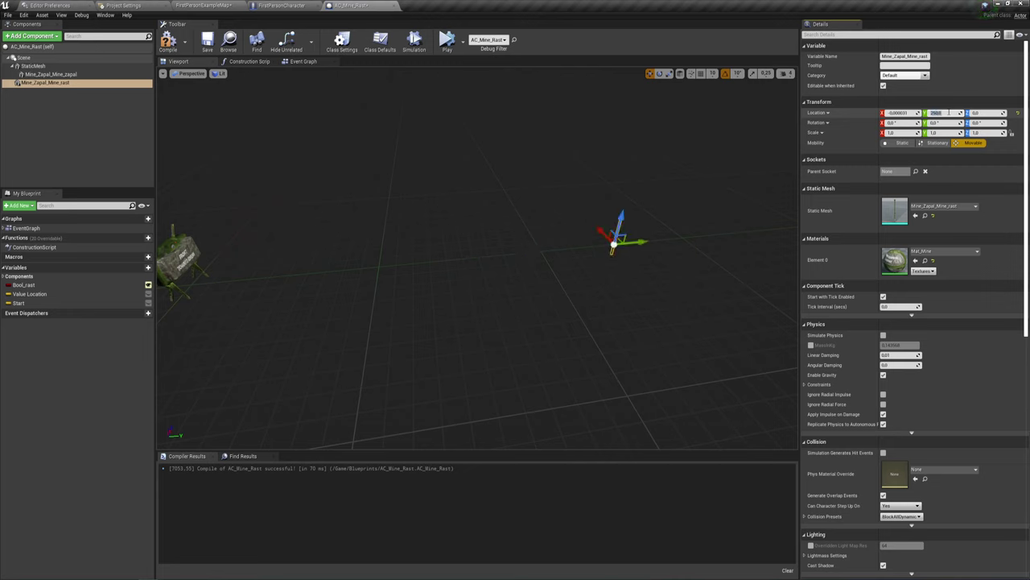
right_drag(477, 161, 338, 209)
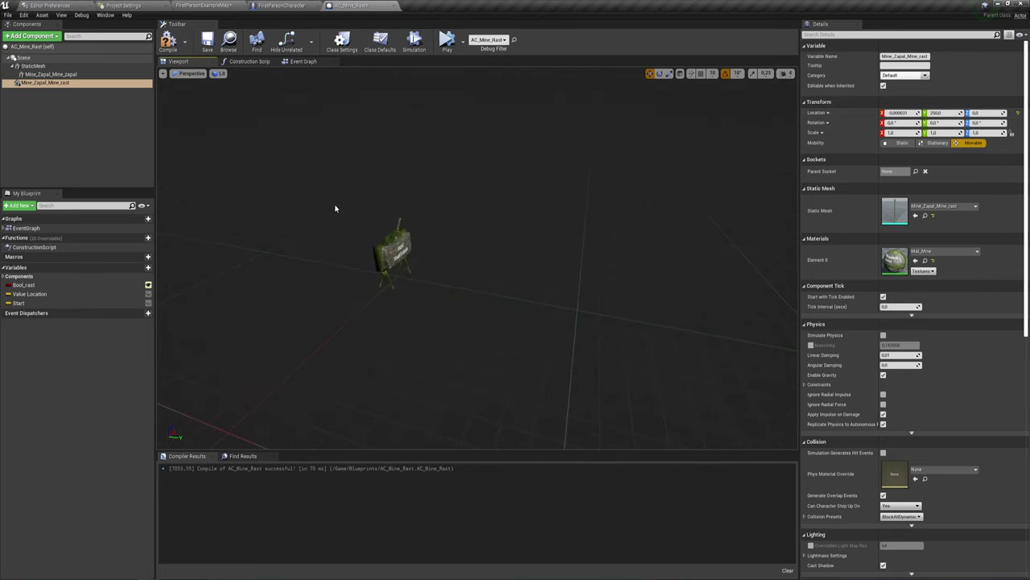
Recheck the mine body and cable components, then go back to the level editor
click(33, 65)
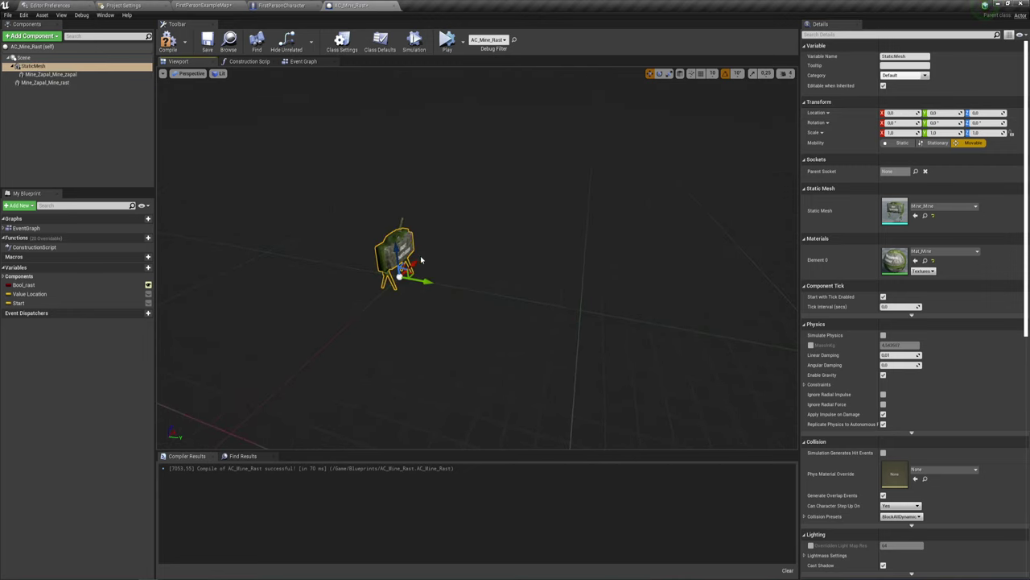
mouse_move(400, 256)
right_down()
mouse_move(338, 265)
mouse_move(499, 310)
right_up()
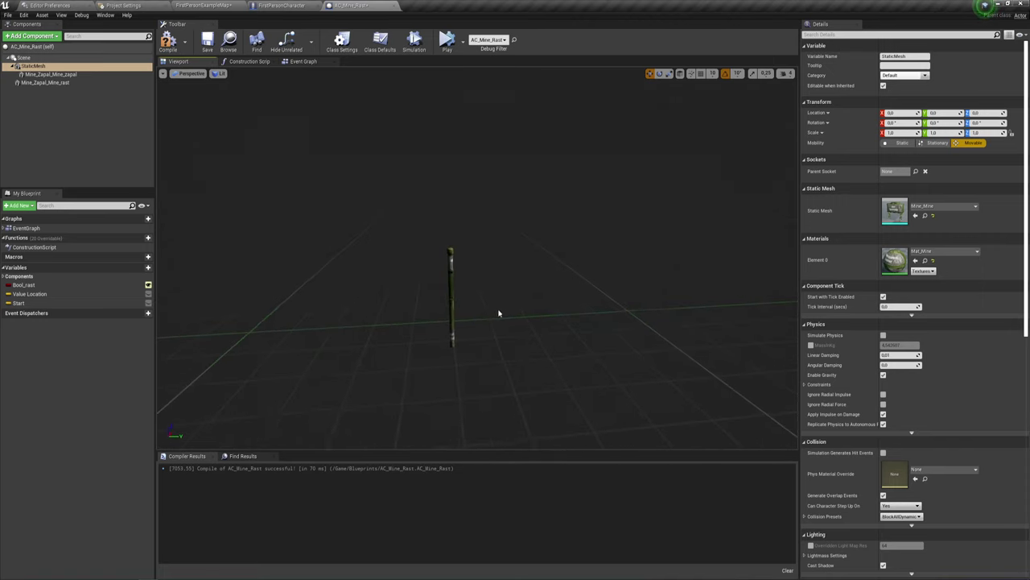
click(444, 272)
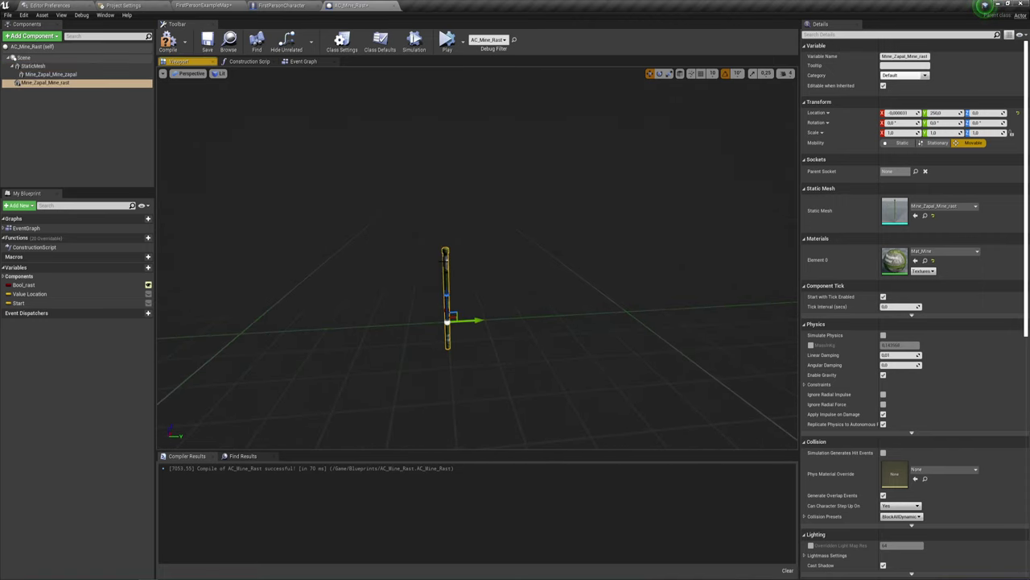
click(925, 216)
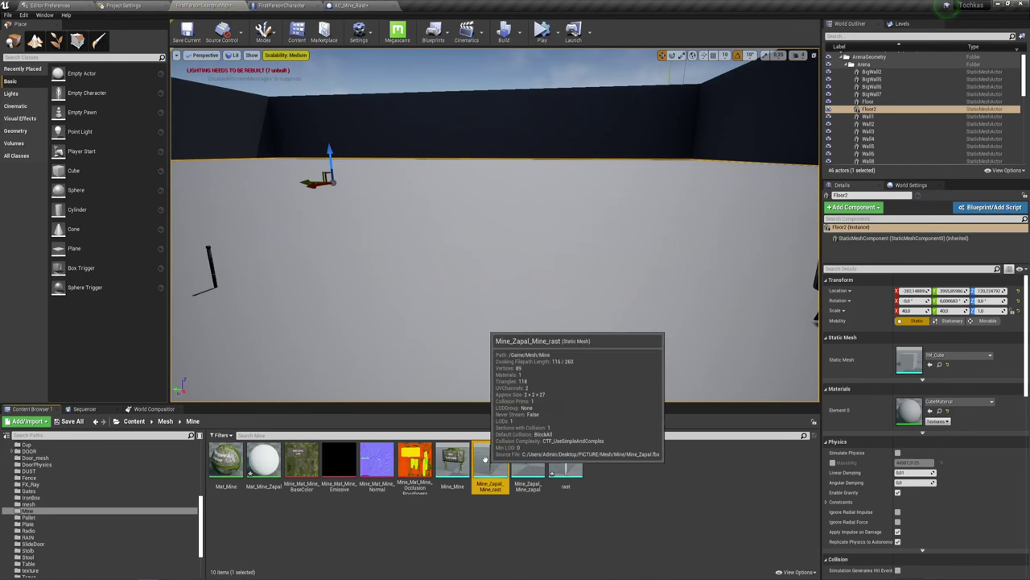
In the Mine_Zapal_Mine_rast mesh editor, set the Socket's Relative Location Z to 16
double_click(486, 460)
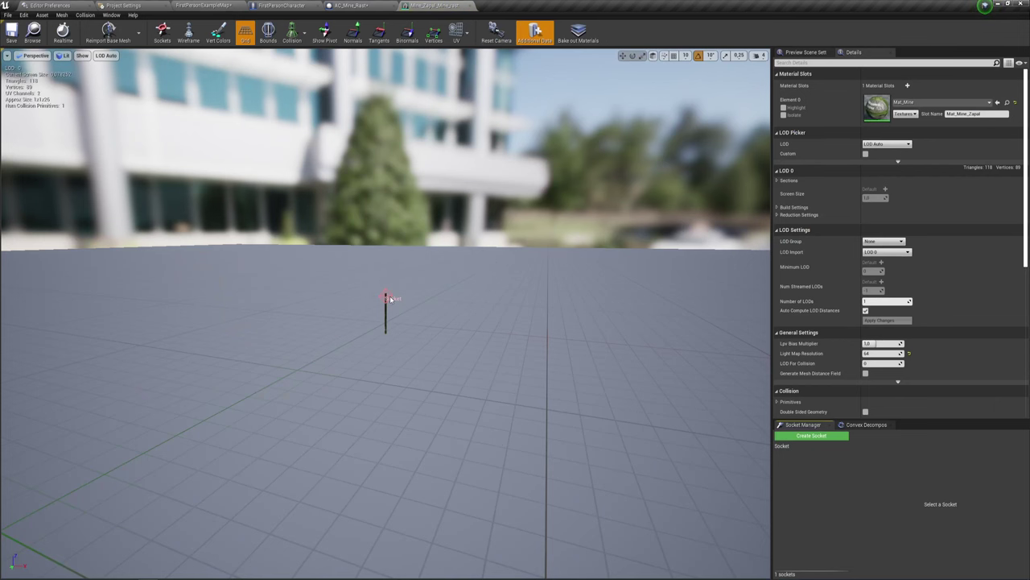
drag(386, 322, 338, 273)
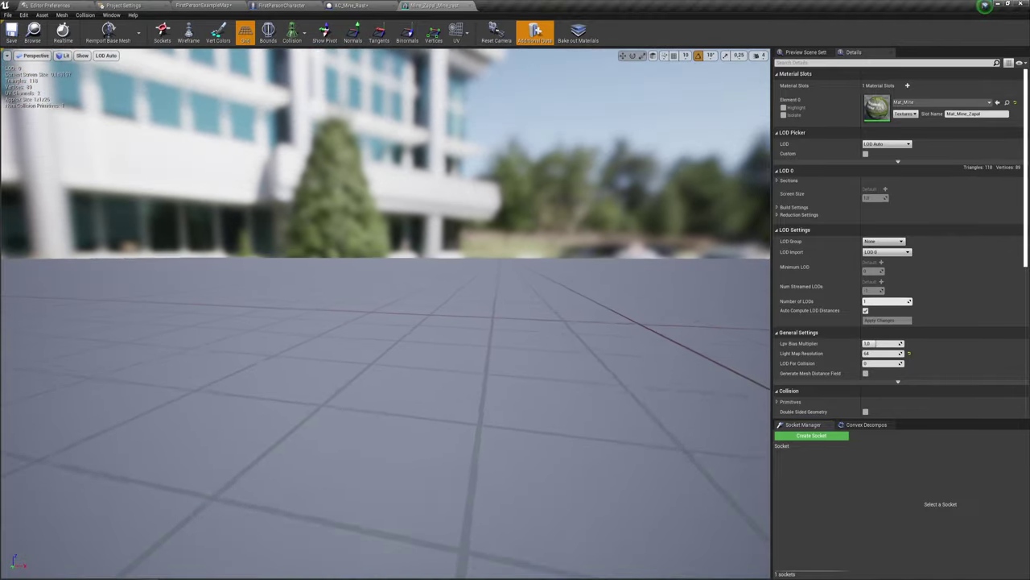
right_drag(386, 322, 370, 419)
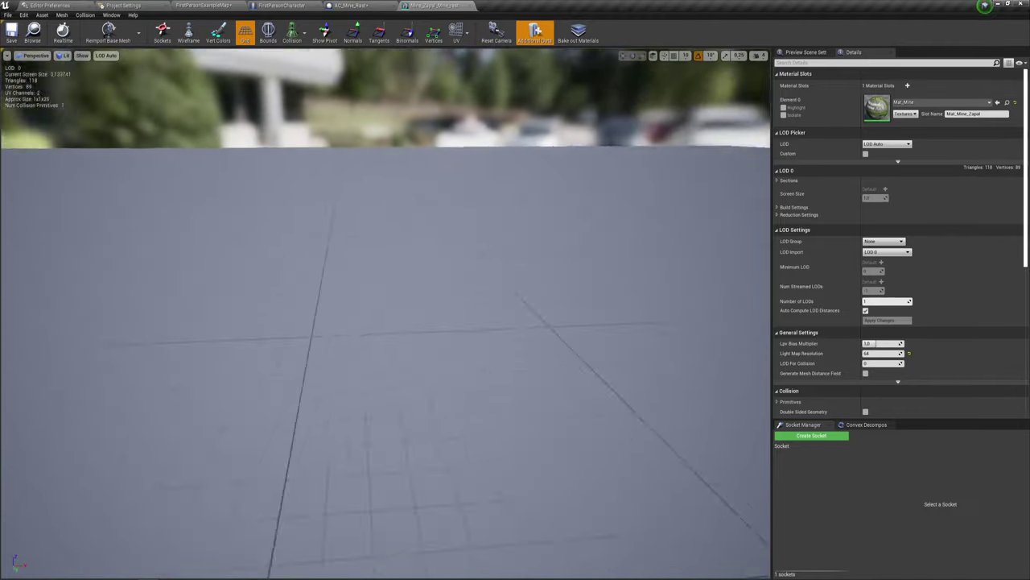
drag(386, 321, 435, 266)
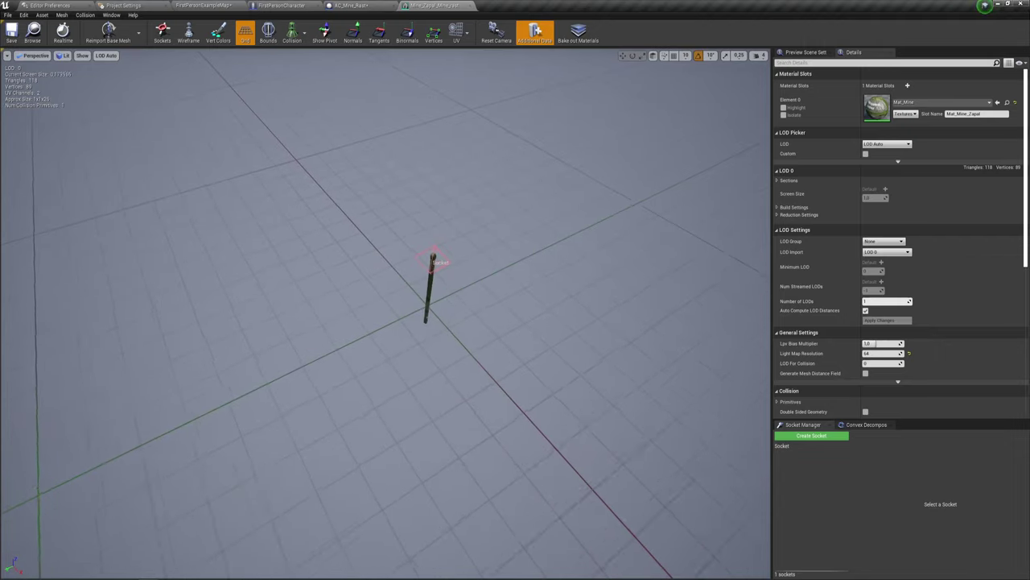
drag(484, 288, 507, 311)
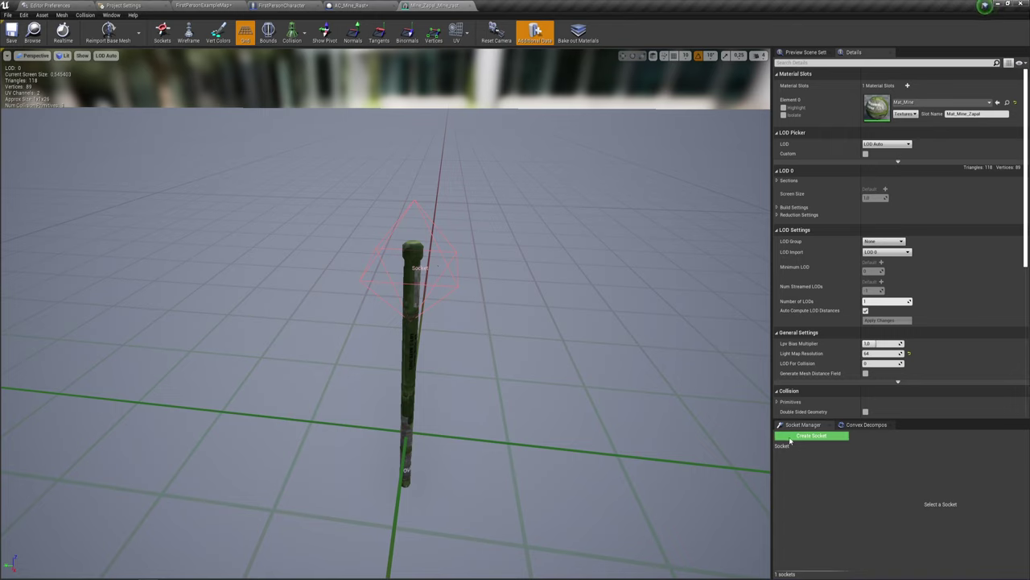
click(787, 446)
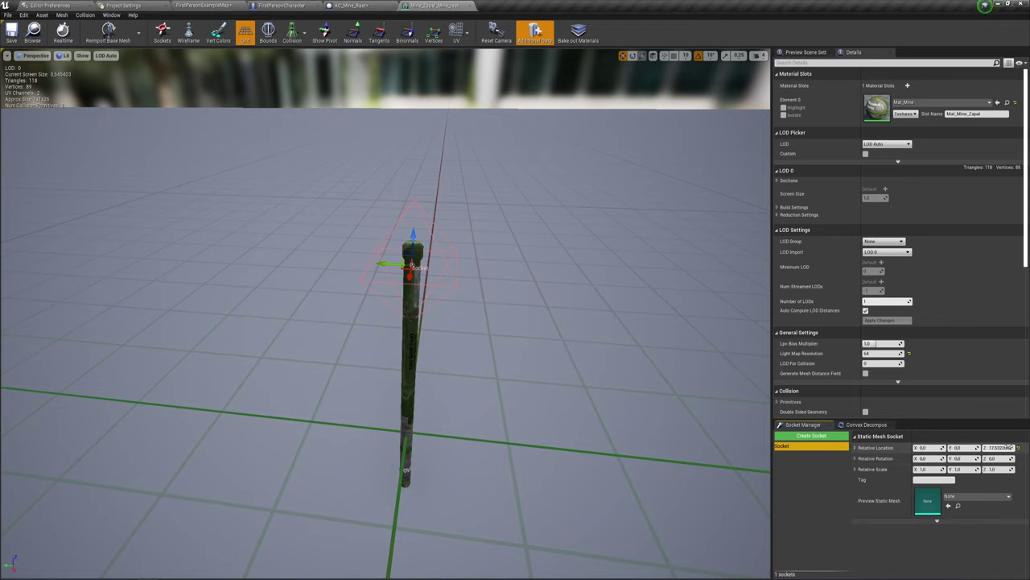
click(1000, 447)
text(18)
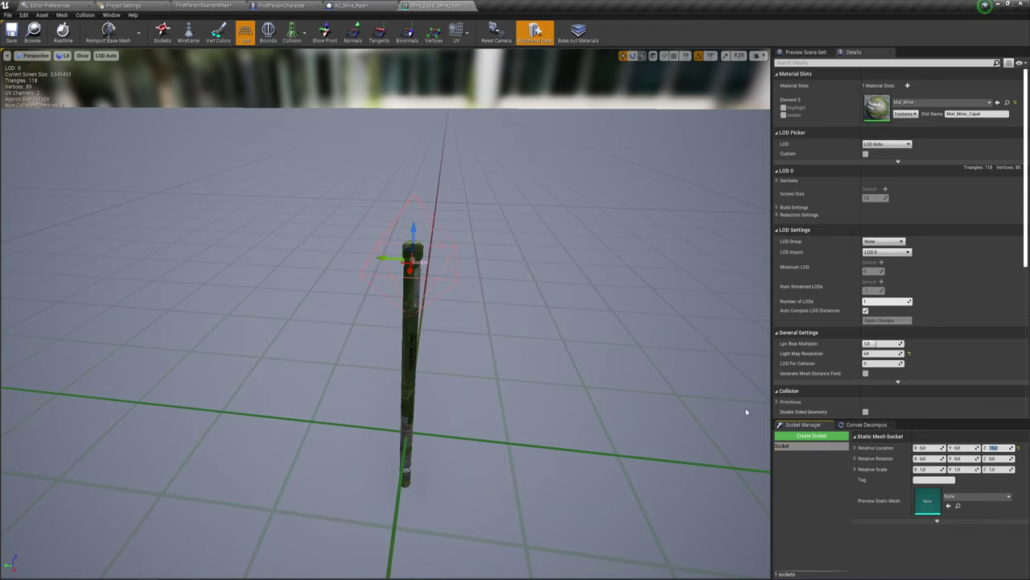
right_drag(570, 348, 112, 68)
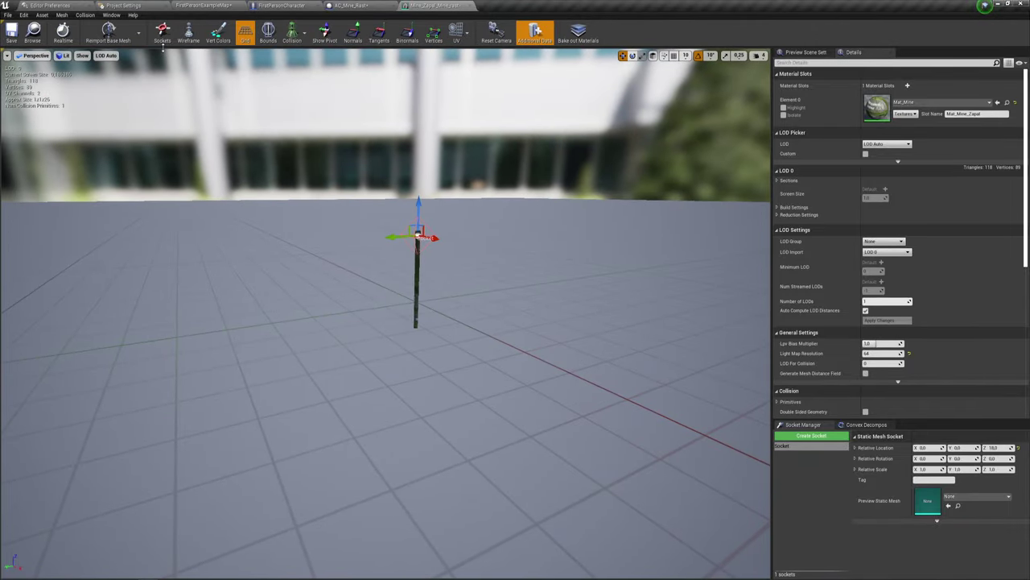
Close the mesh editor, select the mine's fuse mesh, and return to the level editor
click(455, 6)
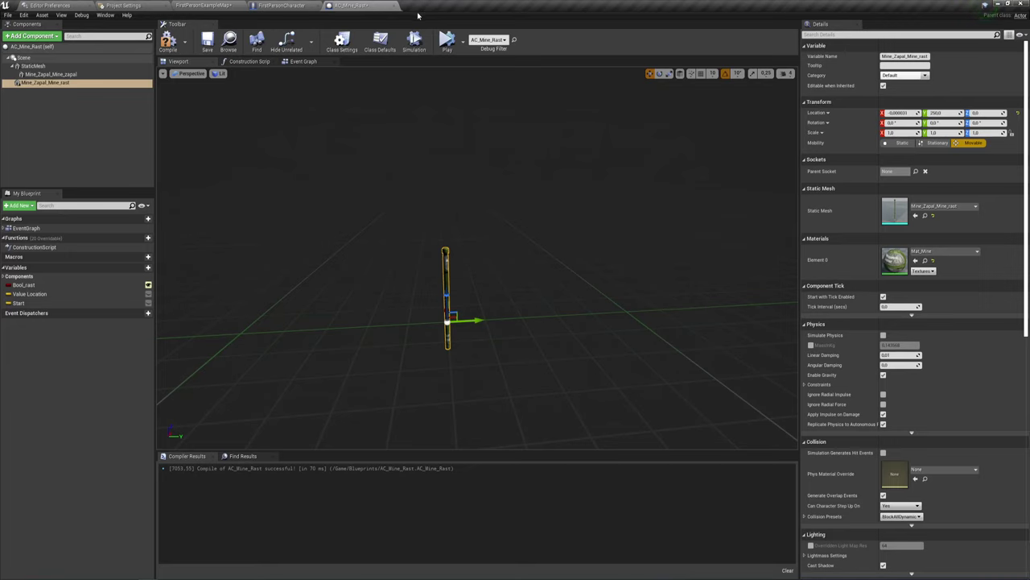
right_drag(499, 243, 545, 167)
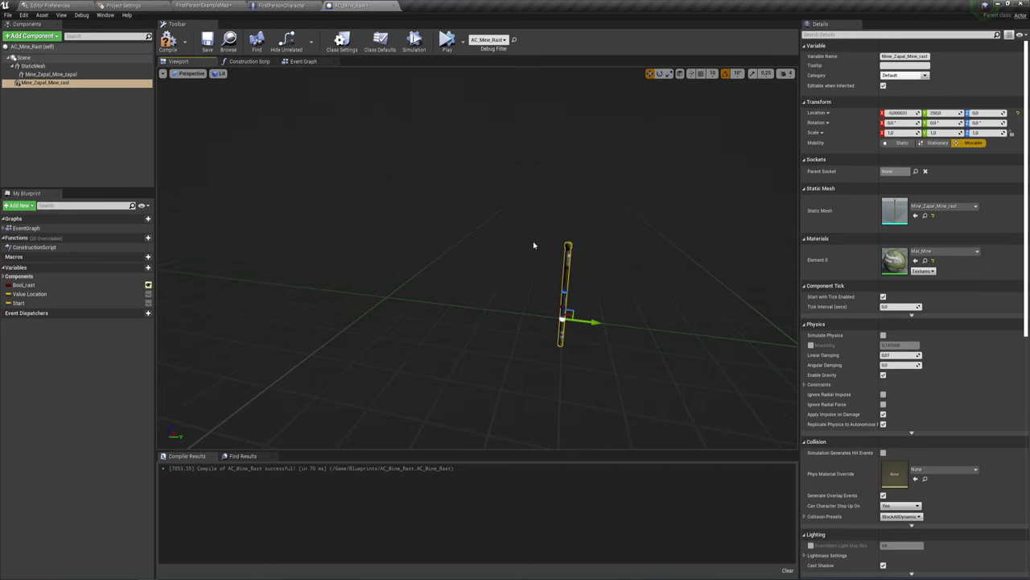
mouse_move(534, 244)
right_down()
mouse_move(483, 241)
mouse_move(531, 241)
right_up()
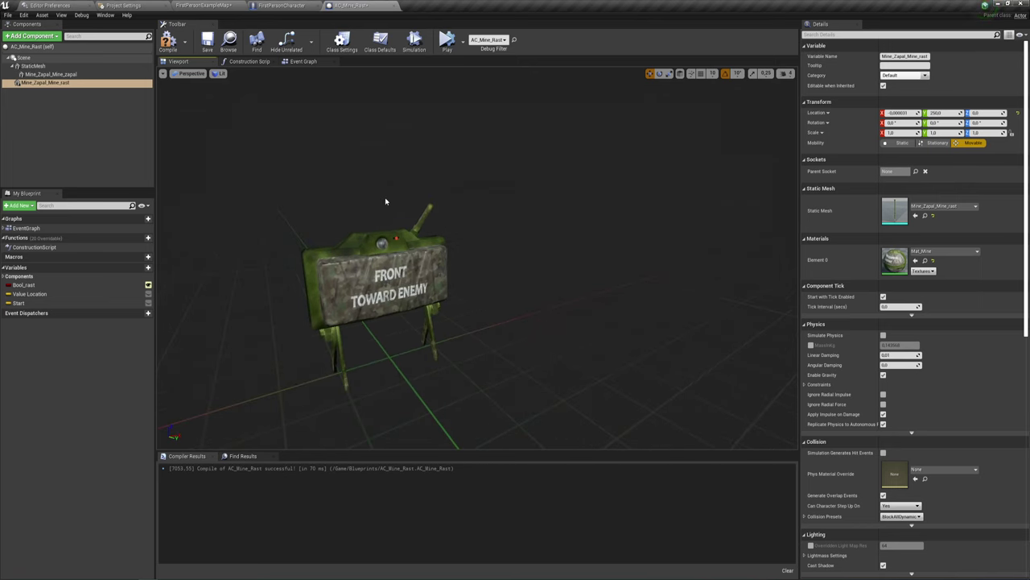
click(429, 208)
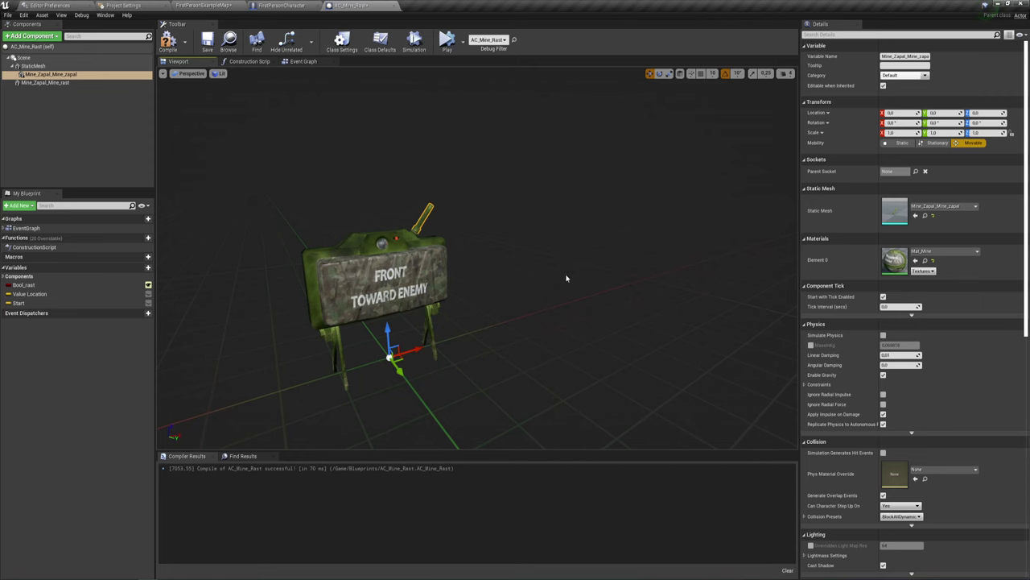
click(925, 215)
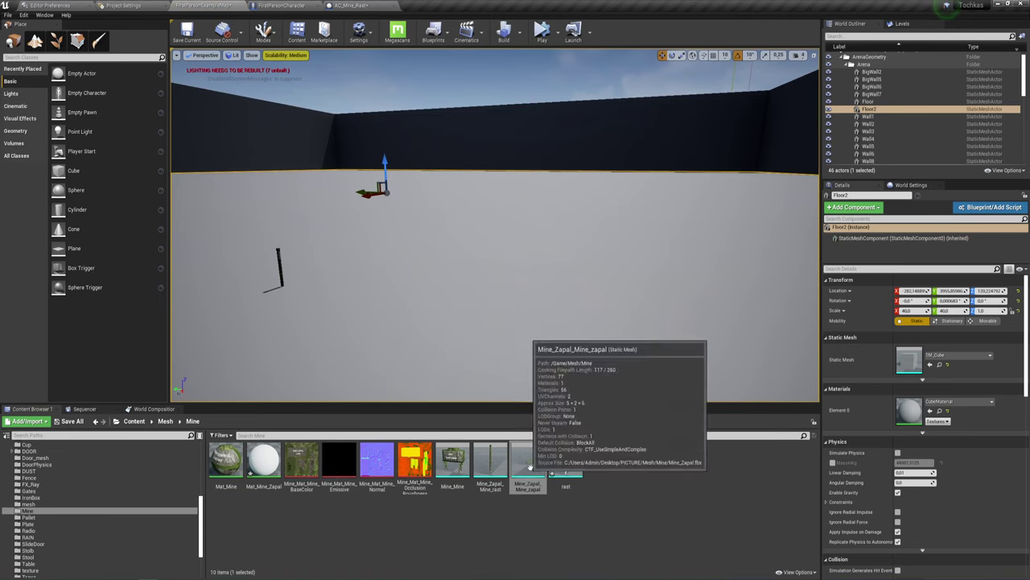
double_click(527, 454)
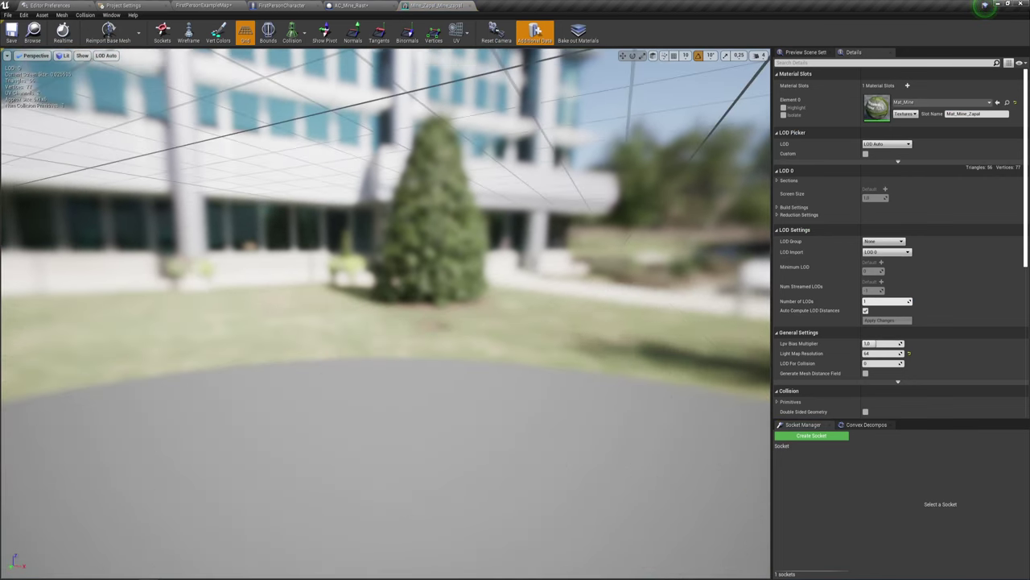
mouse_move(386, 306)
mouse_down()
mouse_move(451, 241)
mouse_move(483, 234)
mouse_up()
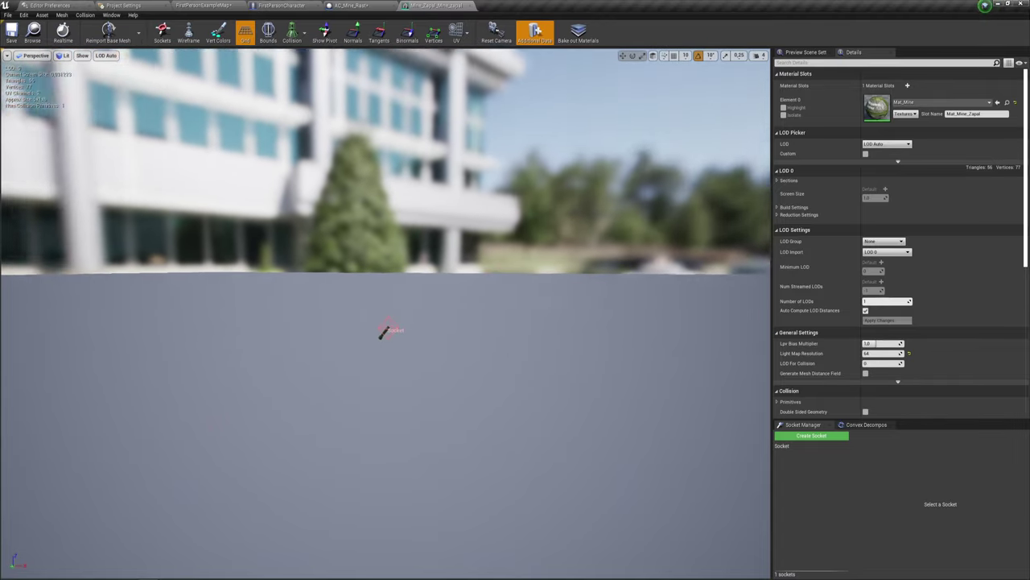
scroll(455, 338, up, 5)
drag(483, 233, 418, 241)
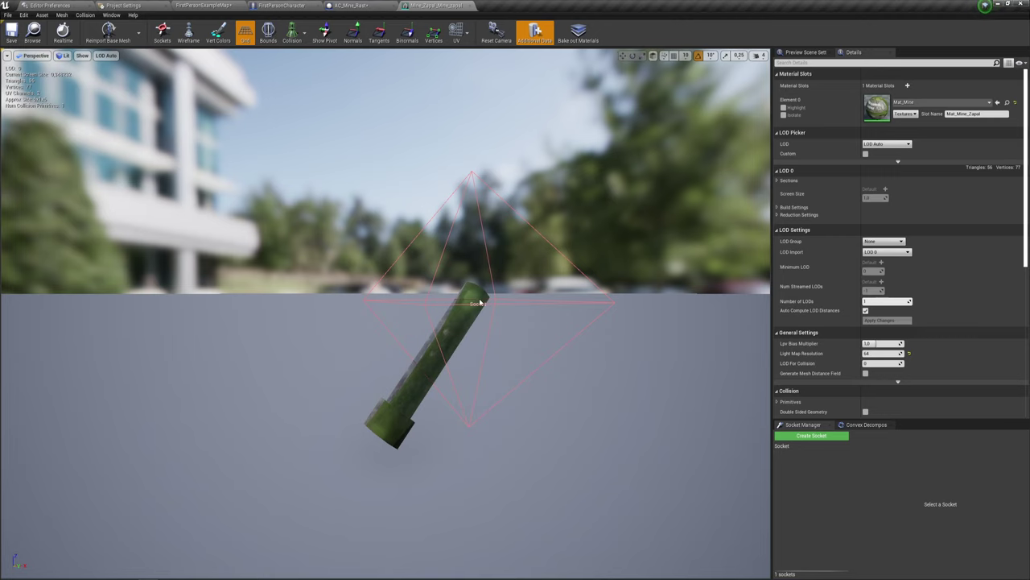
scroll(484, 342, down, 10)
drag(475, 326, 472, 322)
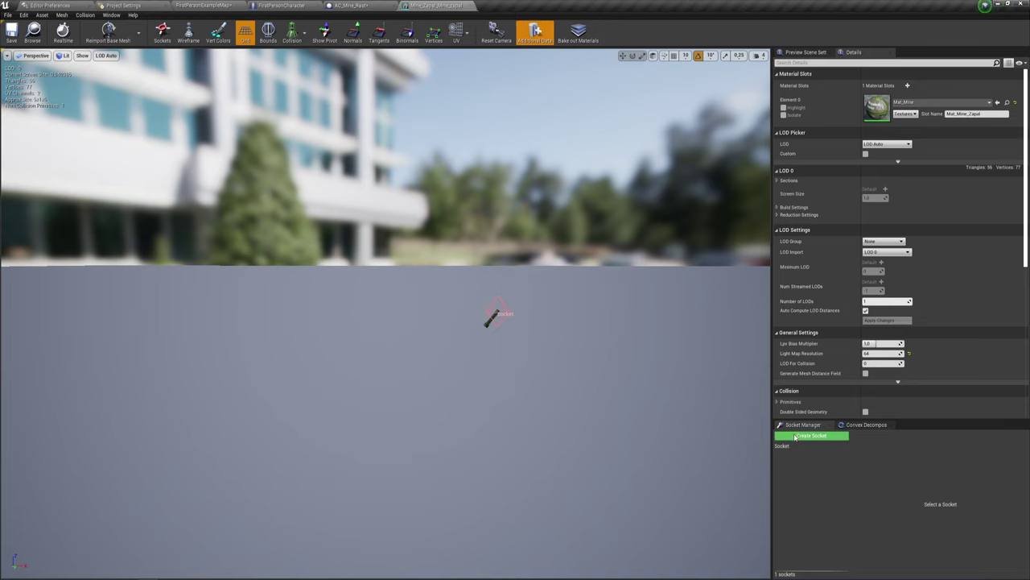
click(469, 6)
Add a Cable component parented to Mine_Zapal_Mine_zapal, found by searching 'cab'
drag(522, 276, 499, 310)
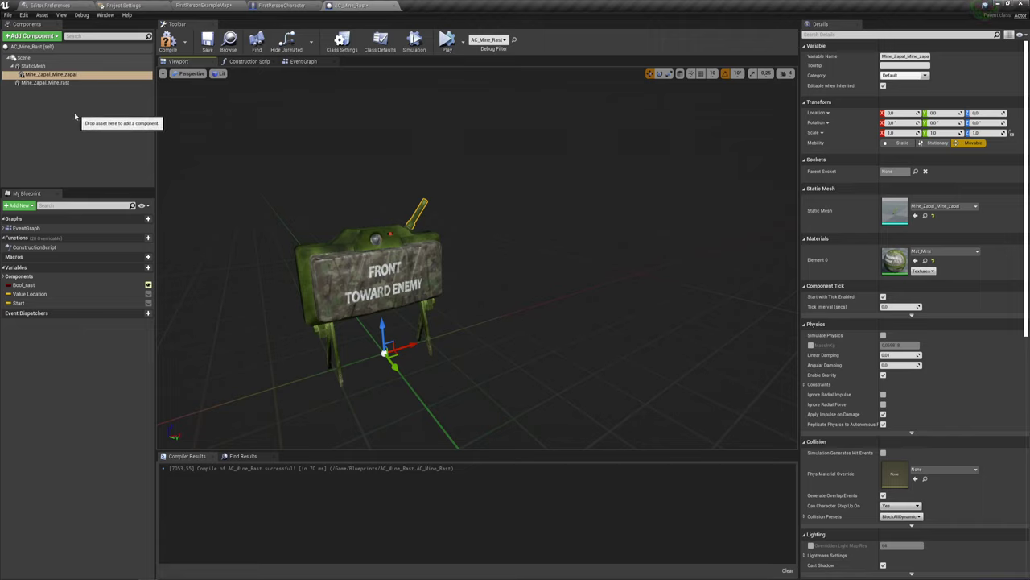
click(51, 75)
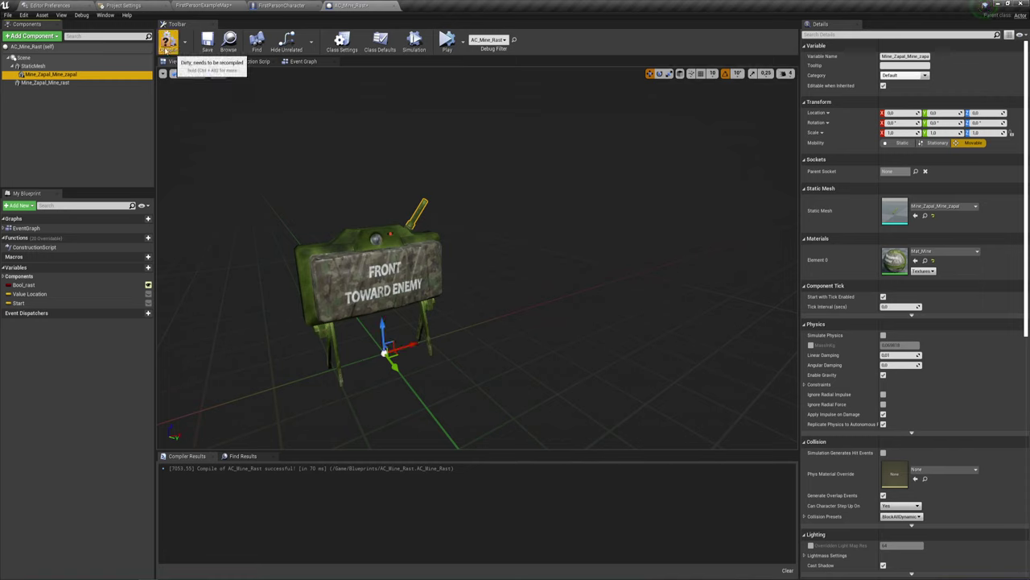
click(44, 37)
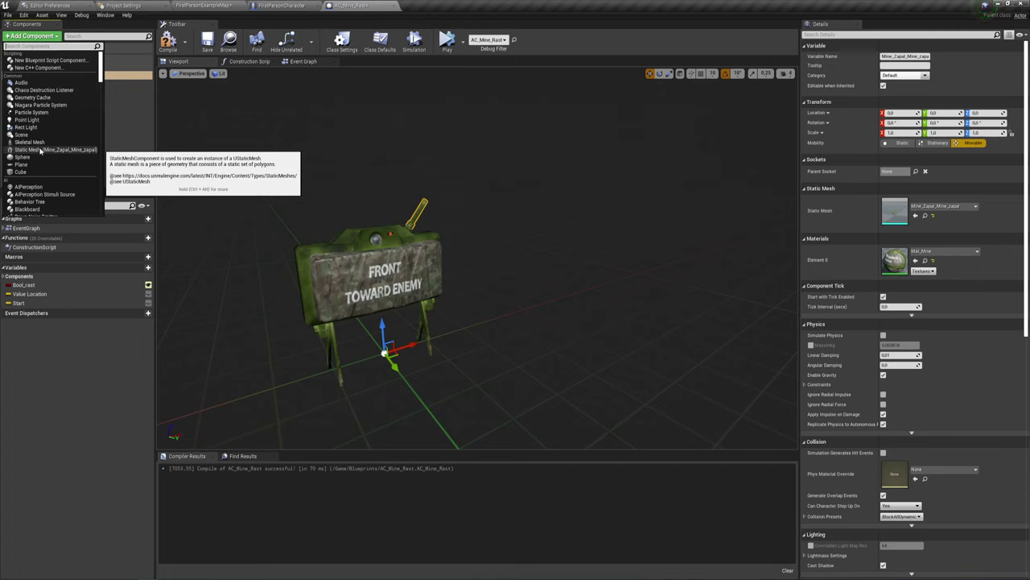
text(cabl)
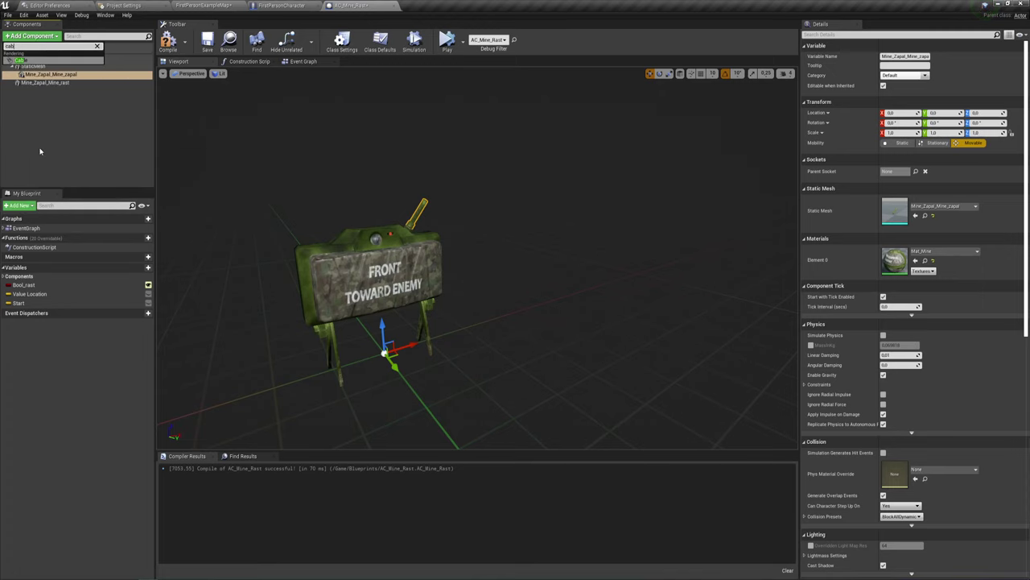
click(32, 61)
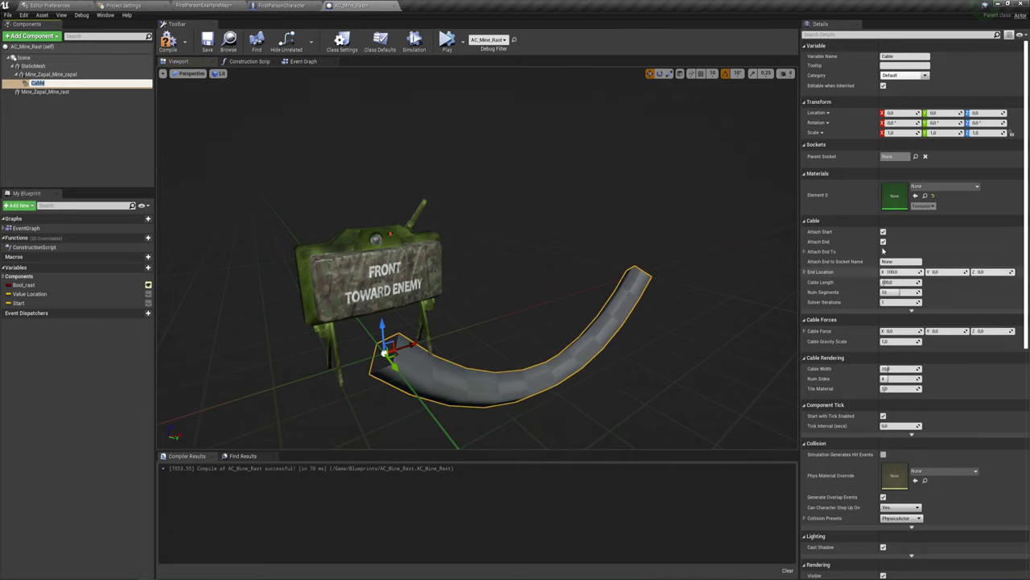
Keep the name Cable and place its start on the fuse tip, about X 11.14, Y -1.13, Z 30.36
key(Return)
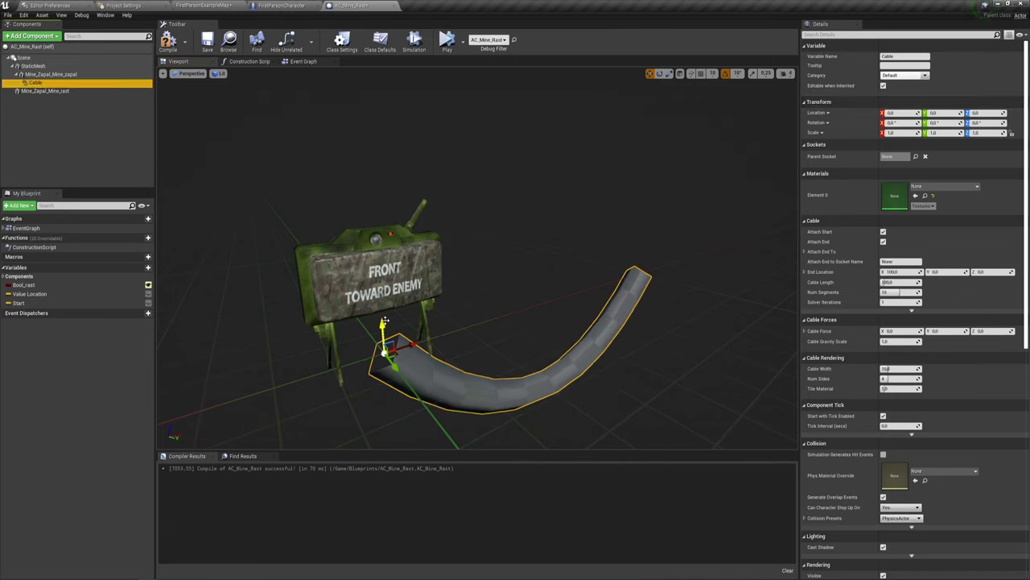
mouse_move(385, 330)
mouse_down()
mouse_move(400, 221)
mouse_move(451, 219)
mouse_up()
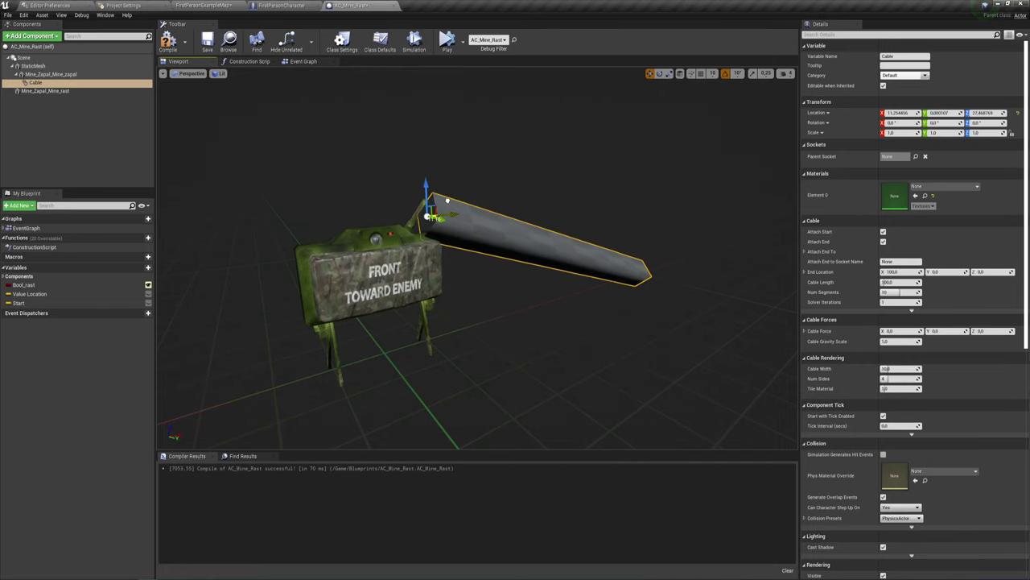
drag(422, 188, 422, 175)
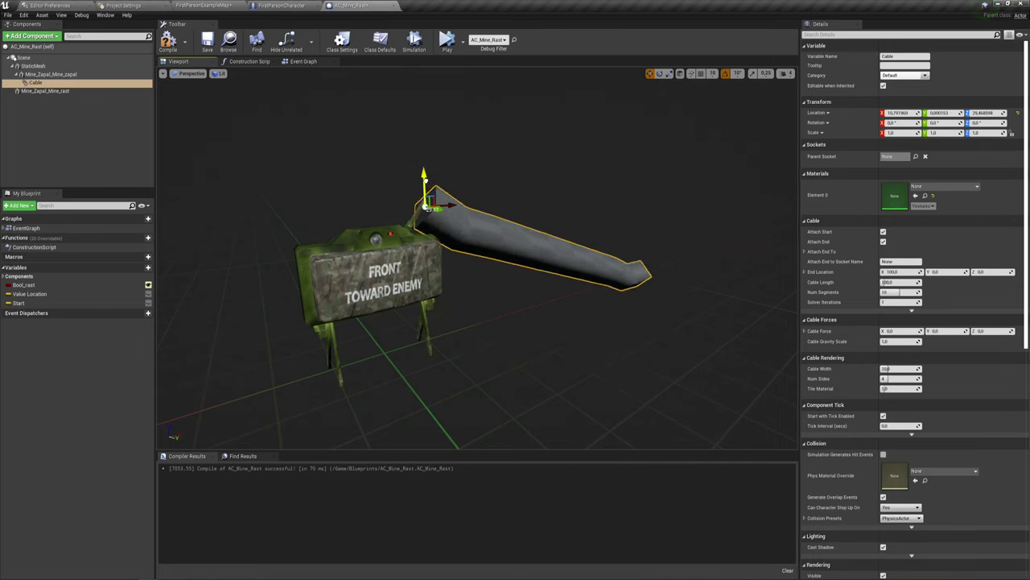
key(f)
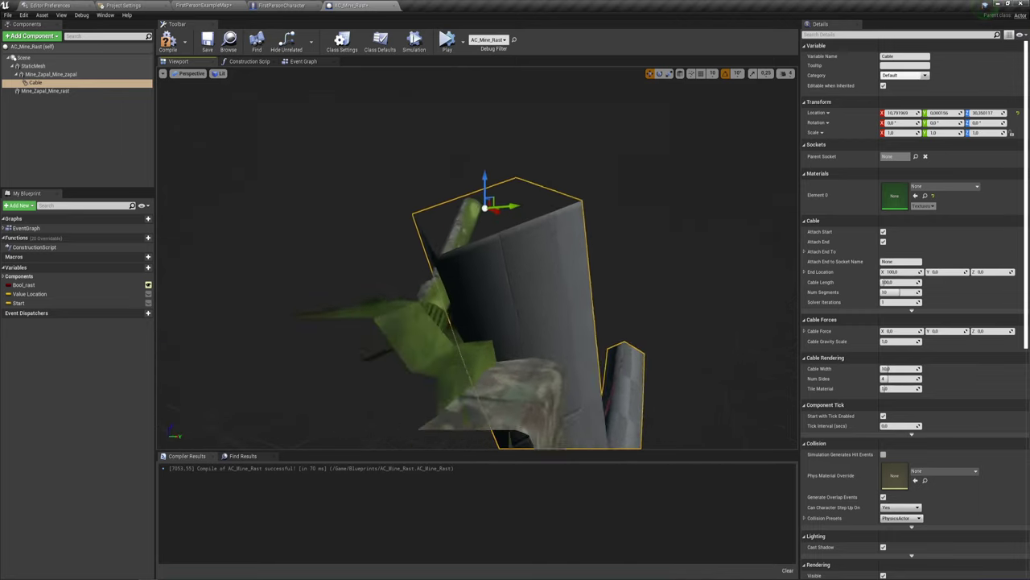
drag(497, 184, 471, 190)
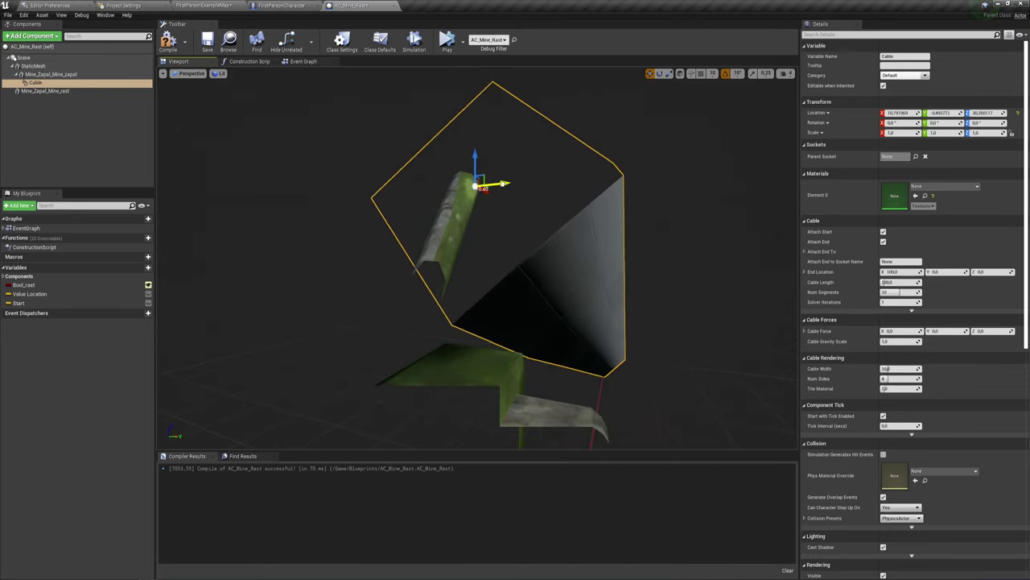
right_drag(471, 190, 471, 190)
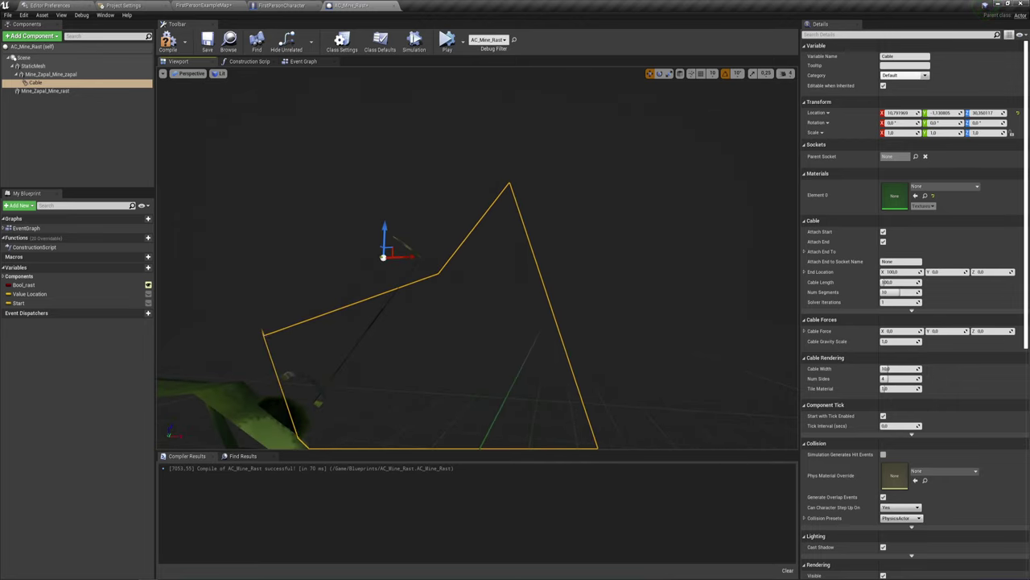
right_drag(393, 271, 393, 272)
drag(404, 256, 412, 256)
key(f)
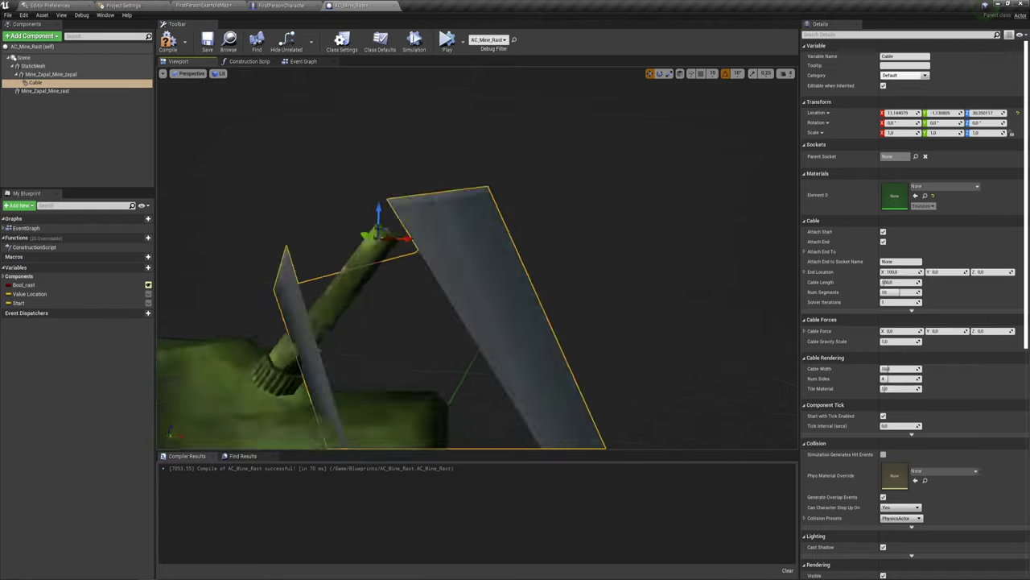
key(f)
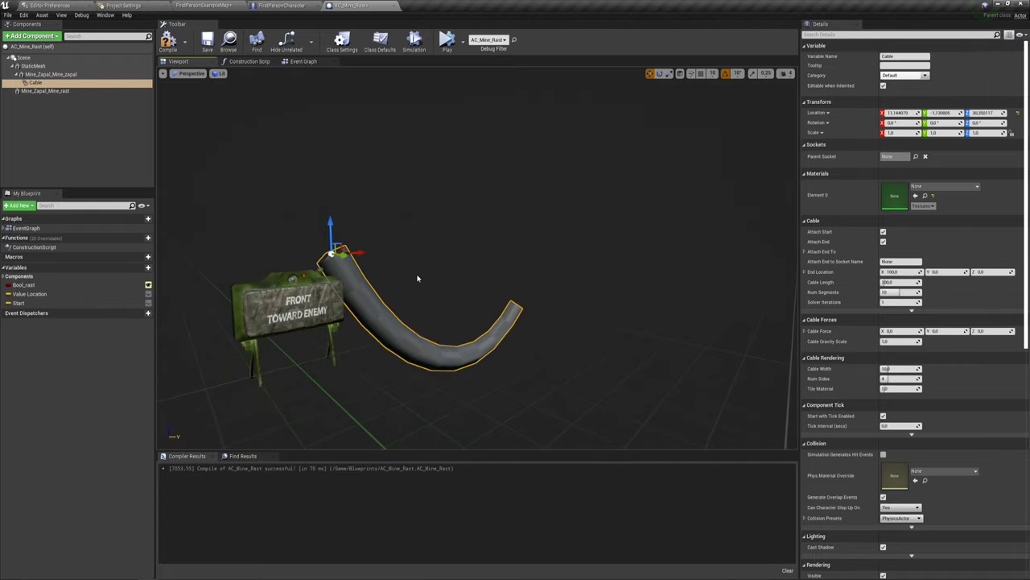
scroll(369, 322, up, 3)
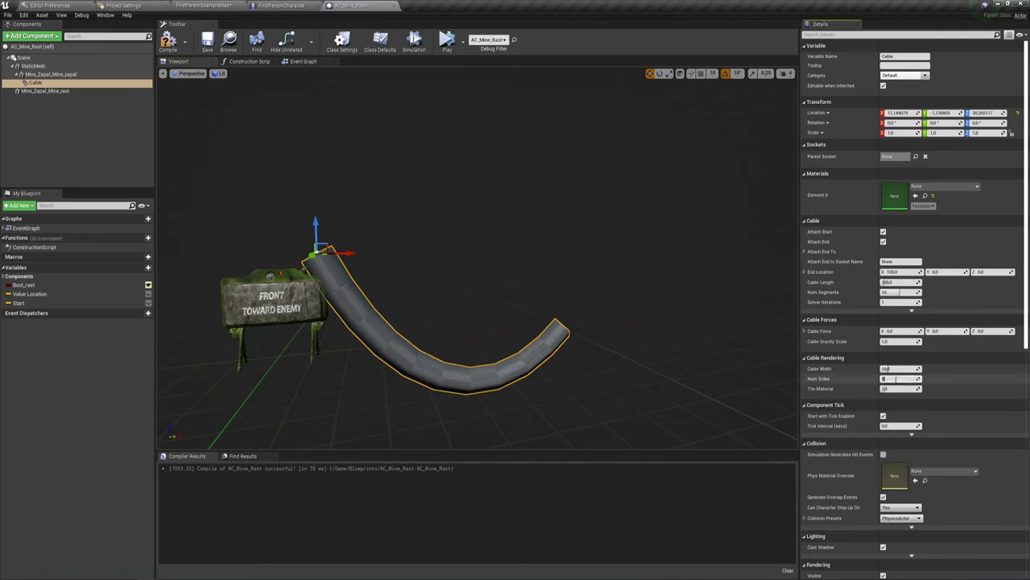
Give the cable 8 sides, 2 segments and a Cable Width of 1.0
drag(895, 378, 884, 378)
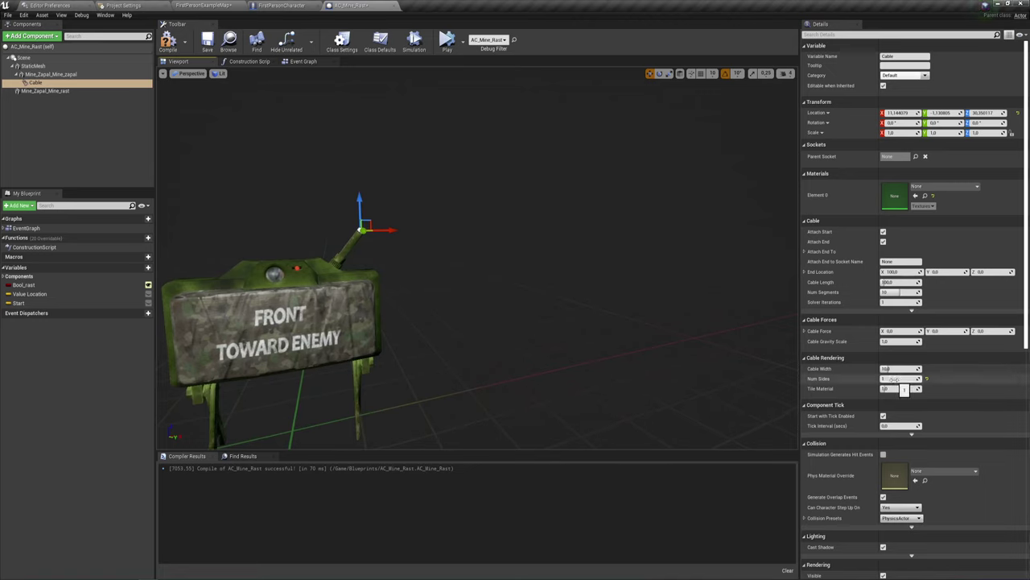
drag(894, 379, 897, 379)
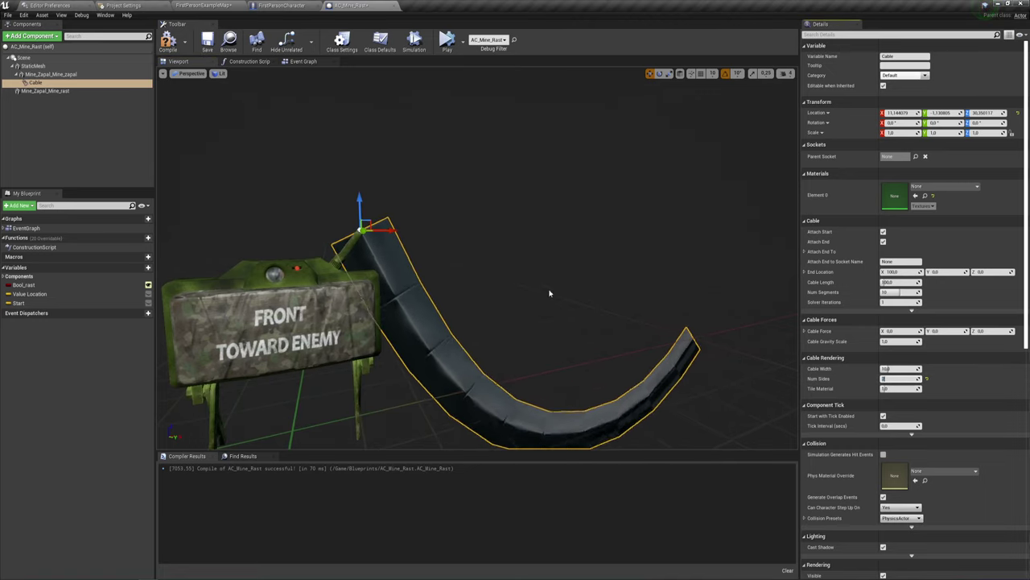
mouse_move(620, 357)
mouse_down()
mouse_move(563, 354)
mouse_move(515, 322)
mouse_up()
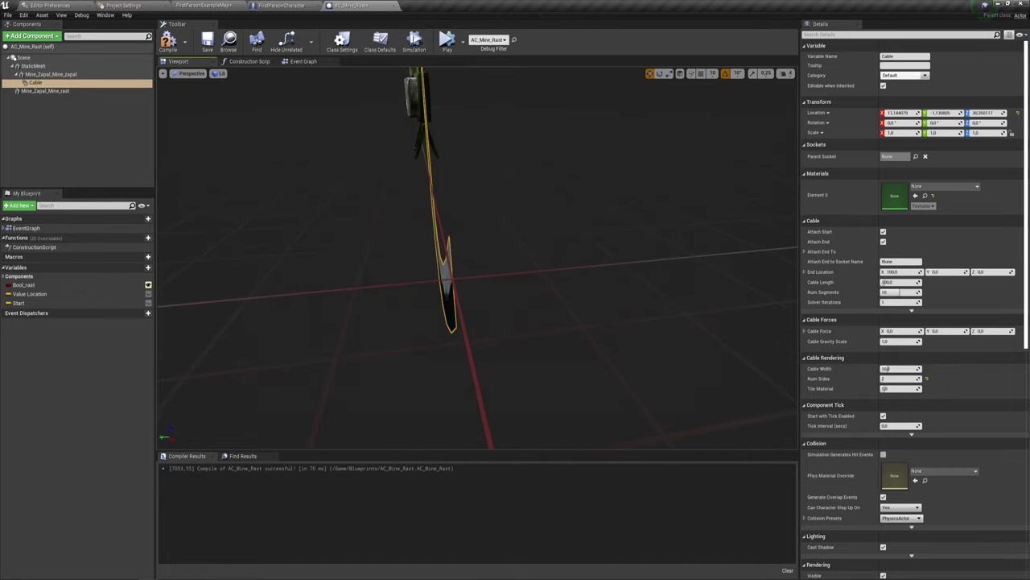
drag(515, 322, 579, 330)
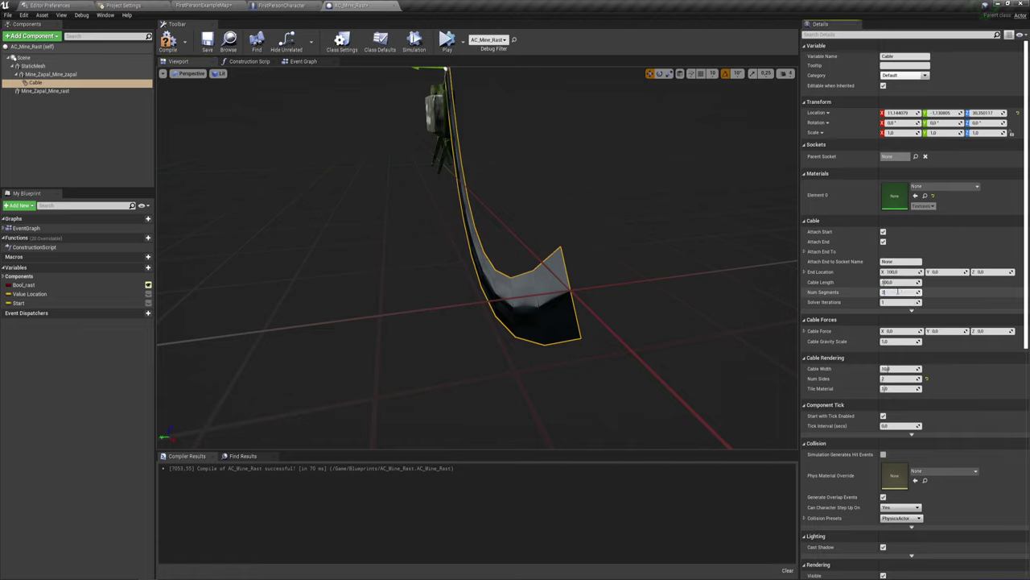
text(2)
click(887, 378)
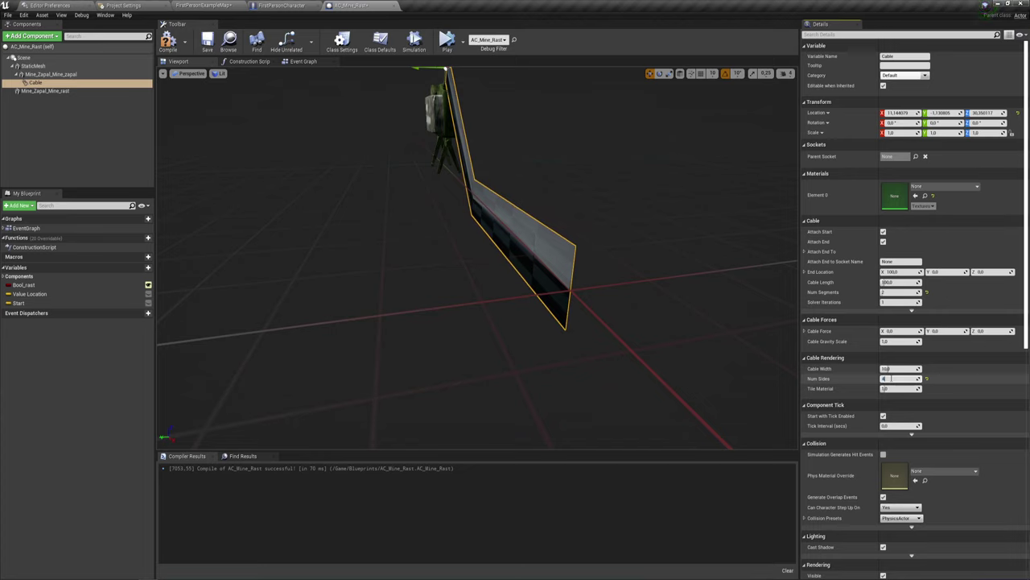
text(8)
key(Return)
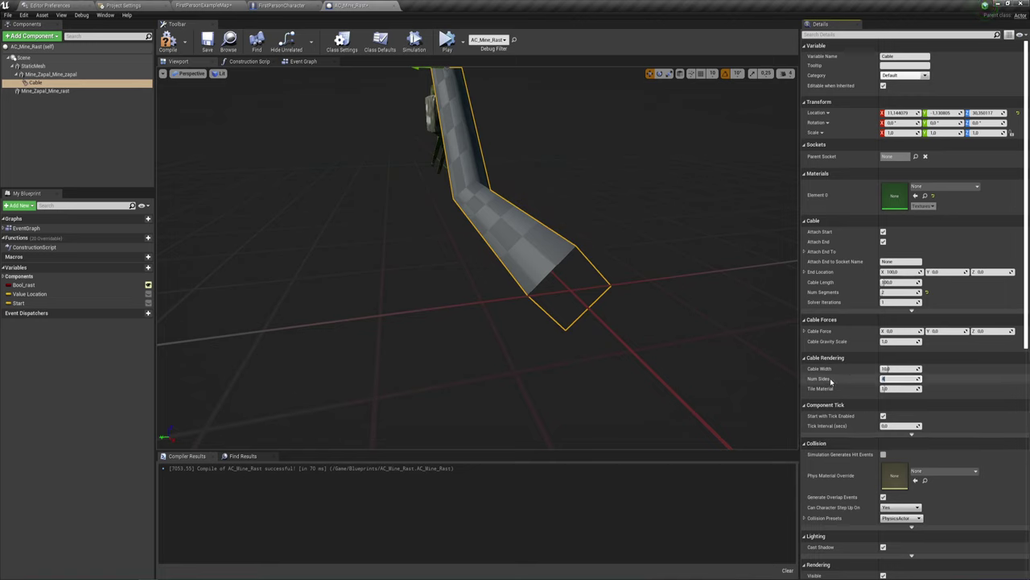
click(899, 369)
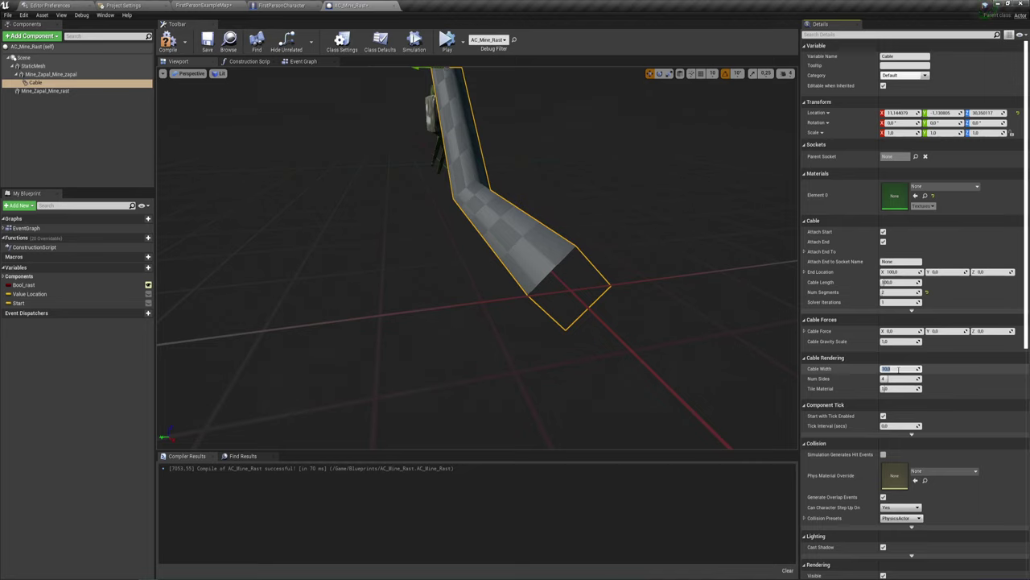
key(Return)
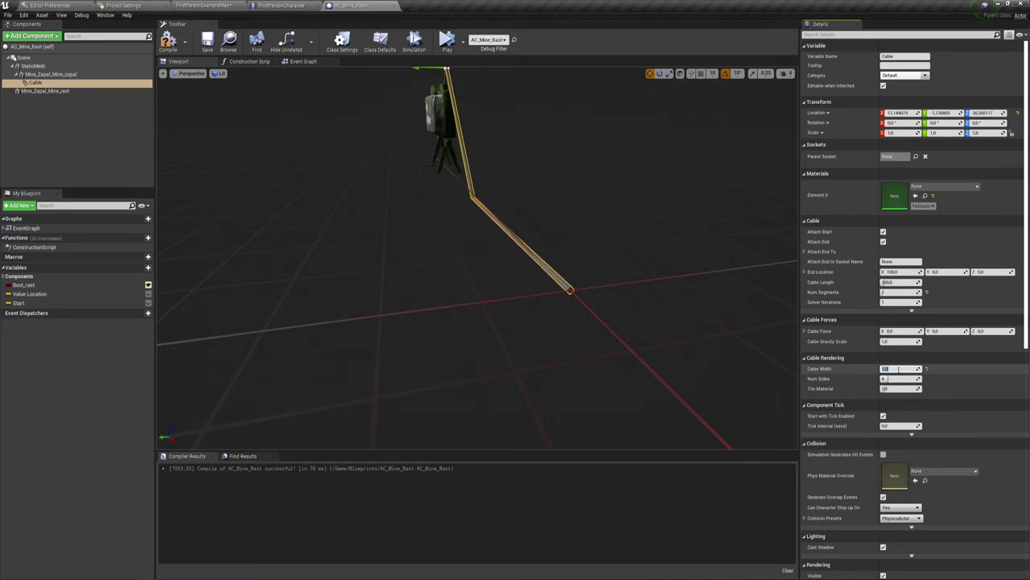
Adjust the X position of the cable's end point
click(892, 282)
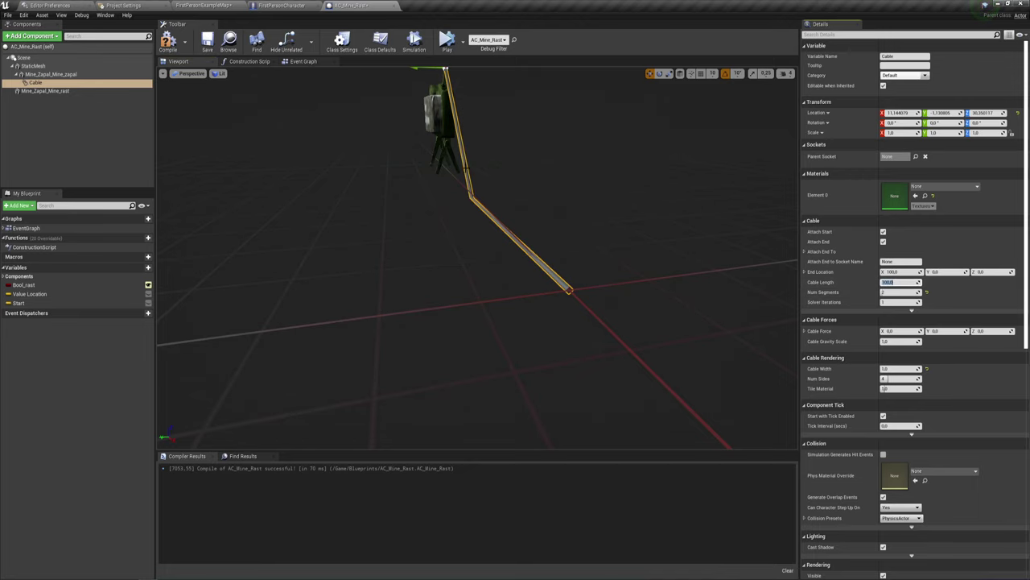
drag(540, 256, 564, 264)
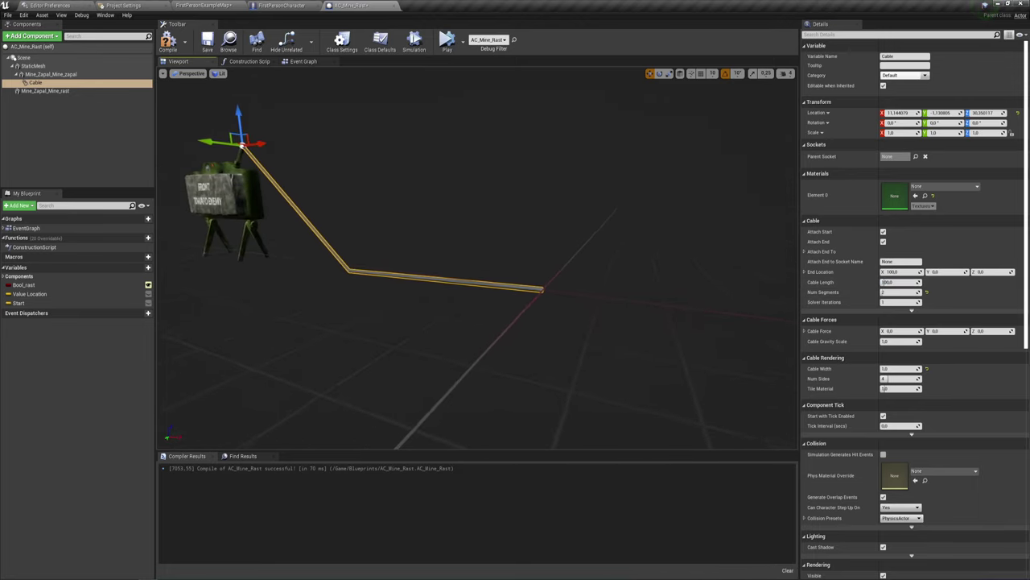
click(892, 282)
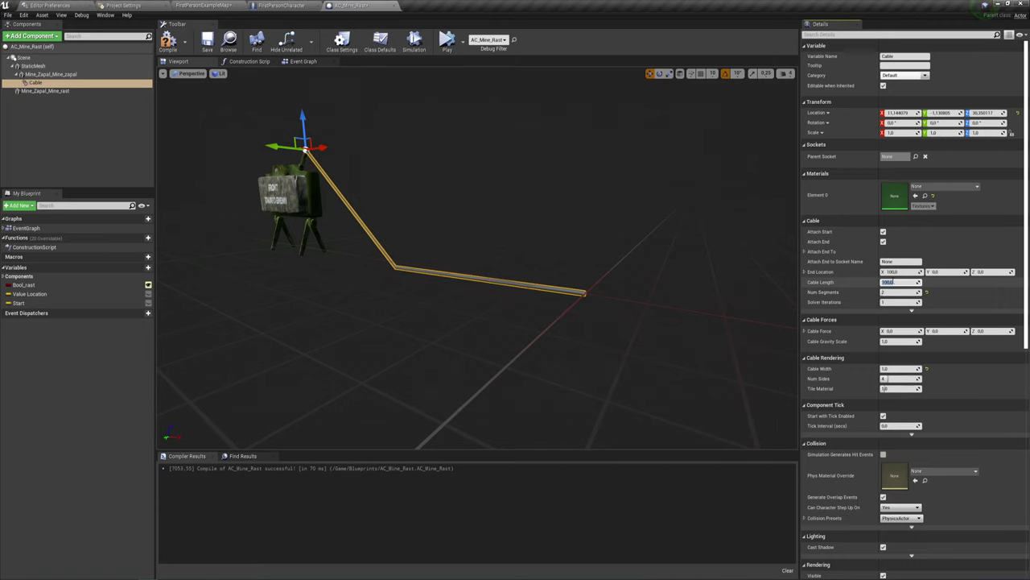
click(895, 272)
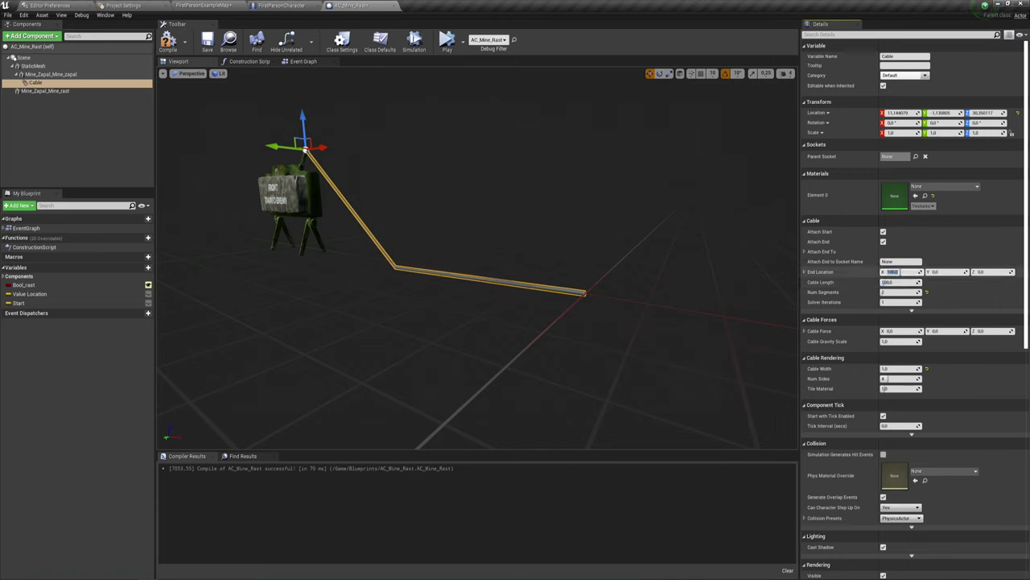
key(Return)
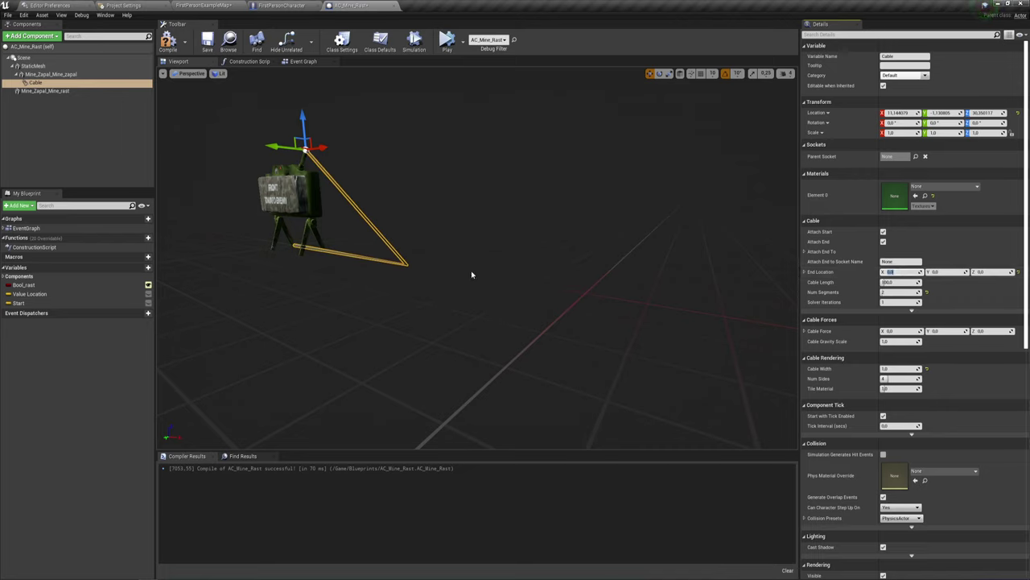
key(f)
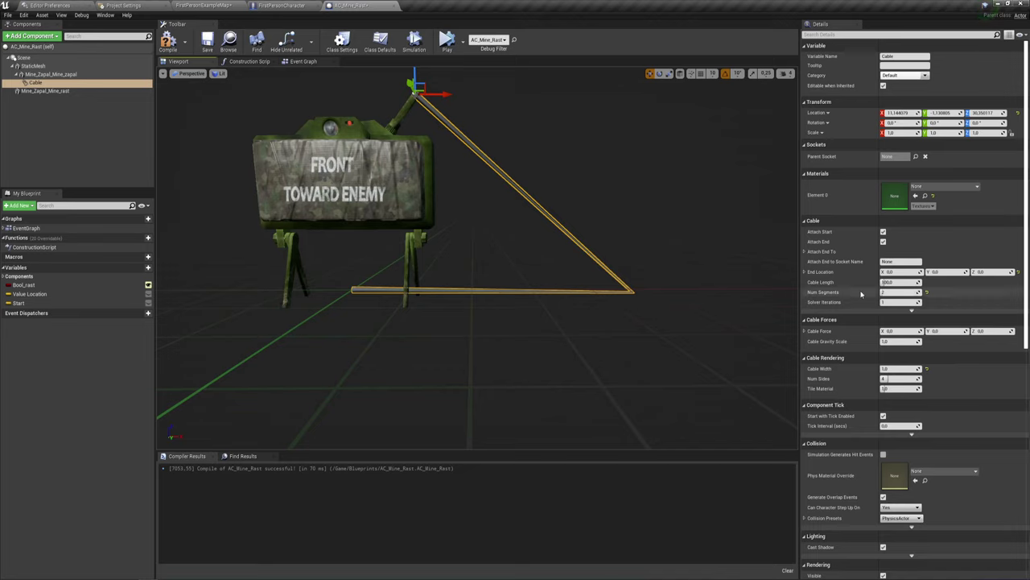
Try a Cable Length of 20, restore it to 100, and disable Start with Tick Enabled
click(881, 282)
text(20)
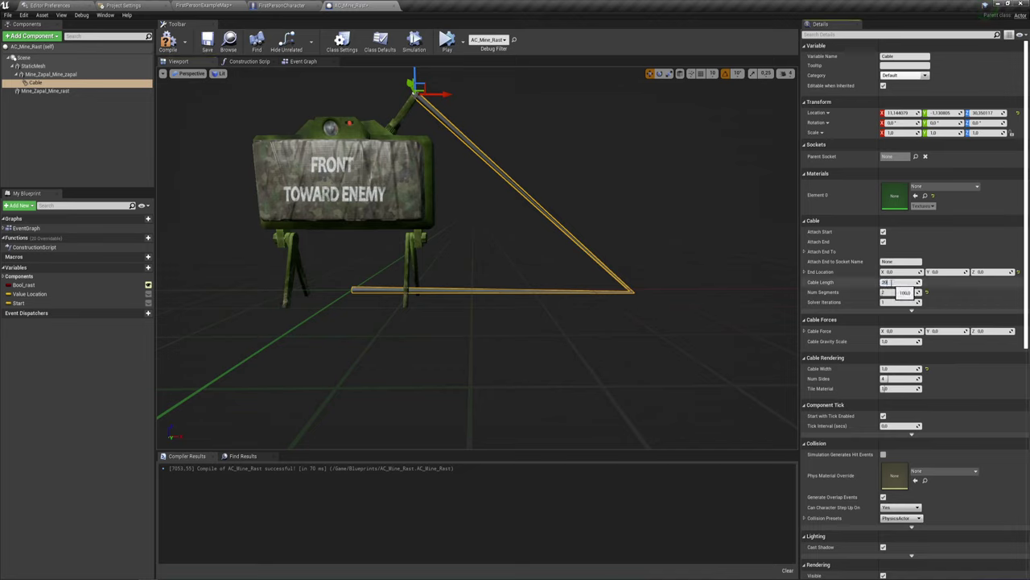
key(Return)
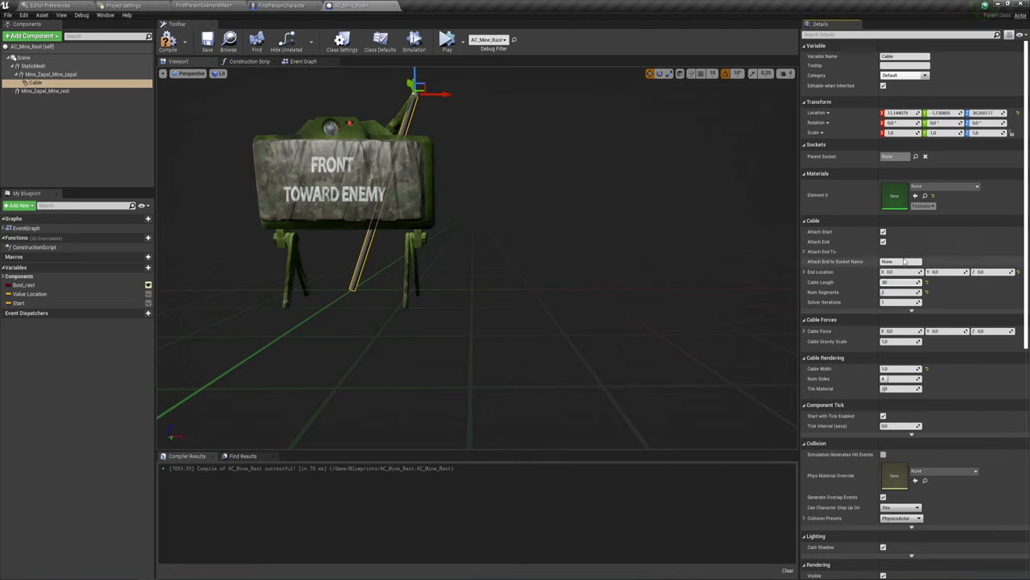
key(Tab)
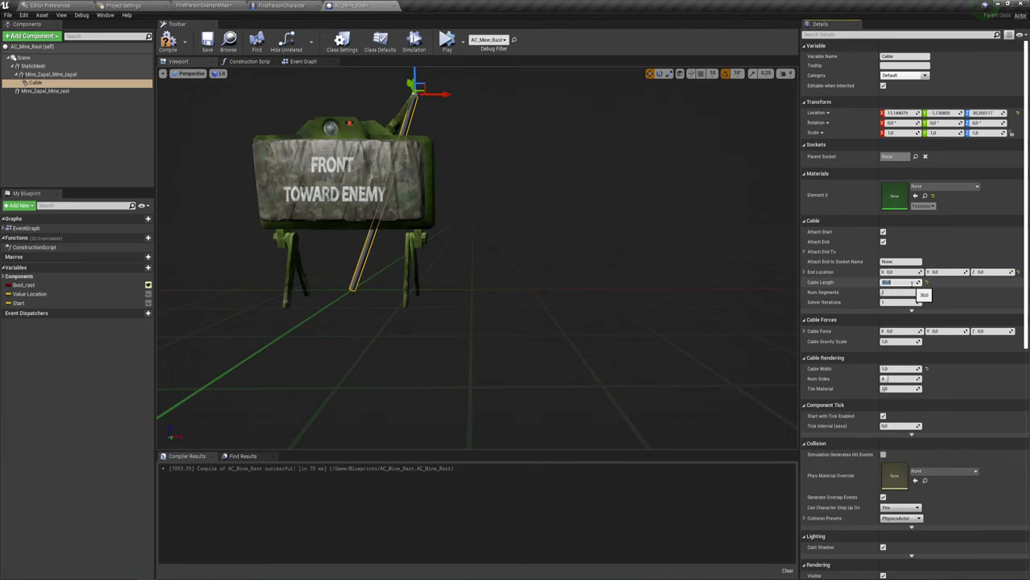
drag(912, 283, 954, 282)
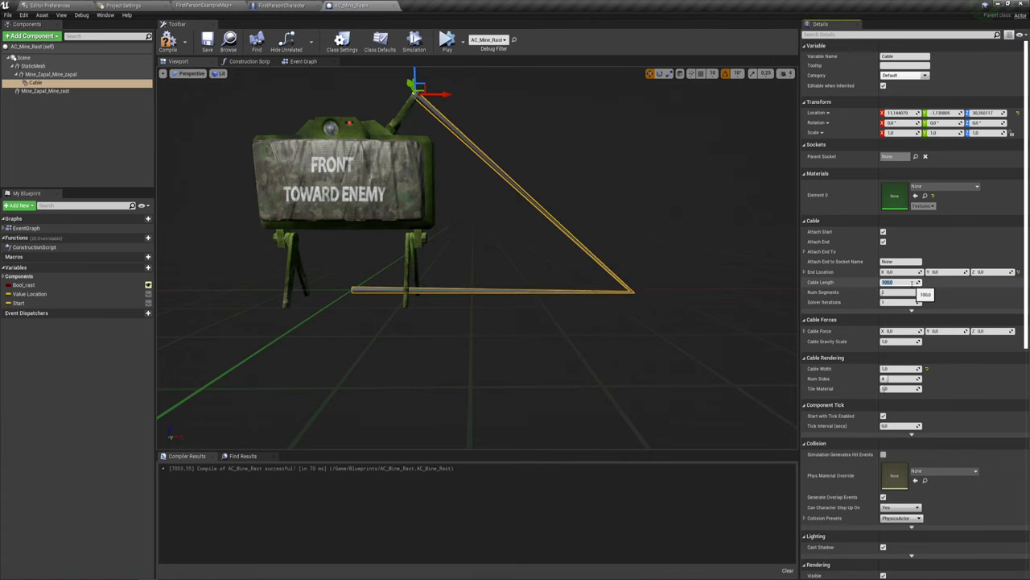
key(f)
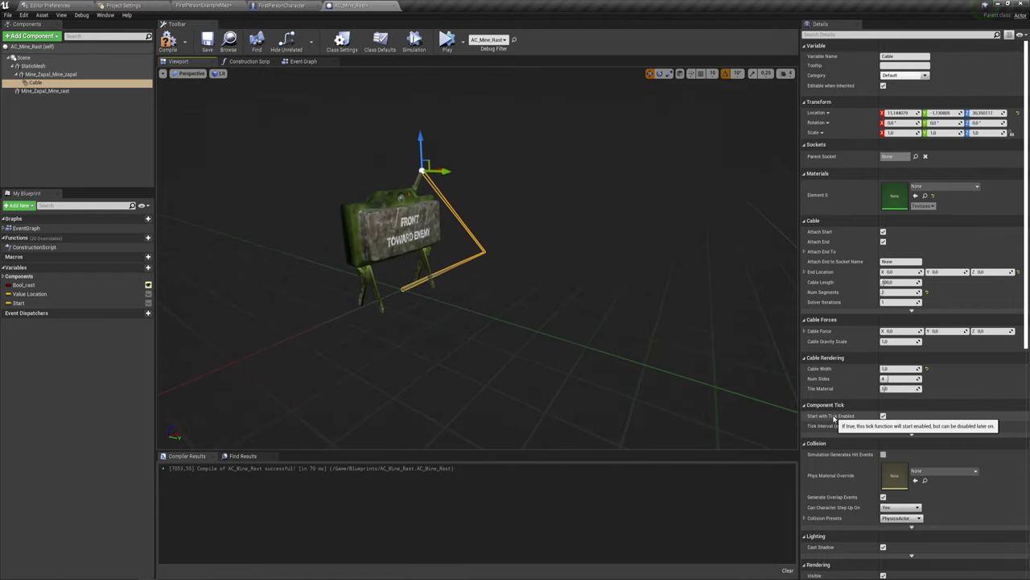
click(883, 416)
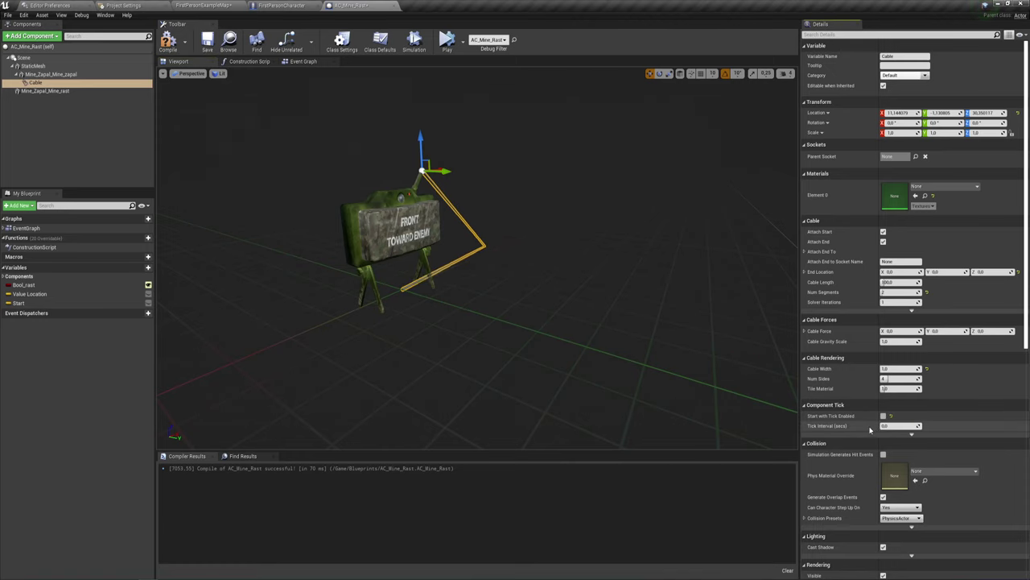
mouse_move(597, 316)
mouse_down()
mouse_move(581, 306)
mouse_move(628, 304)
mouse_up()
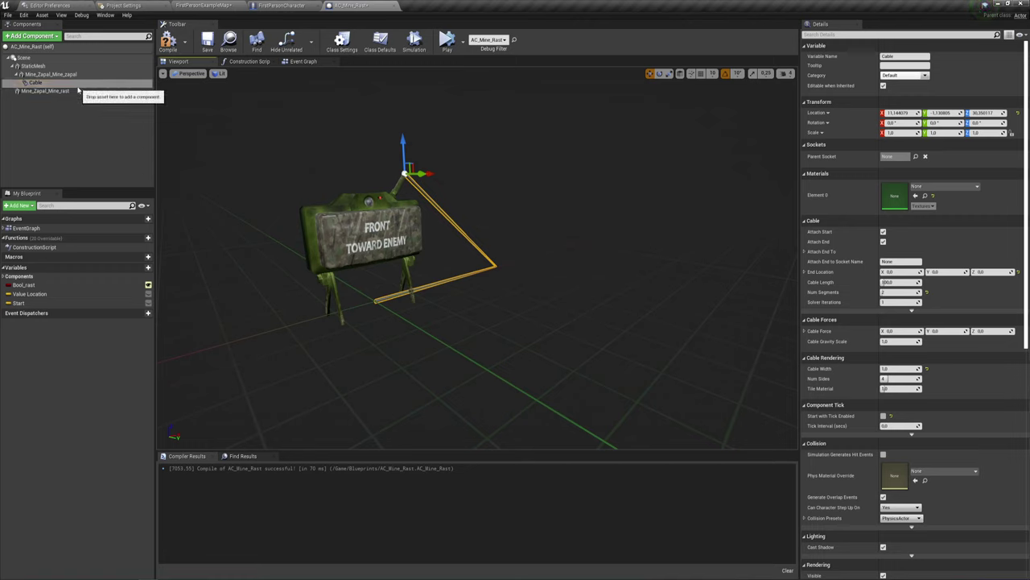
Select Mine_Zapal_Mine_rast and inspect it in the blueprint Viewport
click(305, 64)
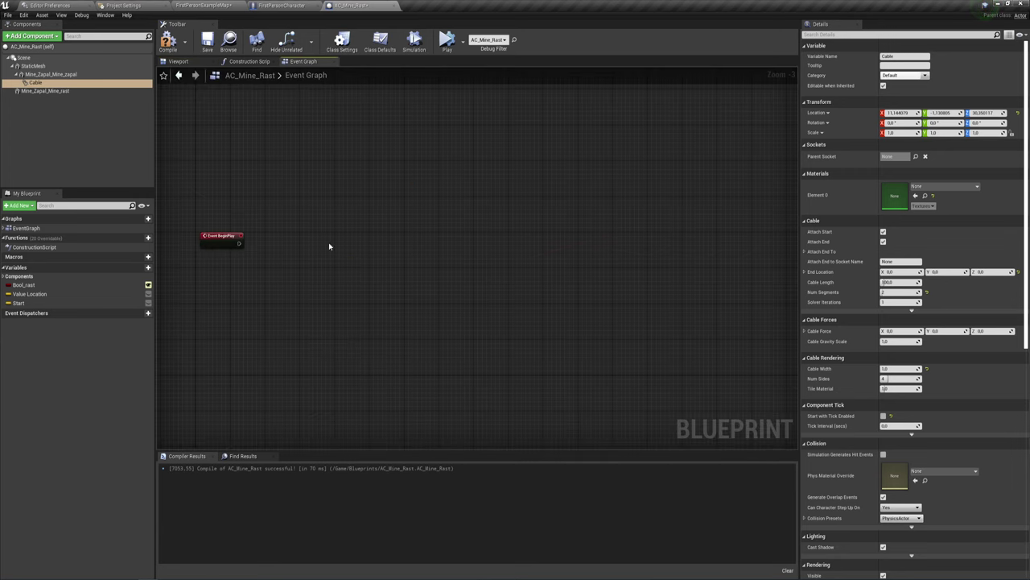
right_drag(328, 242, 344, 210)
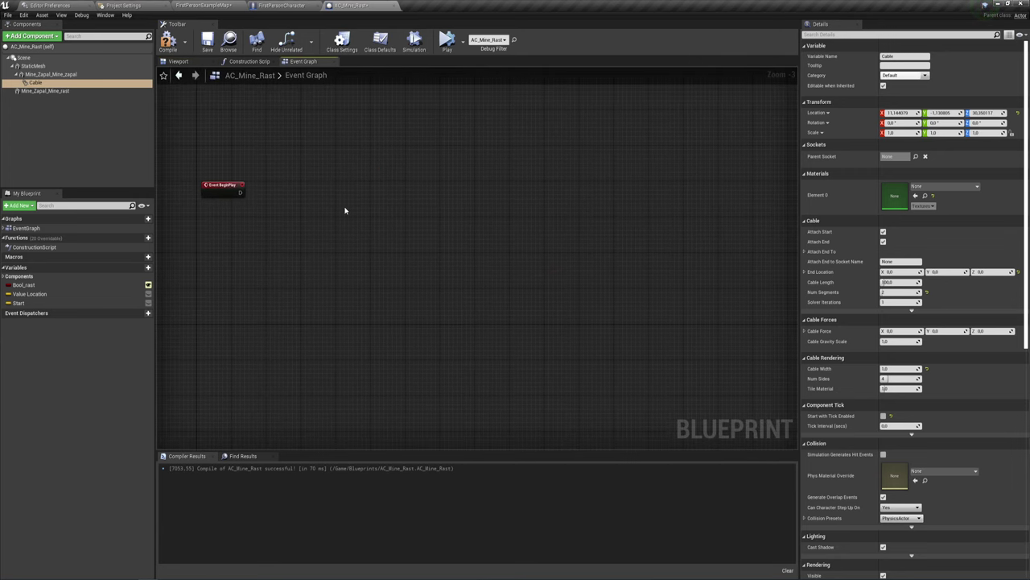
click(48, 91)
click(178, 61)
click(48, 91)
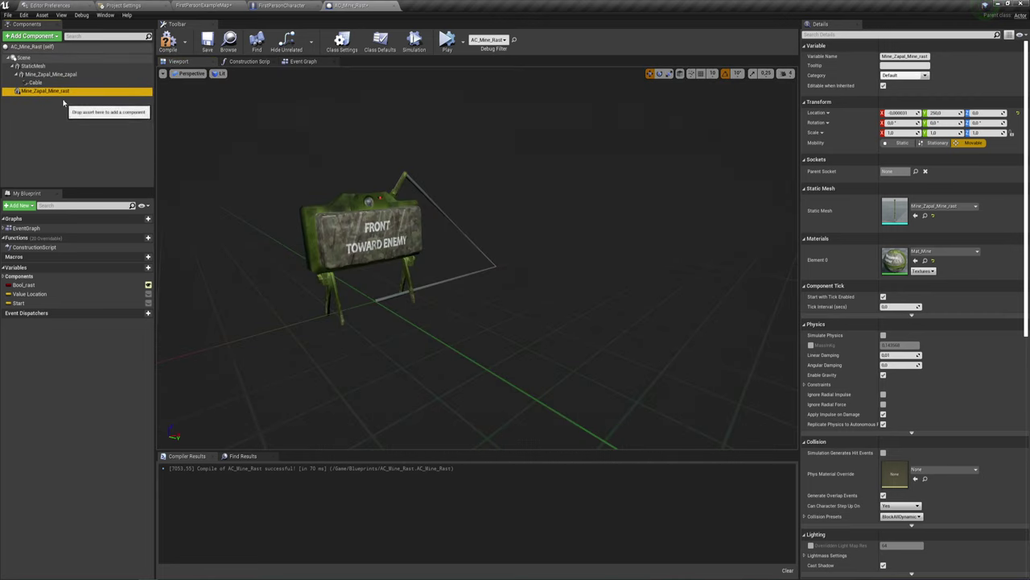
right_drag(540, 242, 515, 265)
mouse_move(563, 220)
right_down()
mouse_move(594, 220)
mouse_move(628, 258)
right_up()
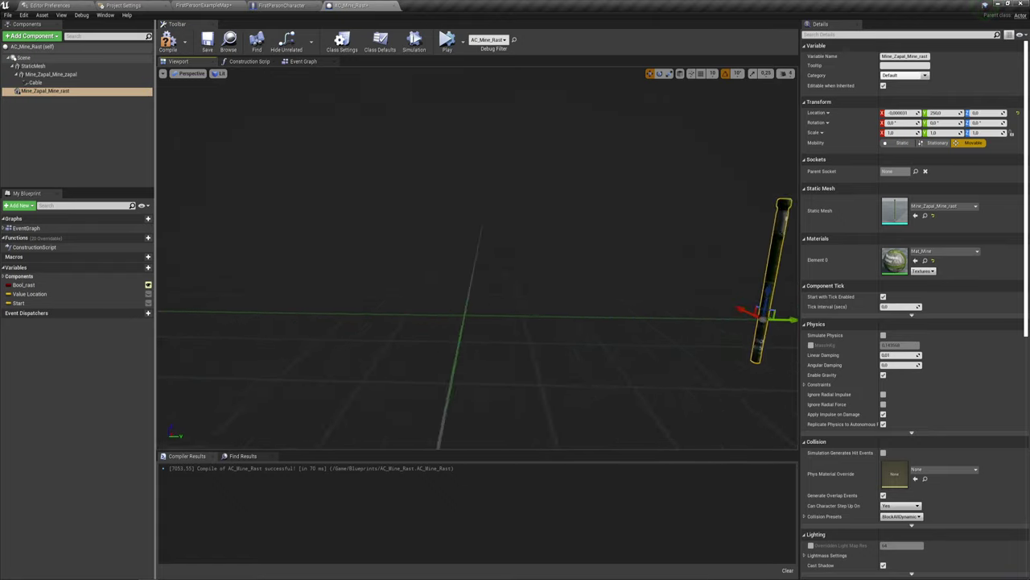
right_drag(483, 257, 547, 258)
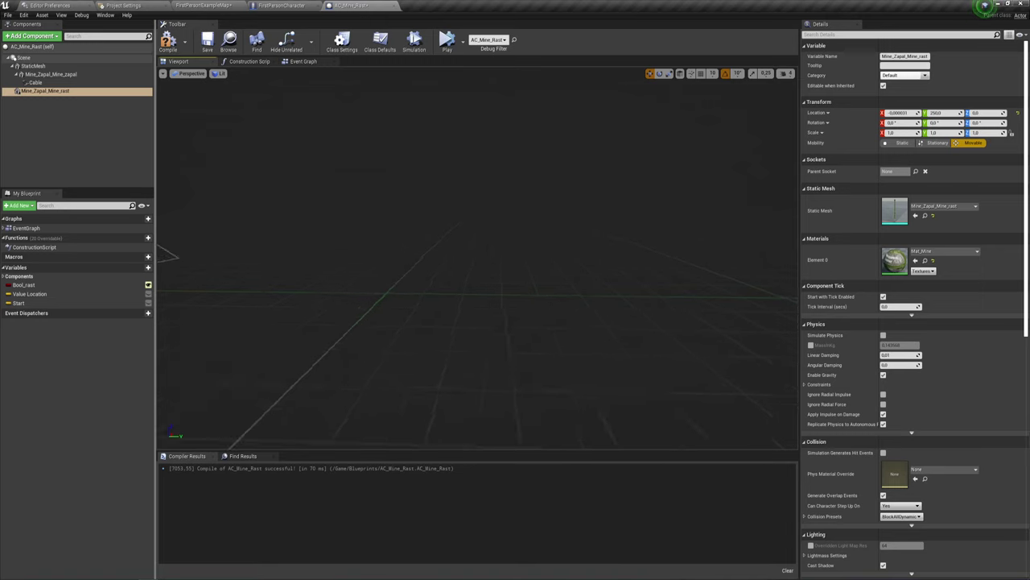
Return to the Event Graph and frame the Event BeginPlay area
click(304, 61)
right_drag(409, 286, 566, 289)
scroll(488, 276, up, 3)
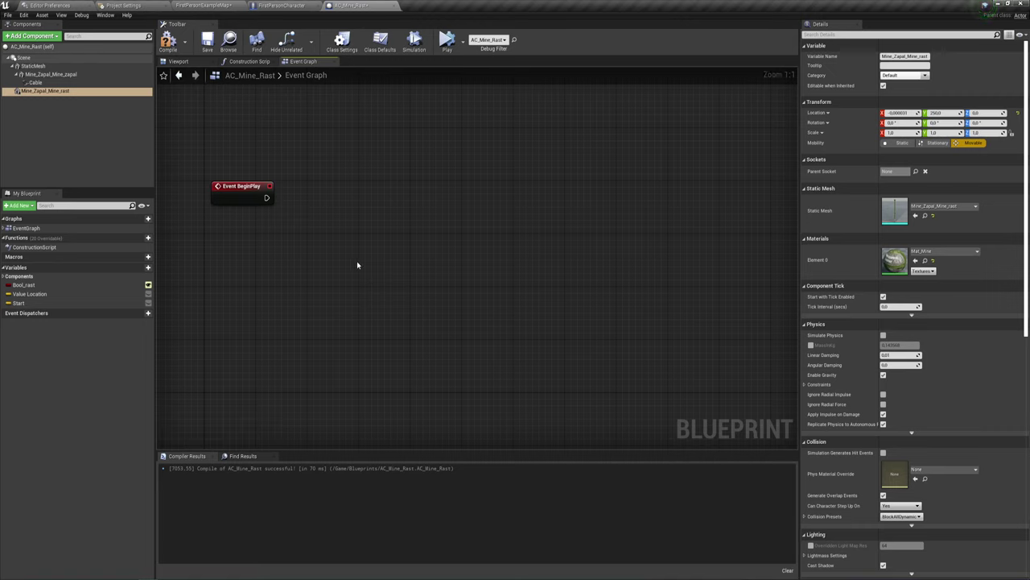
Add a Mine_Zapal_Mine_rast reference feeding a Get Socket Transform node
drag(48, 91, 251, 240)
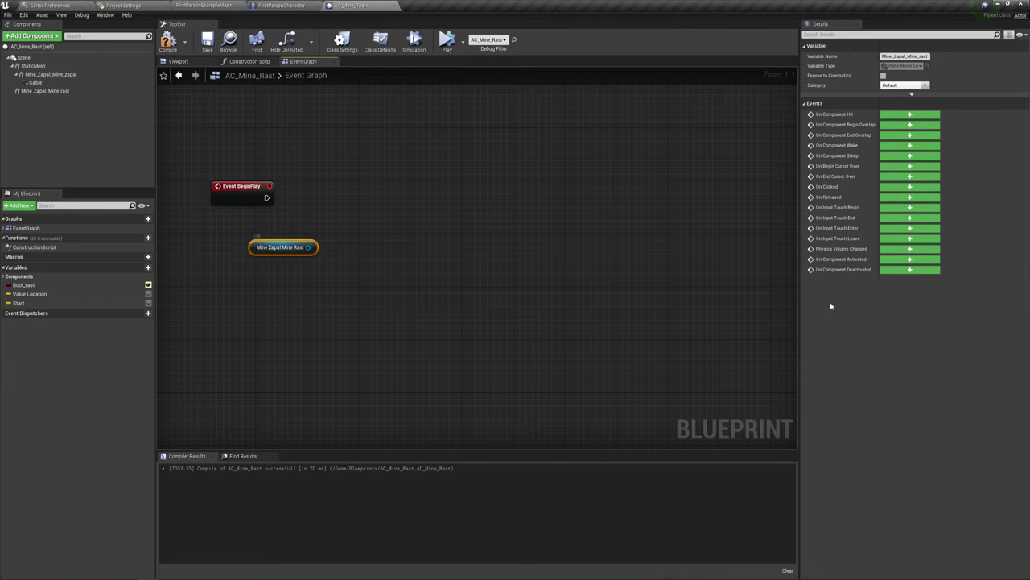
drag(799, 294, 908, 296)
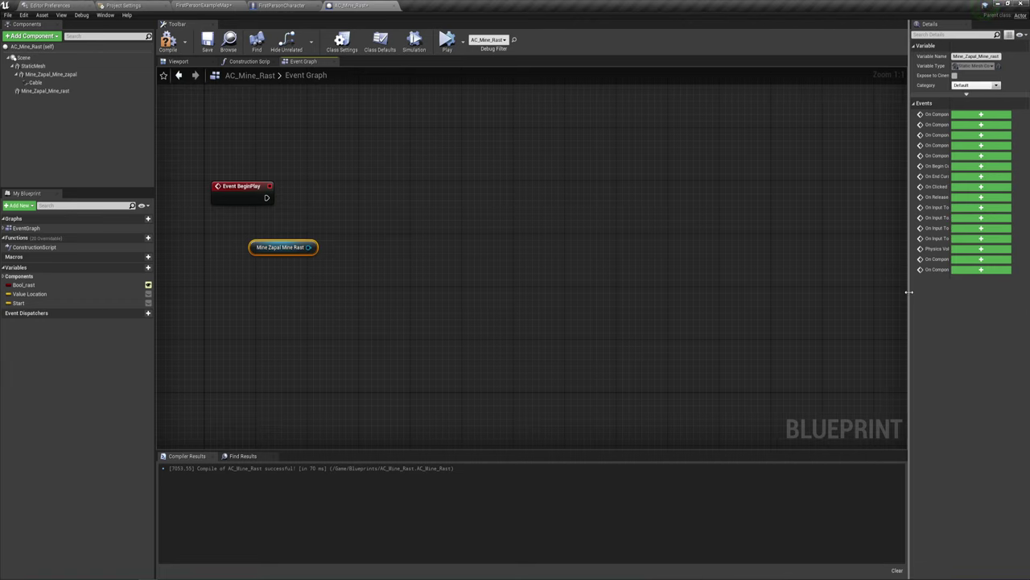
drag(308, 248, 367, 211)
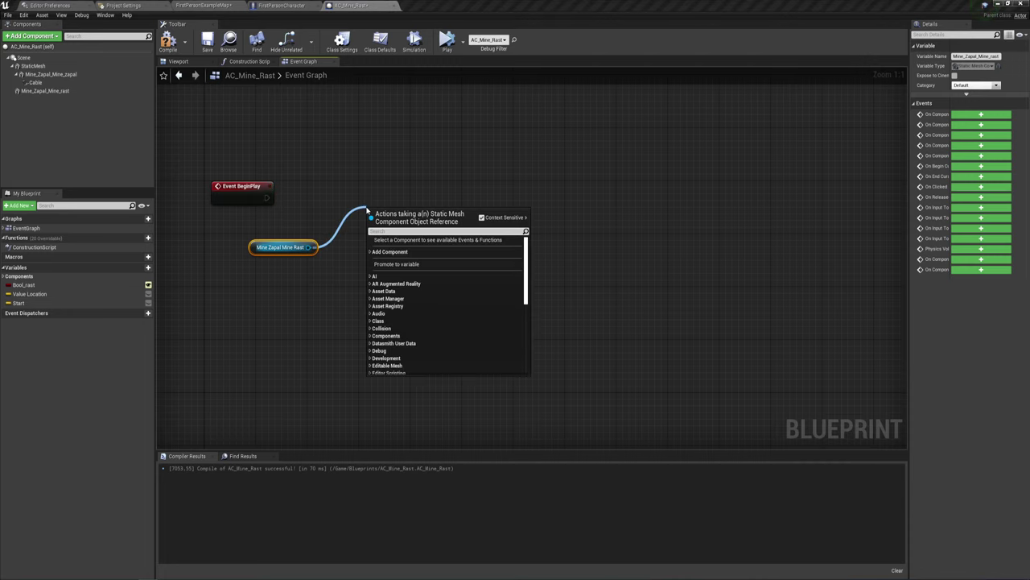
text(get)
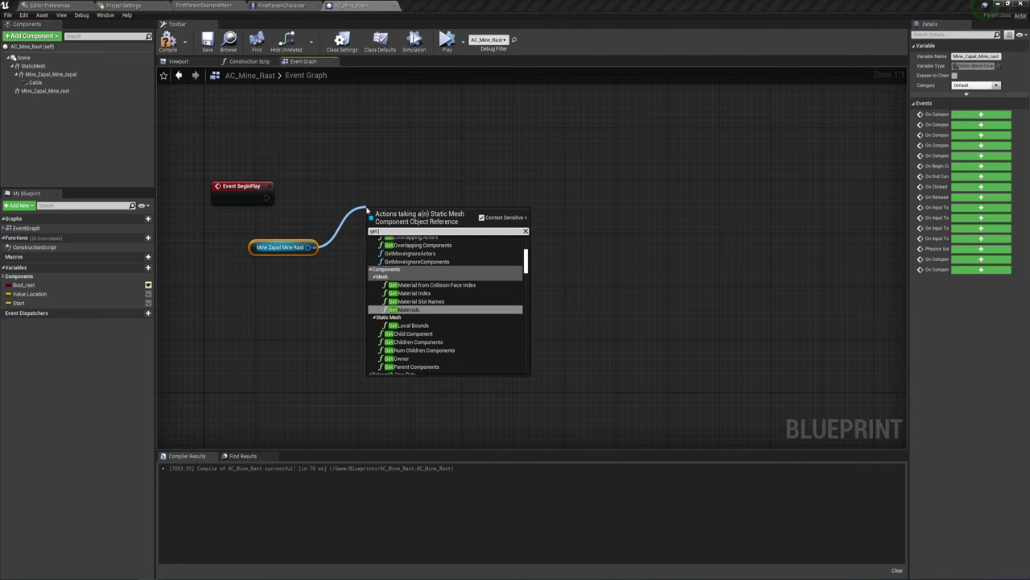
text( sock)
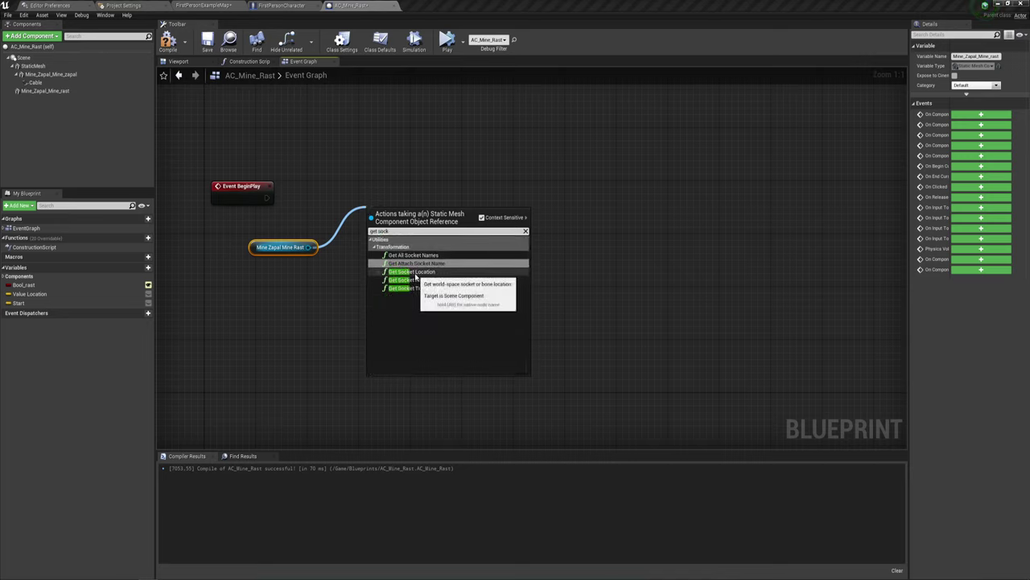
click(414, 287)
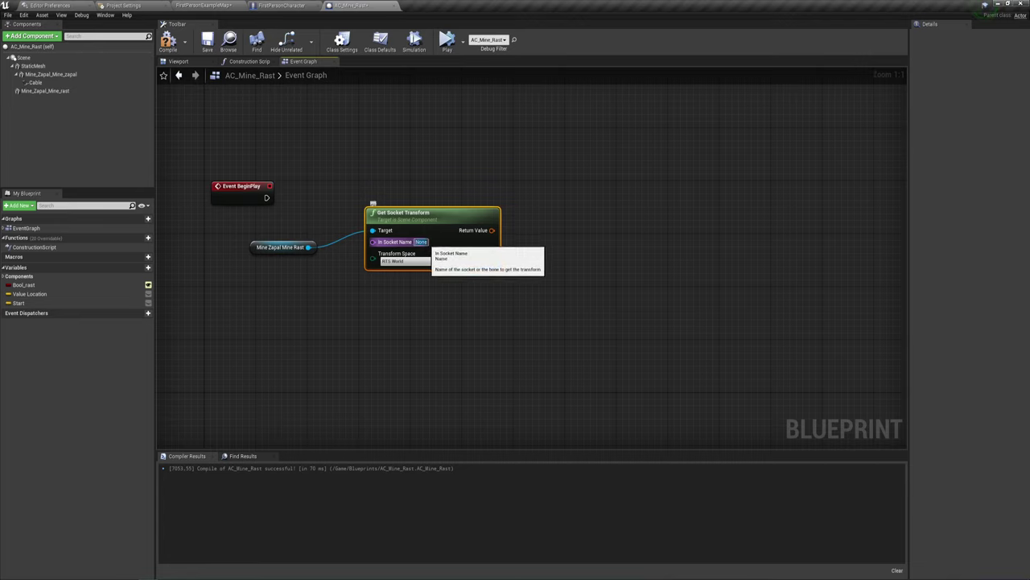
click(420, 242)
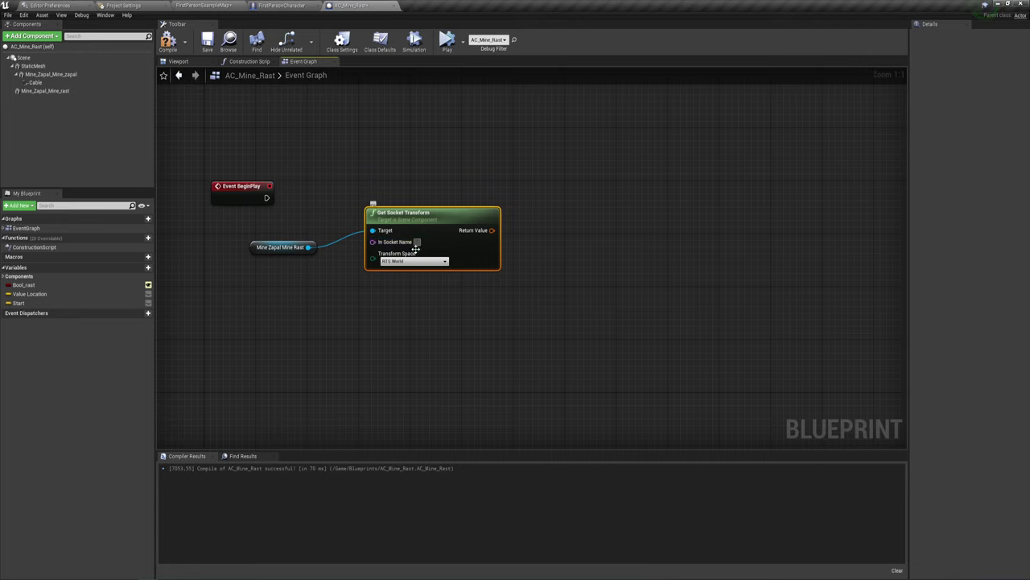
drag(421, 222, 389, 223)
mouse_move(241, 271)
mouse_down()
mouse_move(349, 234)
mouse_move(304, 236)
mouse_move(297, 248)
mouse_up()
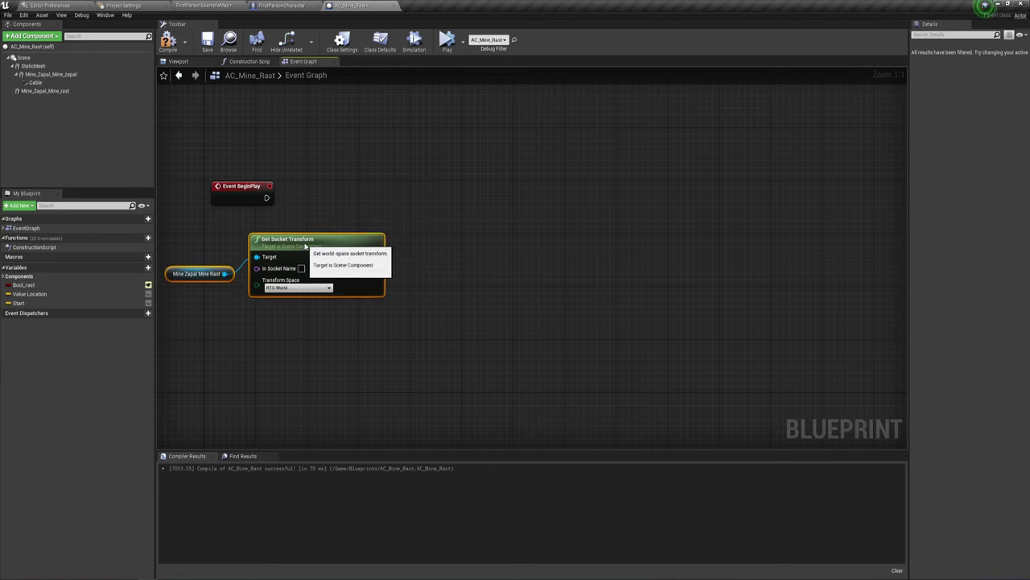
Set the transform space to RTS Component, split the return value, and promote Location to a variable
click(329, 290)
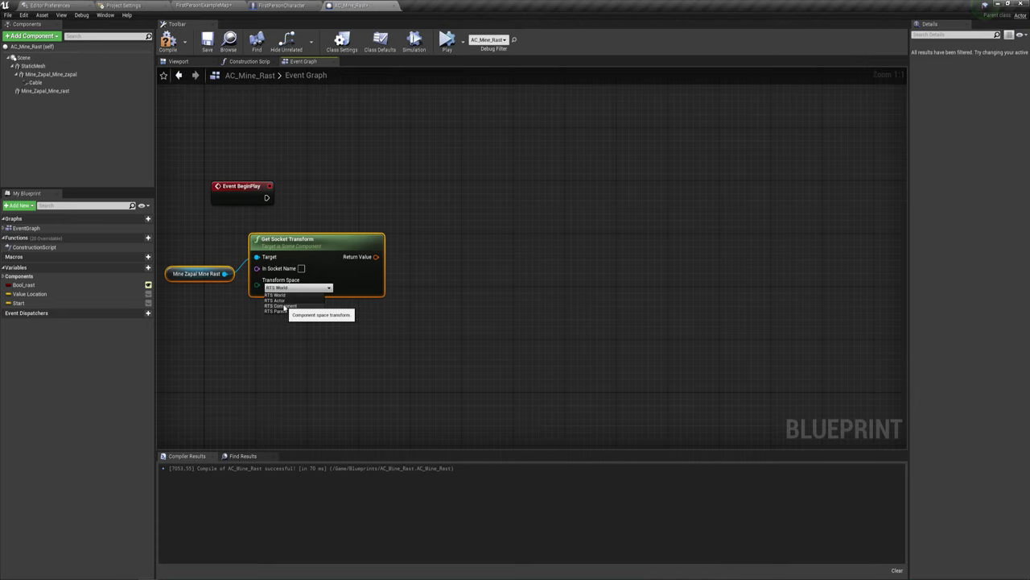
click(283, 306)
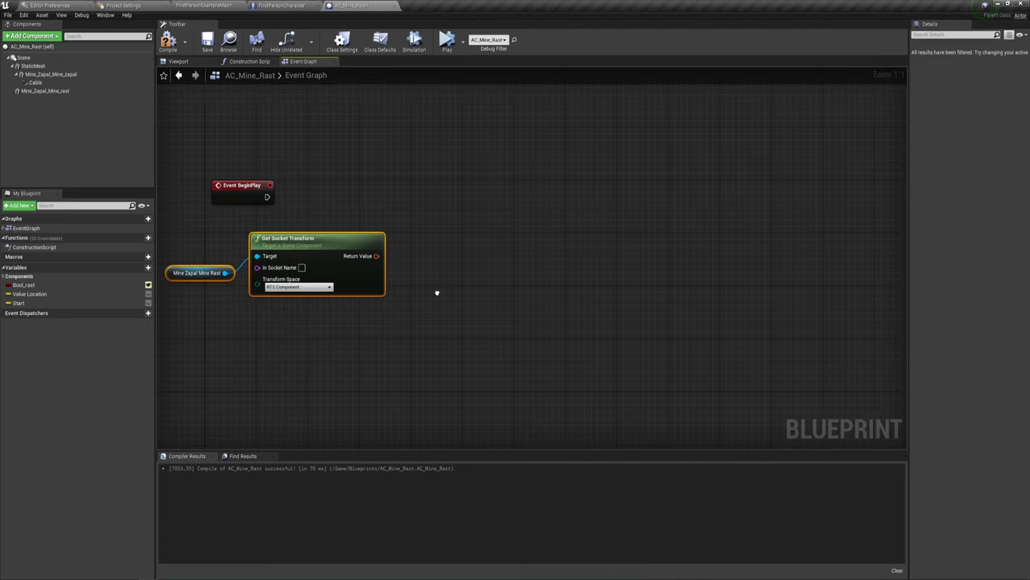
right_drag(399, 294, 458, 280)
right_click(429, 246)
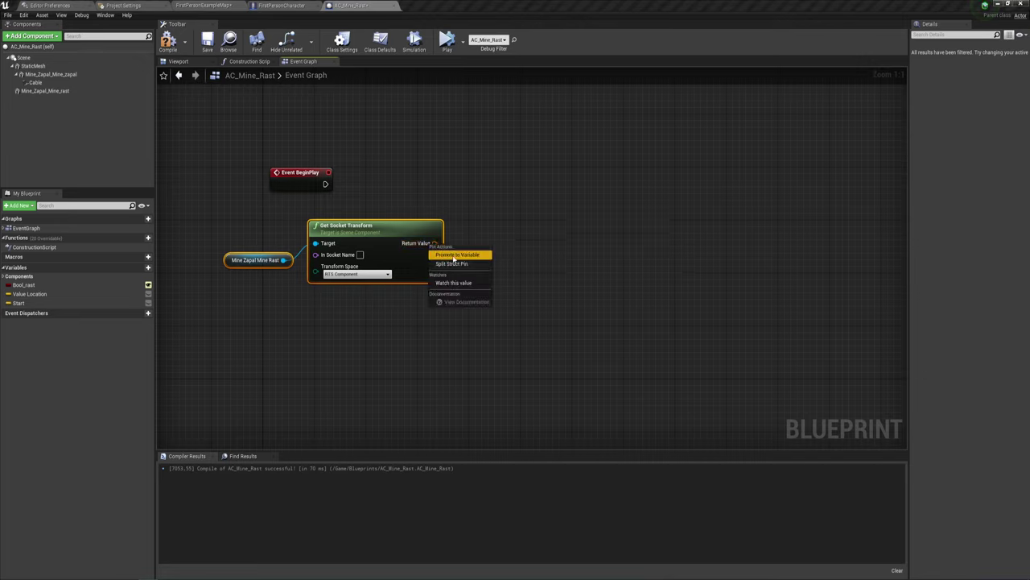
click(453, 266)
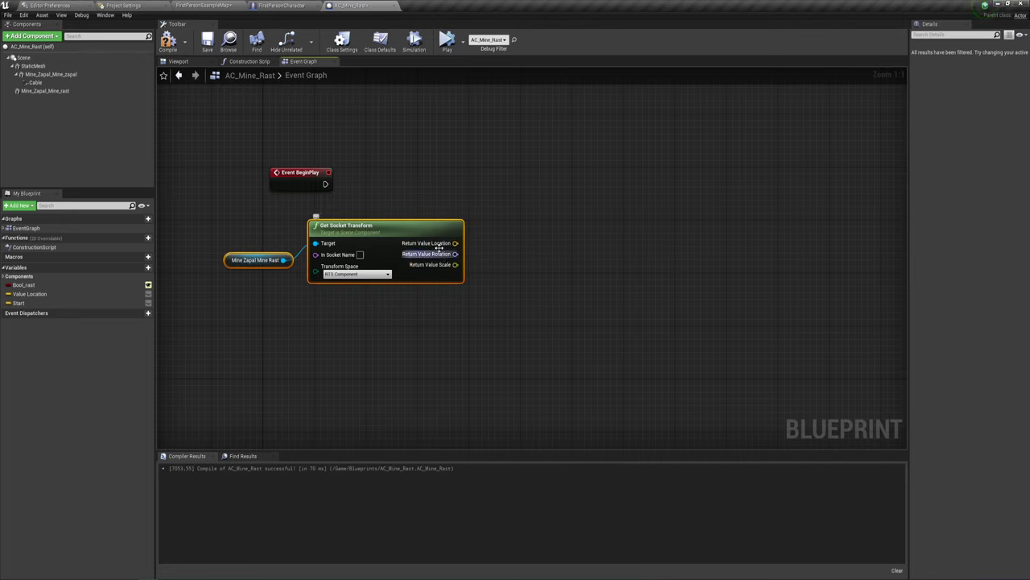
drag(455, 242, 454, 179)
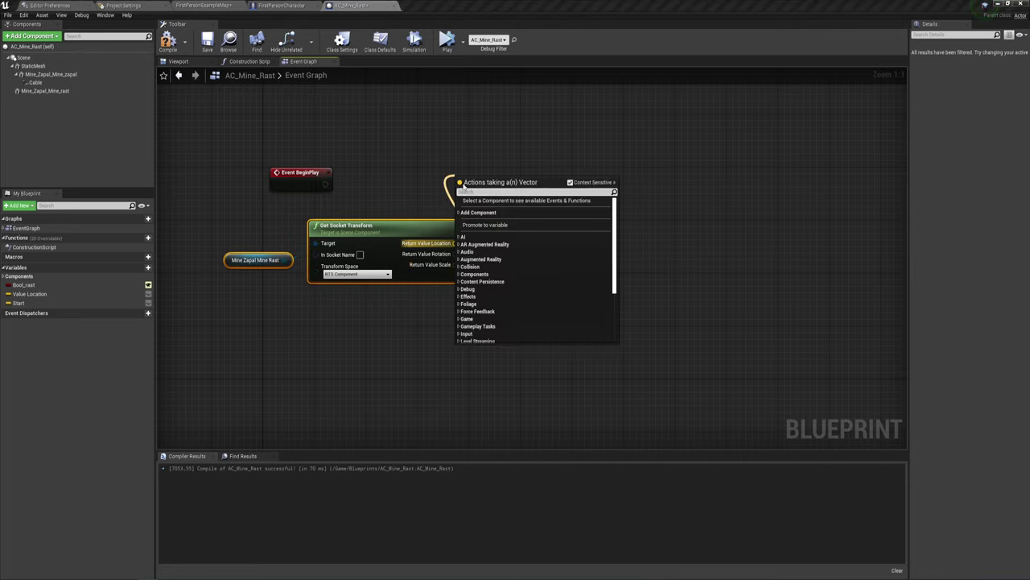
click(481, 223)
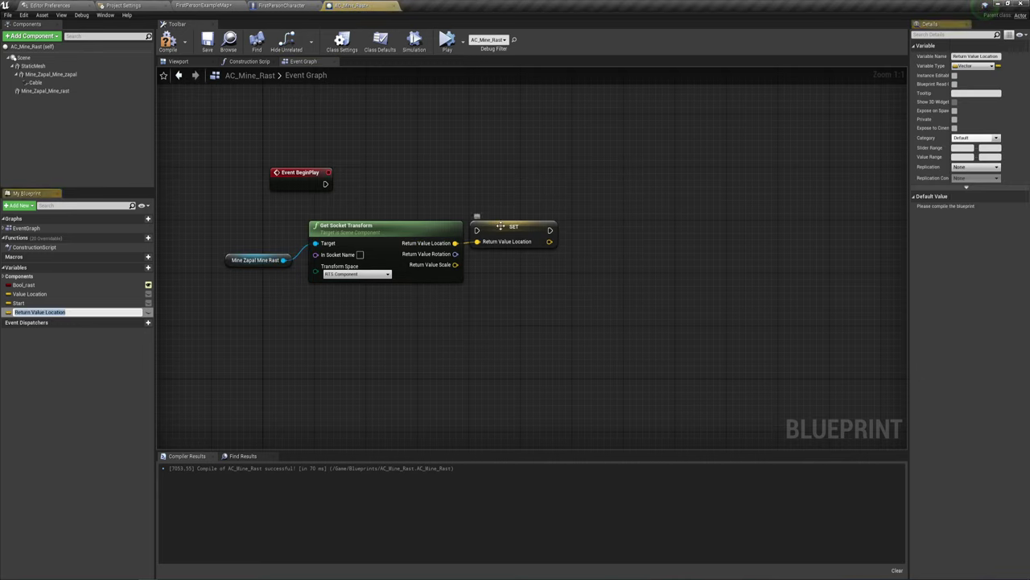
Place the SET node beside Event BeginPlay and wire BeginPlay's execution into it
drag(482, 223, 423, 177)
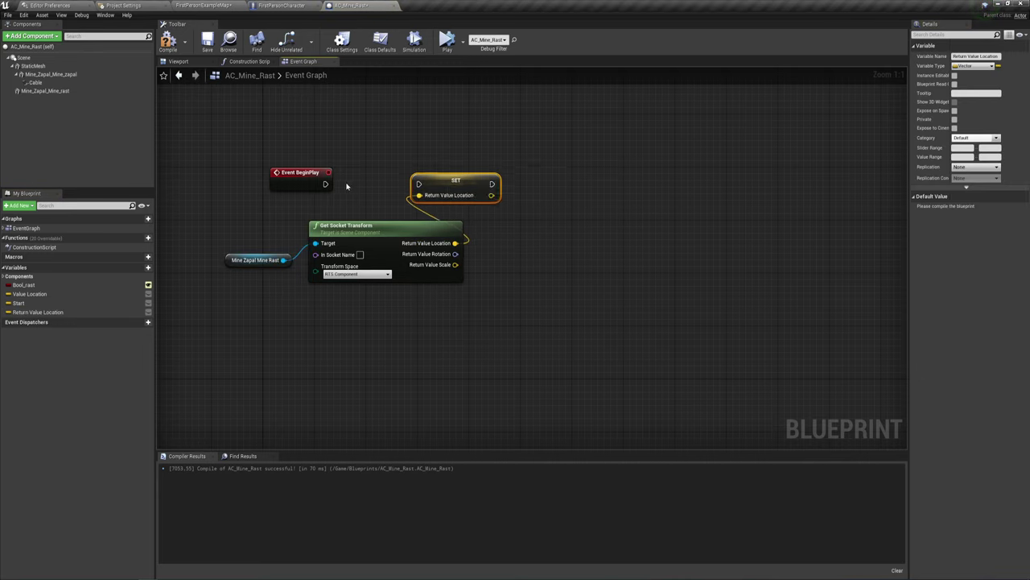
drag(326, 184, 419, 185)
right_drag(484, 210, 430, 264)
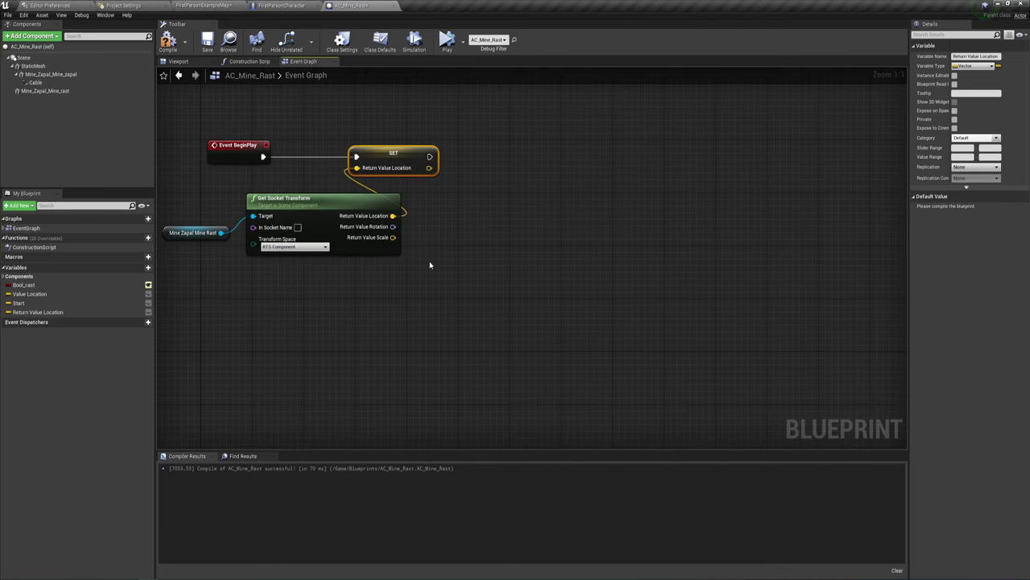
Drop a Cable reference into the Event Graph and search its actions for 'set endlo'
drag(190, 271, 402, 192)
shift+click(386, 159)
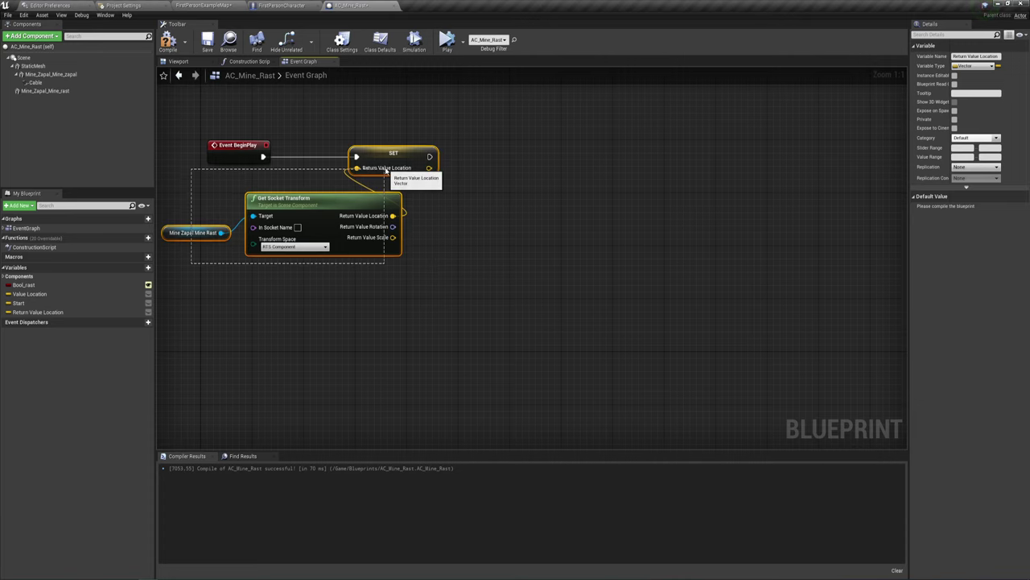
right_drag(338, 306, 337, 318)
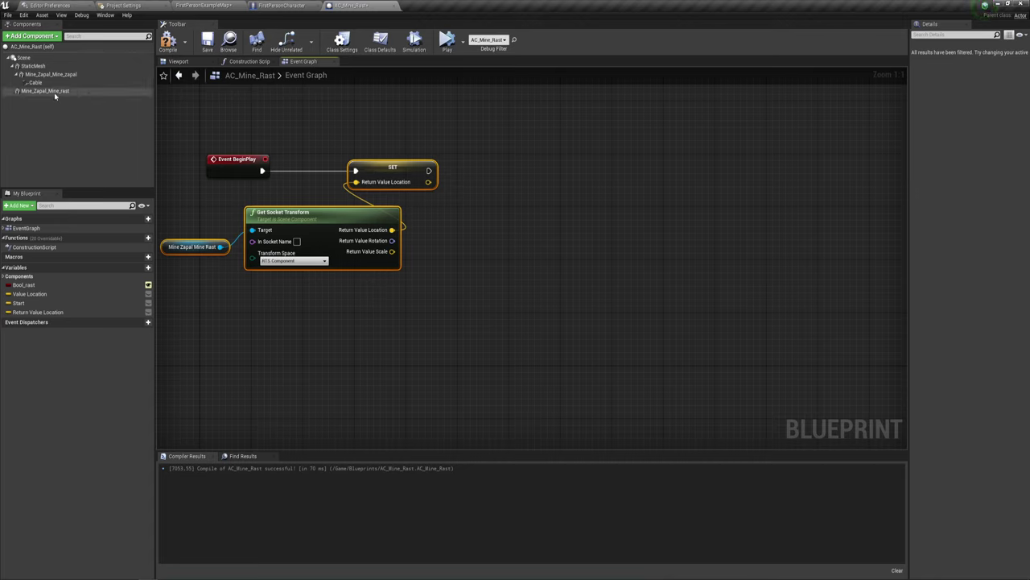
mouse_move(49, 83)
mouse_down()
mouse_move(451, 266)
mouse_move(496, 201)
mouse_up()
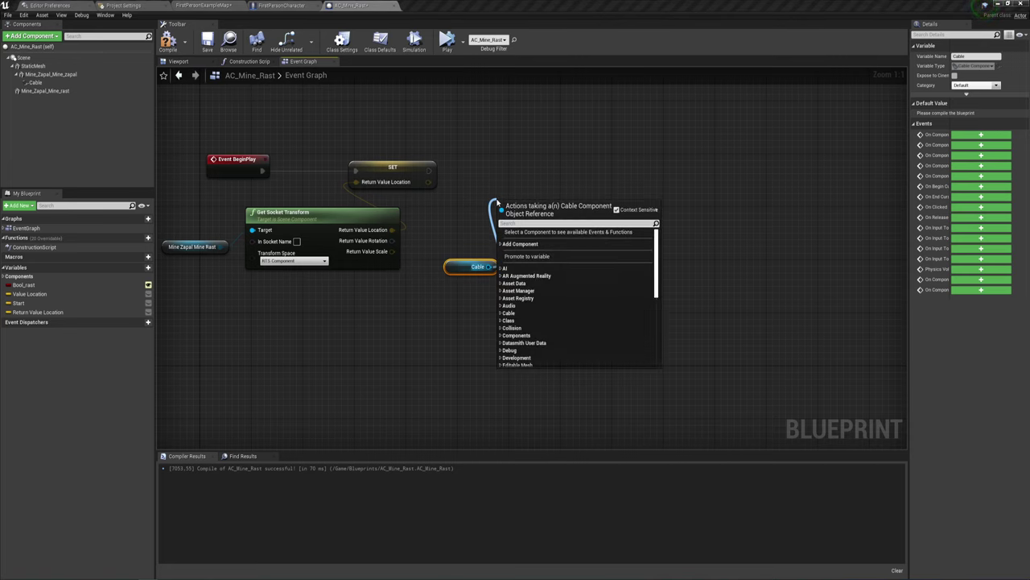
text(set)
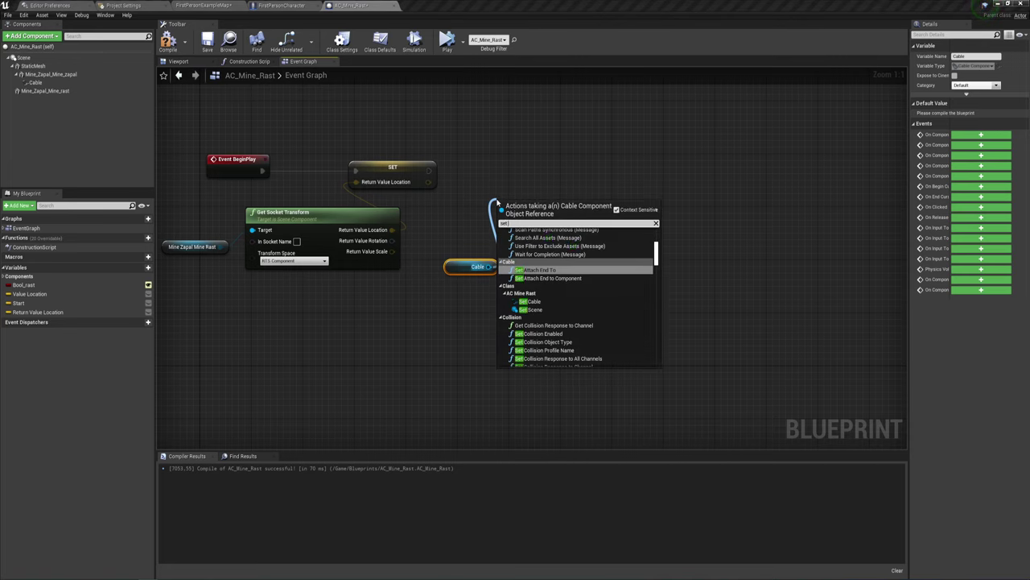
text( en)
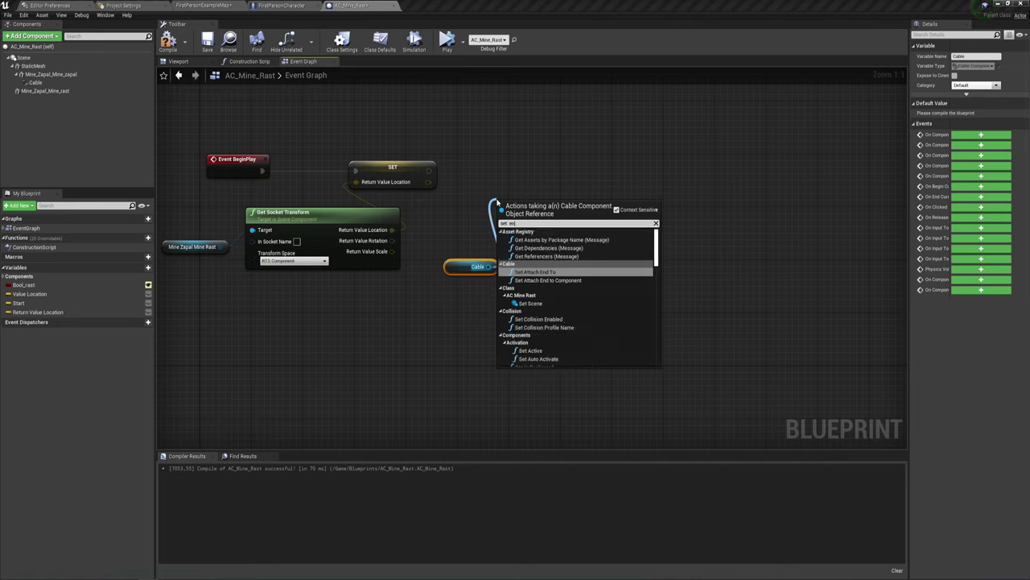
text(d)
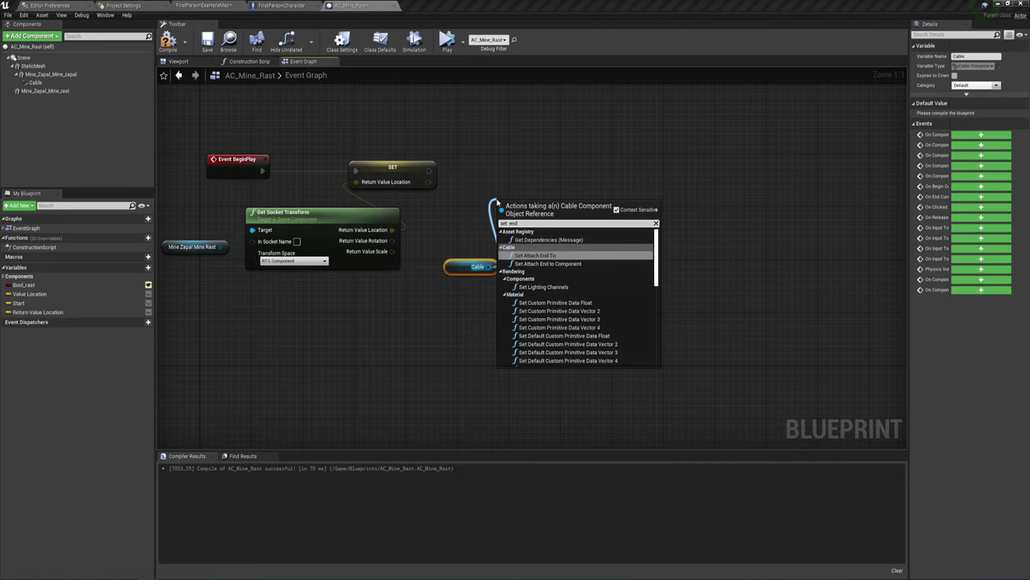
text(lo)
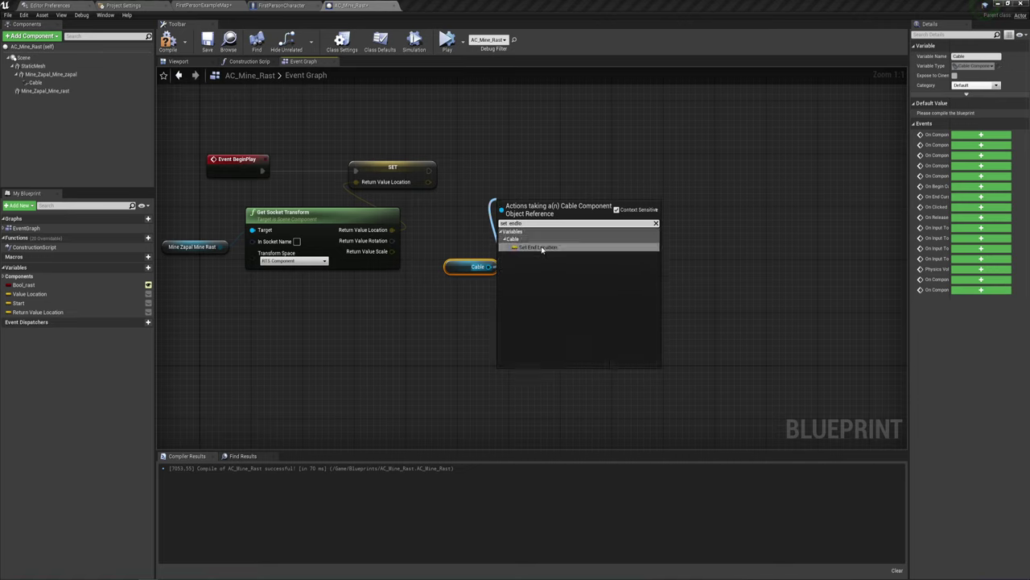
Add SET End Location for the Cable, chained after the first SET node
click(542, 249)
mouse_move(538, 215)
mouse_down()
mouse_move(486, 176)
mouse_move(499, 176)
mouse_up()
mouse_move(429, 171)
mouse_down()
mouse_move(466, 171)
mouse_move(429, 182)
mouse_up()
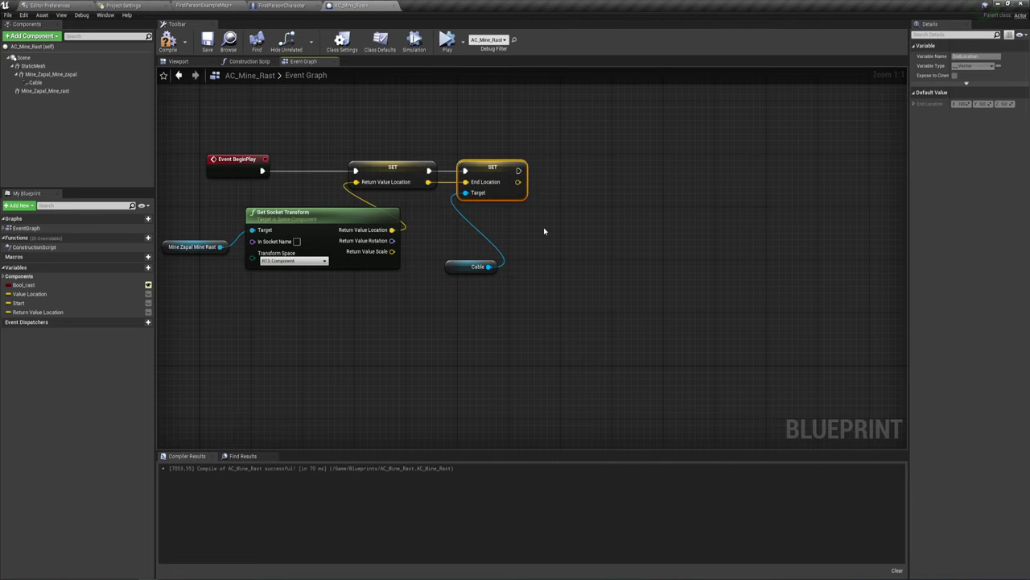
right_drag(544, 232, 454, 220)
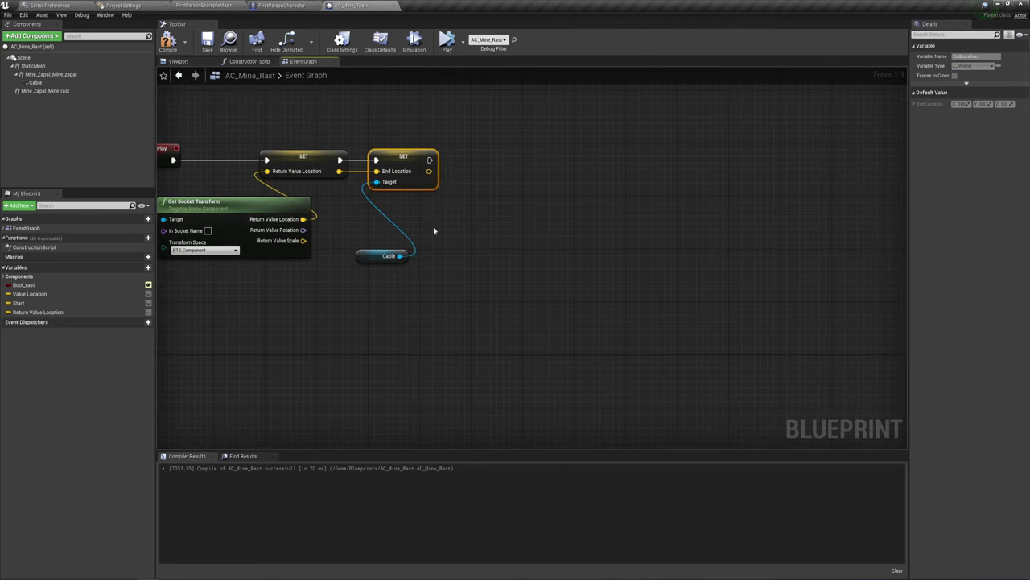
Add a Set Attach End To node on the Cable, running after SET End Location
mouse_move(399, 256)
mouse_down()
mouse_move(507, 184)
mouse_move(513, 156)
mouse_up()
text(set)
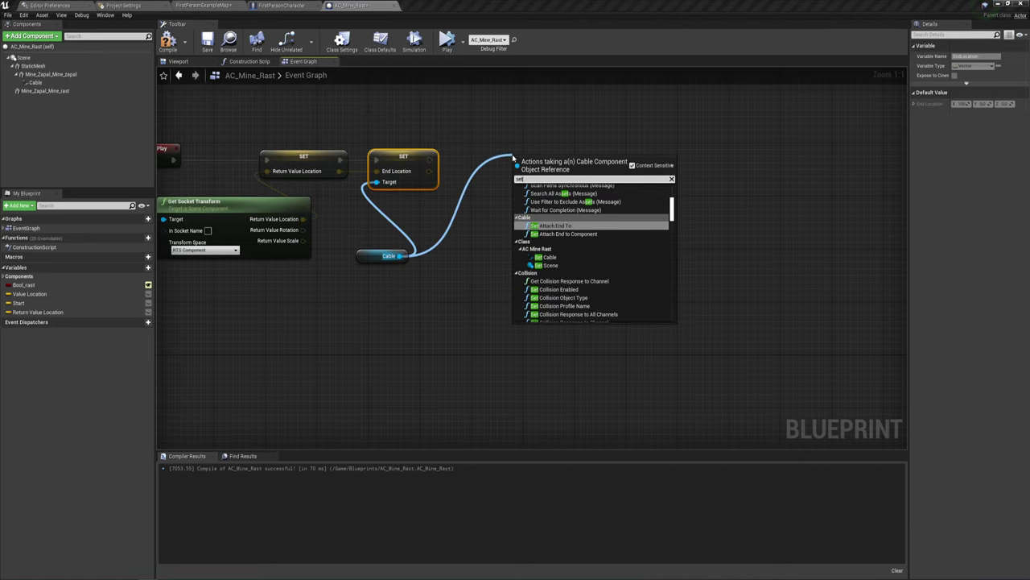
text( att)
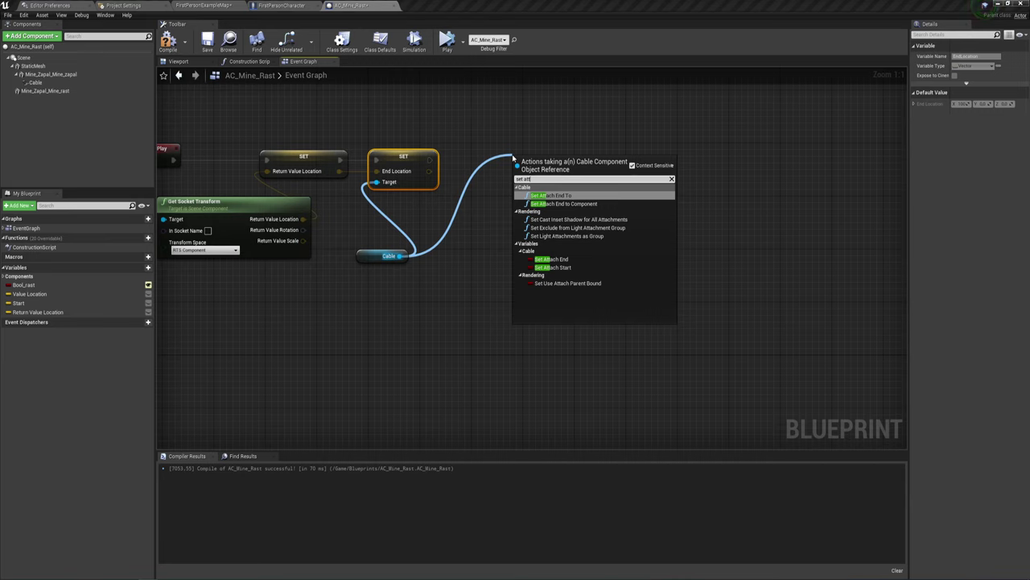
click(553, 196)
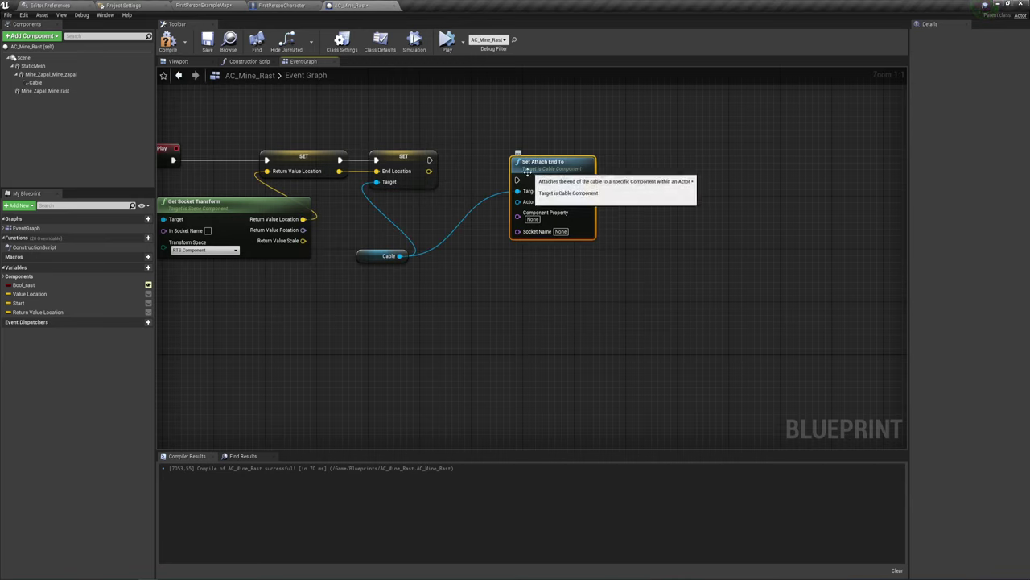
drag(516, 179, 429, 160)
drag(545, 163, 547, 142)
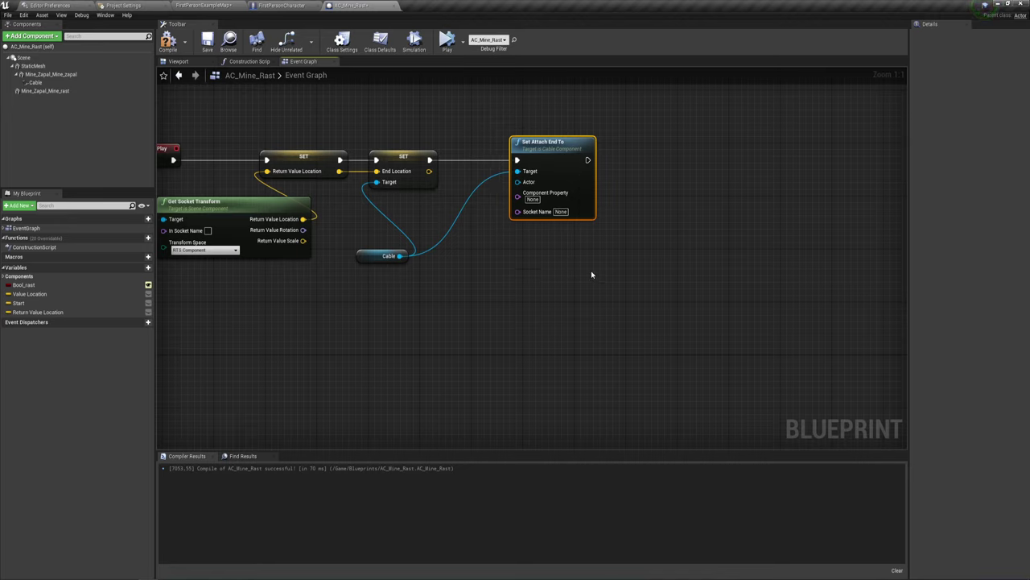
Wire a Self reference into Set Attach End To's Actor input
drag(517, 182, 467, 182)
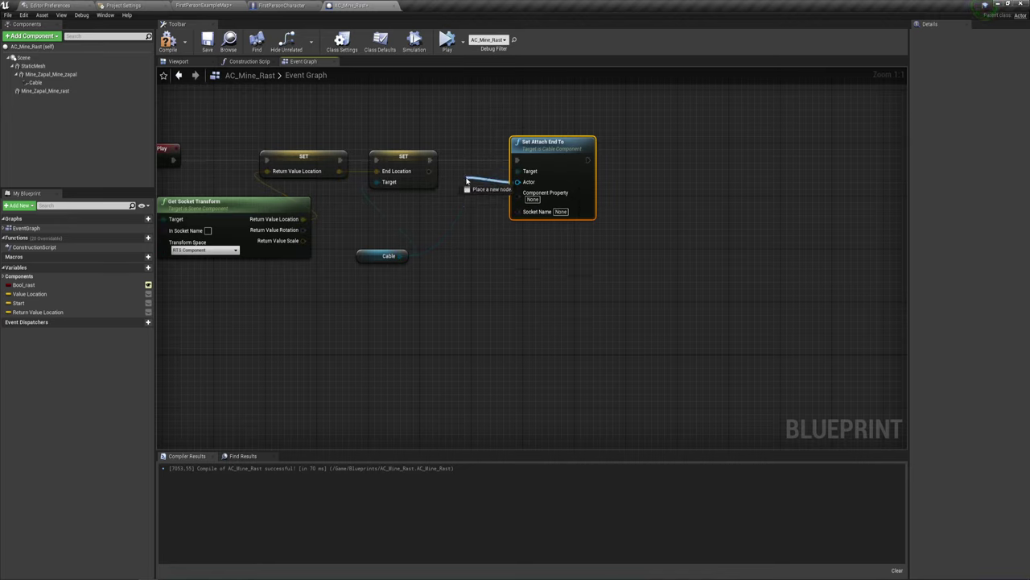
text(sel)
text(f)
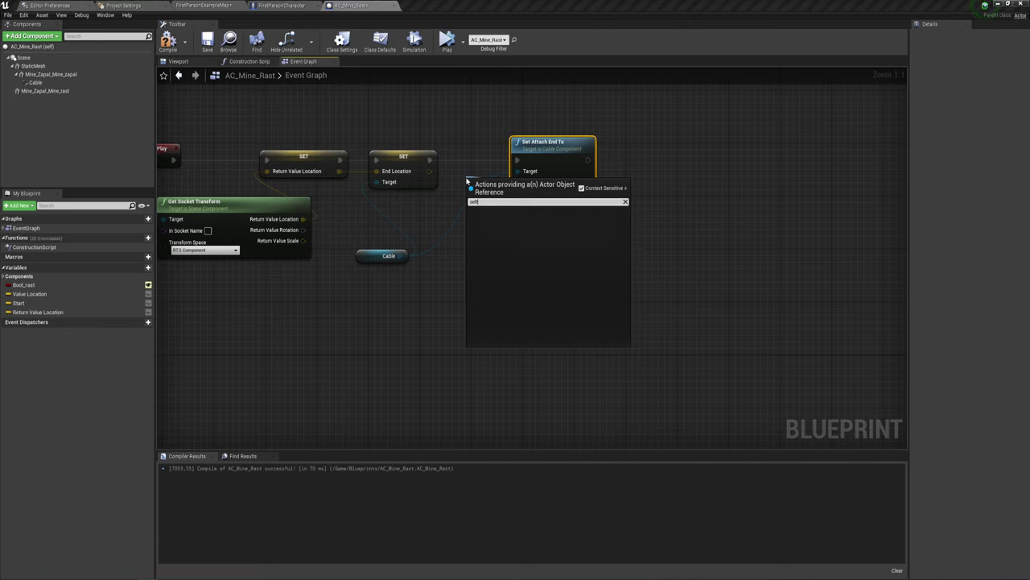
key(BackSpace)
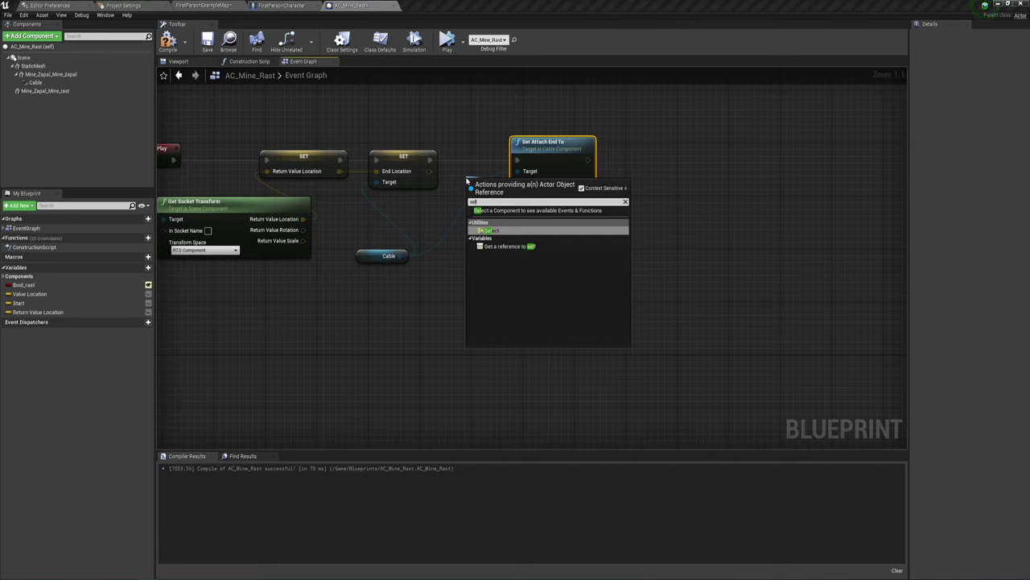
click(503, 247)
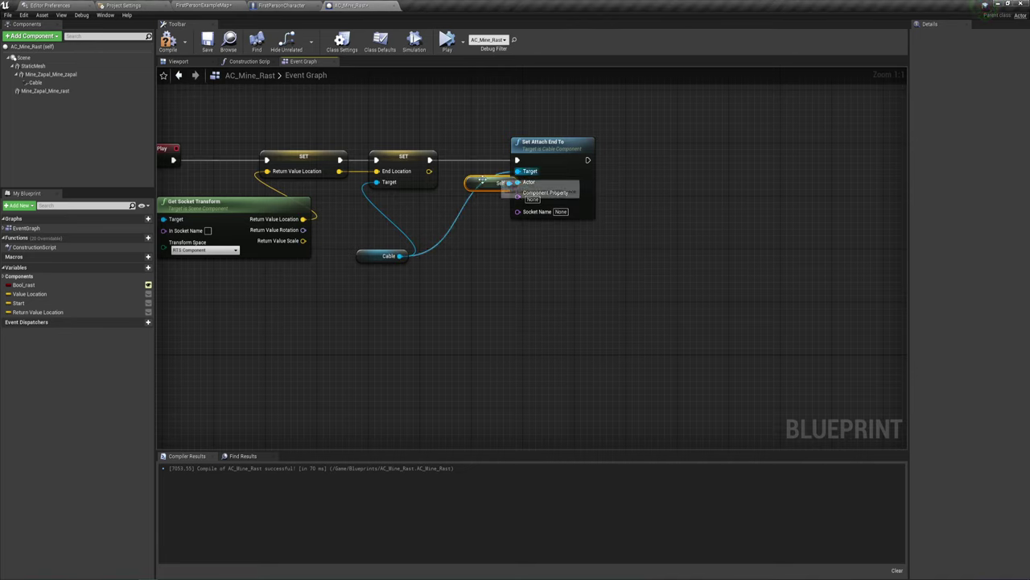
drag(483, 179, 459, 174)
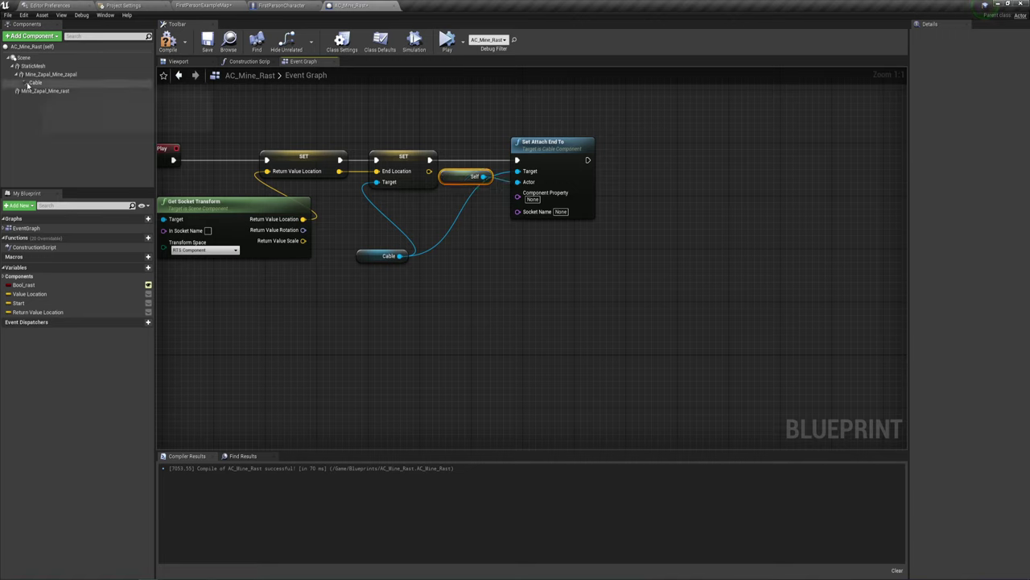
Copy the Mine_Zapal_Mine_rast name, deleting the accidentally created Mine_Zapal_Mine_rast1 duplicate
click(60, 92)
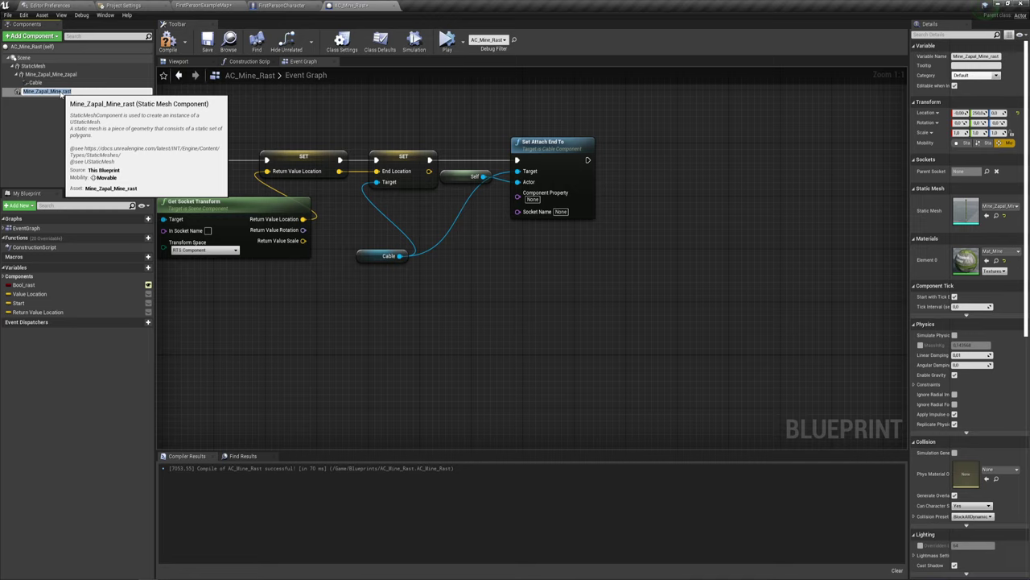
right_click(62, 95)
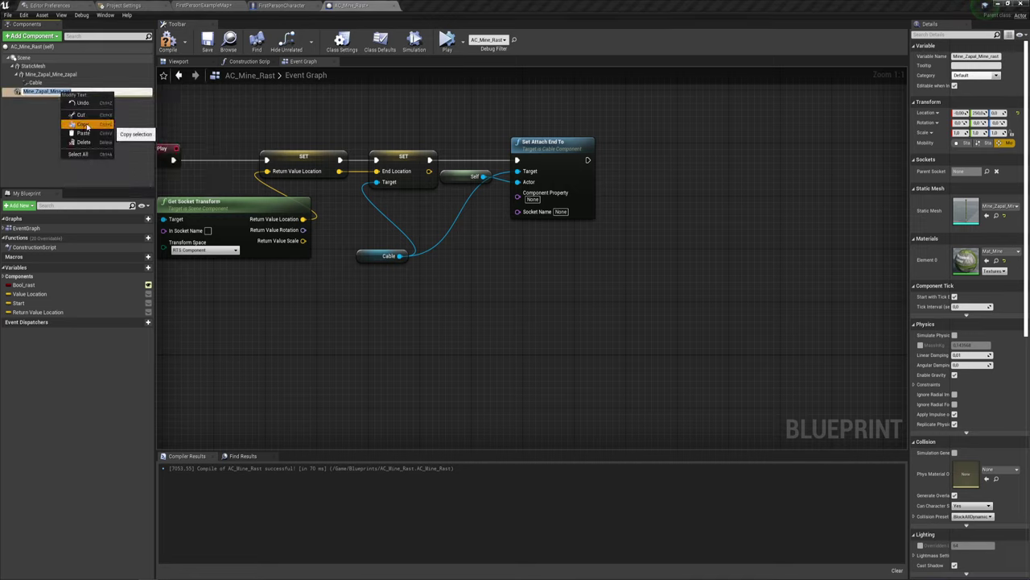
click(84, 125)
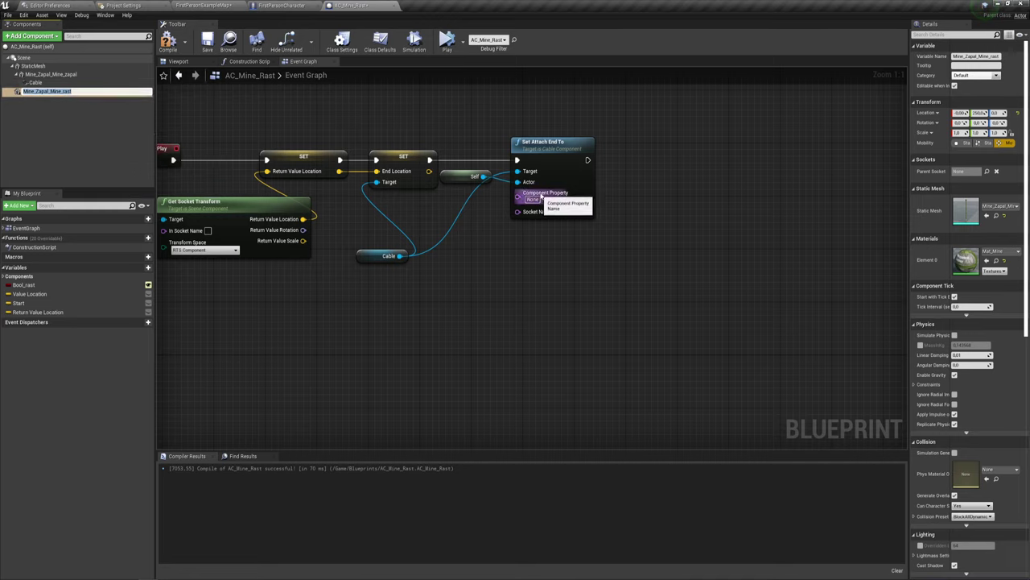
click(532, 199)
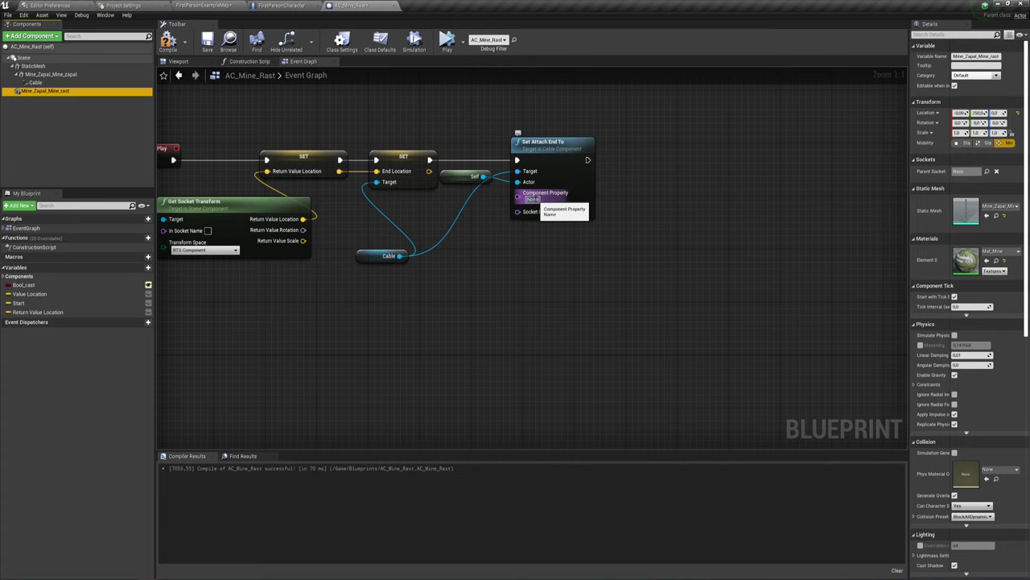
key(ctrl+w)
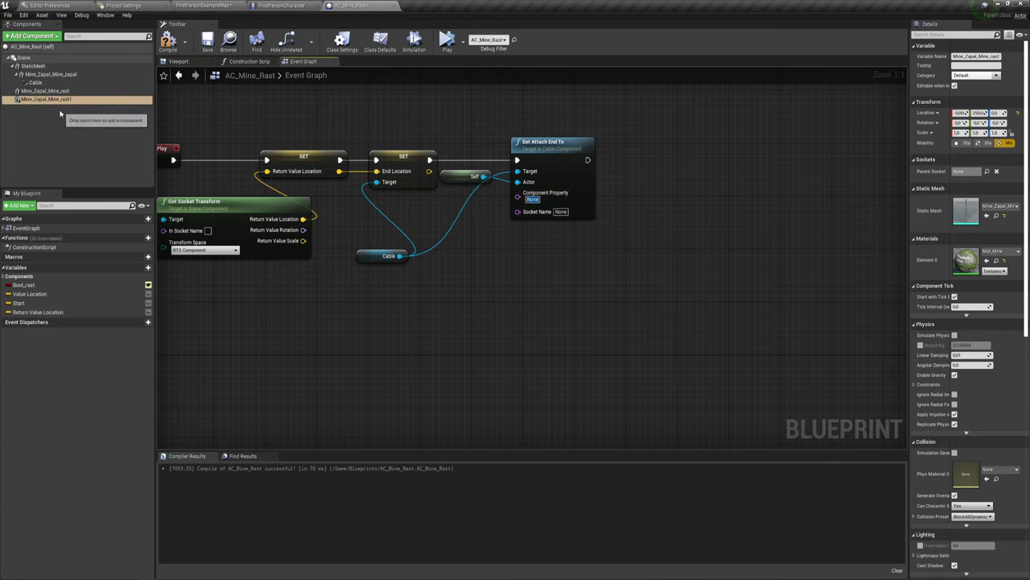
click(47, 100)
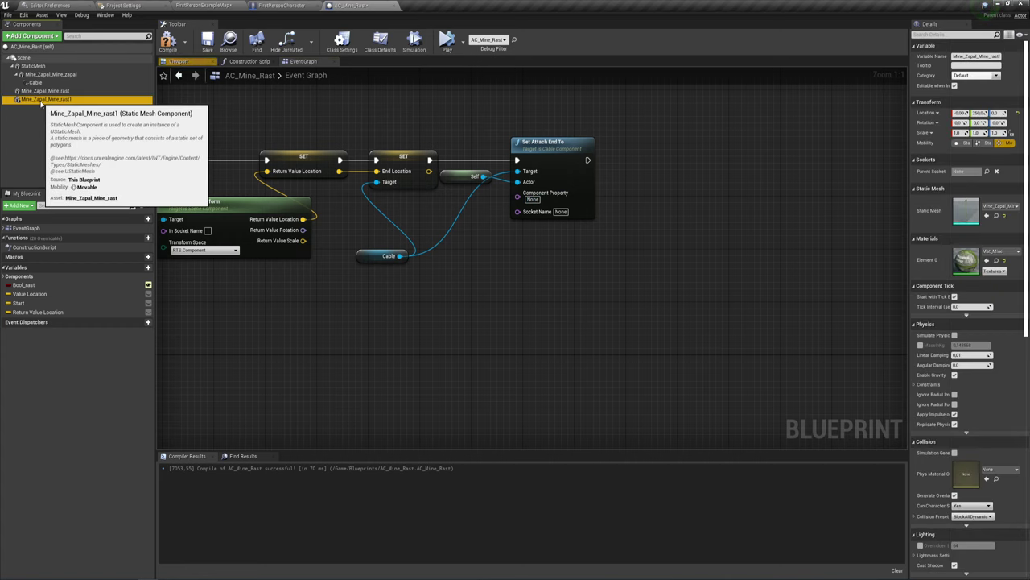
key(Delete)
Paste Mine_Zapal_Mine_rast into the Set Attach End To node's Component Property
click(47, 92)
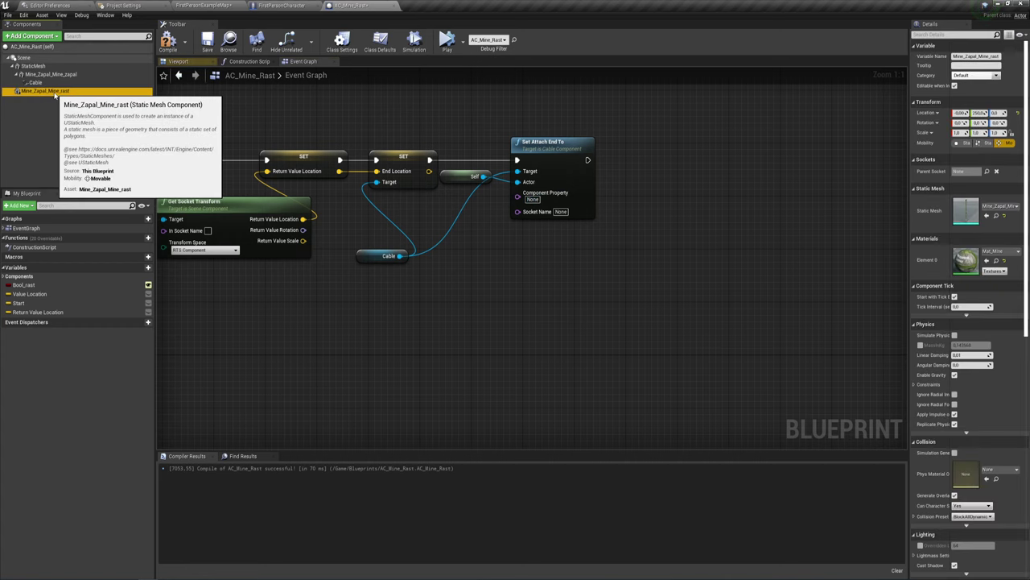
click(53, 91)
key(Return)
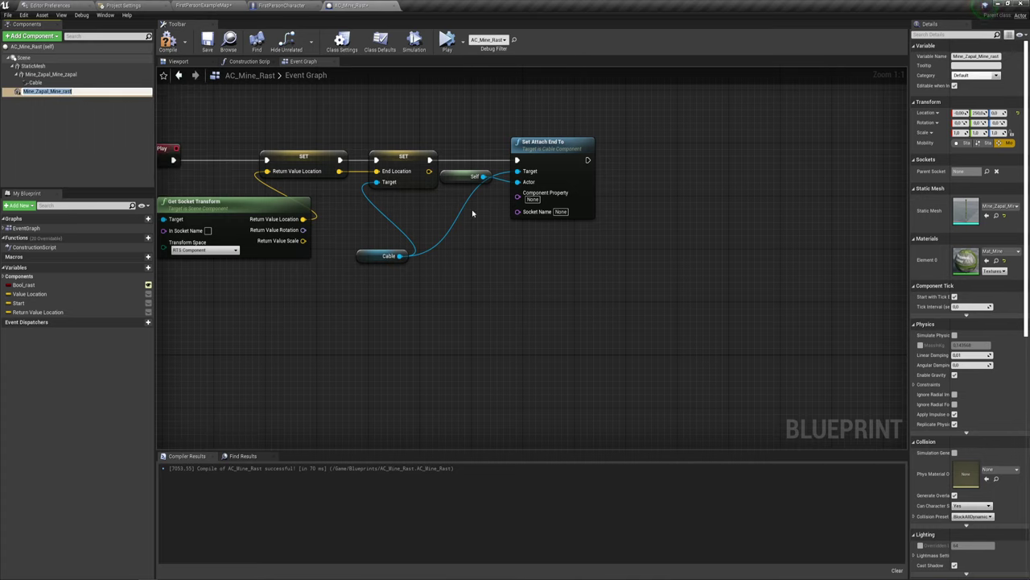
click(532, 199)
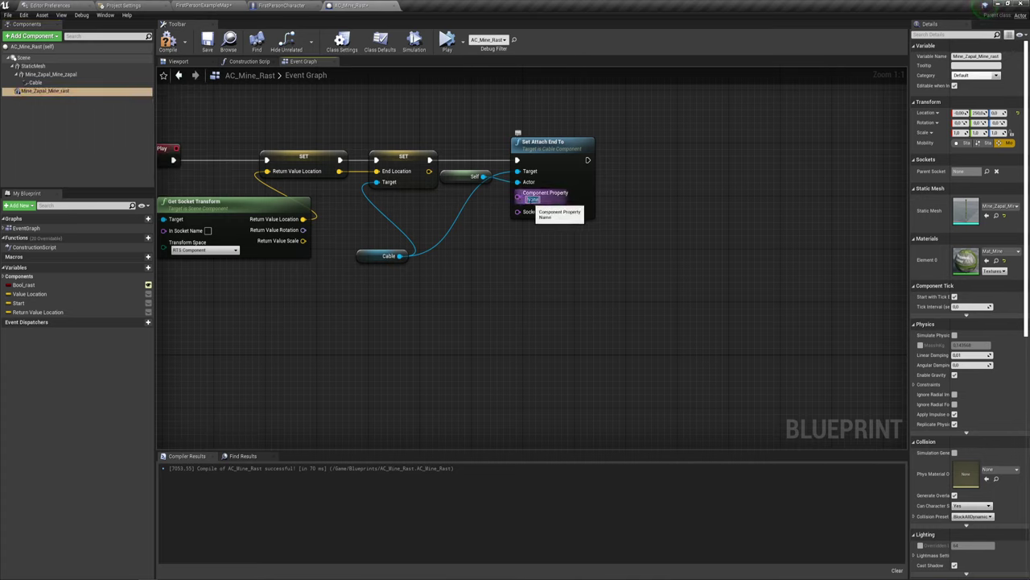
key(ctrl+v)
key(Return)
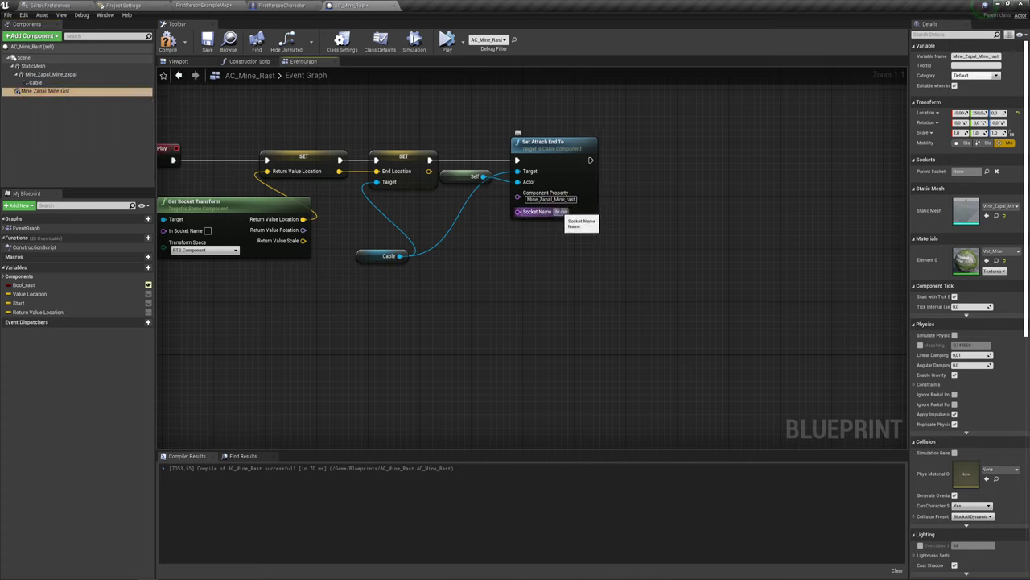
Set the Socket Name to Socket
click(561, 212)
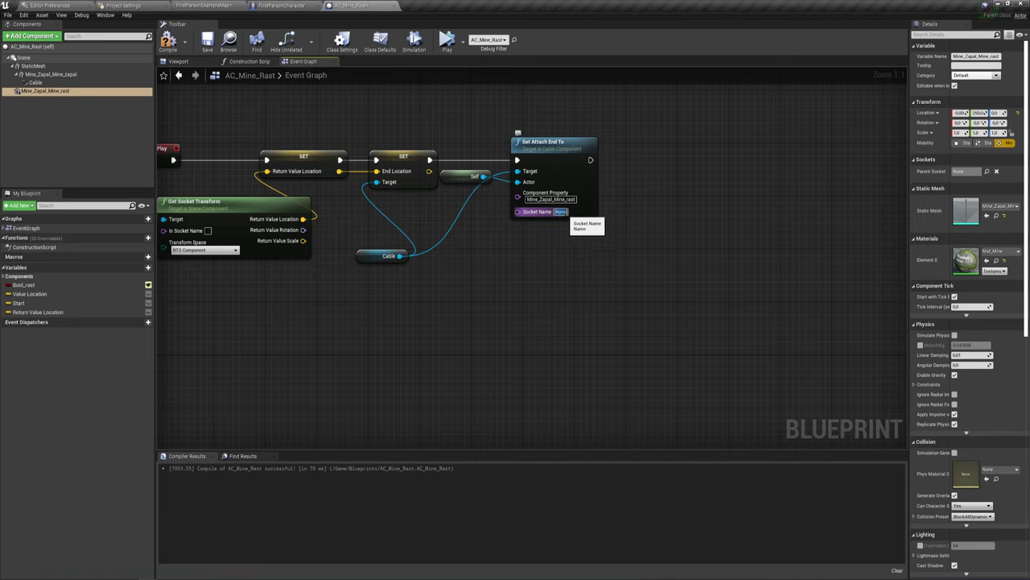
text(Socket)
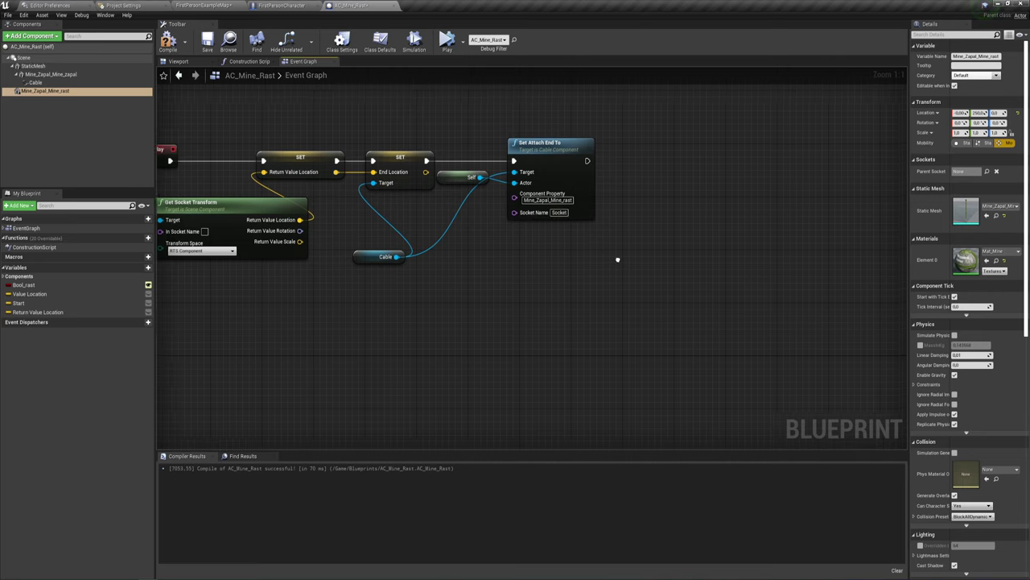
right_drag(616, 258, 524, 253)
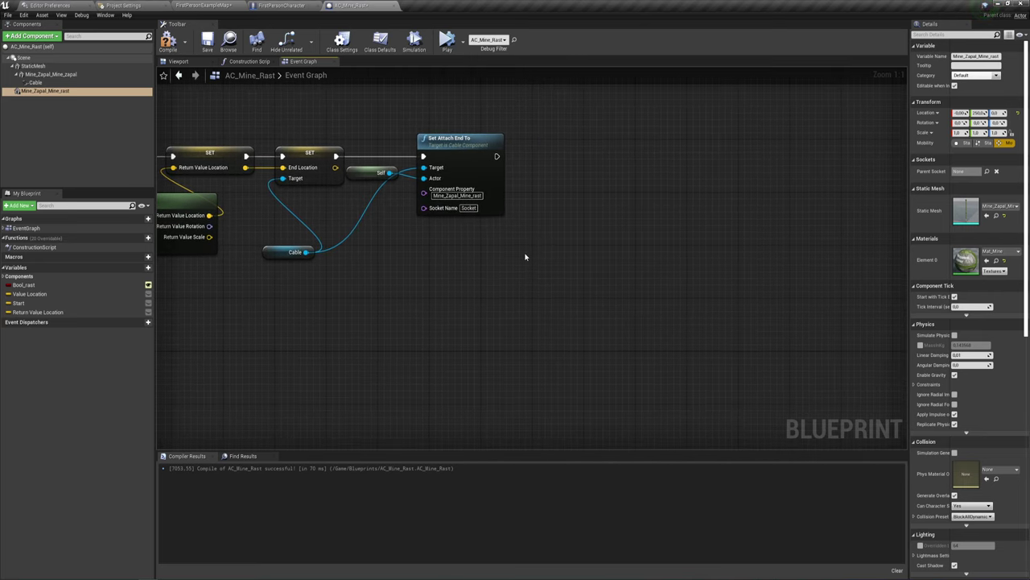
right_drag(524, 303, 499, 250)
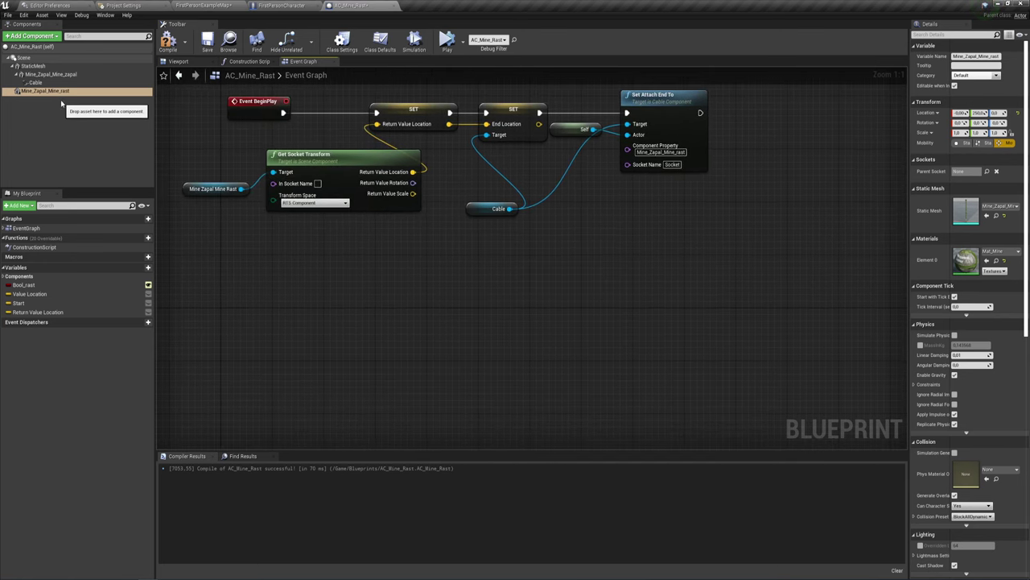
Add a Mine_Zapal_Mine_rast reference with a Get Relative Location node
click(36, 83)
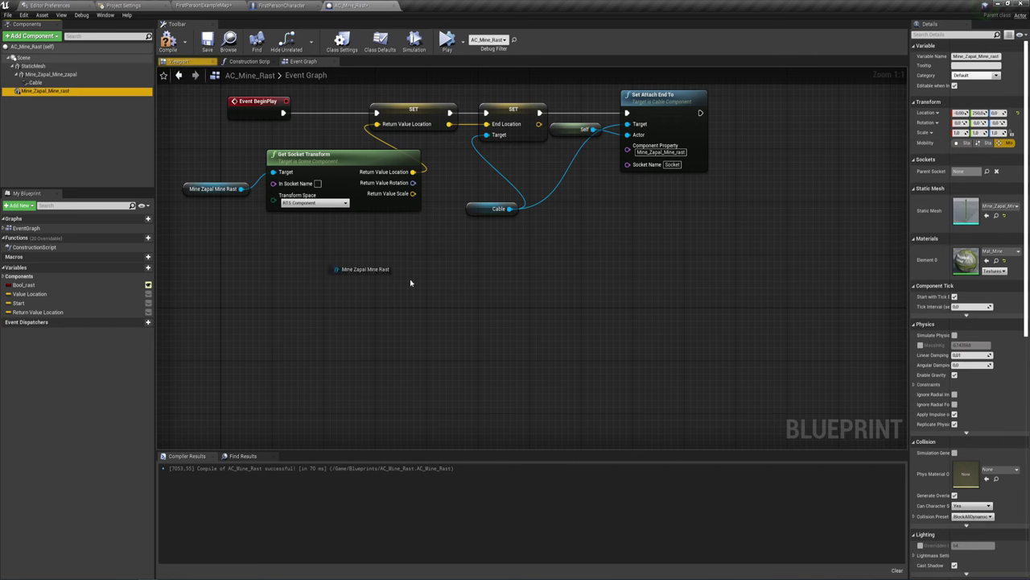
drag(37, 98, 550, 250)
right_drag(550, 250, 392, 282)
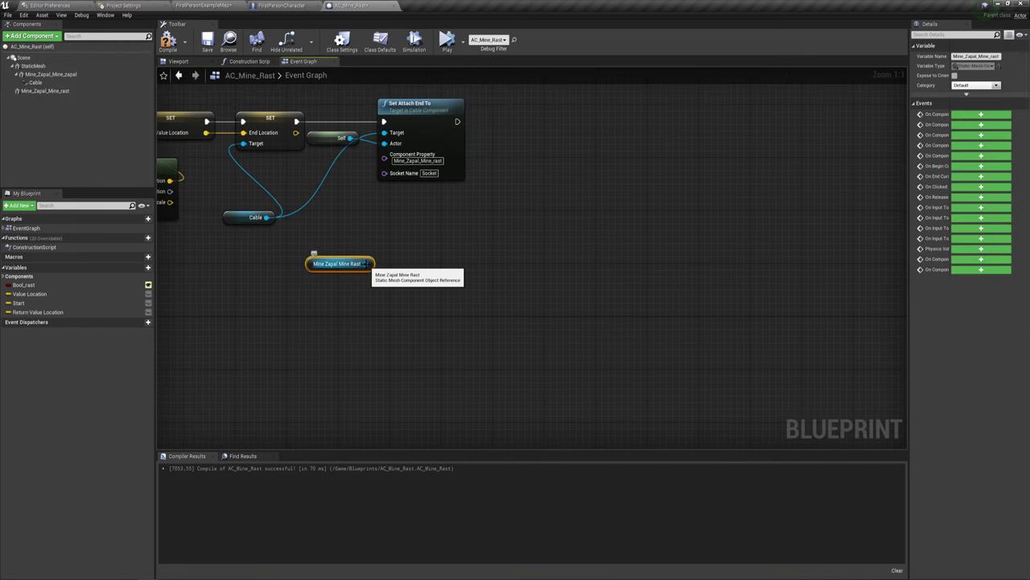
drag(365, 264, 483, 271)
click(323, 247)
click(342, 264)
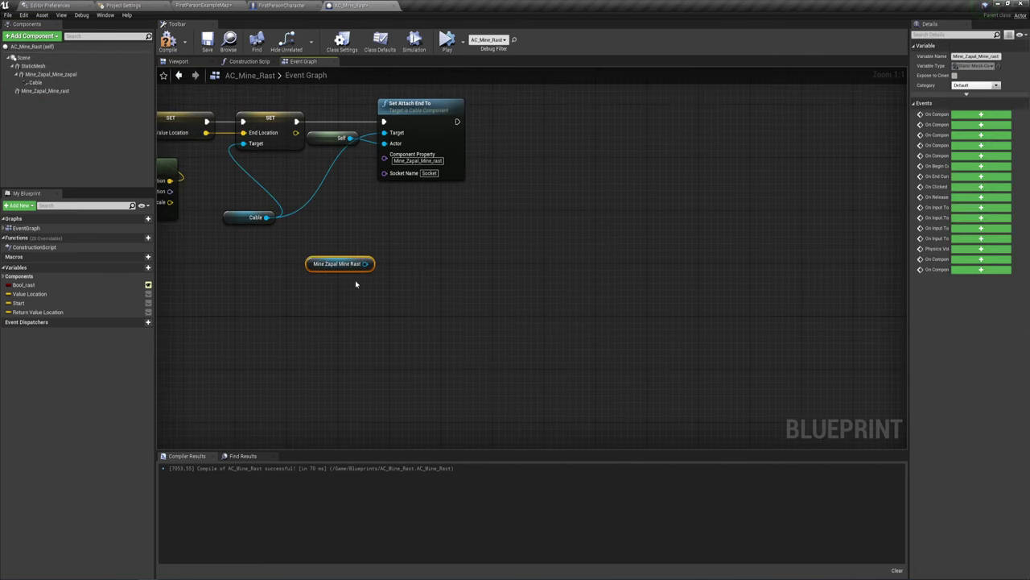
mouse_move(348, 271)
mouse_down()
mouse_move(348, 297)
mouse_move(420, 286)
mouse_up()
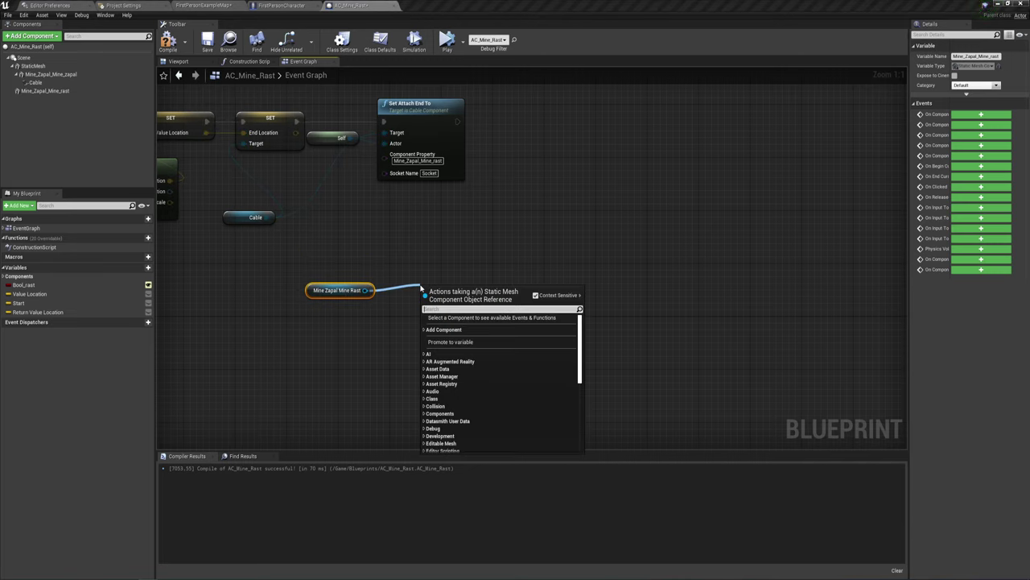
text(get)
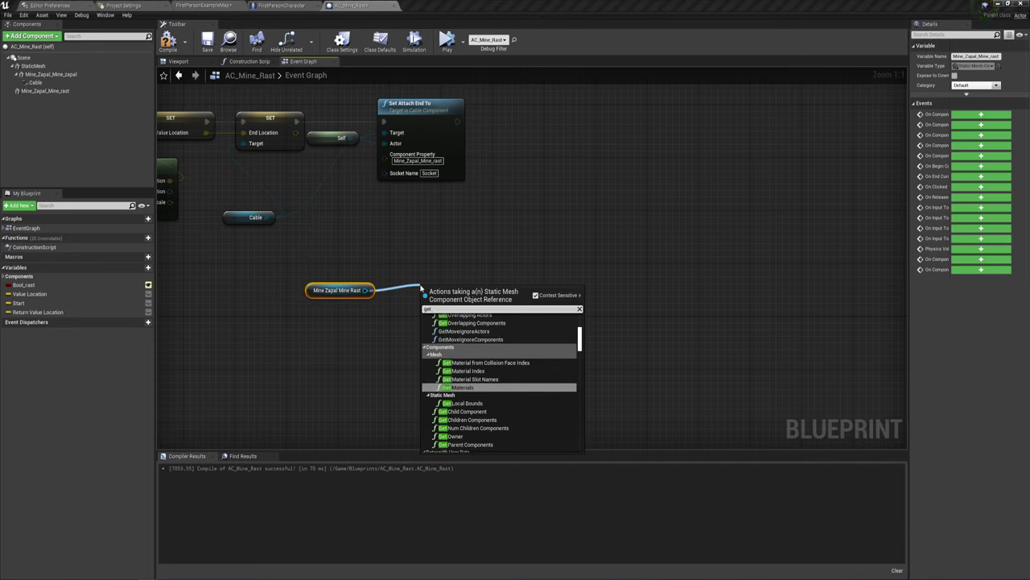
text( rela)
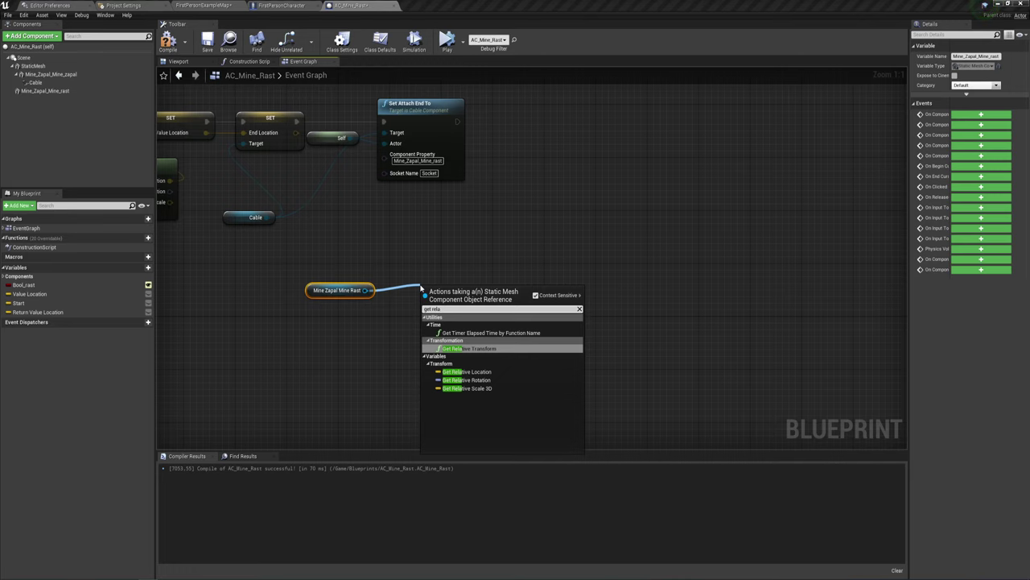
click(473, 372)
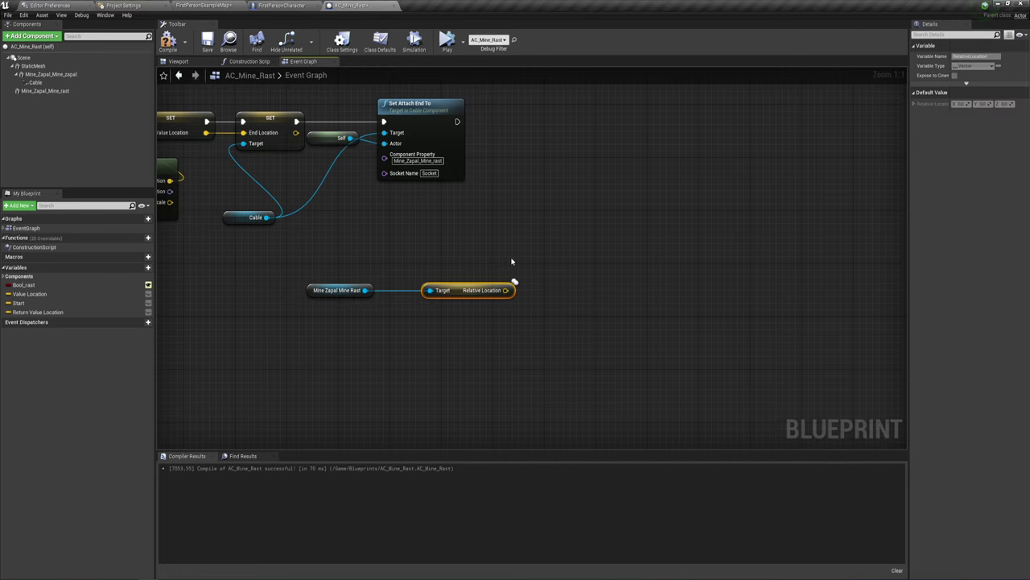
Feed the relative location into a VectorLength node
right_drag(511, 261, 418, 258)
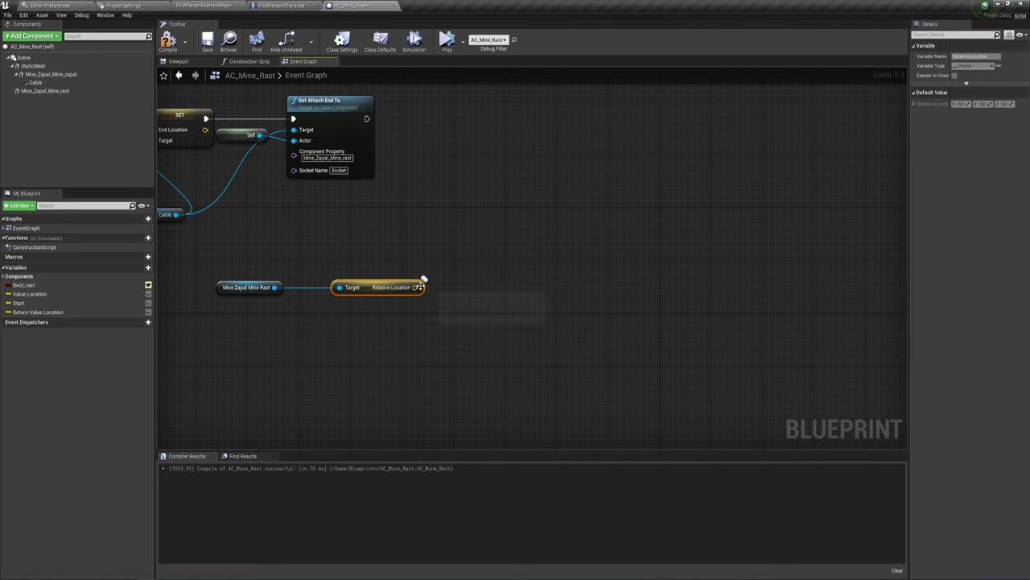
drag(416, 287, 506, 293)
text(ve)
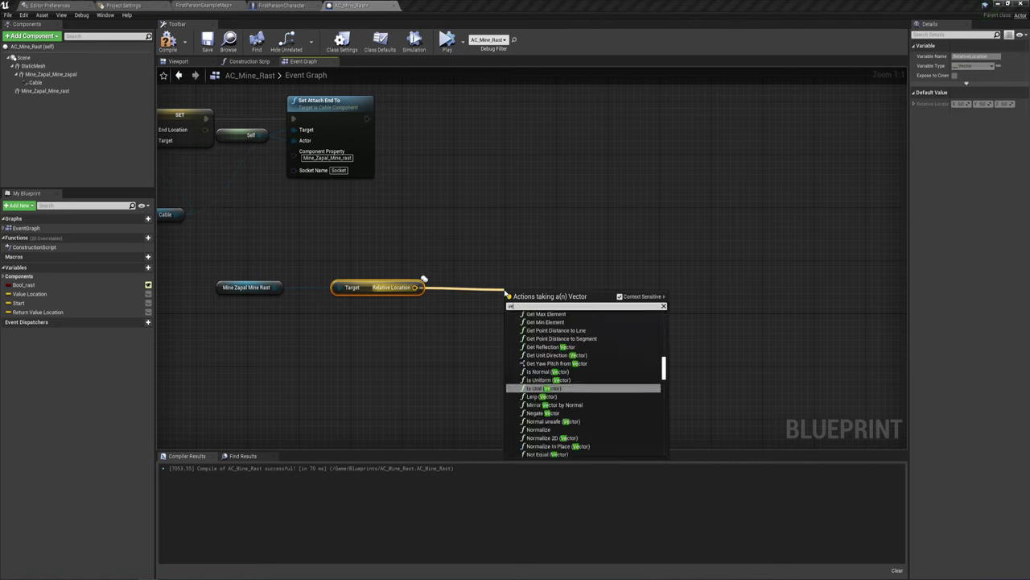
text(ct)
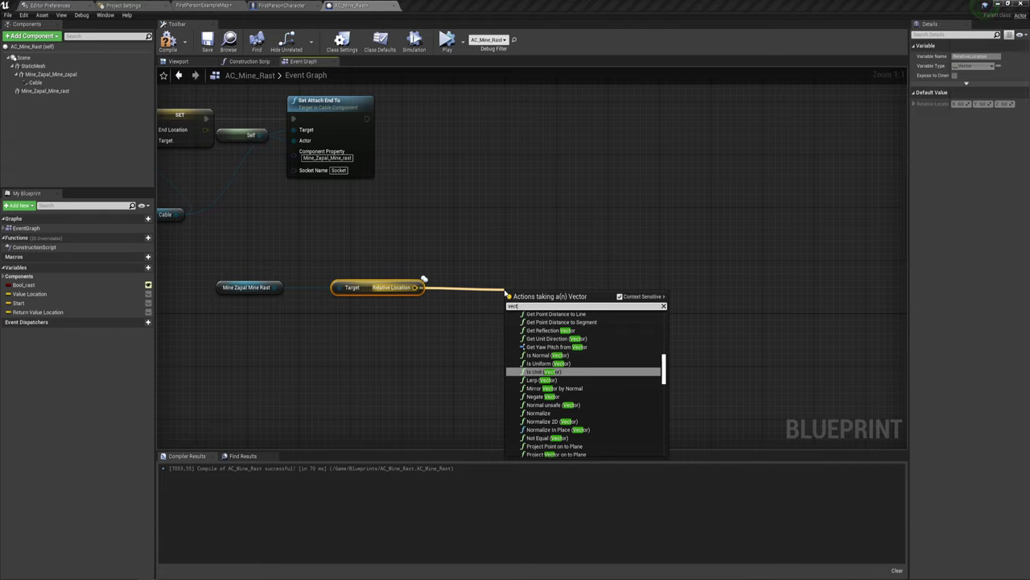
text(or)
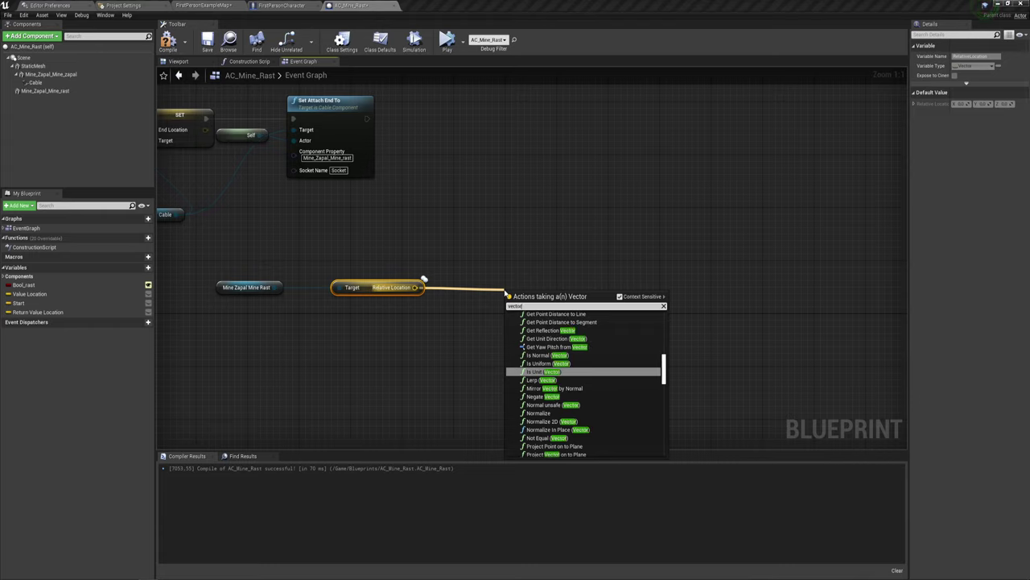
text(l)
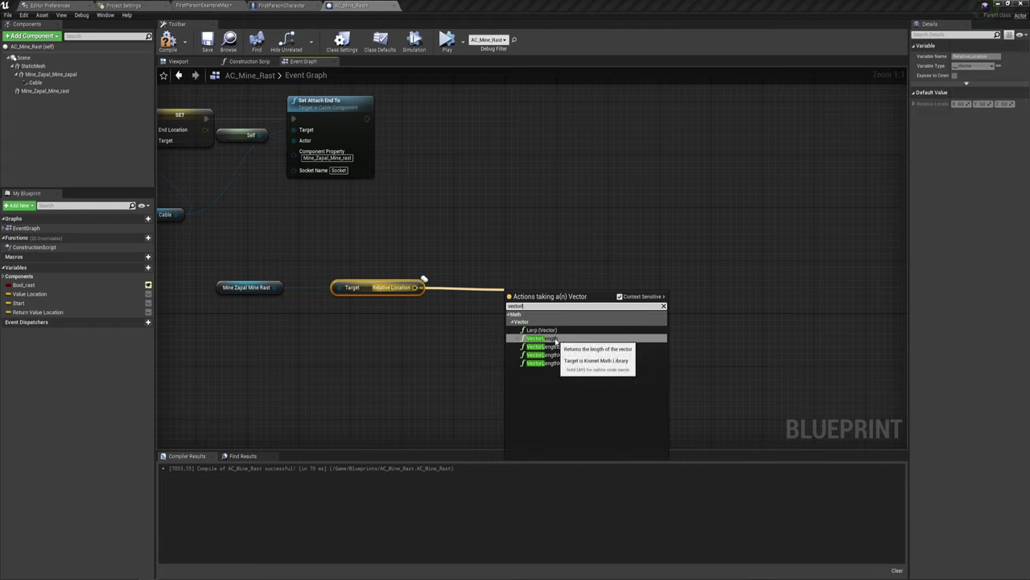
click(550, 338)
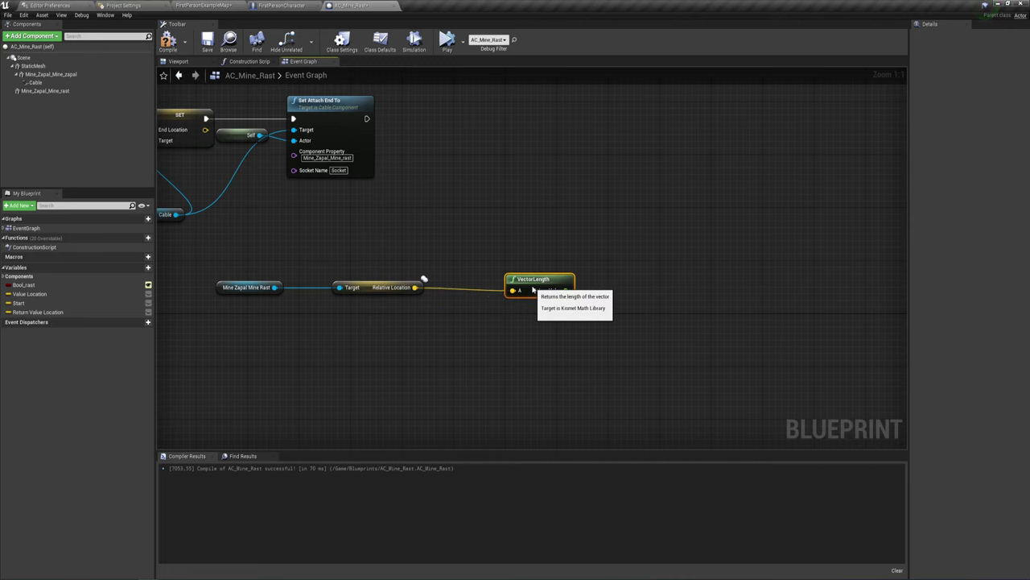
Divide the VectorLength result by 2.0 with a float / float node
right_drag(562, 327, 534, 324)
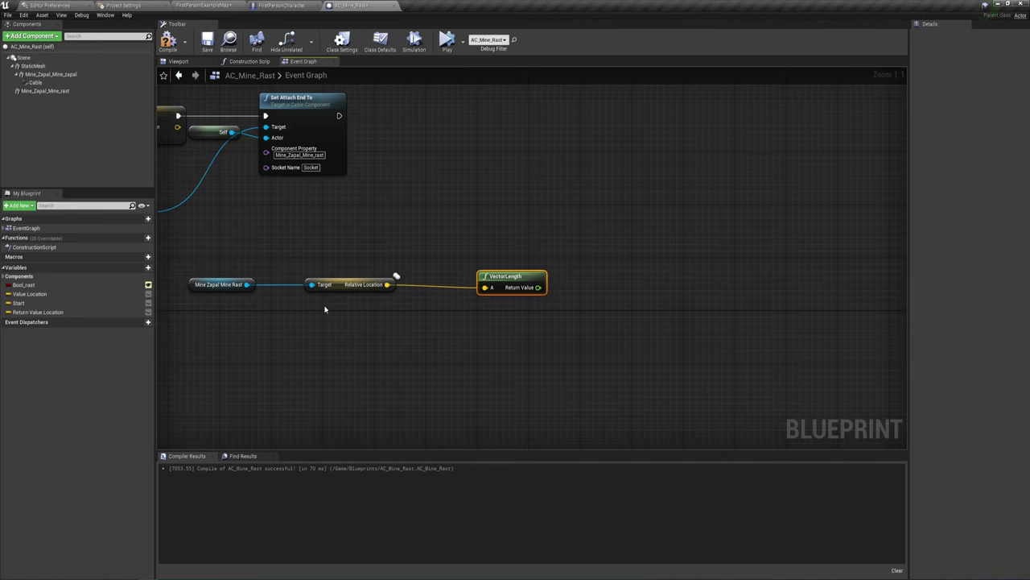
right_drag(298, 316, 261, 316)
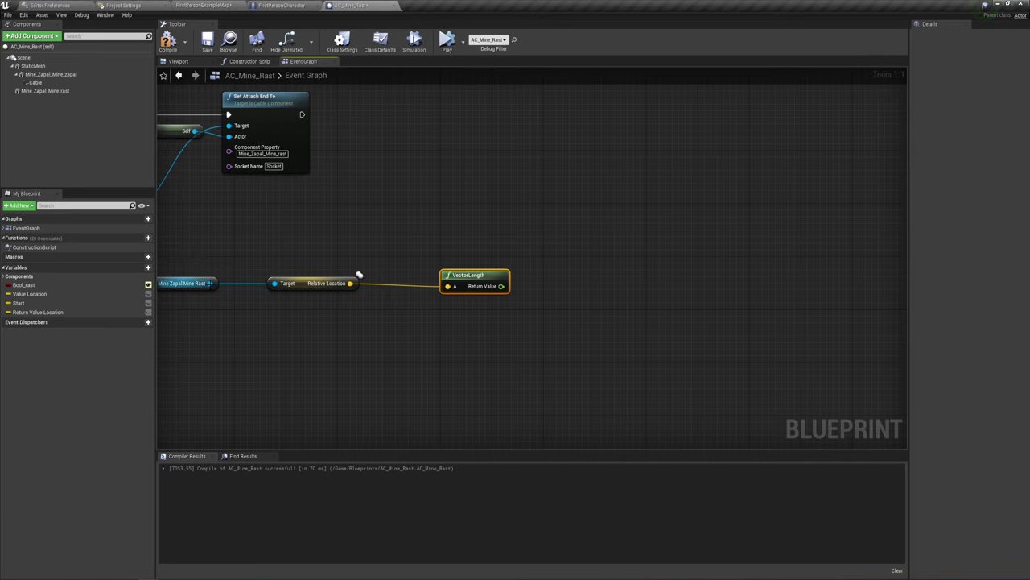
right_drag(435, 309, 412, 309)
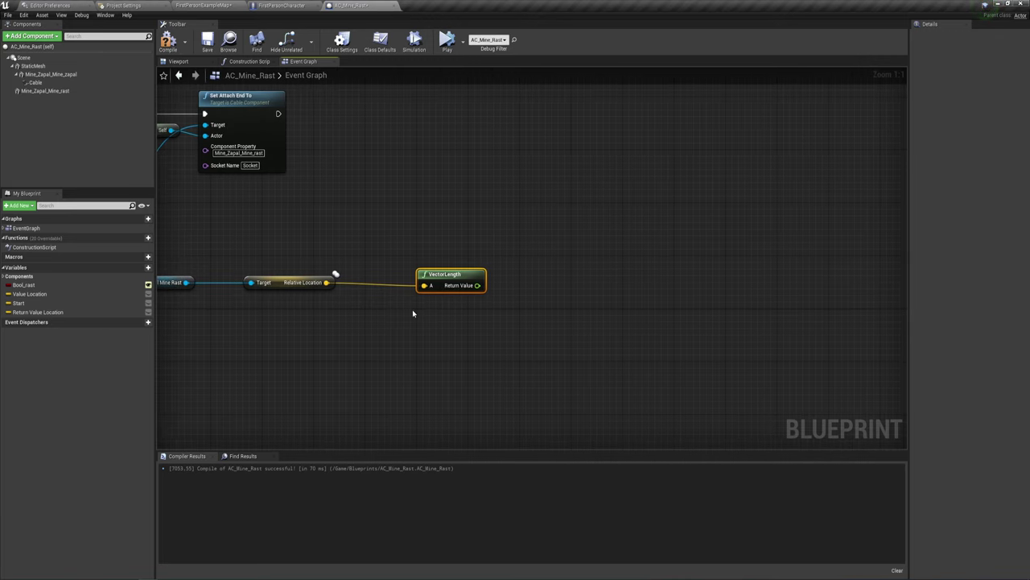
drag(477, 284, 547, 260)
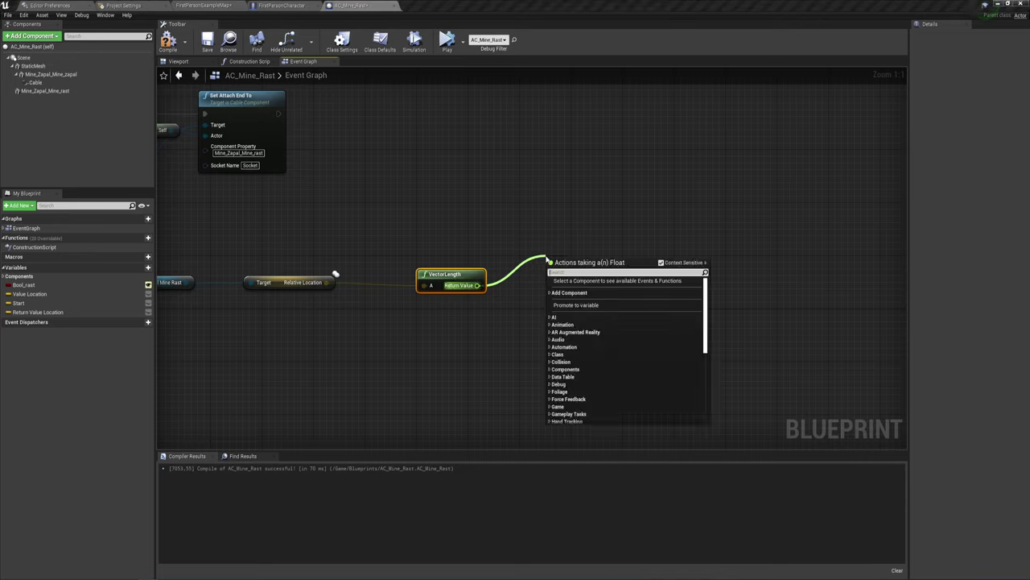
text(/)
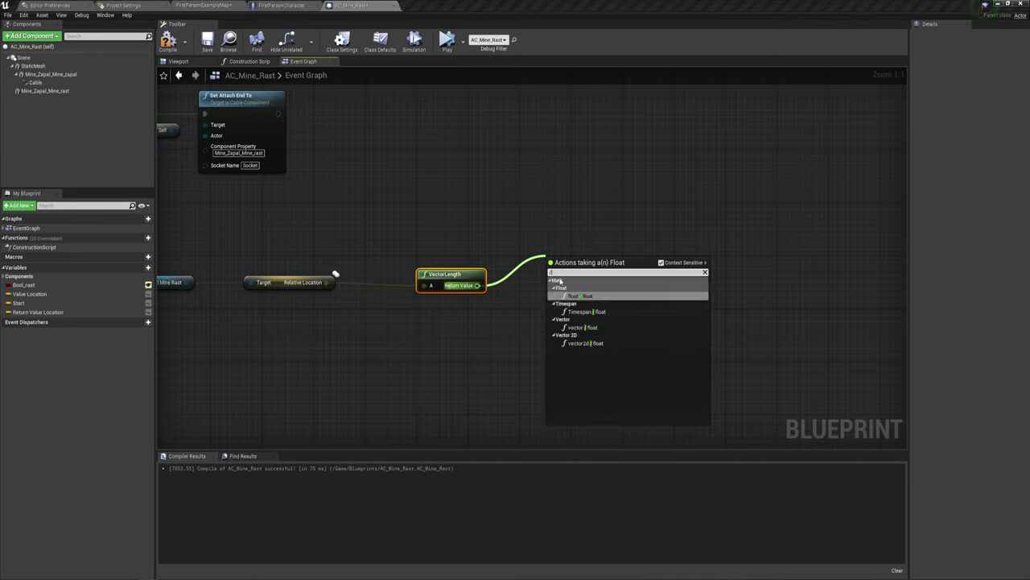
click(577, 295)
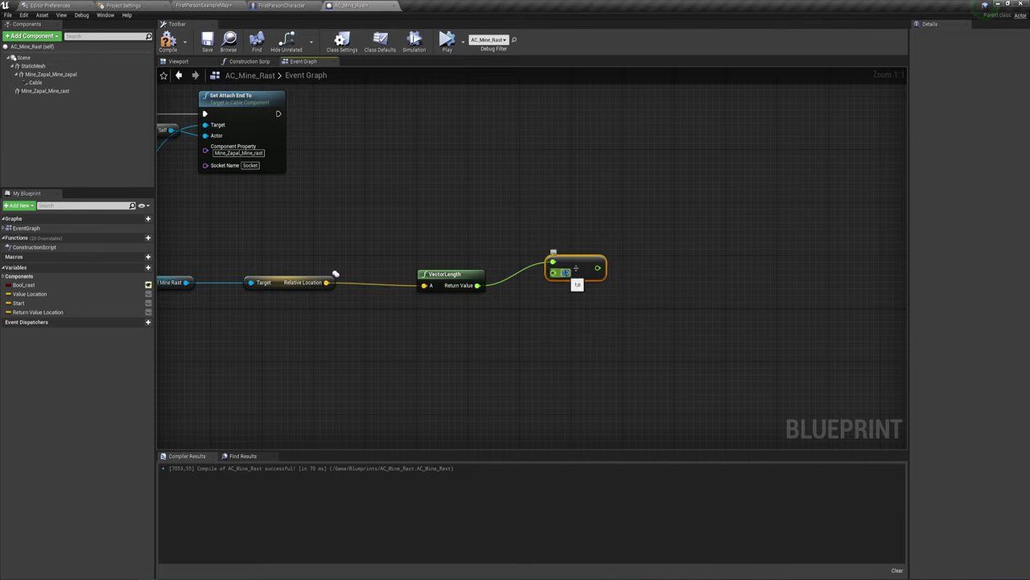
text(2)
click(572, 309)
right_drag(511, 315, 548, 360)
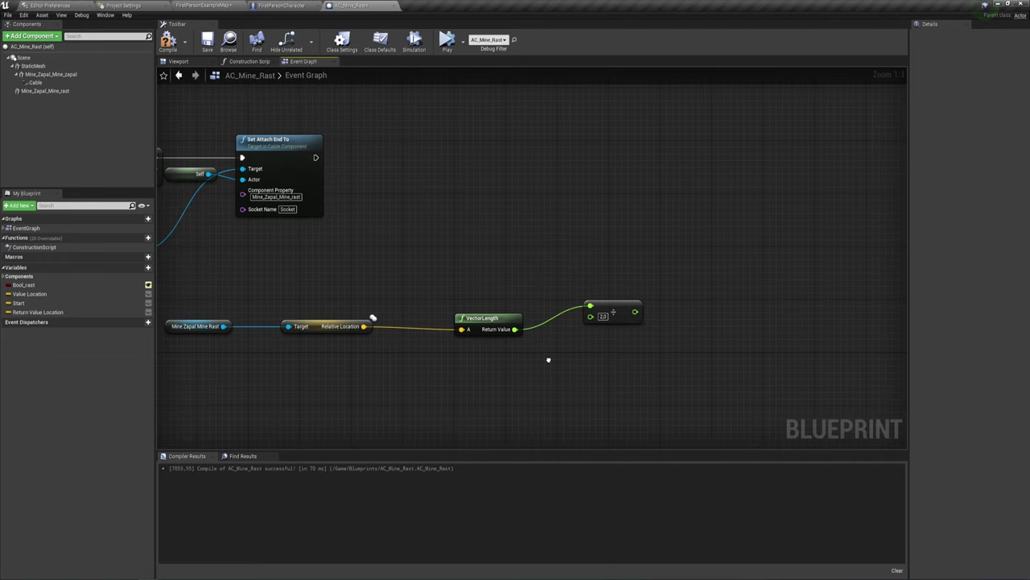
right_drag(440, 252, 473, 263)
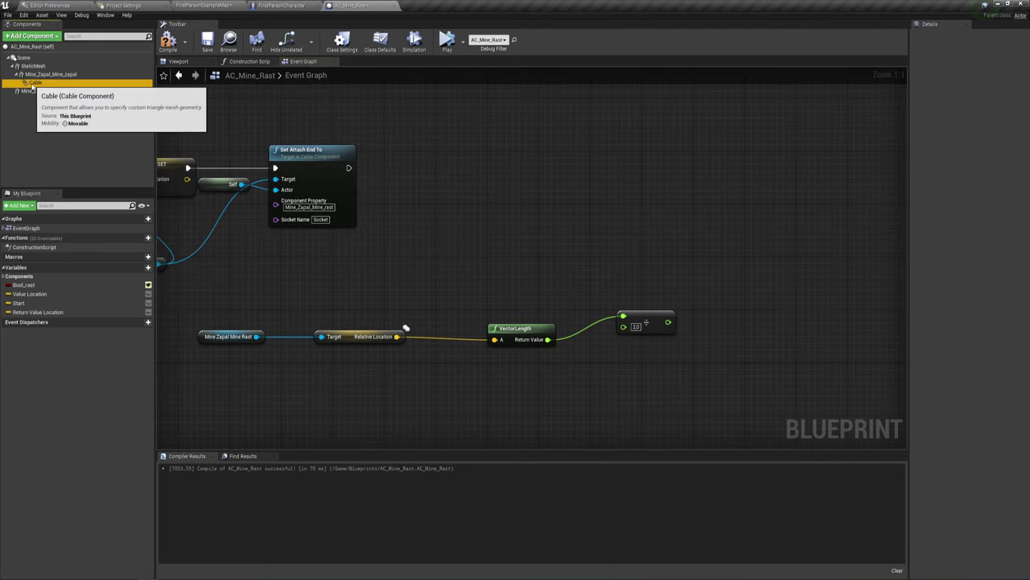
Select the StaticMesh mine body in the Viewport
click(35, 82)
click(178, 62)
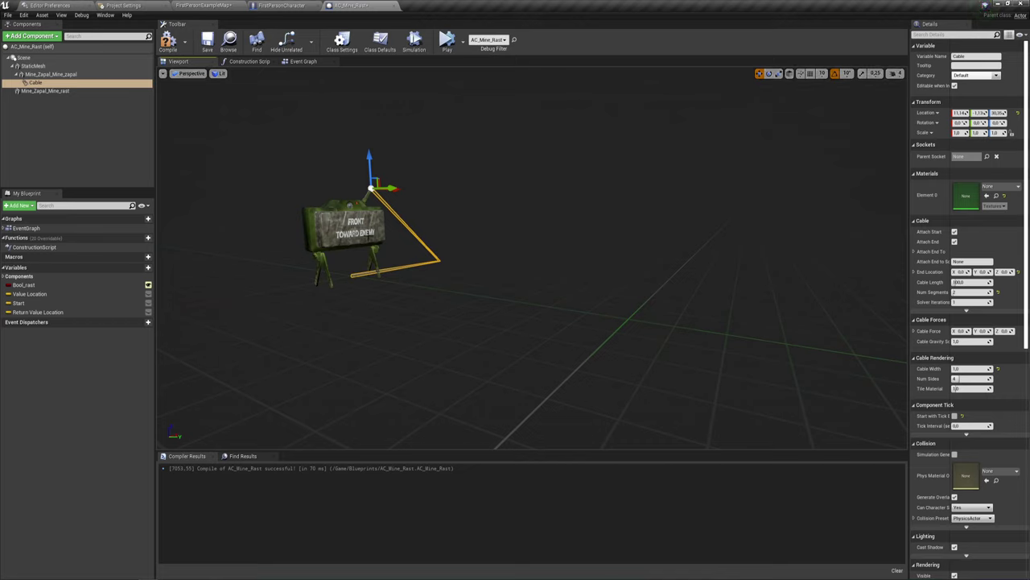
mouse_move(369, 235)
right_down()
mouse_move(432, 300)
mouse_move(434, 288)
right_up()
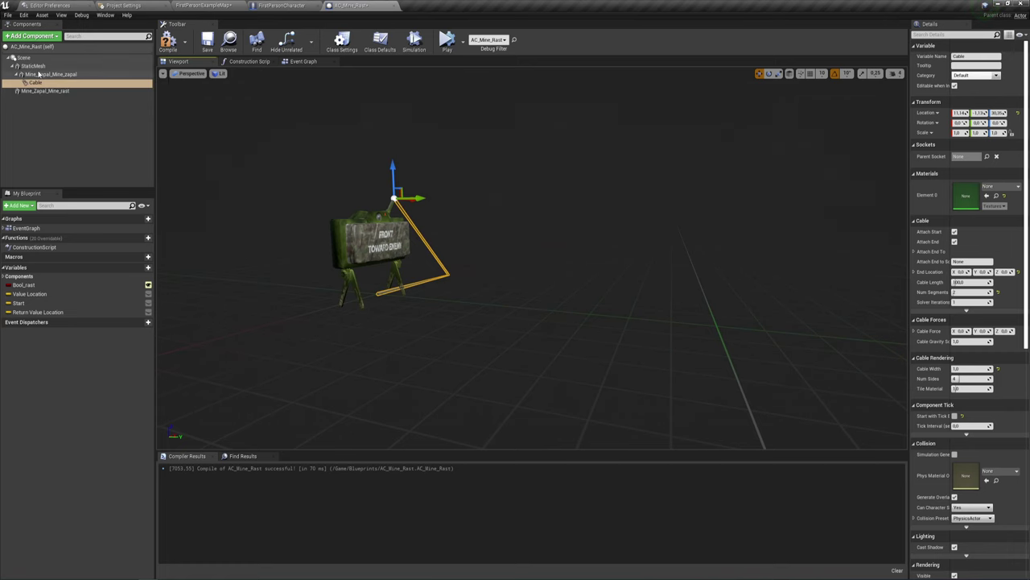
click(34, 74)
click(33, 65)
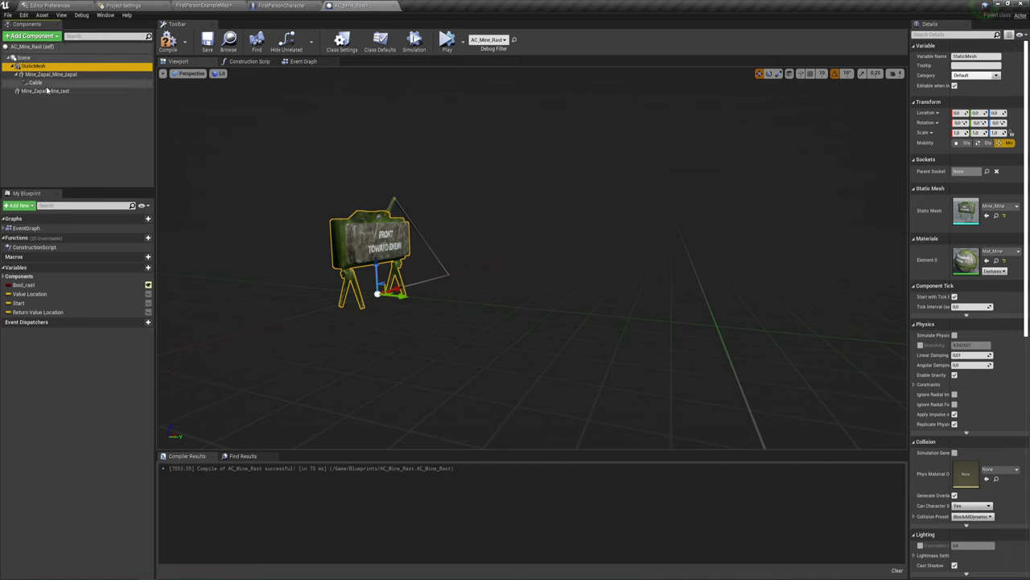
Add a Box Collision component to the mine actor
click(32, 35)
scroll(40, 153, down, 2)
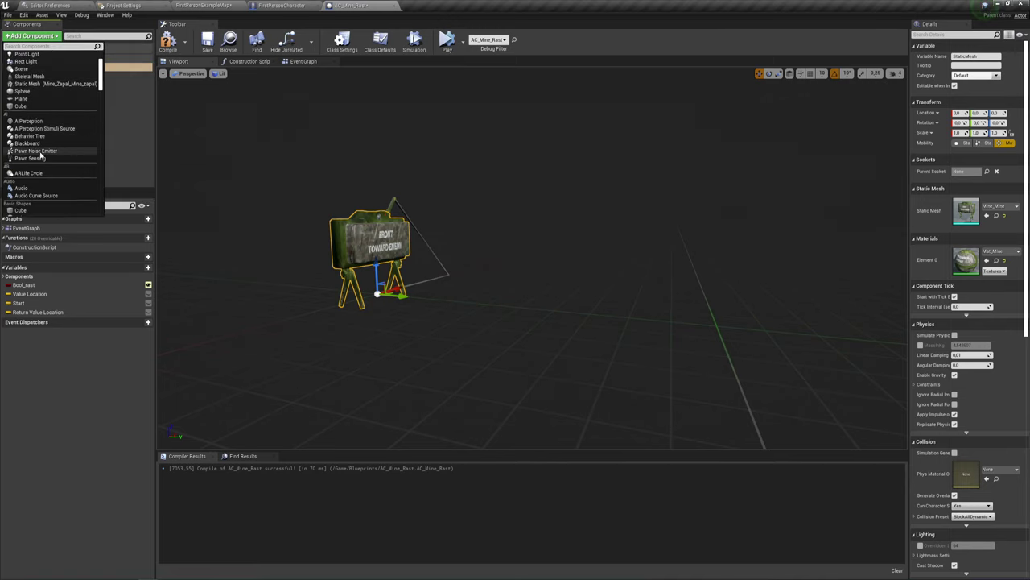
scroll(40, 151, down, 2)
scroll(41, 151, down, 2)
scroll(41, 149, down, 2)
scroll(41, 149, down, 2)
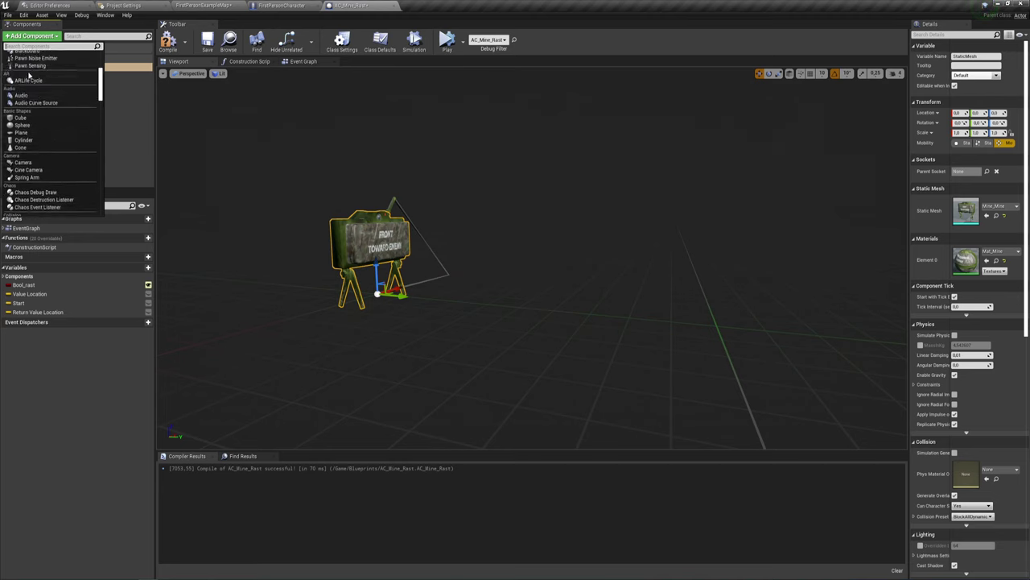
scroll(39, 143, down, 2)
click(39, 142)
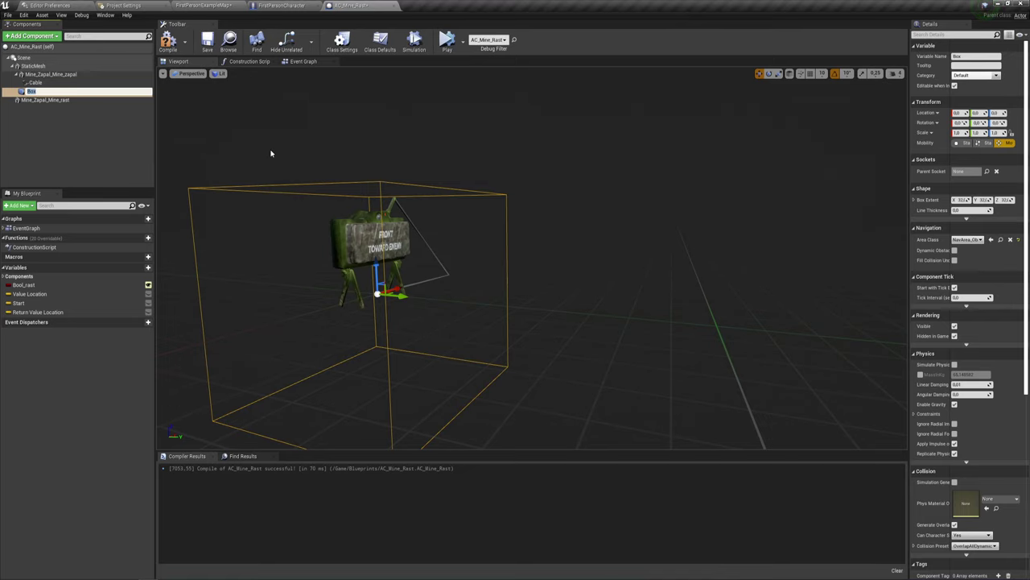
click(312, 63)
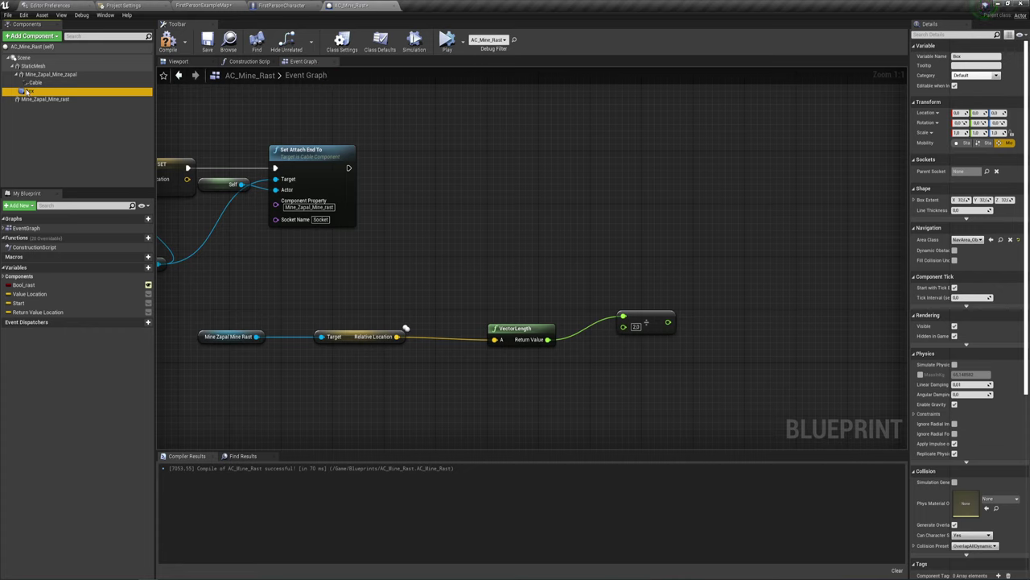
Add SetRelativeLocationAndRotation on the Box, running after Set Attach End To
drag(29, 90, 538, 240)
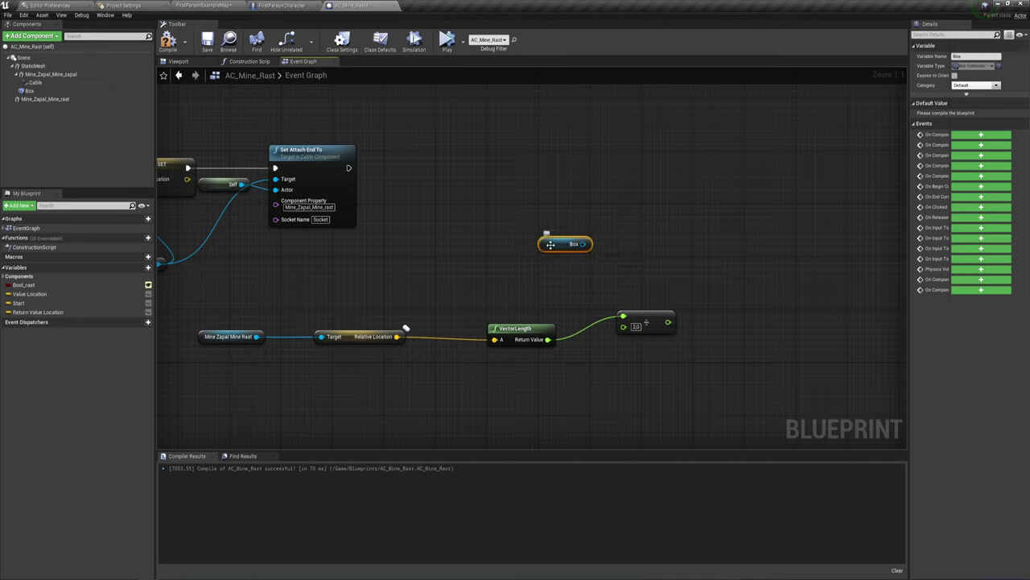
mouse_move(551, 246)
mouse_down()
mouse_move(454, 227)
mouse_move(490, 155)
mouse_up()
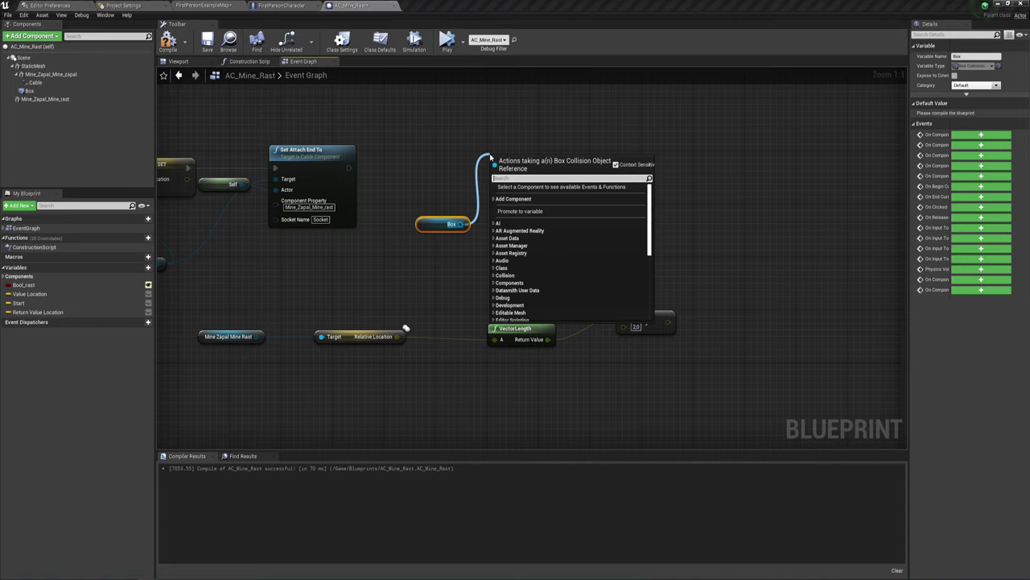
text(set)
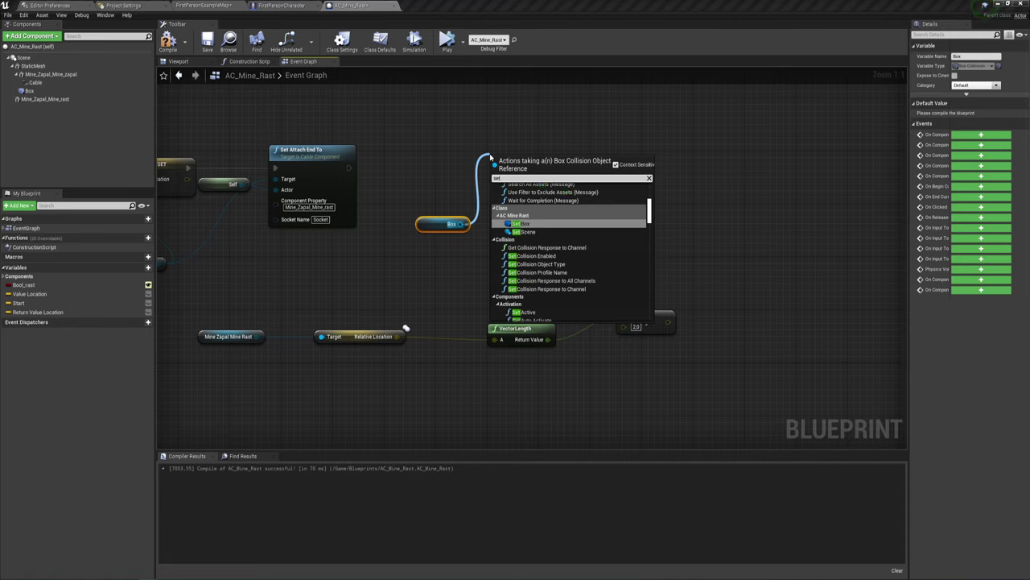
text( rel)
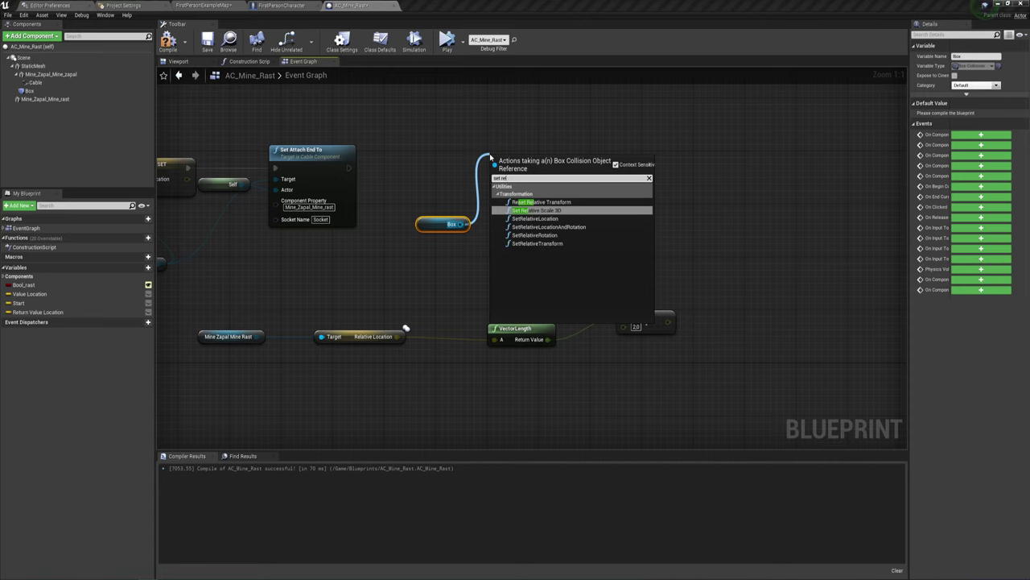
click(549, 226)
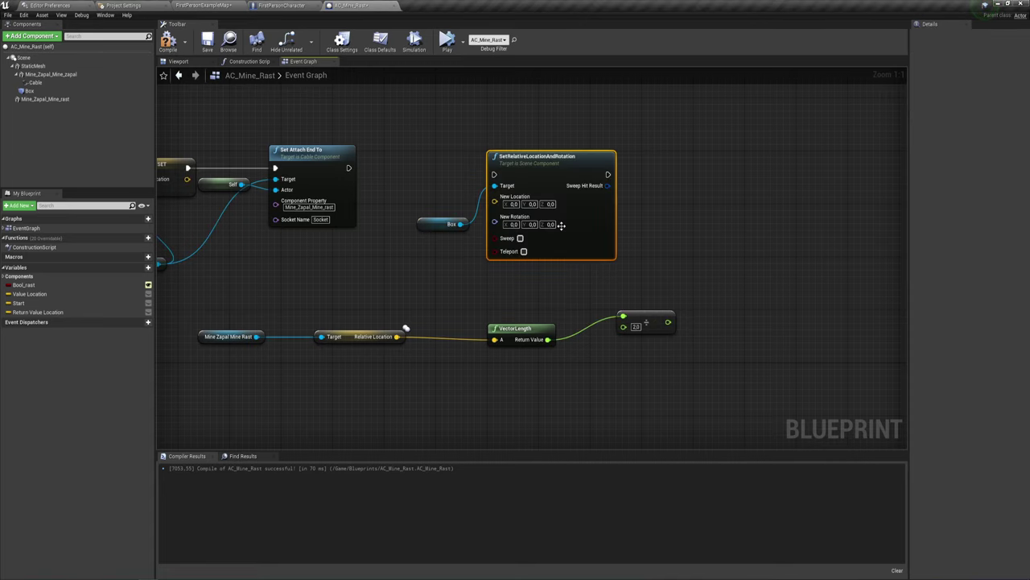
drag(533, 172, 545, 166)
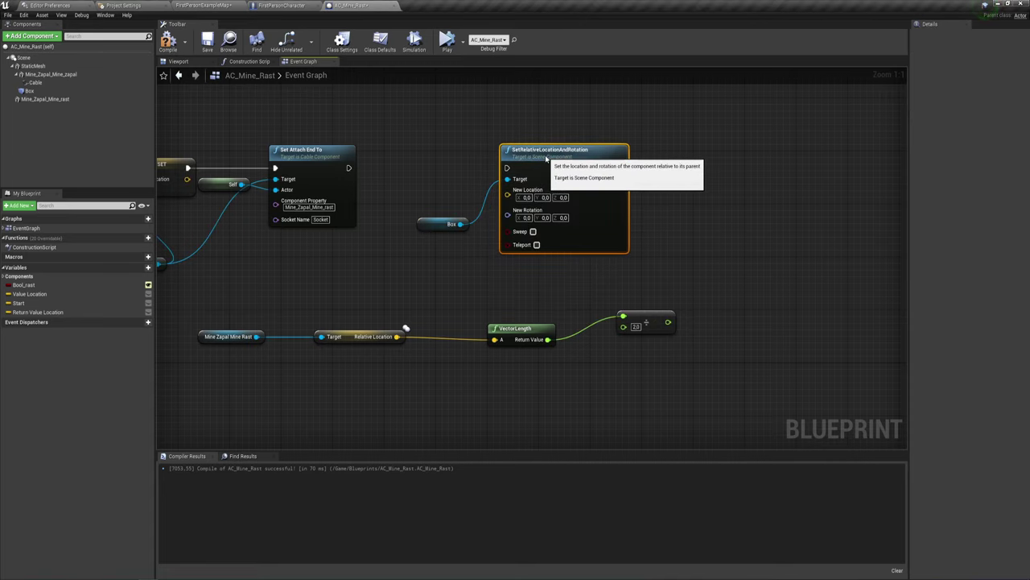
drag(348, 167, 506, 167)
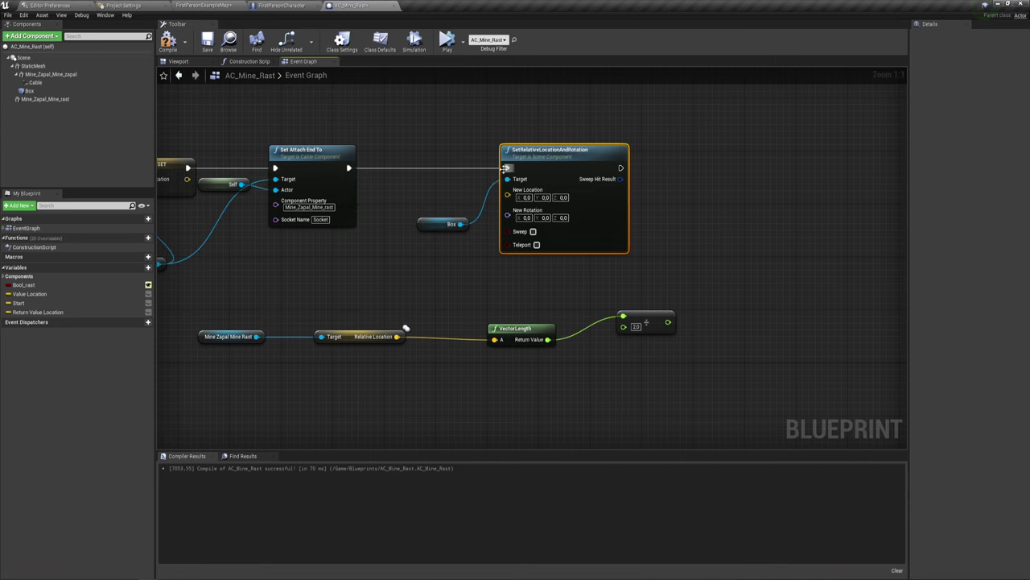
right_drag(456, 247, 526, 256)
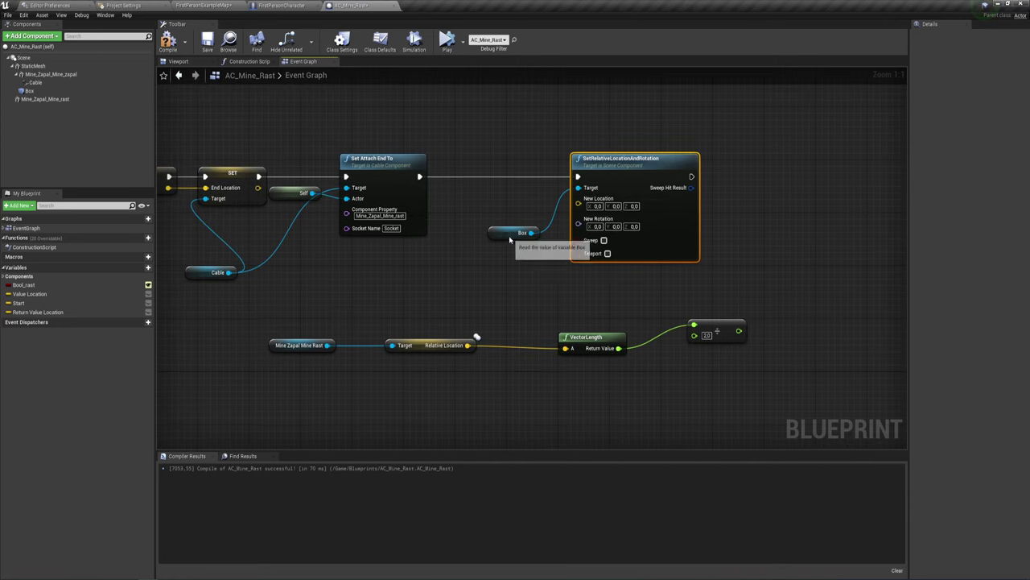
click(505, 188)
drag(502, 191, 502, 198)
Feed Mine_Zapal_Mine_rast's relative location divided by 2.0 into New Location
scroll(552, 267, down, 1)
scroll(506, 256, up, 1)
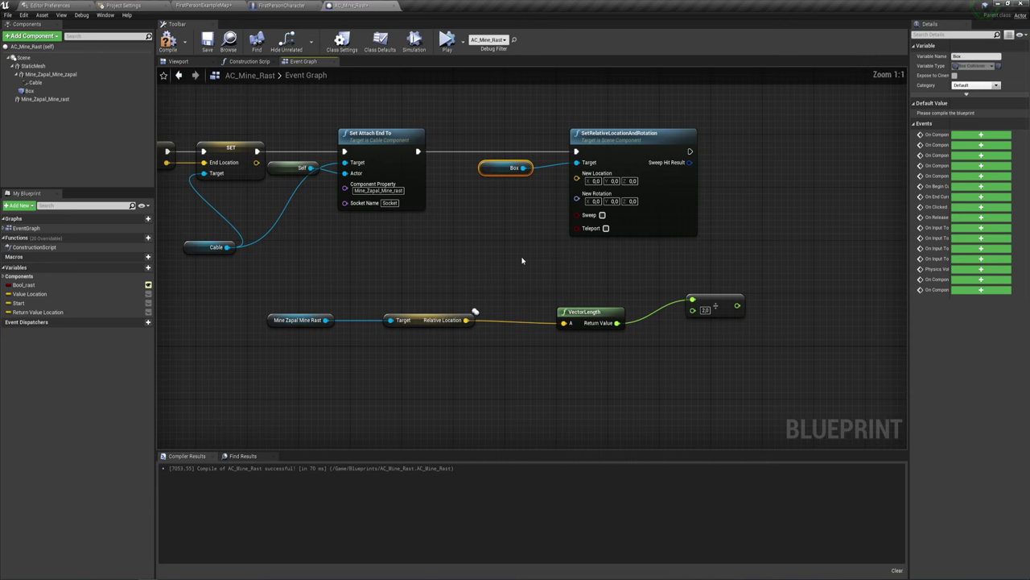
mouse_move(506, 256)
right_down()
mouse_move(476, 255)
mouse_move(550, 252)
right_up()
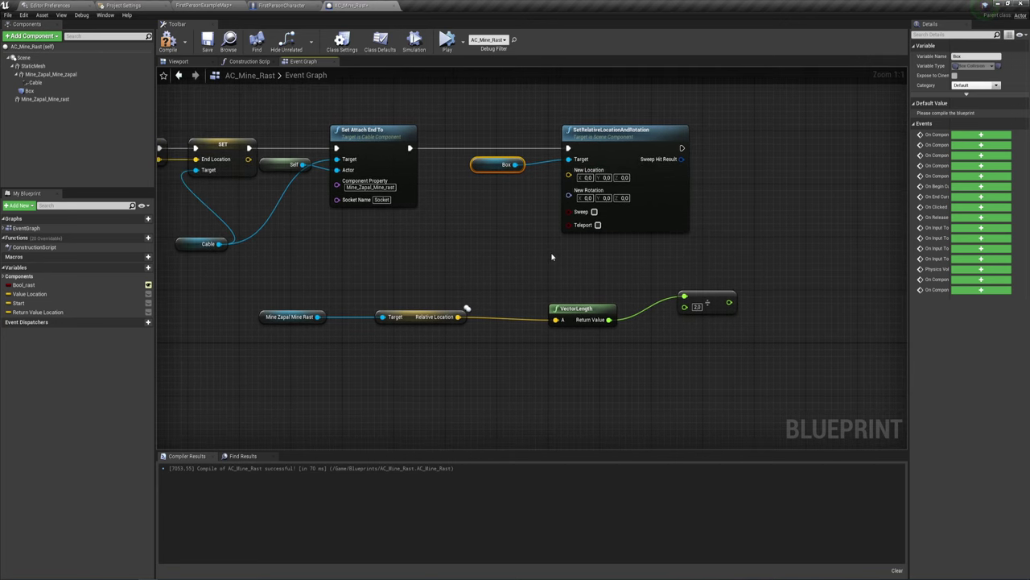
drag(457, 316, 441, 224)
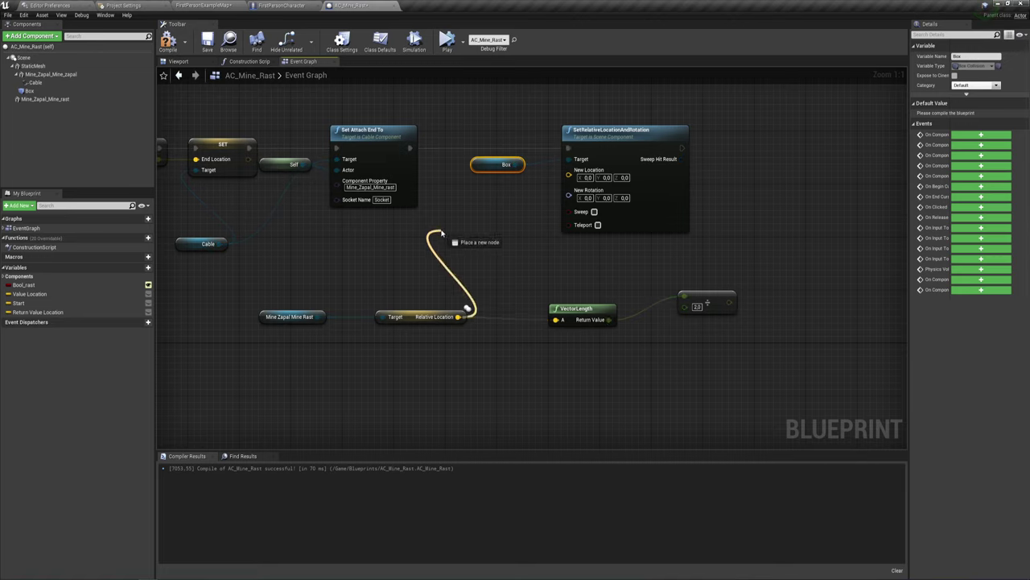
text(/)
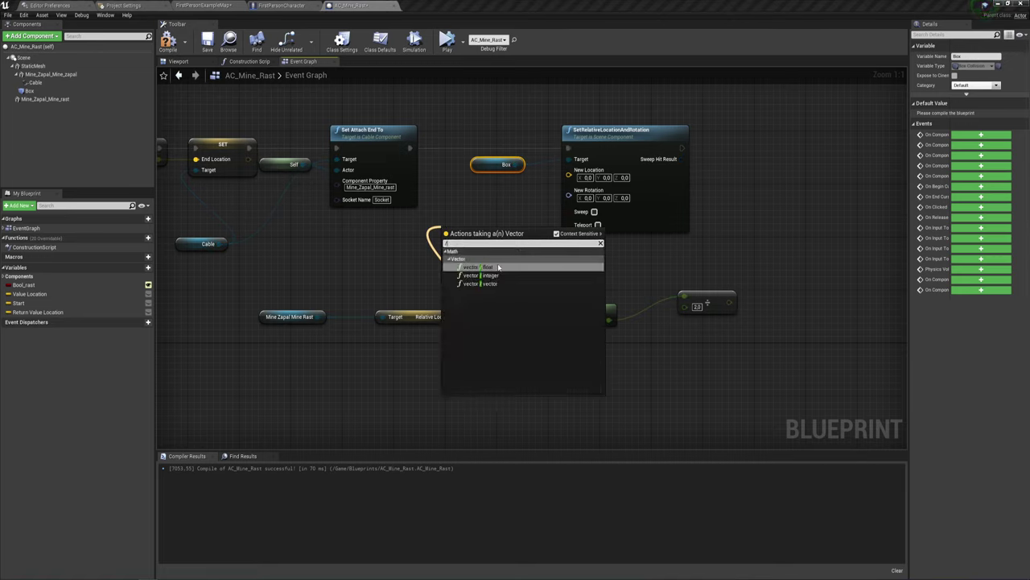
click(486, 269)
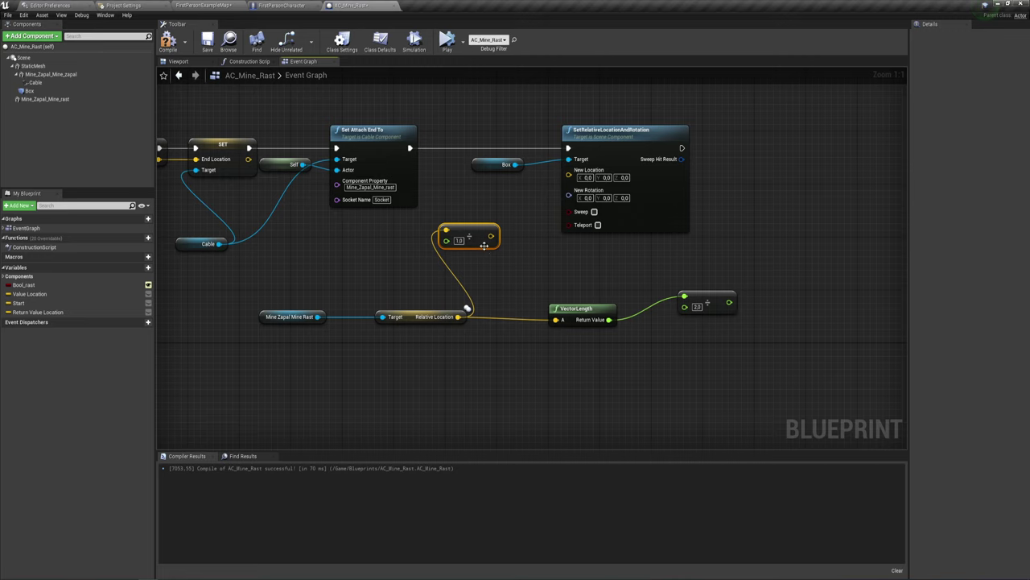
drag(483, 246, 503, 202)
drag(232, 287, 325, 346)
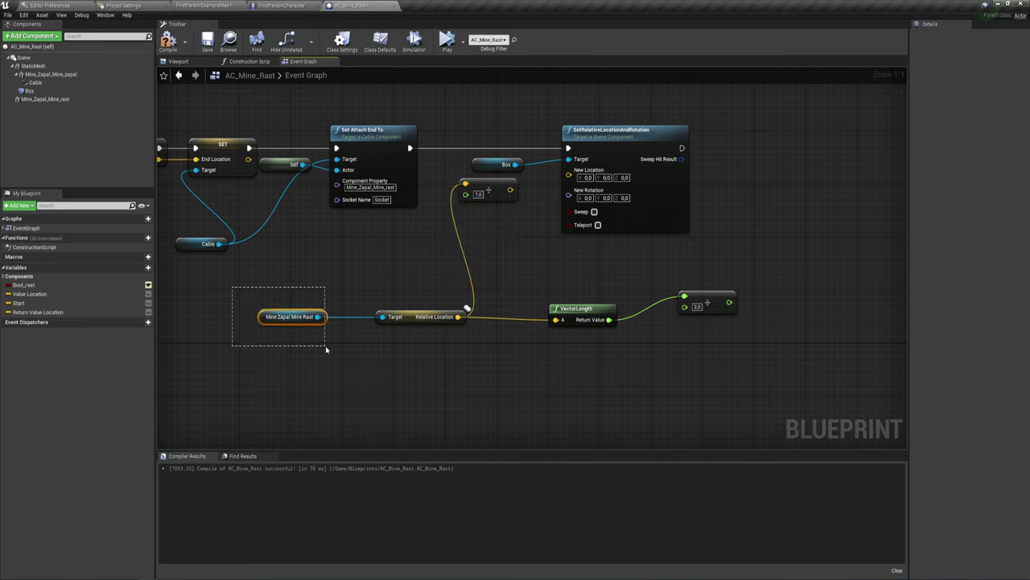
drag(509, 189, 568, 170)
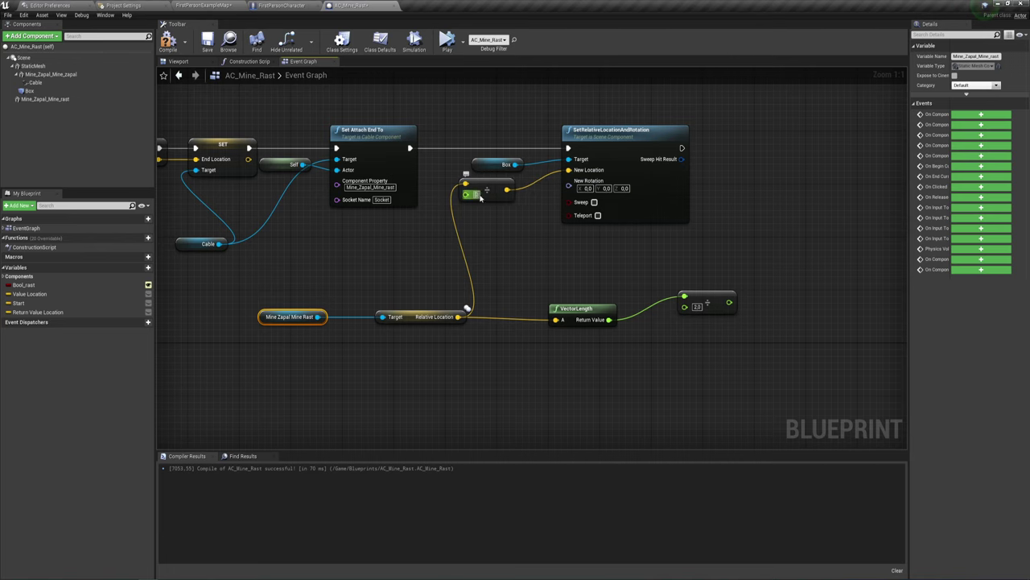
text(2)
click(501, 260)
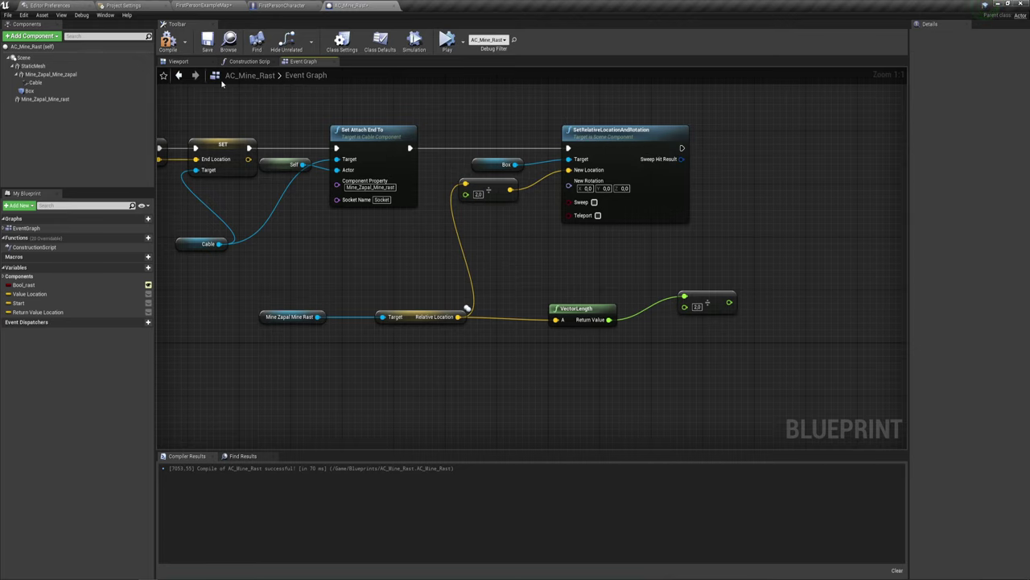
click(186, 62)
Add a reroute point on the Box reference wire in the Event Graph
drag(502, 251, 483, 266)
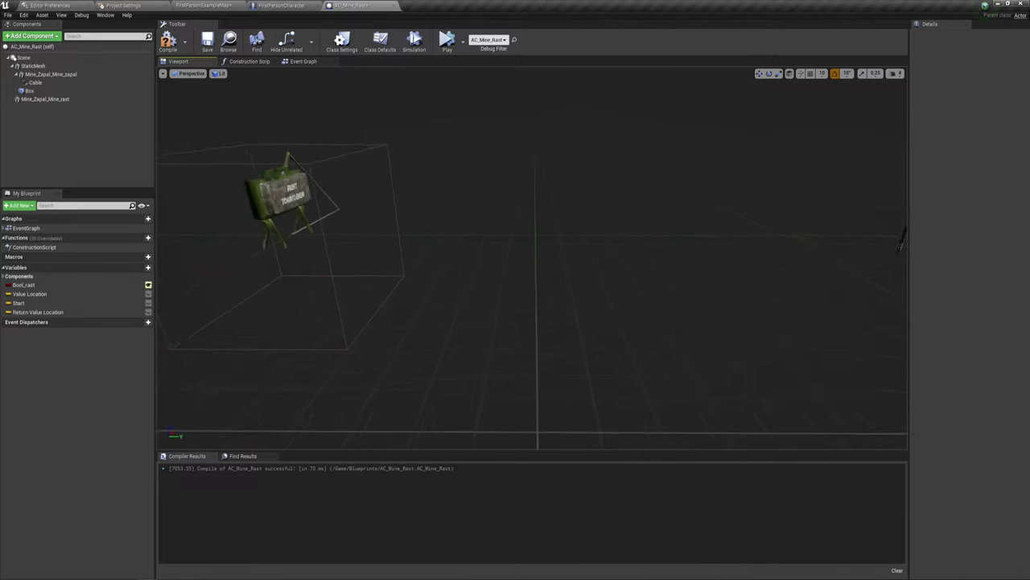
drag(692, 249, 704, 246)
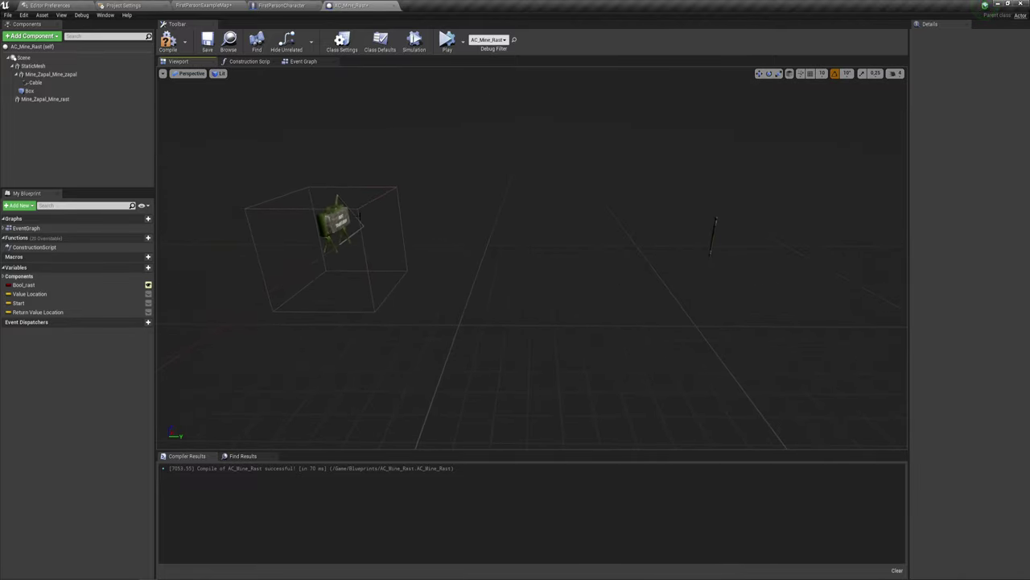
click(302, 62)
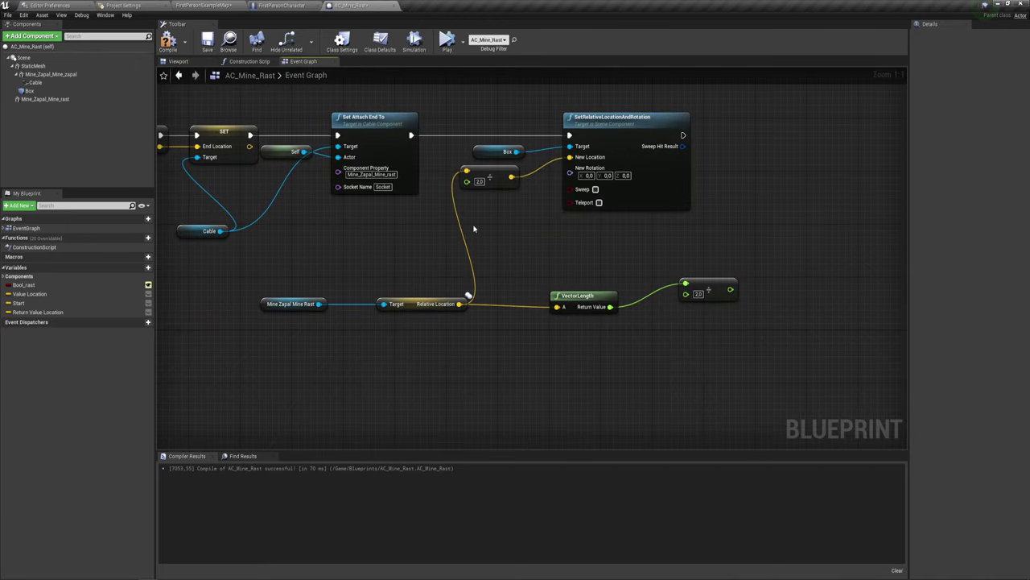
right_drag(477, 230, 453, 242)
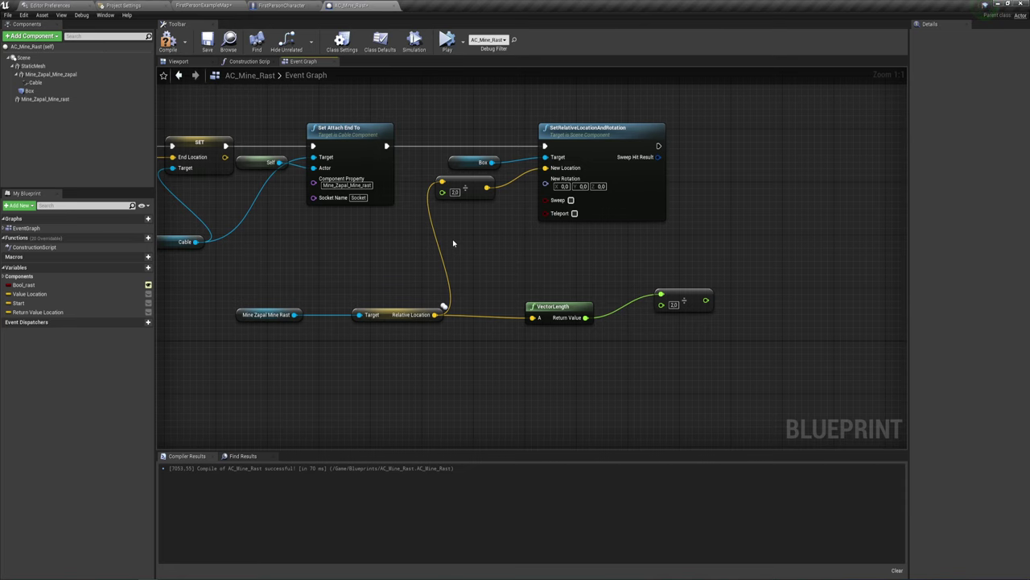
right_drag(584, 273, 494, 268)
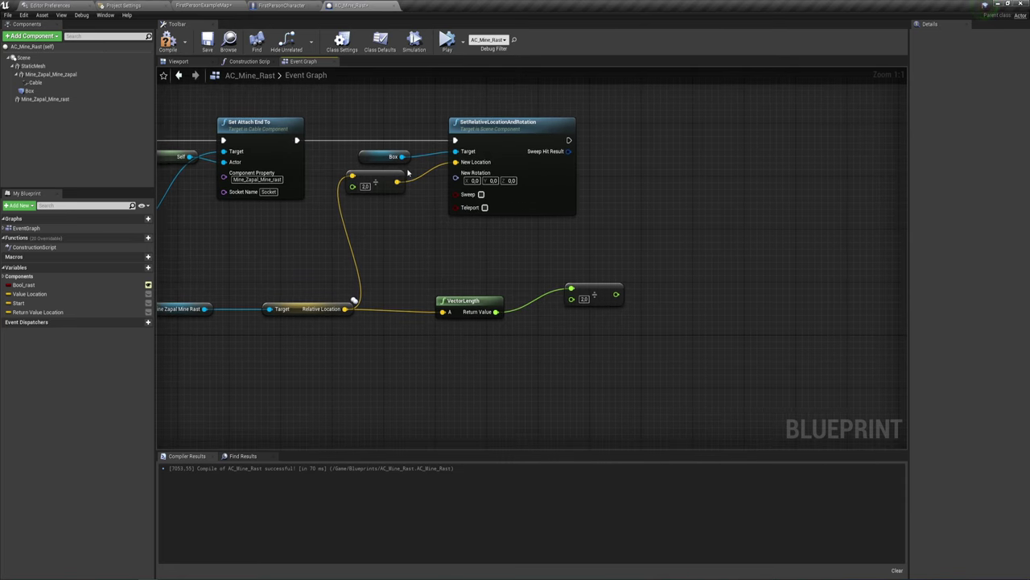
drag(402, 156, 451, 239)
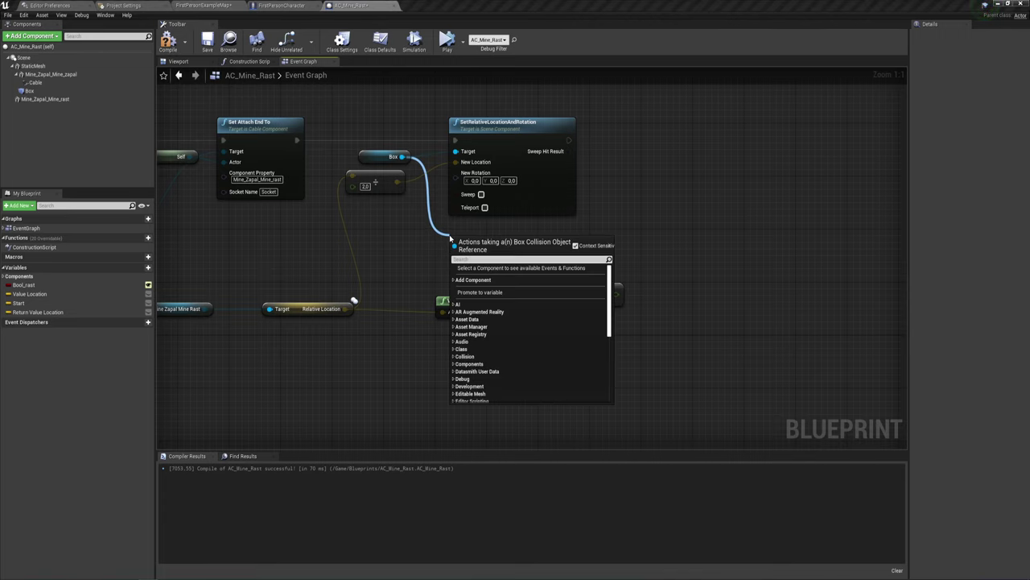
text(set)
click(506, 268)
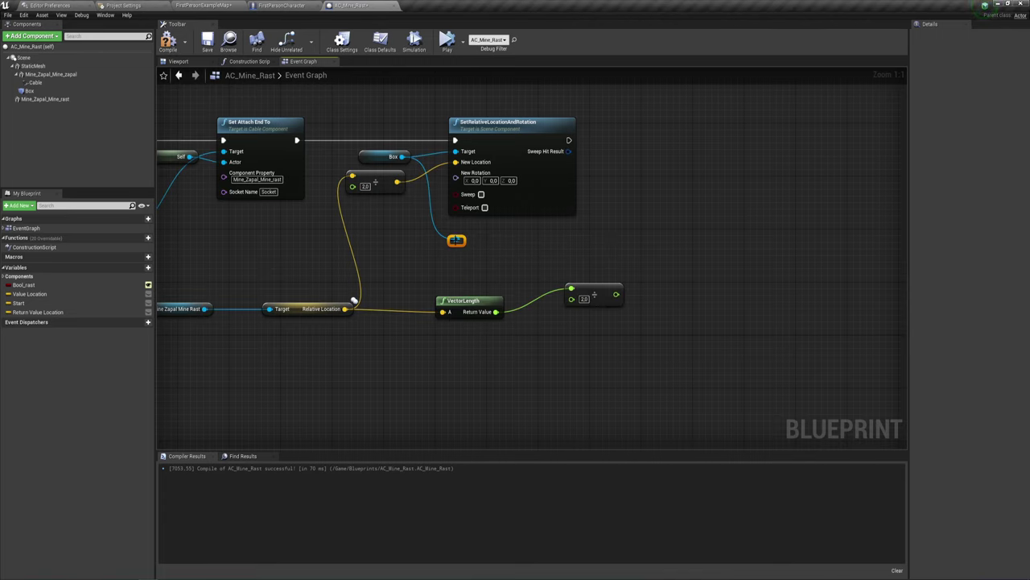
Add Set Box Extent on the Box, running after SetRelativeLocationAndRotation
drag(456, 240, 665, 232)
text(set)
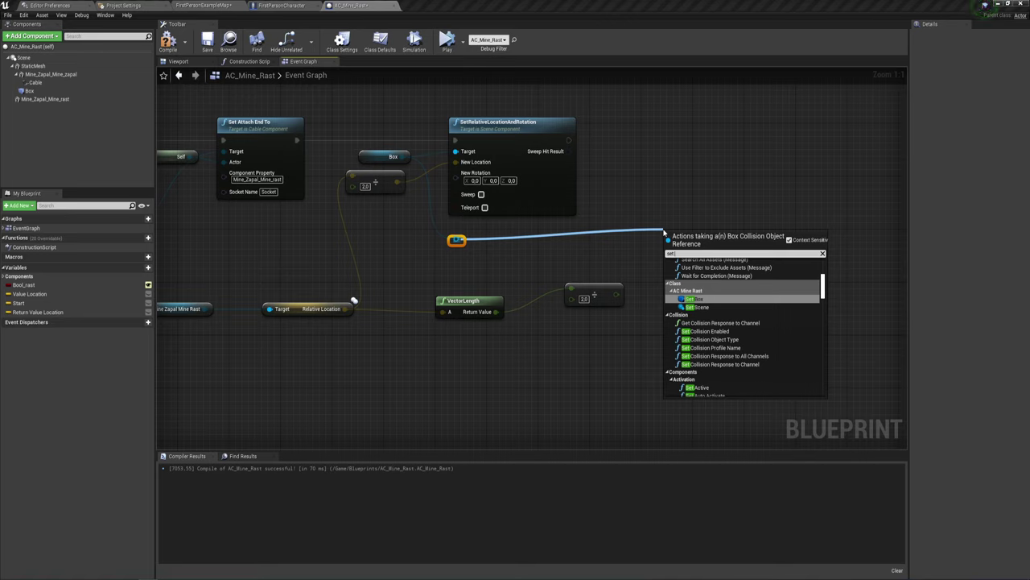
text( box)
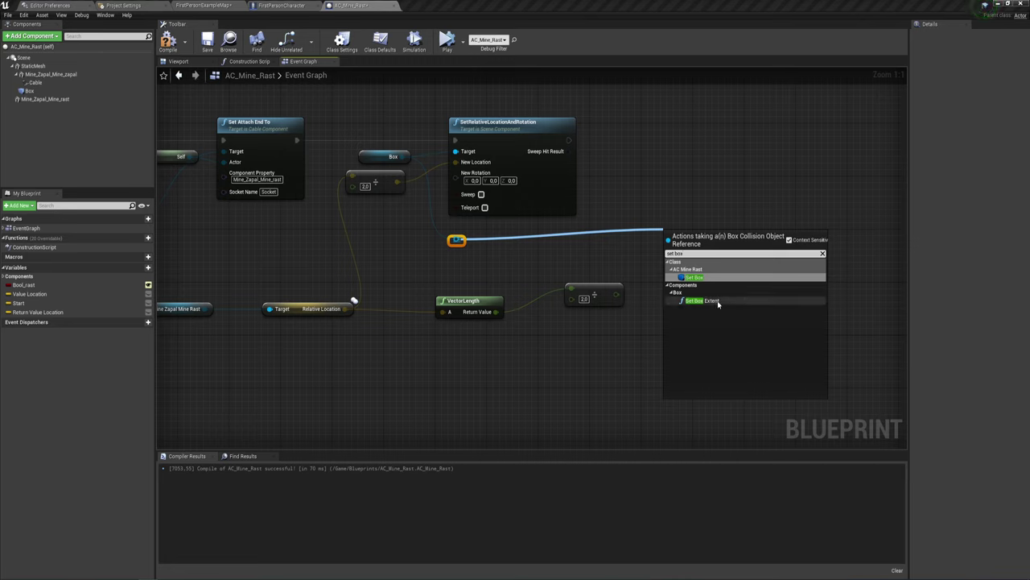
click(702, 300)
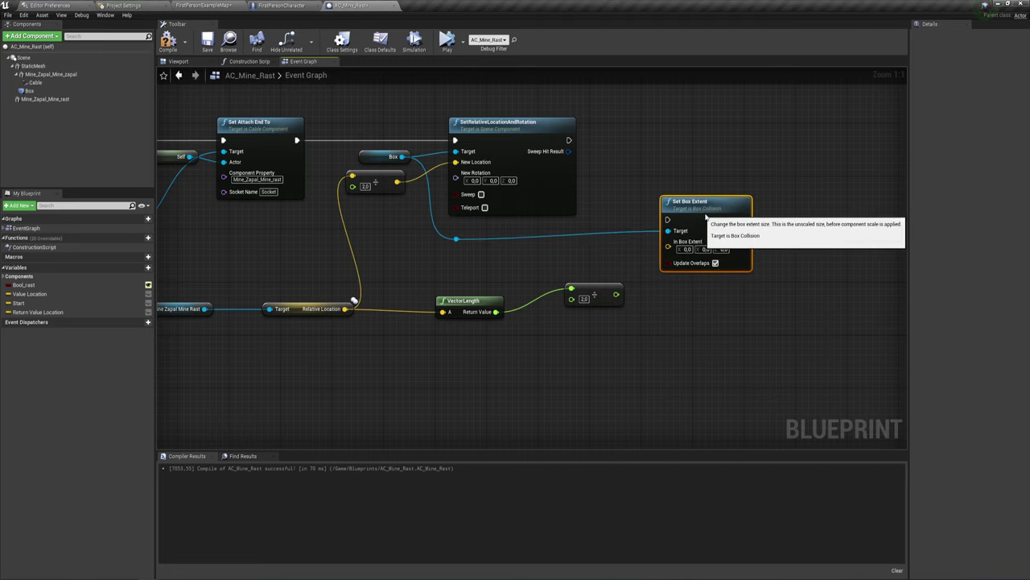
drag(700, 214, 713, 220)
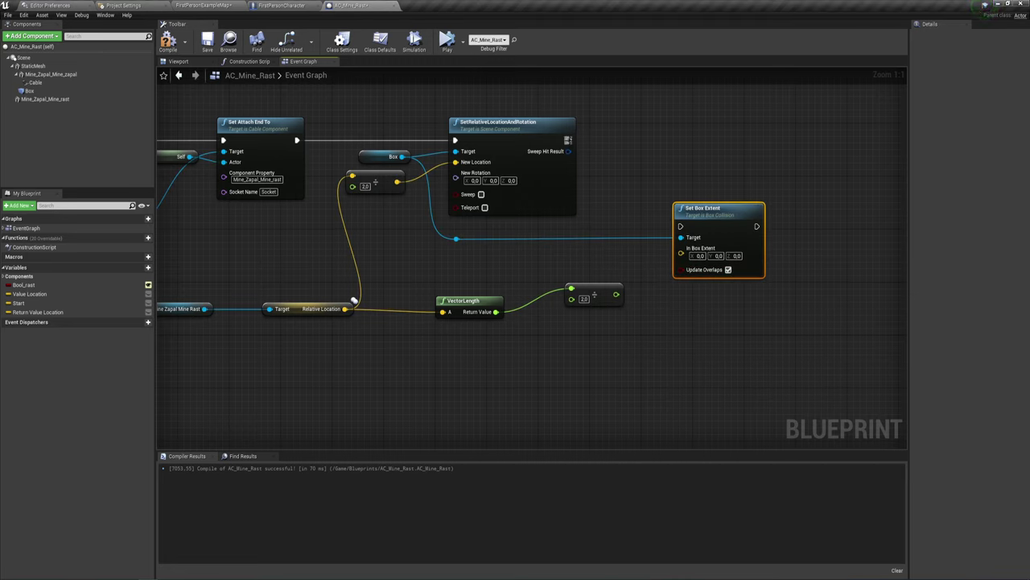
drag(569, 140, 681, 226)
Split the In Box Extent pin into separate X, Y and Z inputs
right_drag(710, 319, 698, 297)
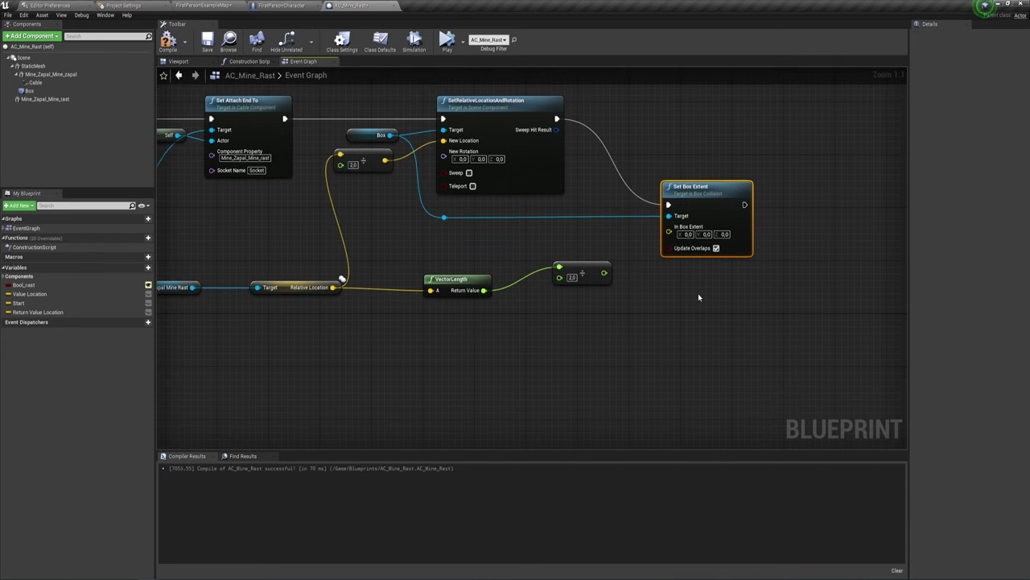
right_click(691, 228)
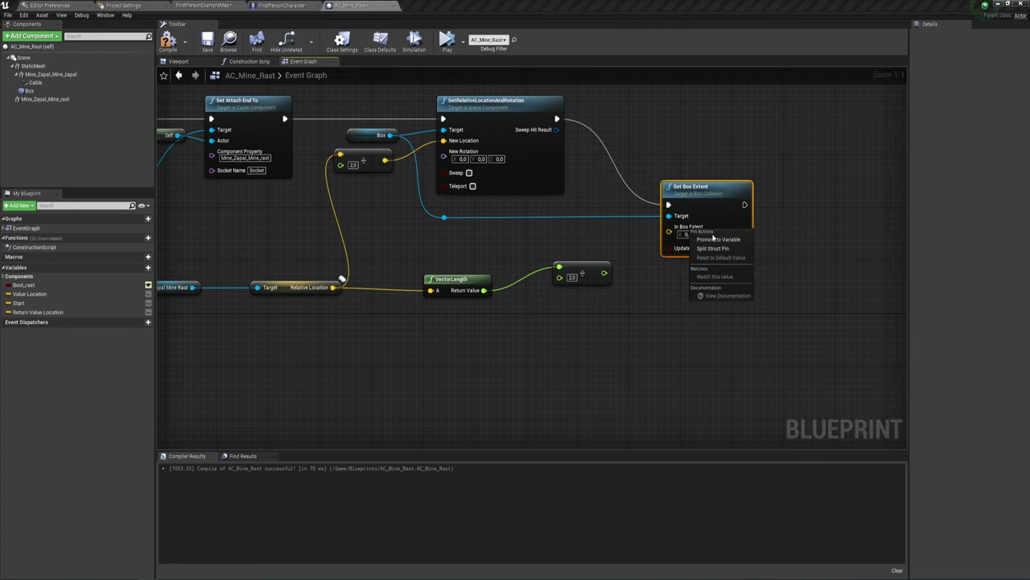
click(713, 247)
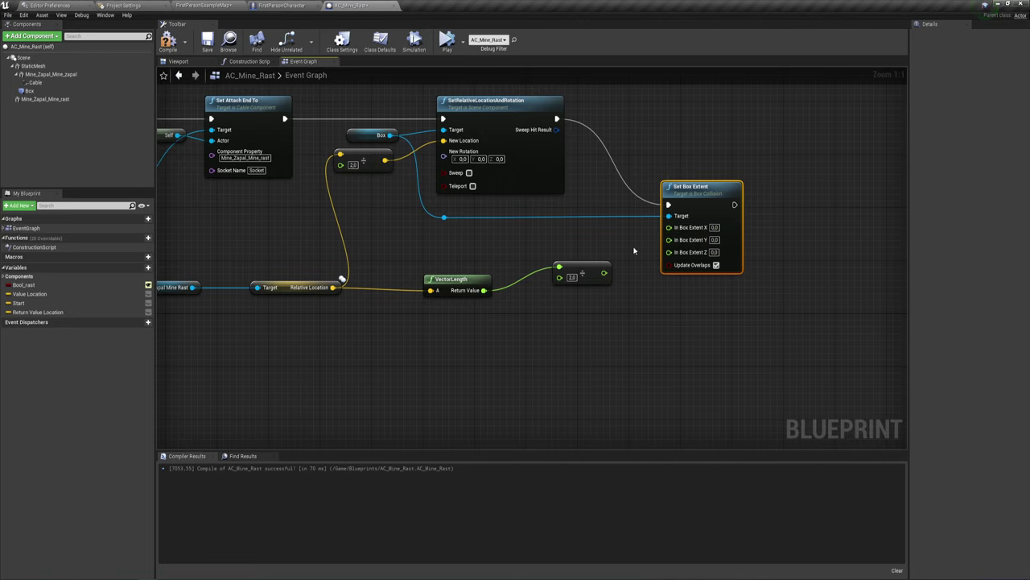
click(179, 62)
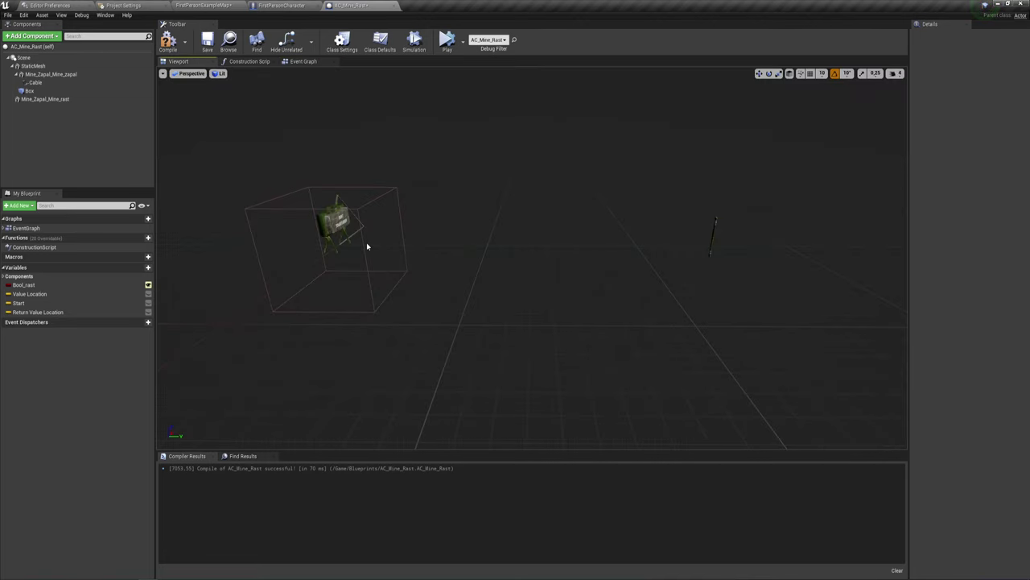
Feed half the cable length into Set Box Extent's Y, setting X and Z to 4.0
click(360, 248)
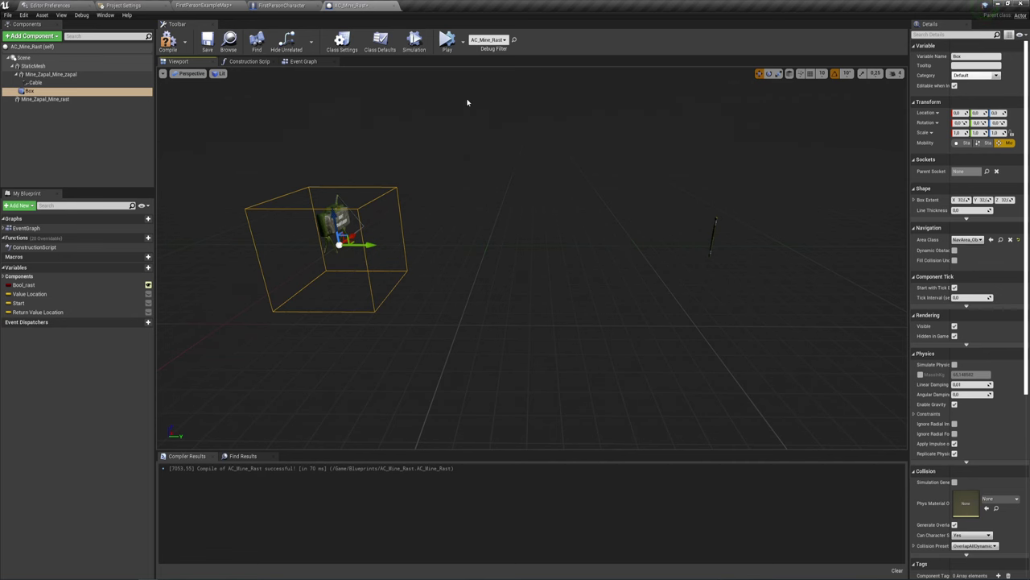
click(305, 63)
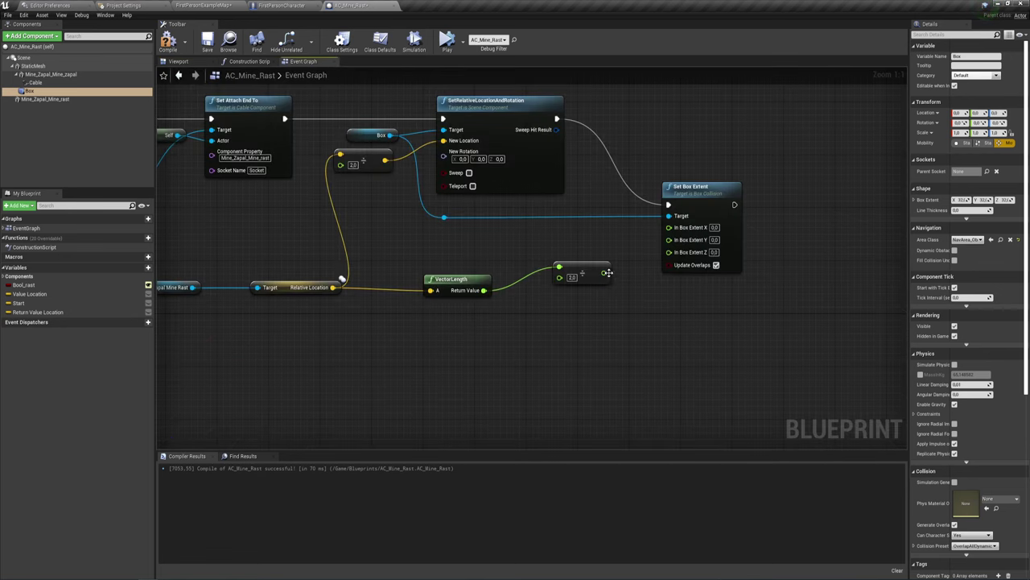
drag(605, 273, 669, 239)
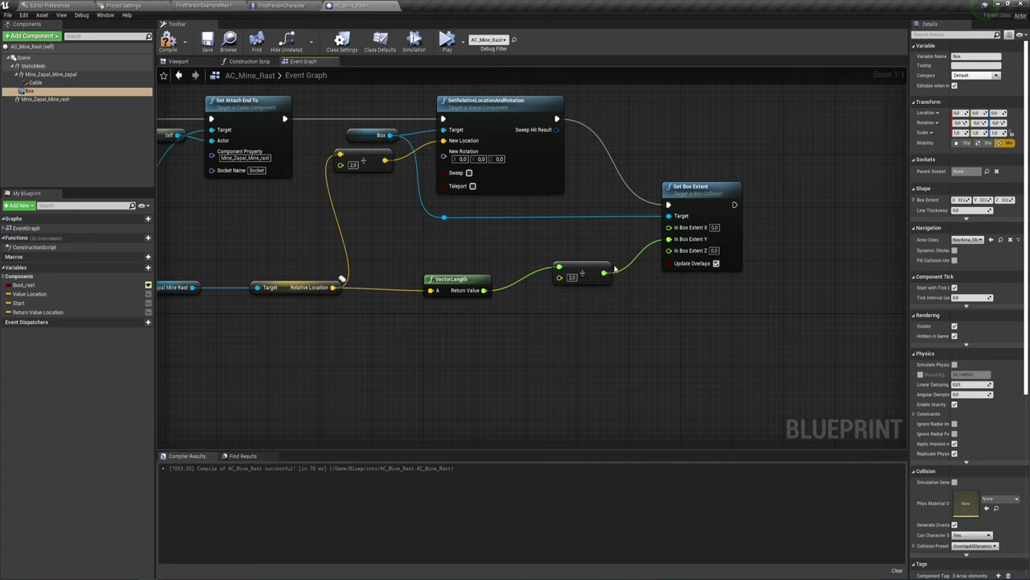
click(714, 227)
text(4)
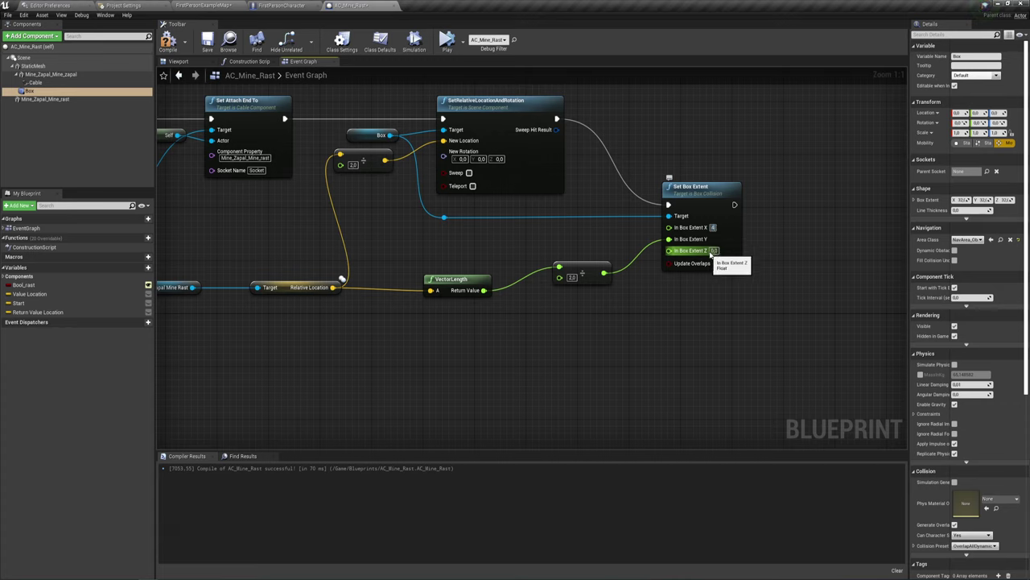
click(714, 250)
text(4)
key(Return)
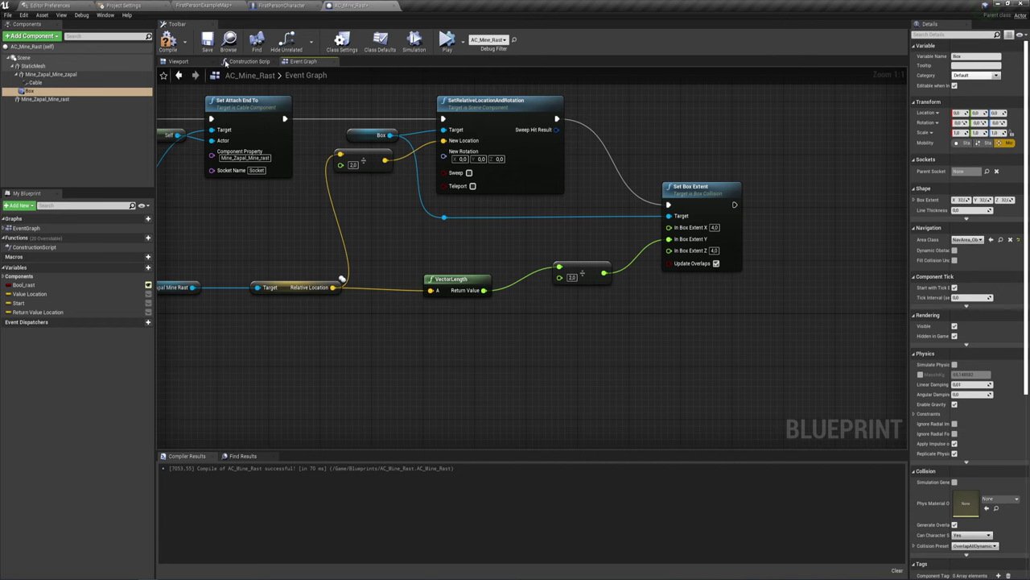
right_drag(519, 232, 501, 214)
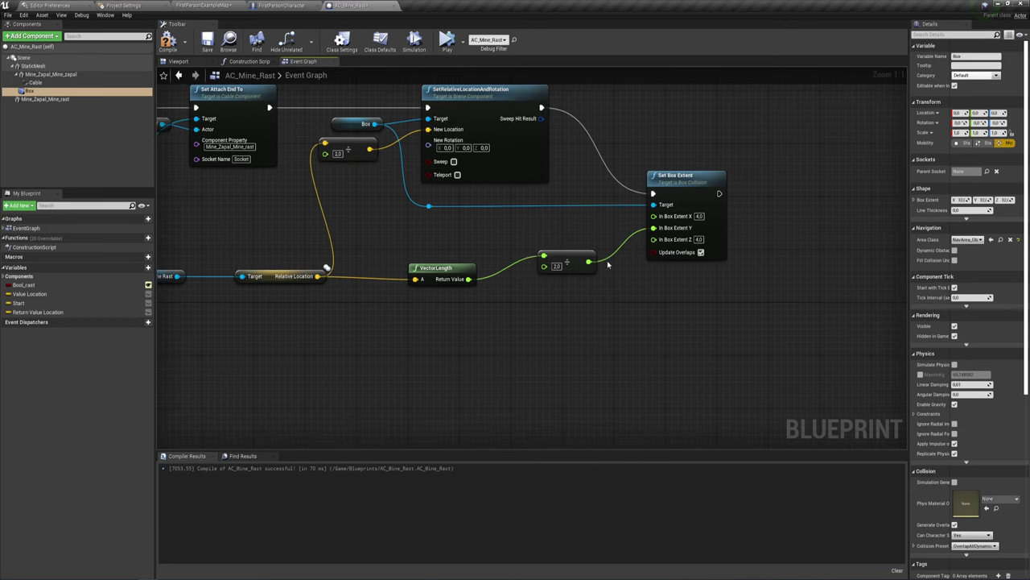
right_drag(493, 250, 528, 274)
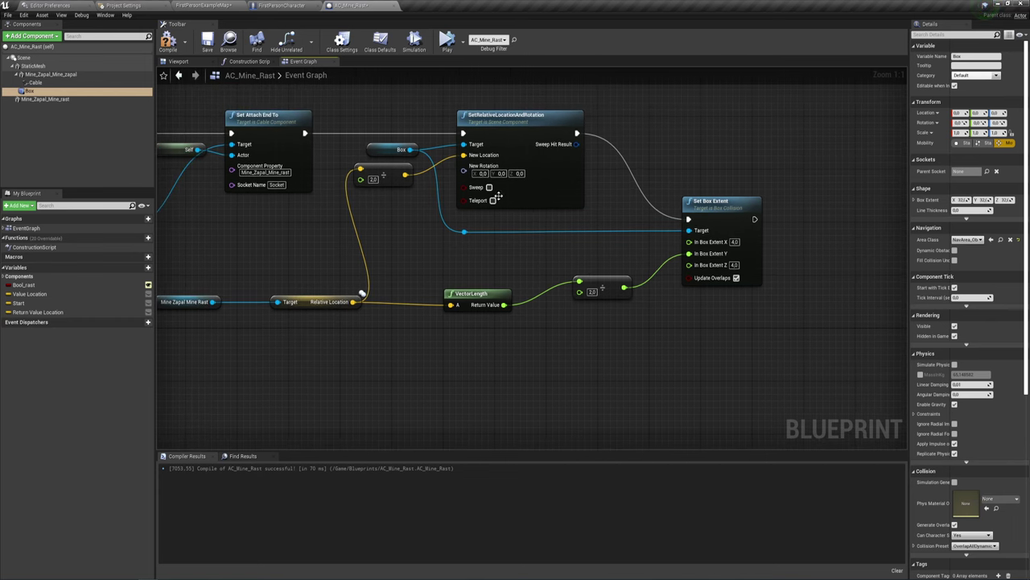
click(32, 90)
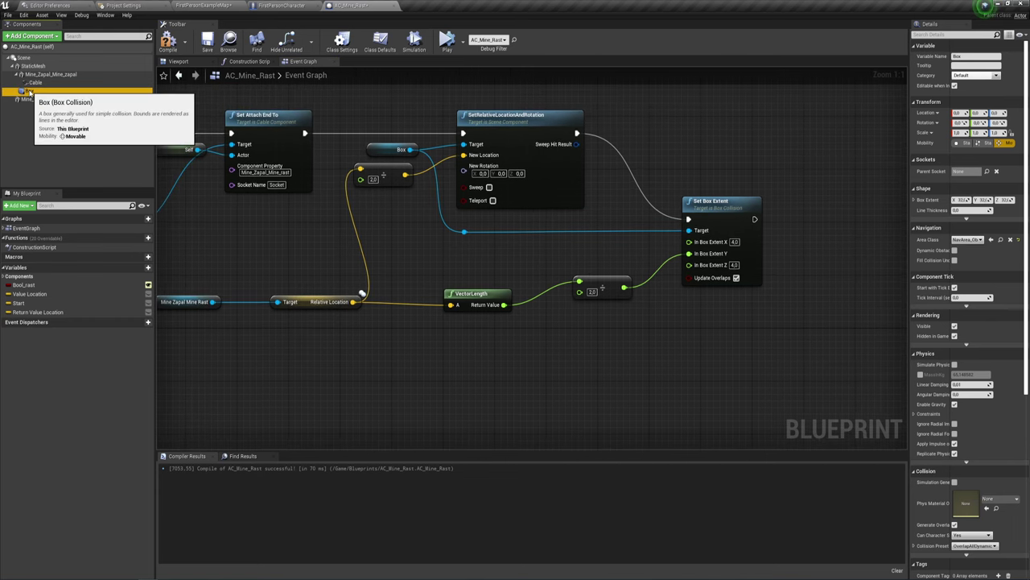
Make the Box visible in game and select the Box getter and divide nodes
click(956, 337)
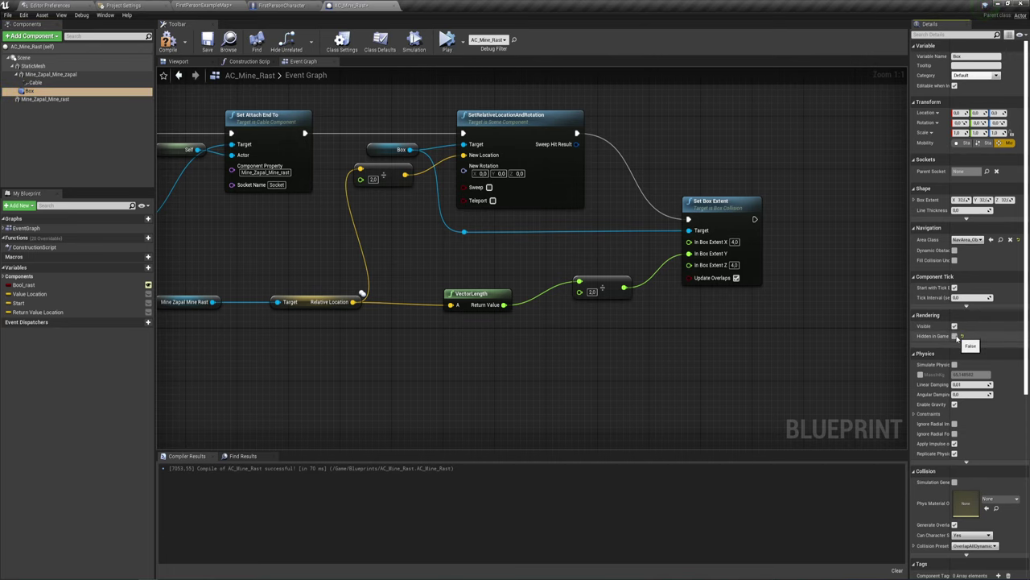
right_drag(730, 323, 694, 313)
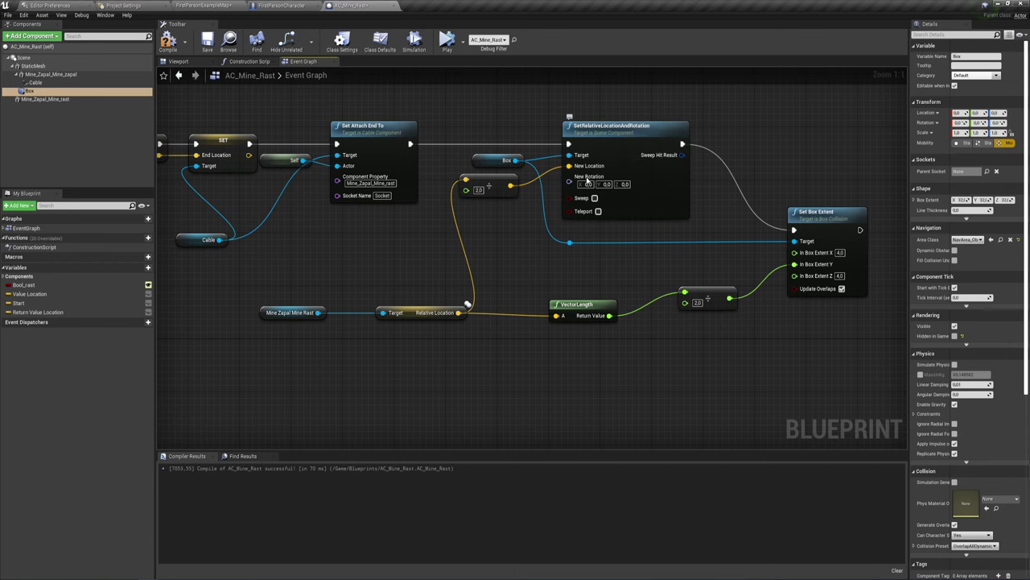
right_drag(562, 193, 578, 199)
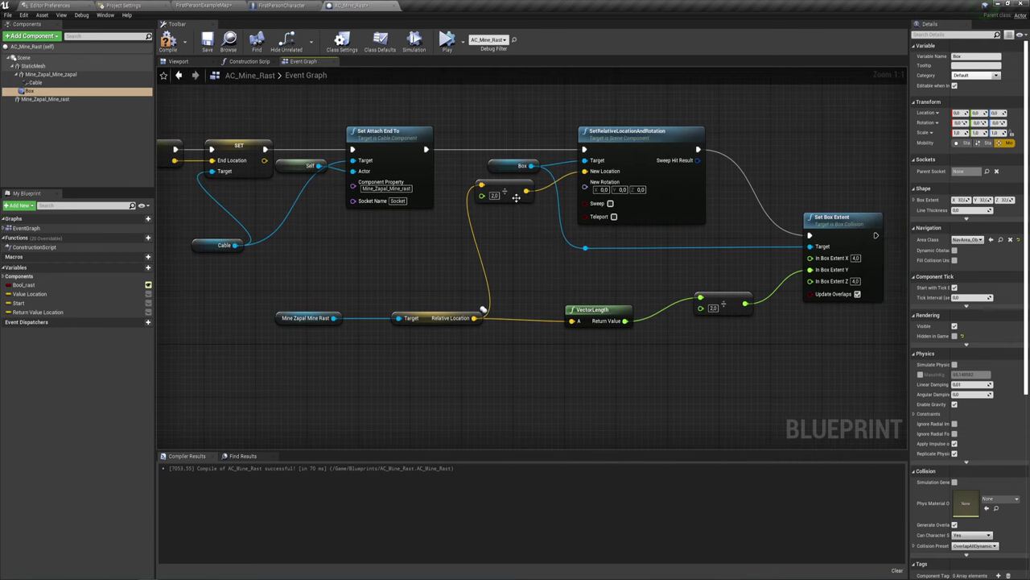
mouse_move(469, 187)
mouse_down()
mouse_move(512, 167)
mouse_move(497, 163)
mouse_up()
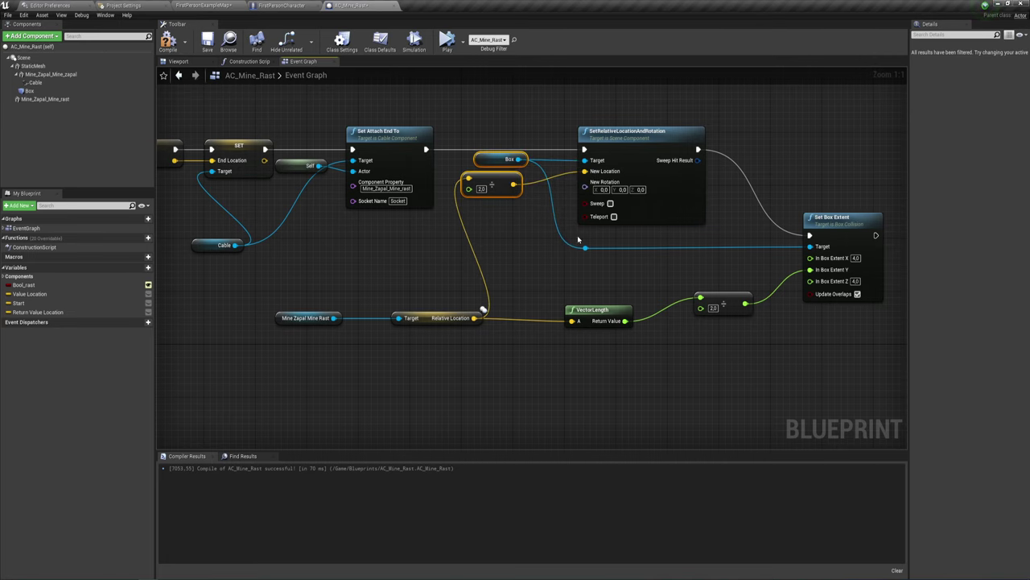
right_drag(578, 239, 607, 240)
click(709, 138)
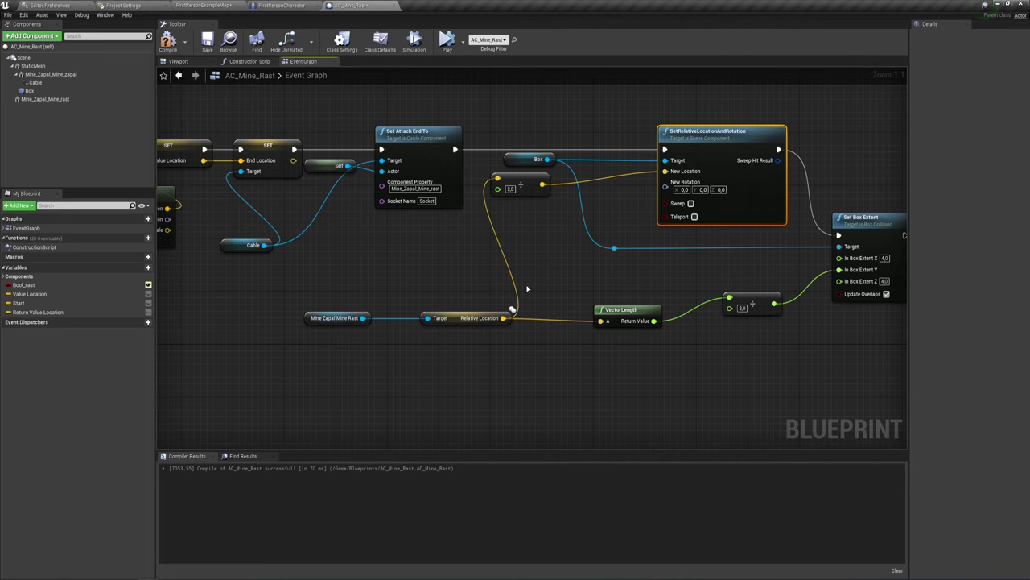
Move the Box wire's reroute point further right beneath the cable-length nodes
right_drag(603, 295, 657, 298)
mouse_move(357, 292)
mouse_down()
mouse_move(833, 325)
mouse_move(805, 343)
mouse_up()
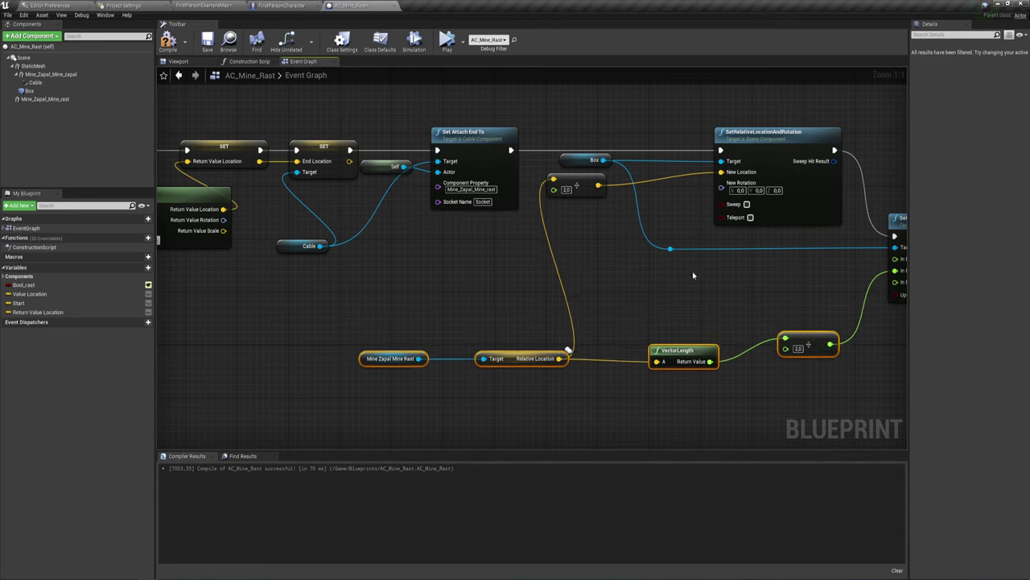
click(670, 248)
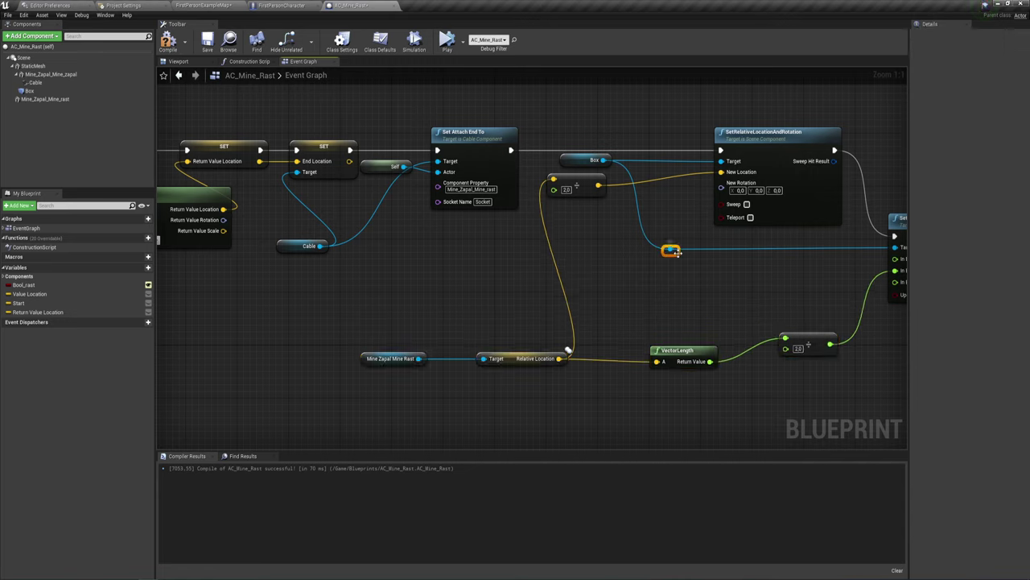
drag(677, 252, 742, 254)
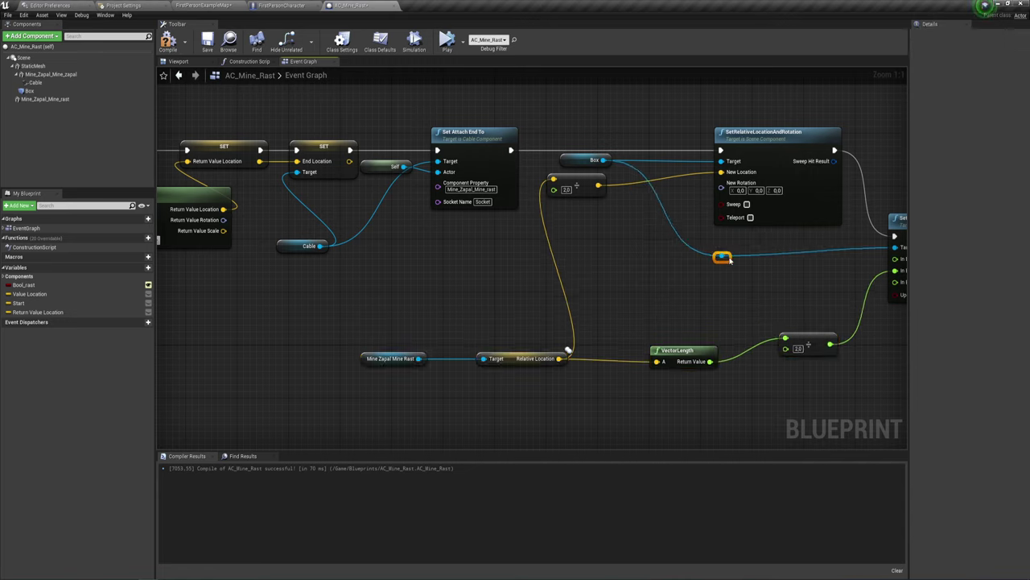
click(694, 278)
right_drag(674, 283, 630, 278)
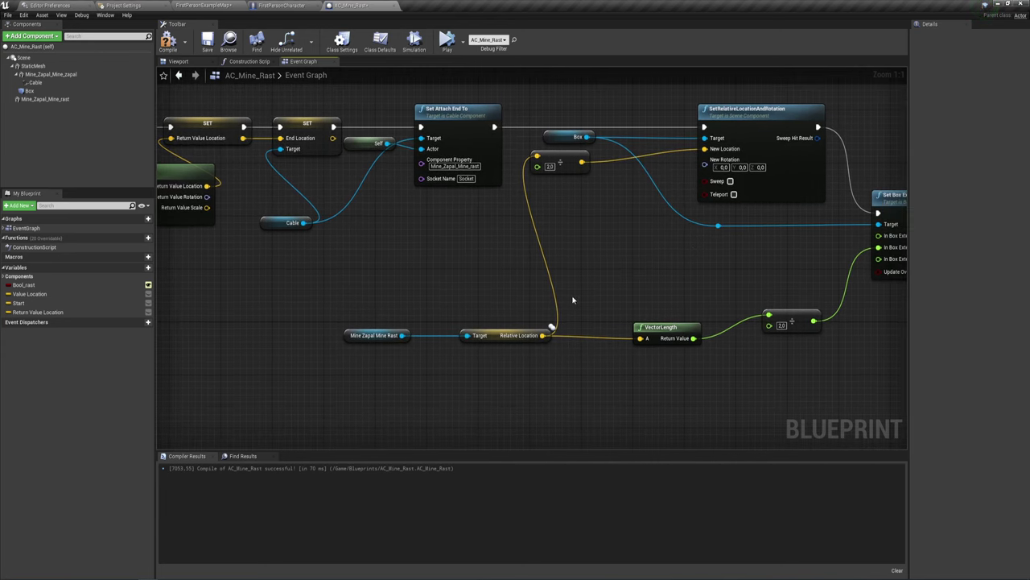
drag(544, 335, 552, 288)
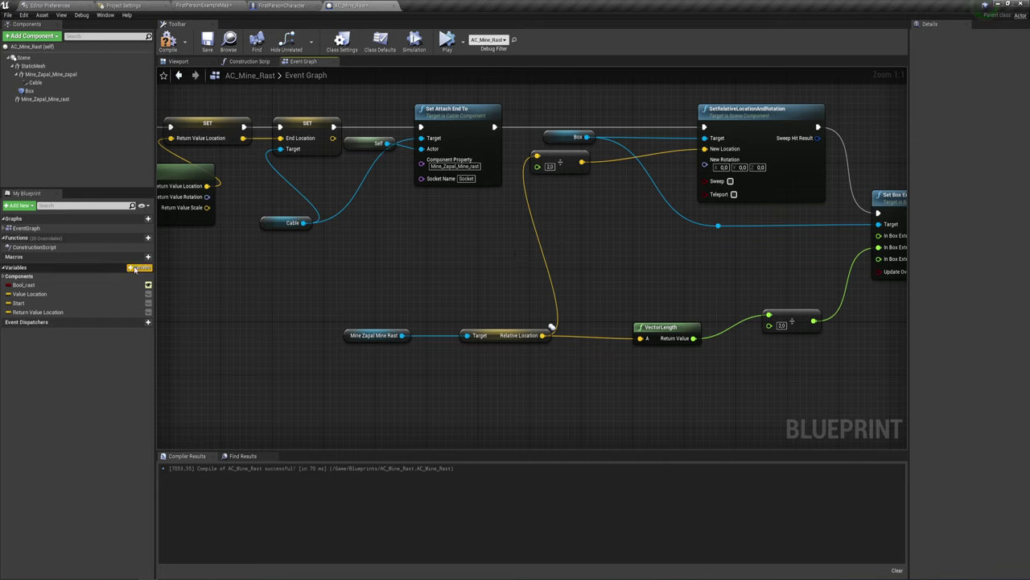
Add a Start variable getter and a Find Look at Rotation node fed from Start
click(25, 302)
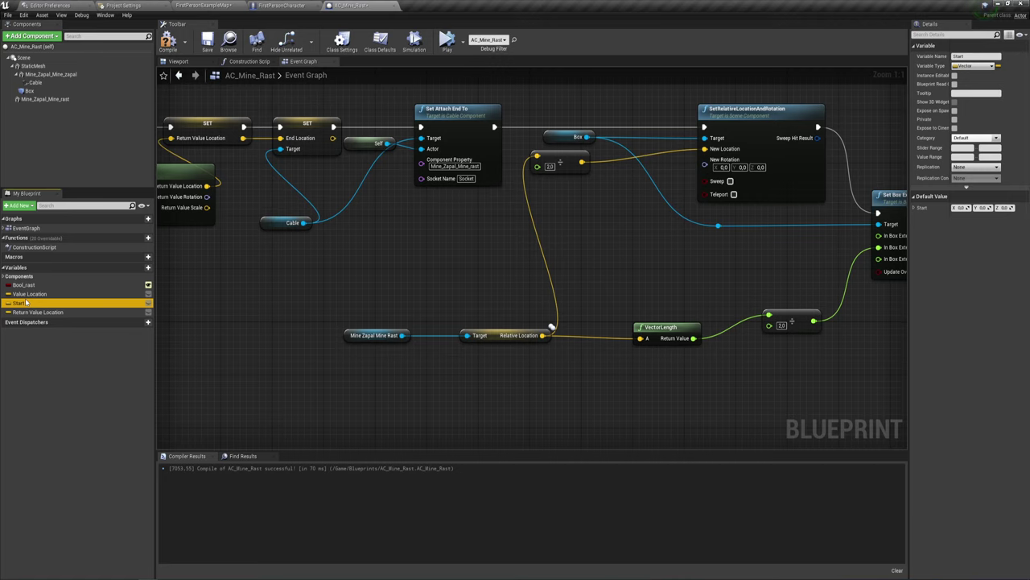
drag(25, 301, 553, 238)
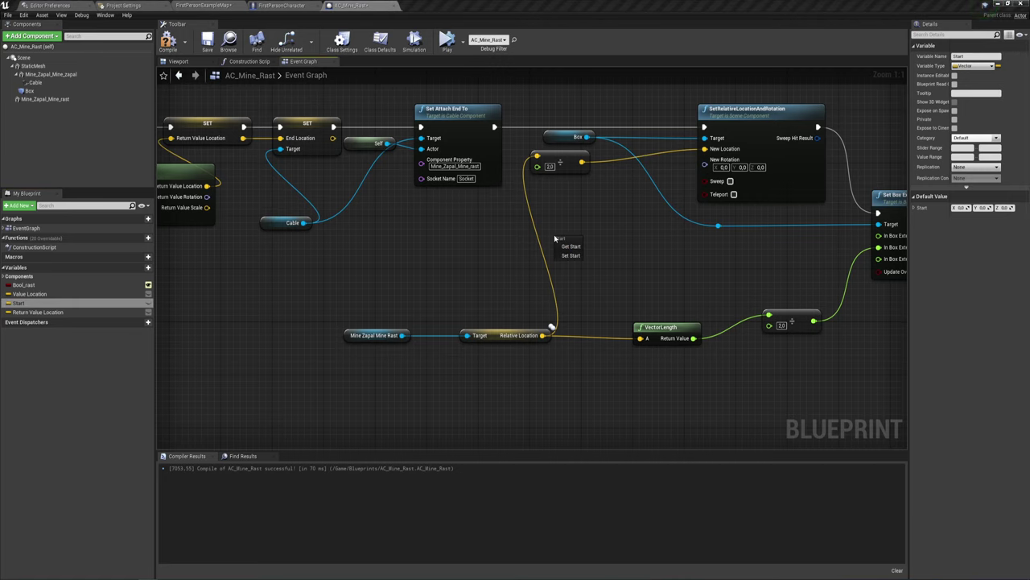
click(571, 246)
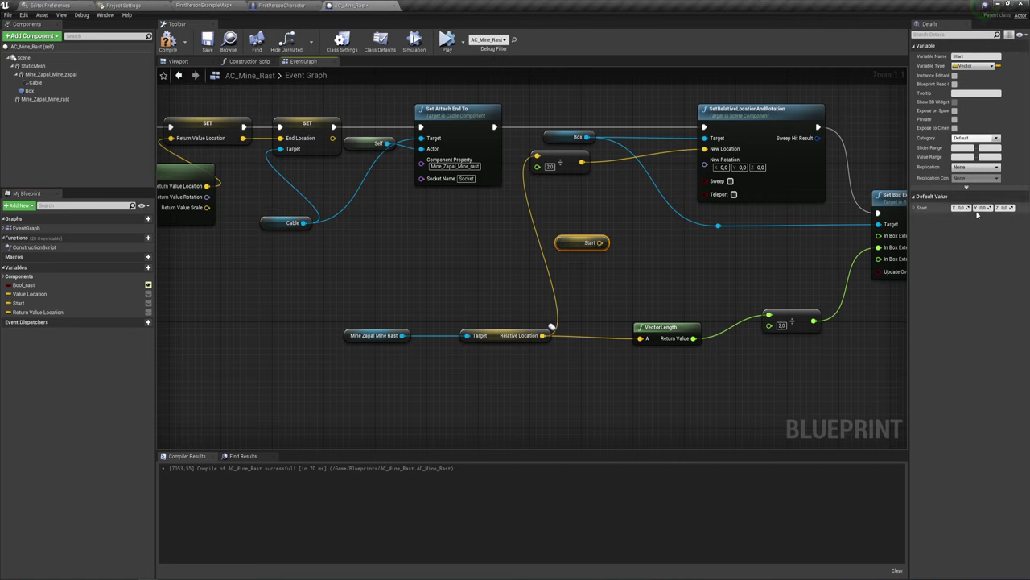
right_drag(606, 259, 482, 237)
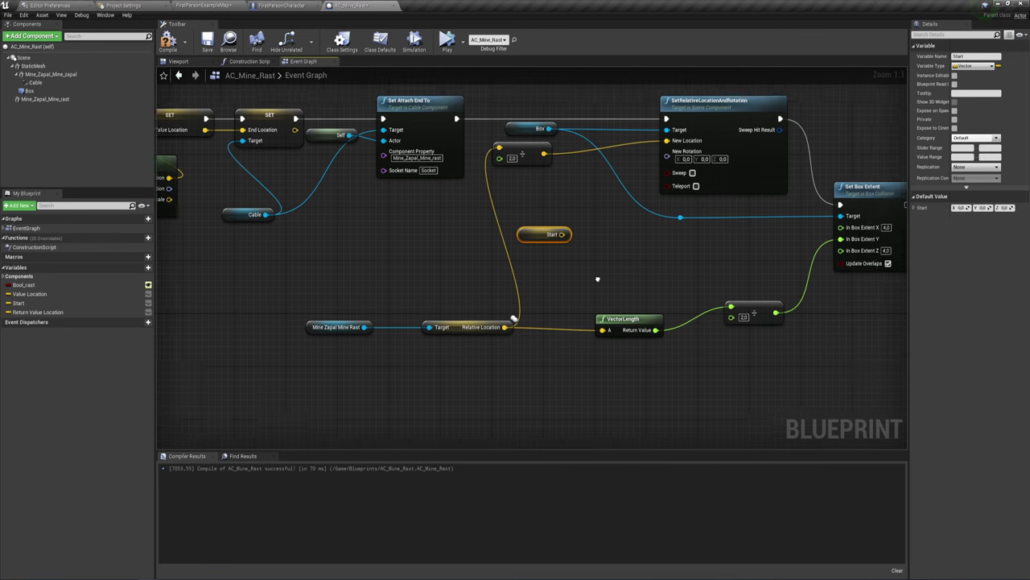
drag(476, 219, 535, 236)
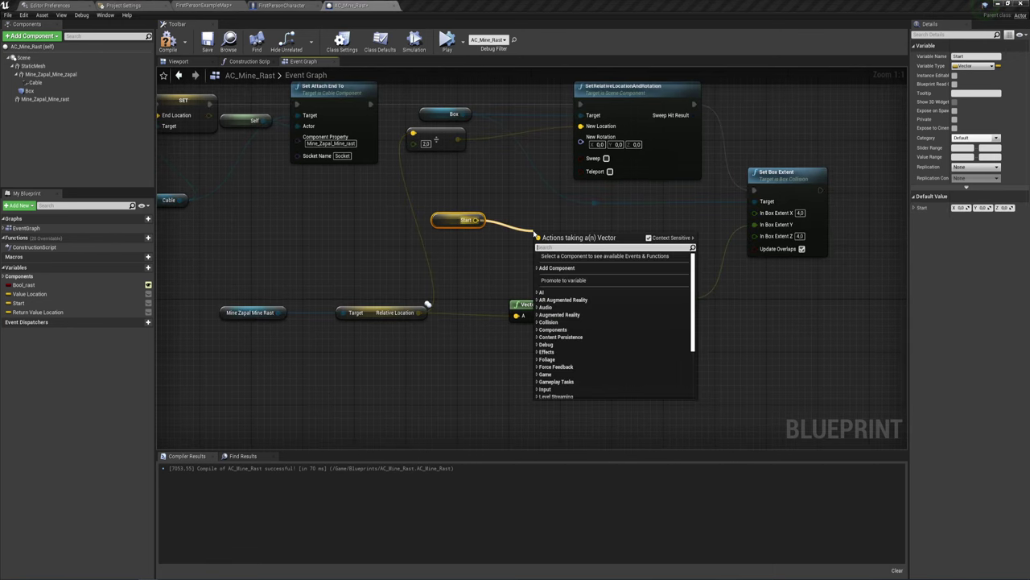
text(find)
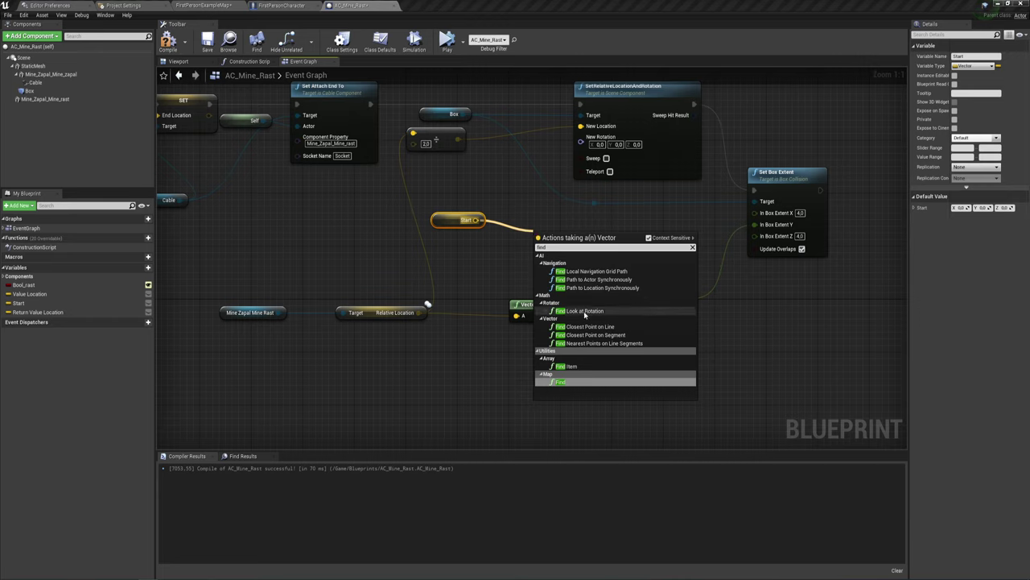
click(586, 311)
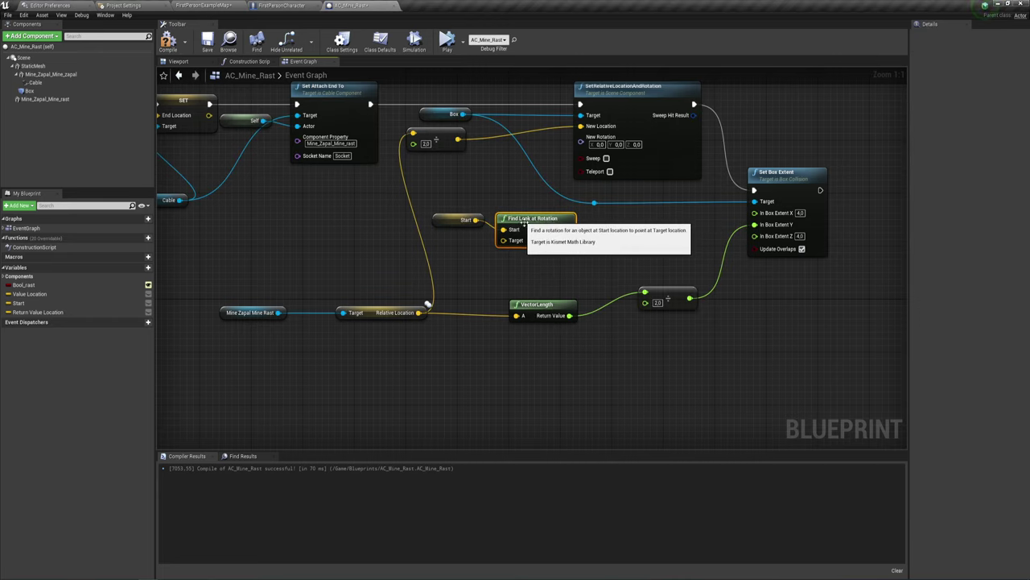
Aim Find Look at Rotation at the mine's relative location, drive the Box's New Rotation, and tidy nodes
click(456, 220)
drag(419, 312, 503, 240)
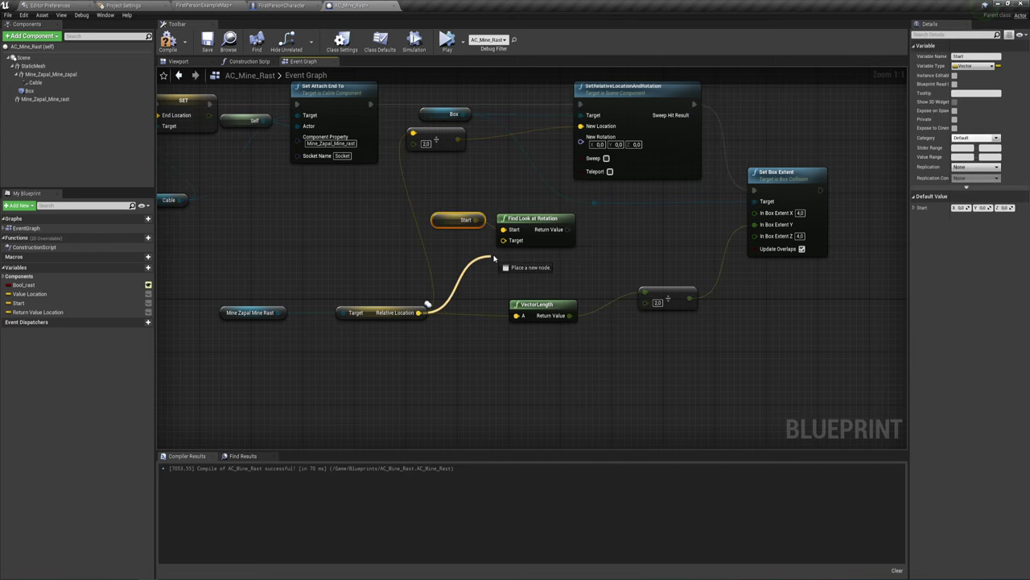
drag(211, 284, 396, 339)
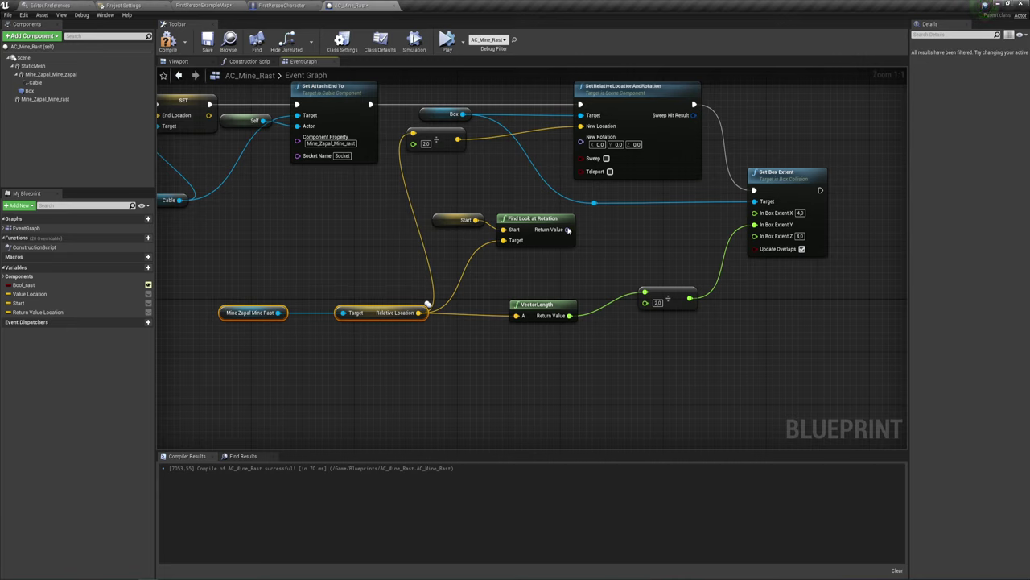
drag(568, 230, 581, 137)
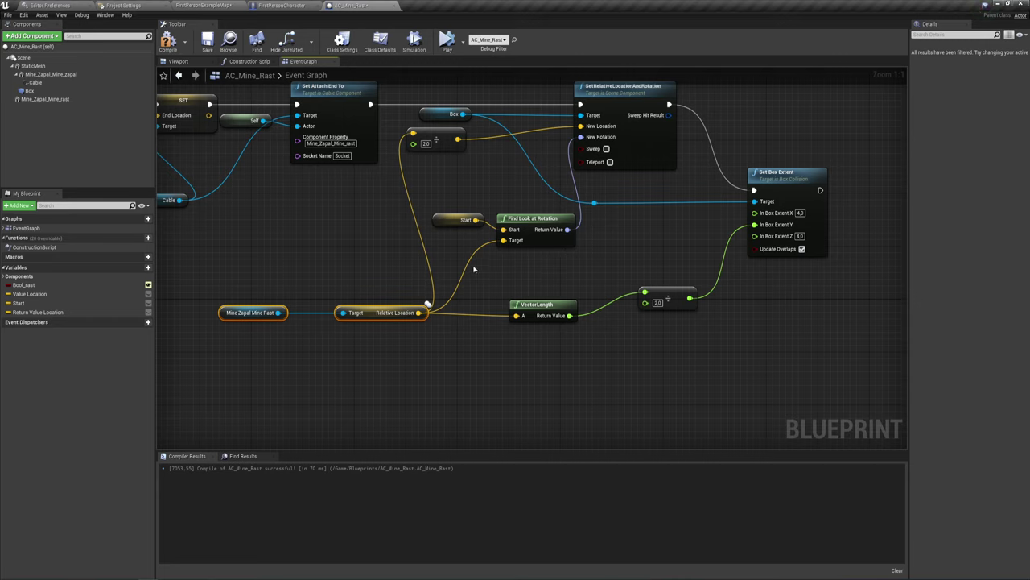
drag(473, 270, 430, 211)
drag(528, 218, 520, 218)
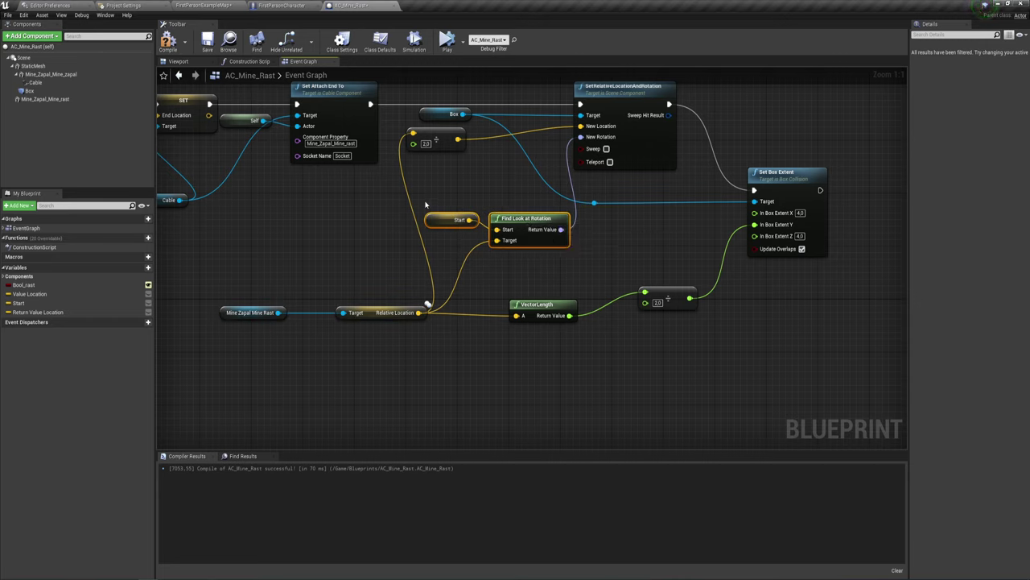
drag(259, 267, 408, 340)
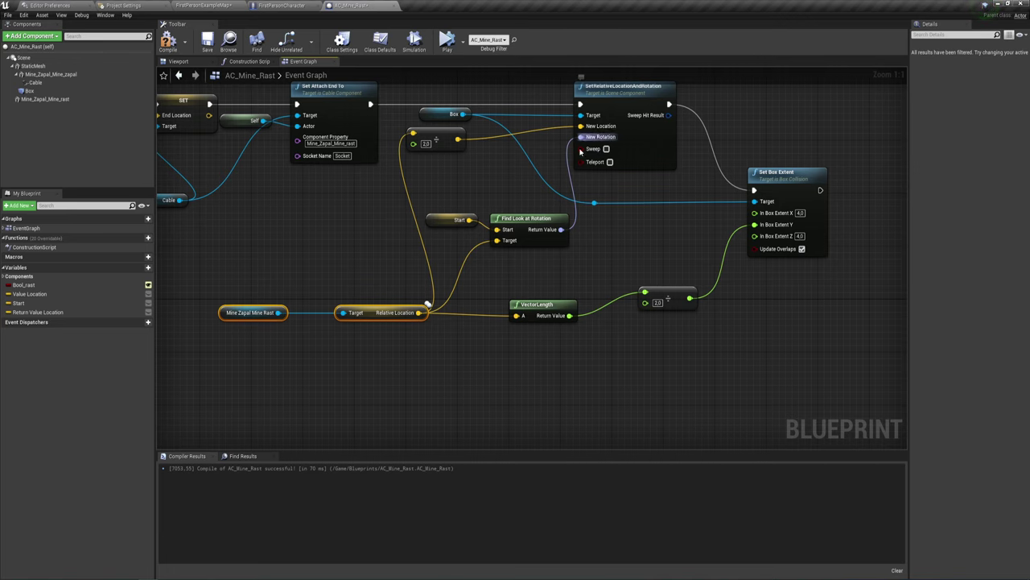
right_drag(604, 260, 594, 281)
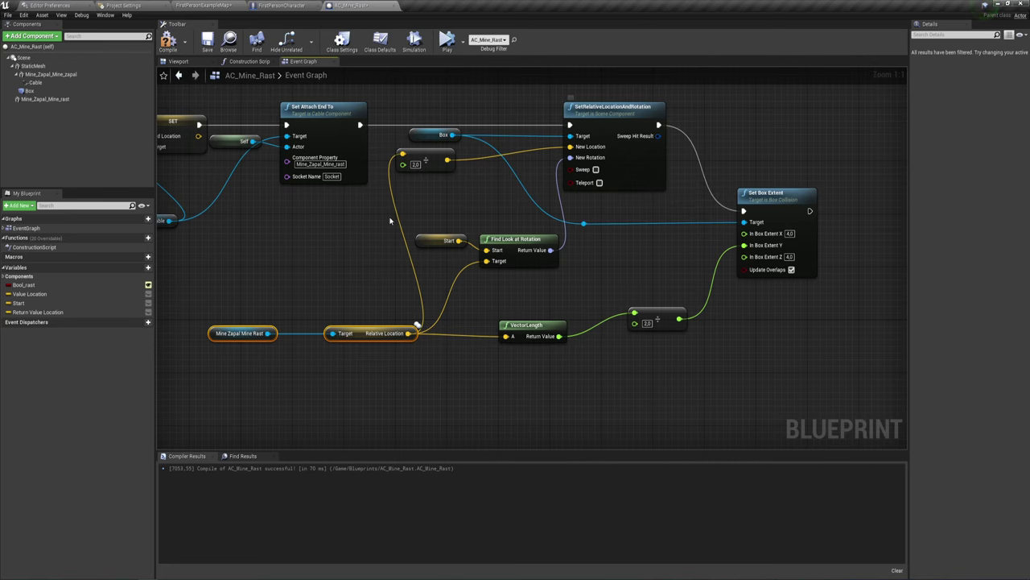
right_drag(354, 238, 510, 242)
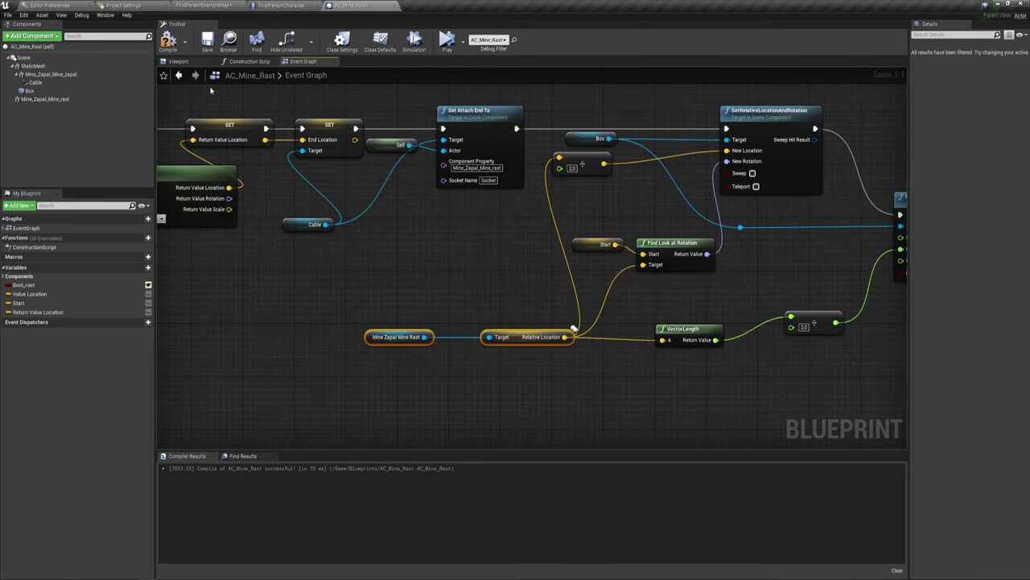
click(216, 5)
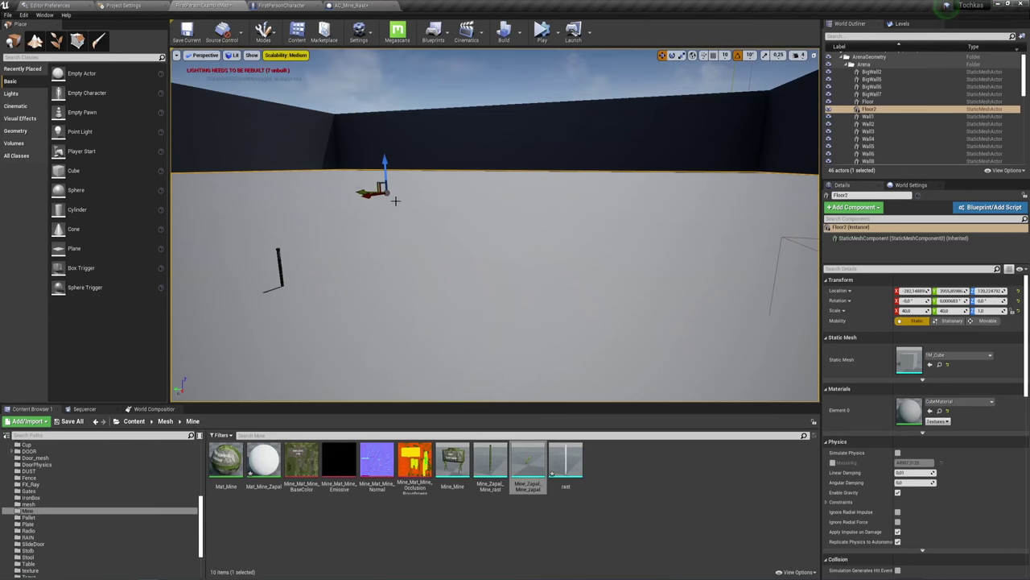
drag(395, 200, 530, 69)
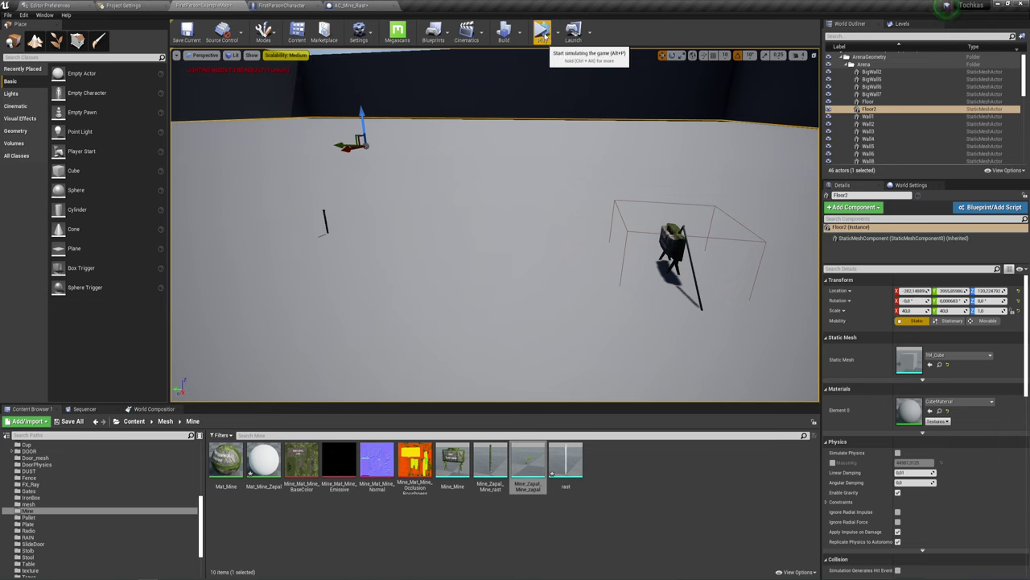
click(541, 33)
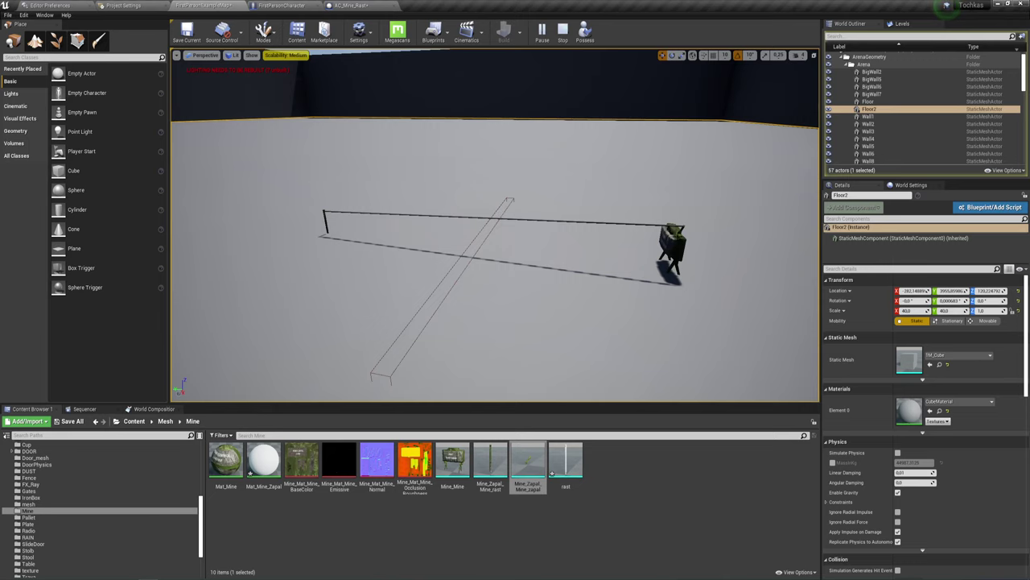
right_drag(605, 272, 604, 272)
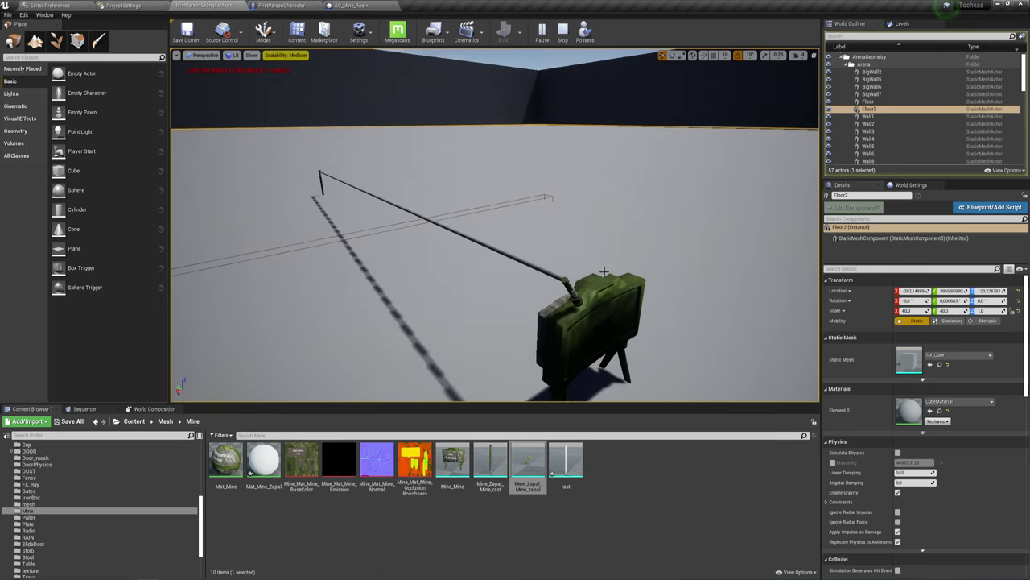
right_drag(482, 250, 481, 250)
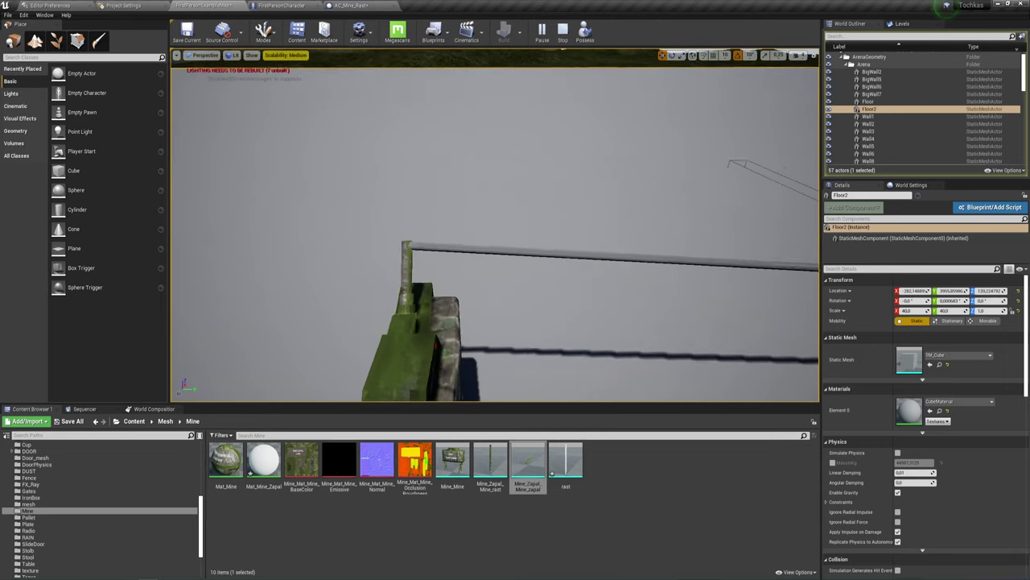
right_drag(402, 240, 402, 240)
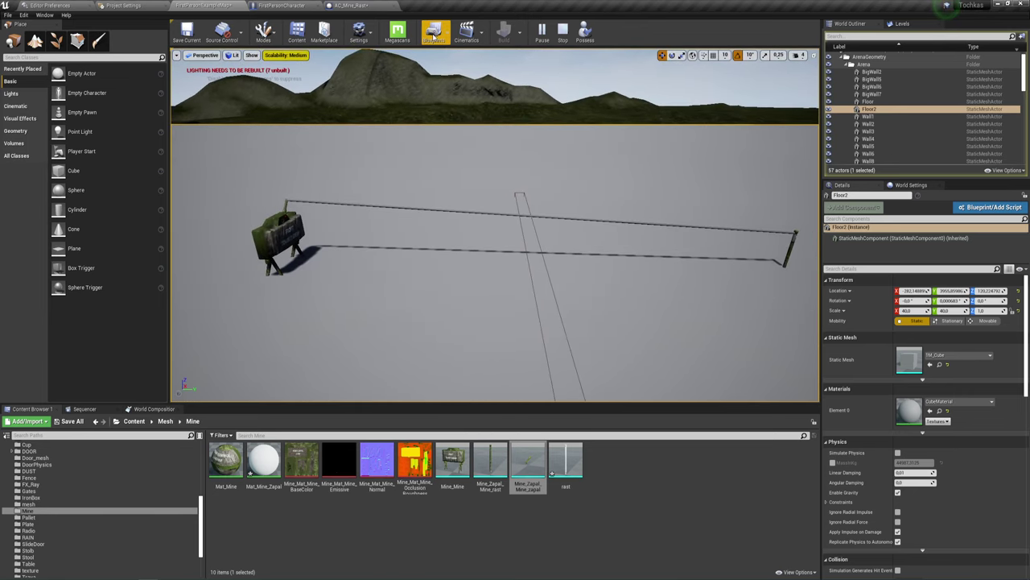
click(563, 32)
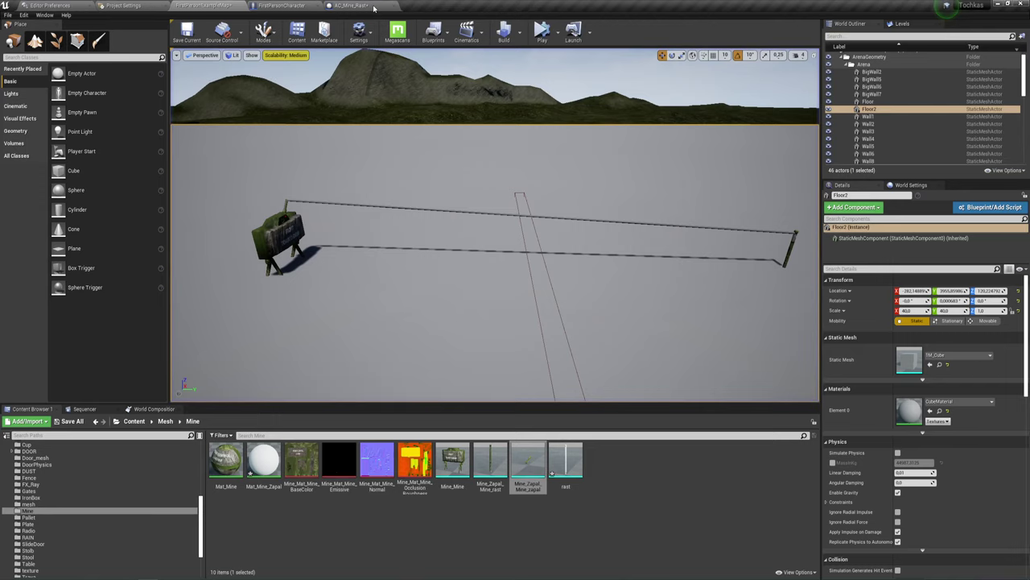
right_drag(563, 252, 562, 252)
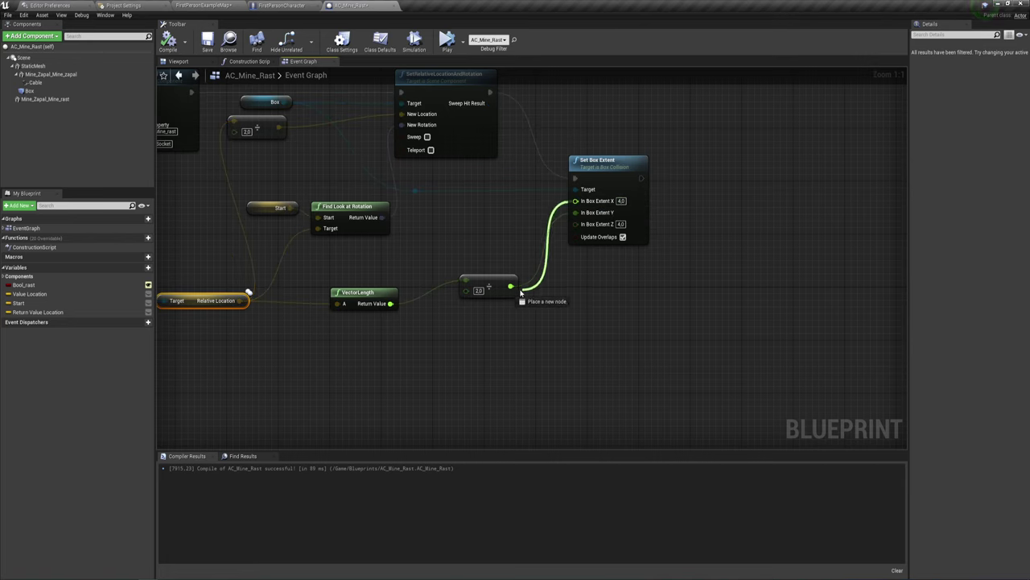
Feed half the cable length into In Box Extent X, set Y to 4.0, and compile
drag(576, 200, 510, 286)
drag(559, 219, 564, 212)
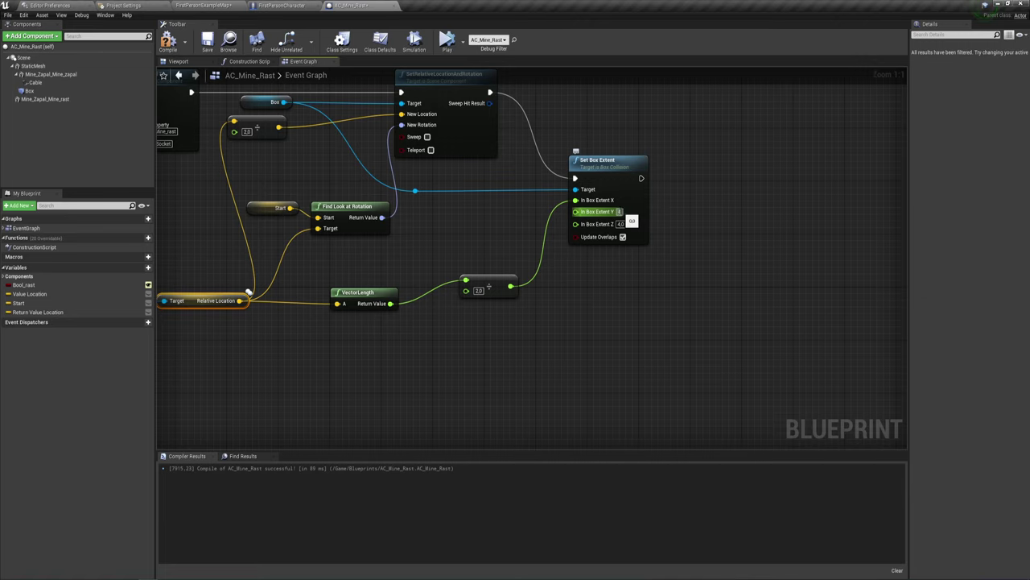
key(Return)
click(621, 266)
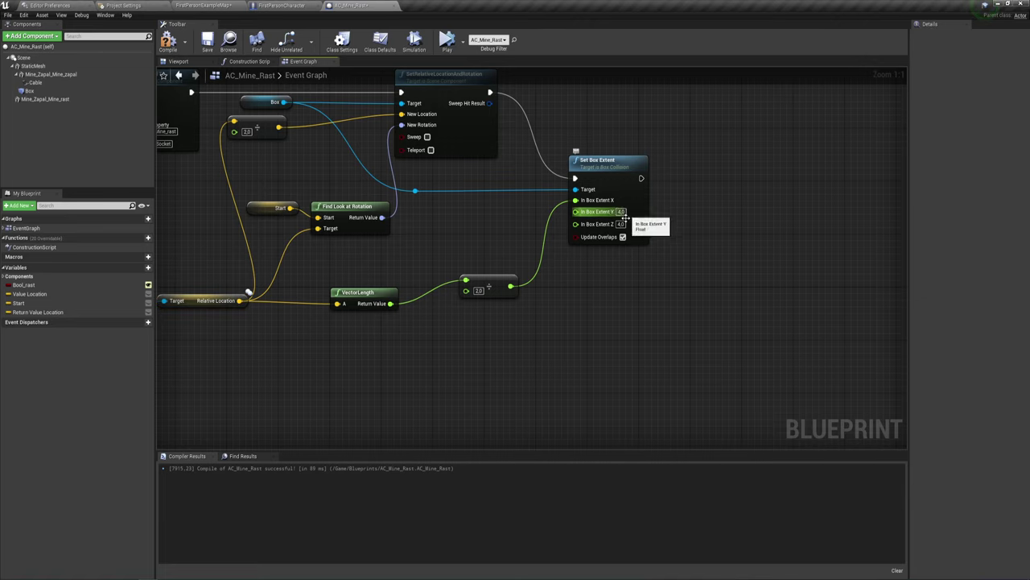
click(168, 41)
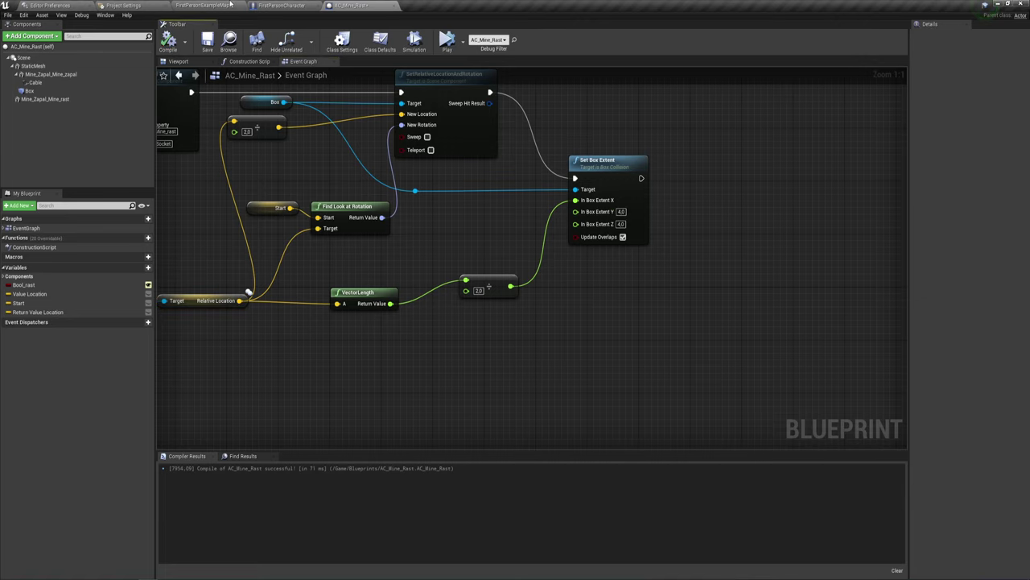
click(231, 4)
click(542, 33)
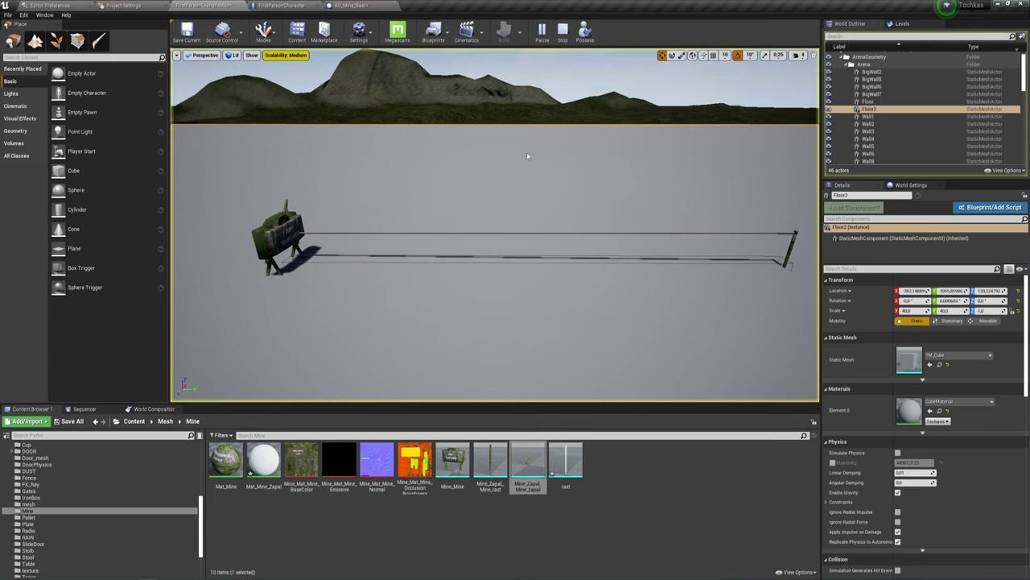
key(w)
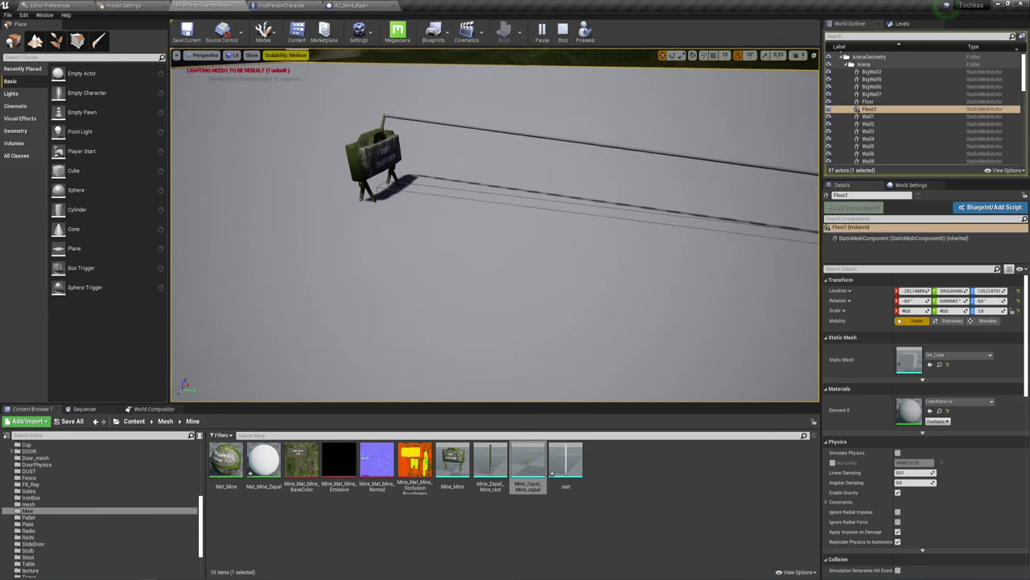
key(w)
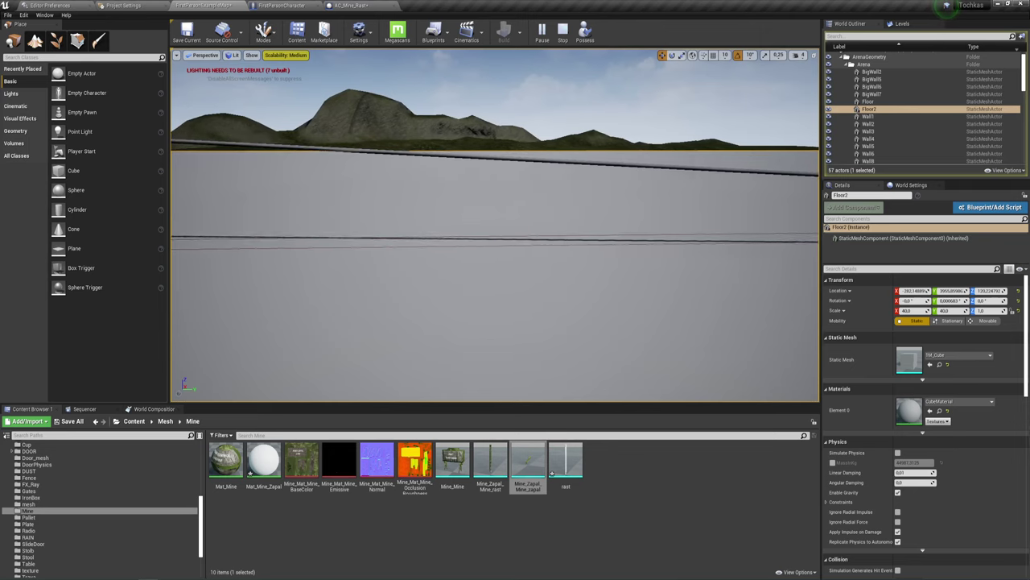
key(w)
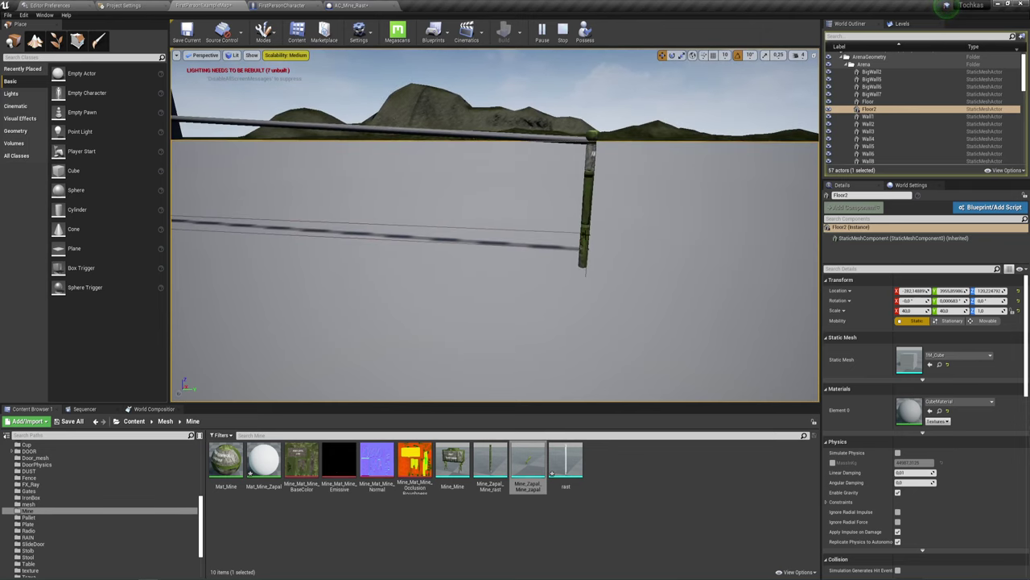
key(s)
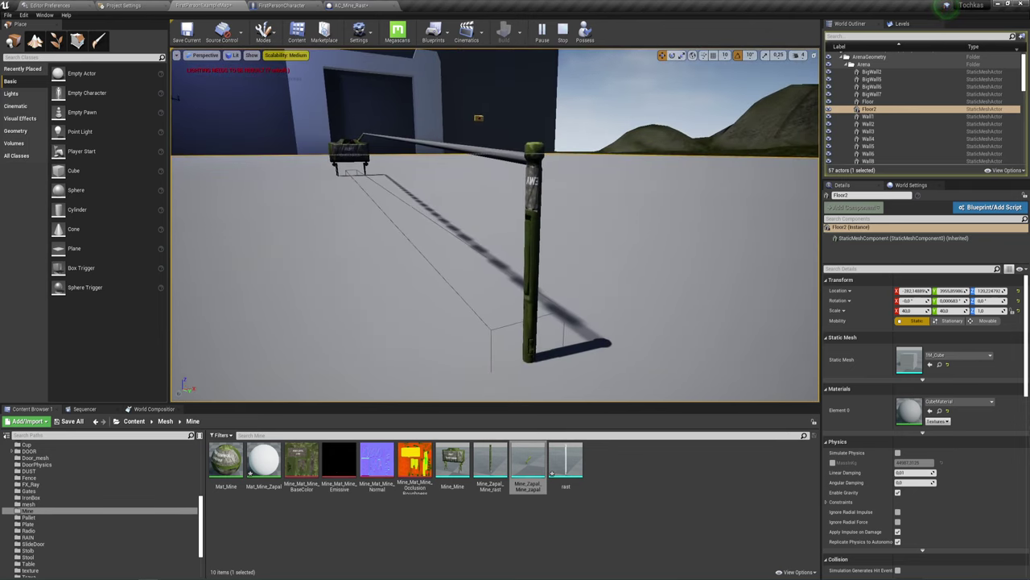
key(w)
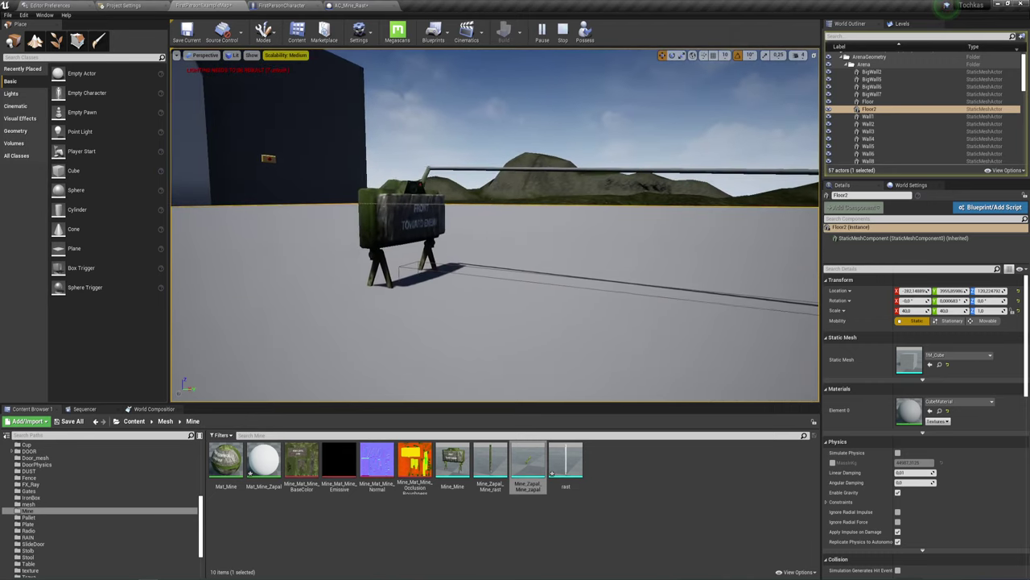
key(s)
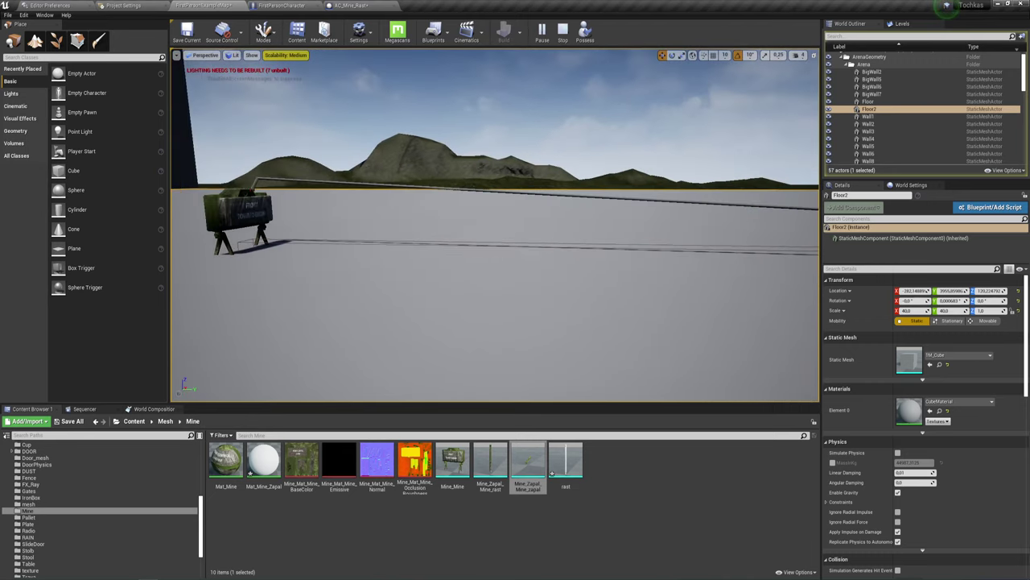
key(d)
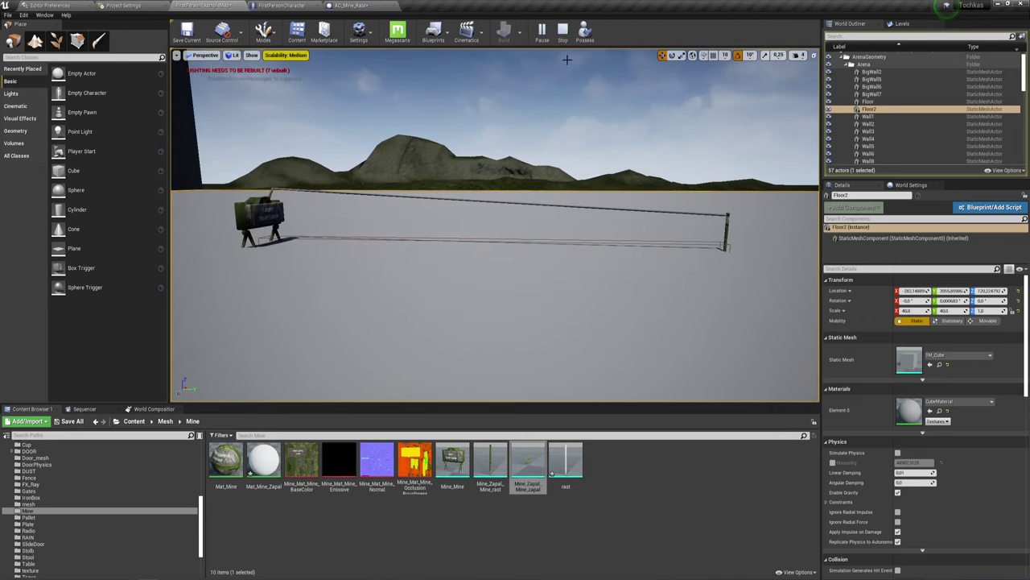
click(563, 33)
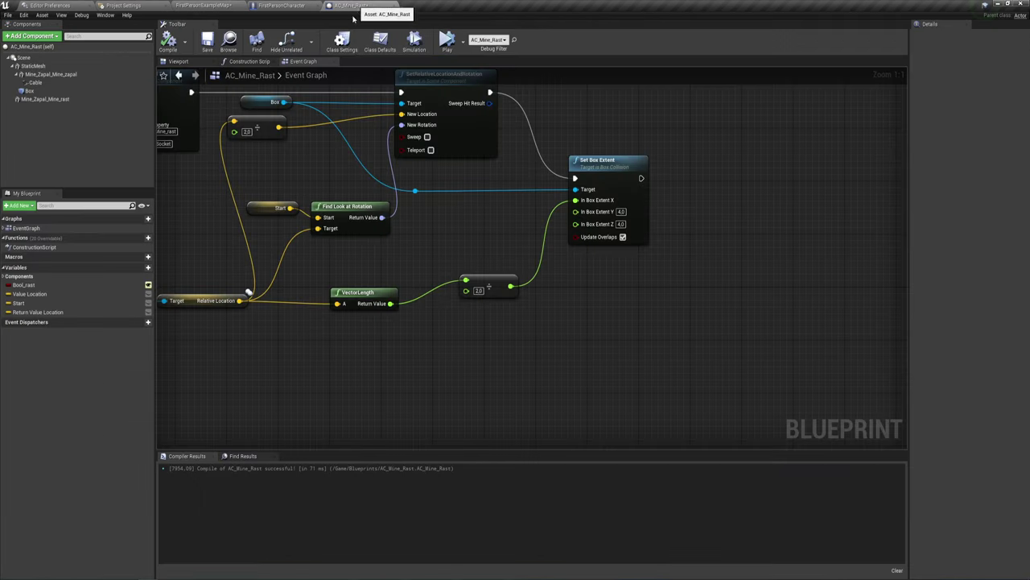
mouse_move(419, 239)
right_down()
mouse_move(646, 277)
mouse_move(551, 287)
right_up()
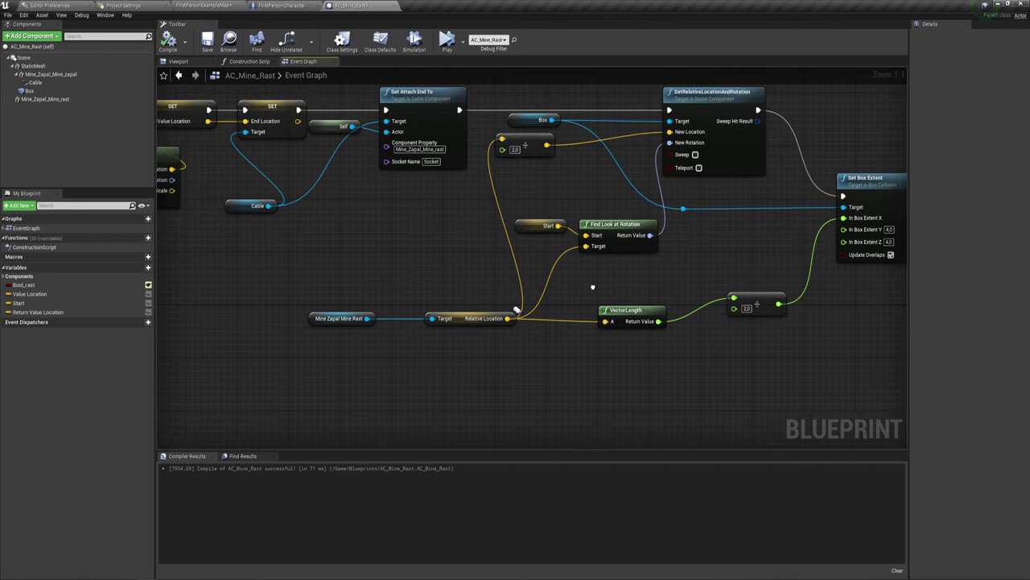
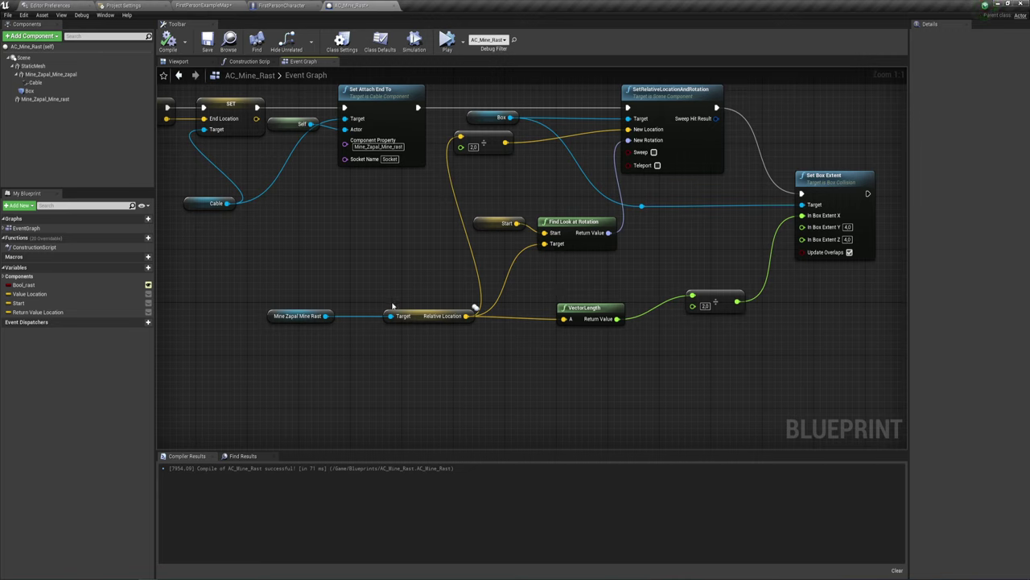
Tidy the graph and delete the Start variable getter node
drag(301, 256, 393, 366)
drag(483, 181, 569, 274)
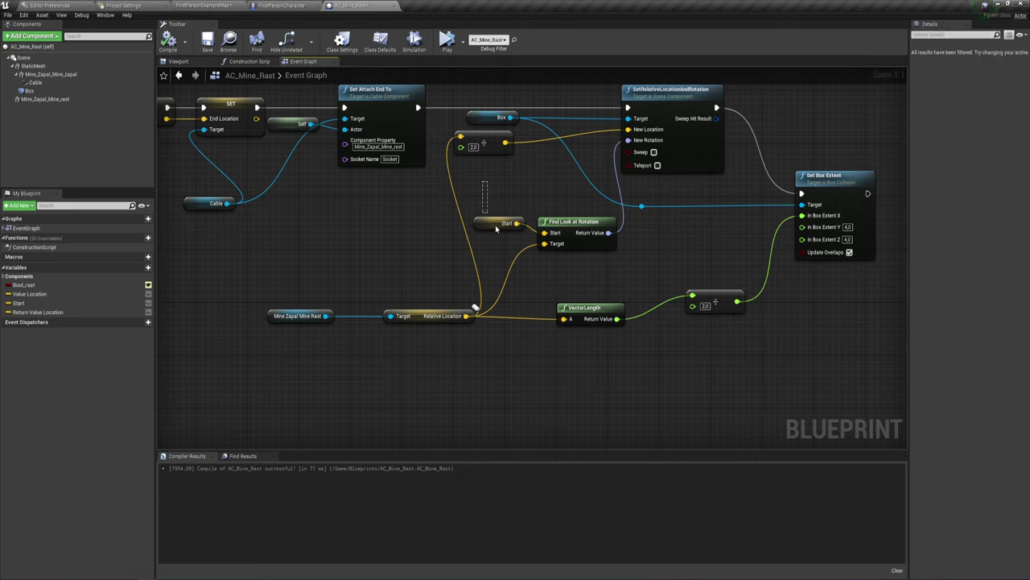
right_drag(682, 265, 674, 305)
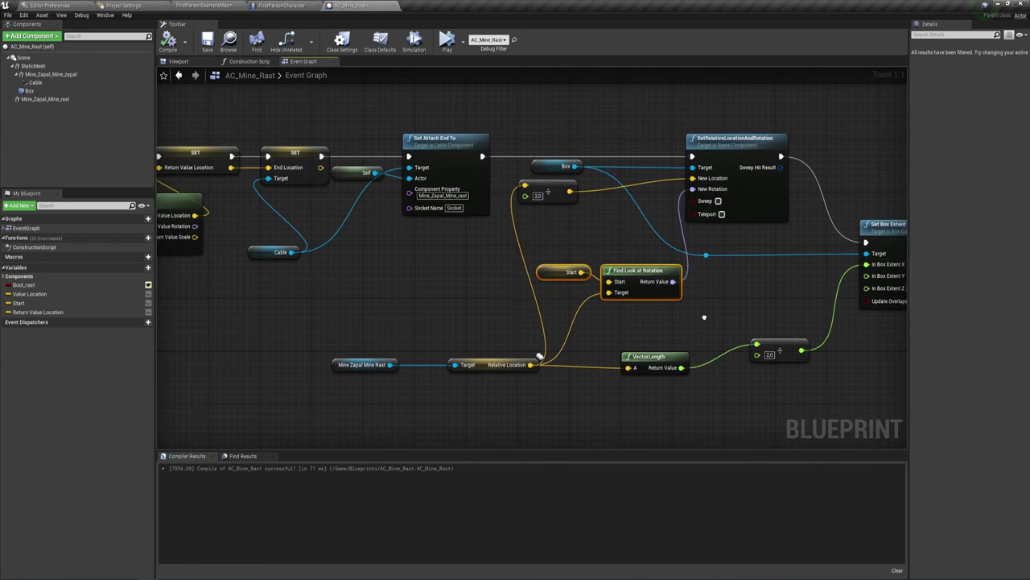
drag(245, 241, 220, 201)
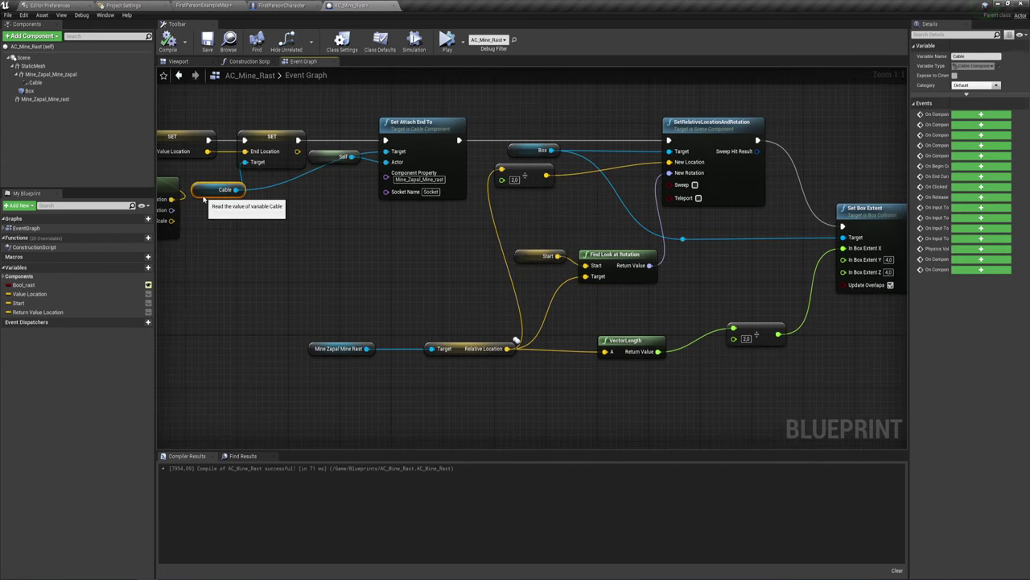
right_drag(609, 309, 572, 296)
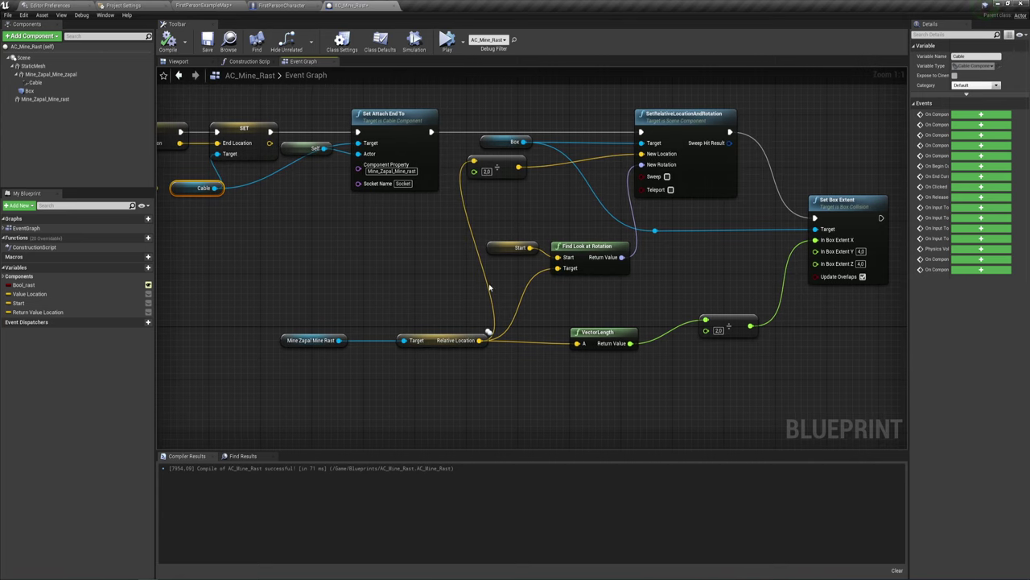
drag(490, 287, 644, 232)
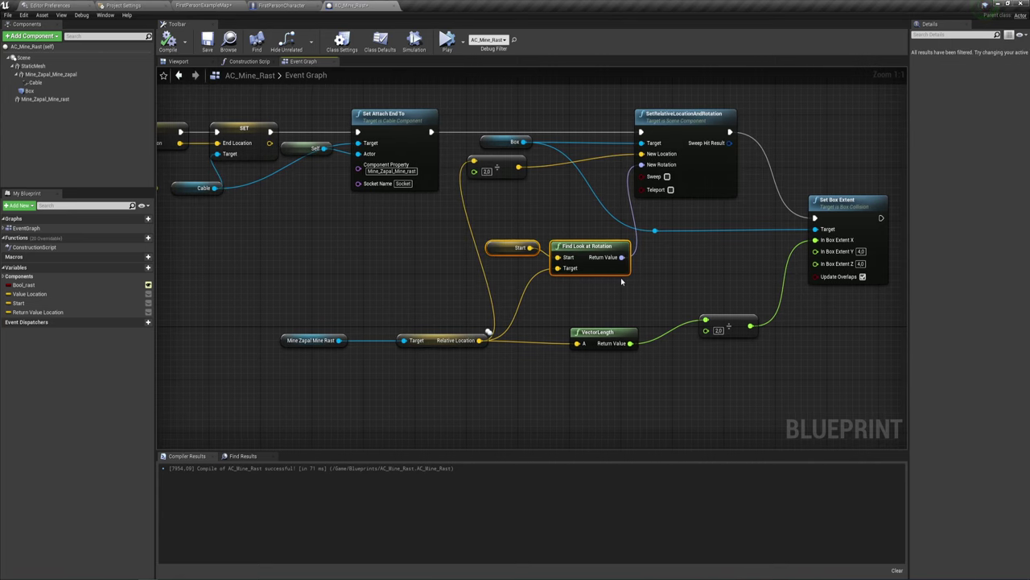
right_drag(649, 235, 658, 229)
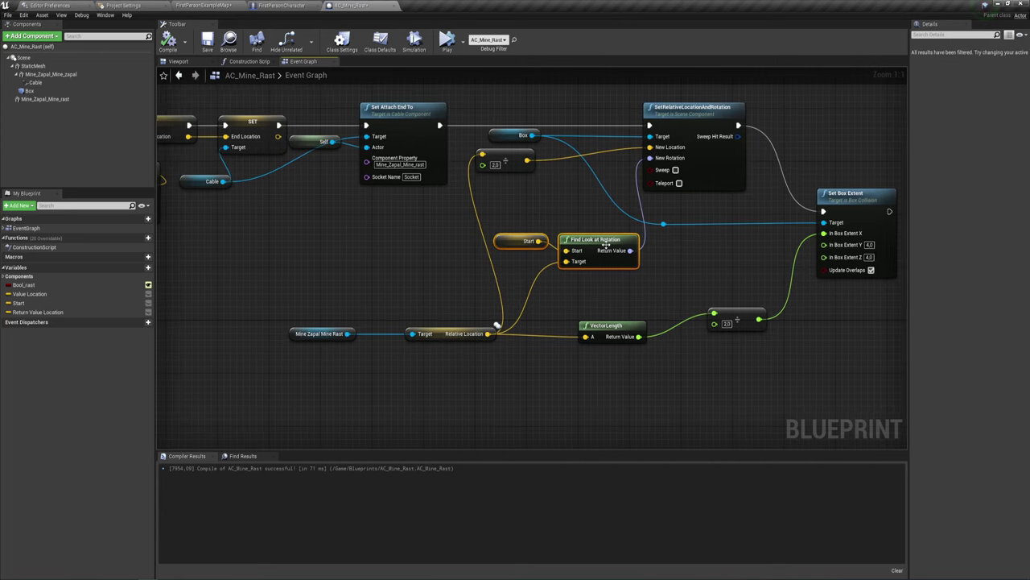
drag(508, 268, 551, 231)
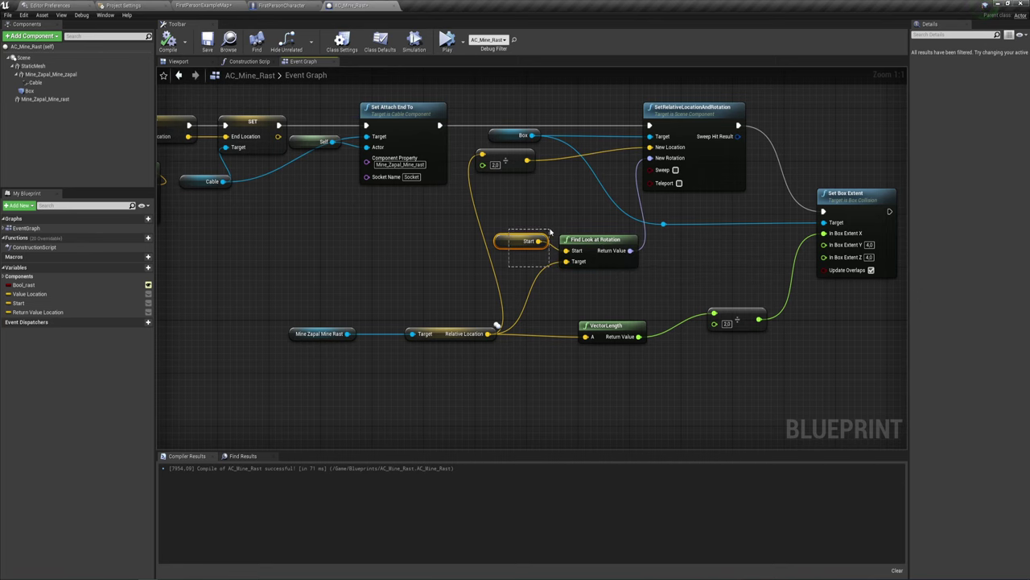
click(517, 208)
right_drag(517, 207, 538, 200)
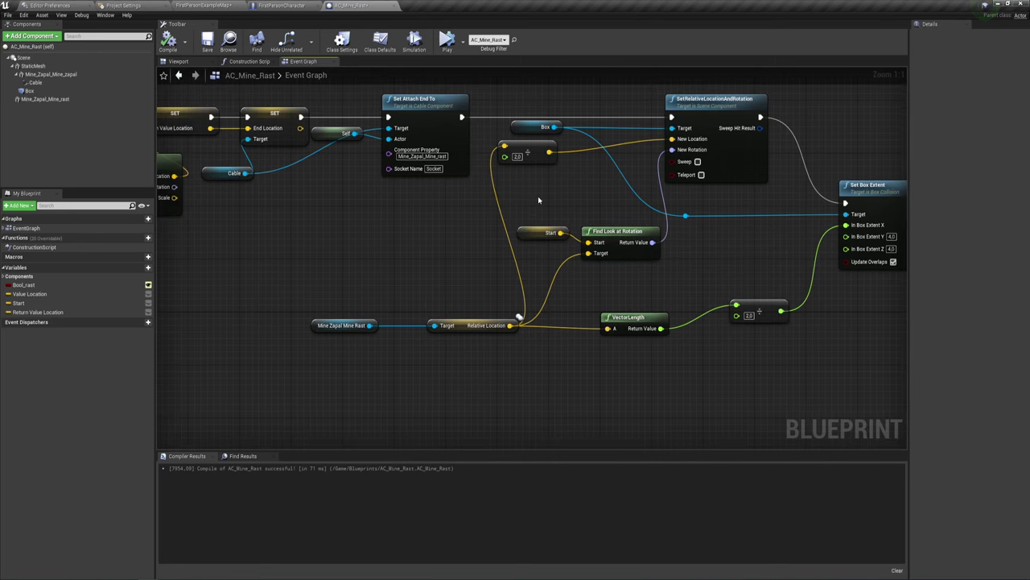
drag(531, 266, 532, 267)
key(Delete)
Break the Relative Location→Target wire and drop a Mine_Zapal_Mine_zapal reference into the graph
alt+click(558, 275)
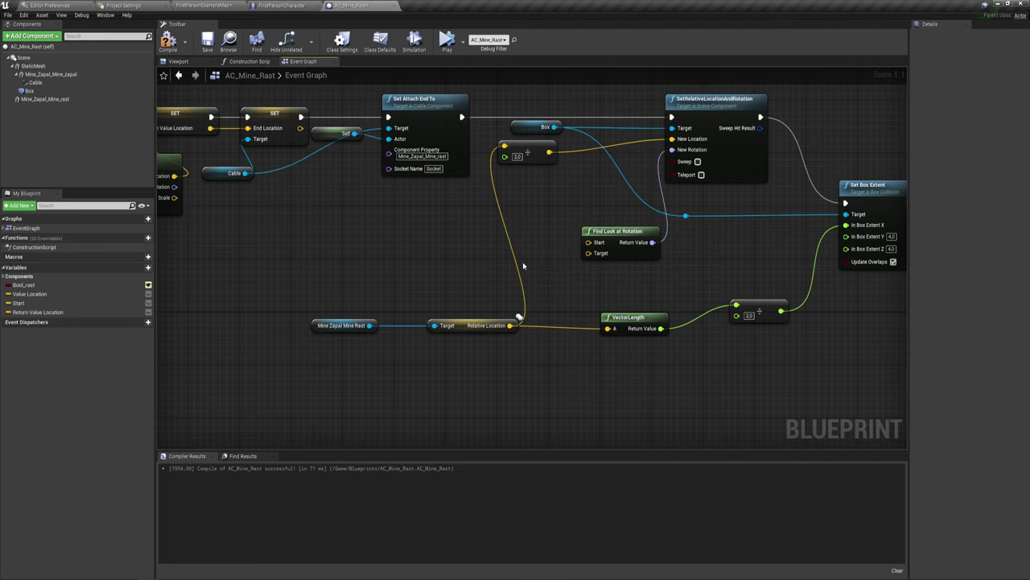
right_drag(531, 285, 567, 285)
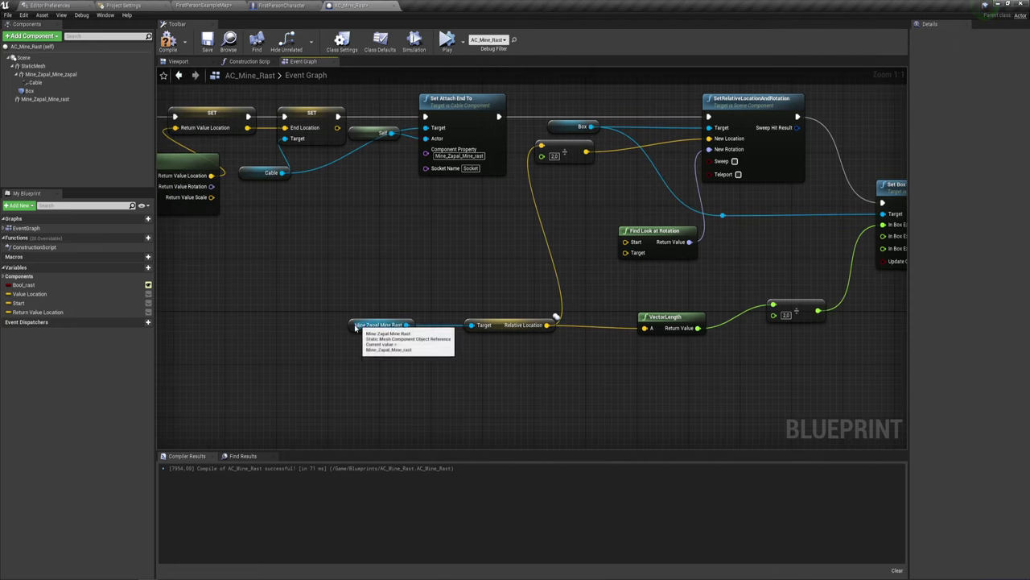
mouse_move(335, 330)
right_down()
mouse_move(415, 278)
mouse_move(377, 281)
right_up()
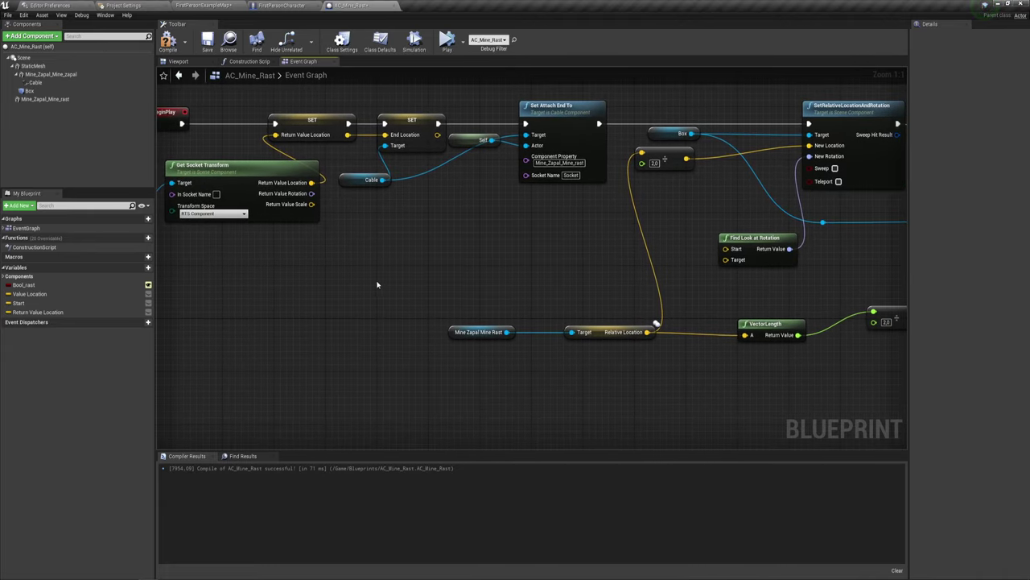
mouse_move(50, 74)
mouse_down()
mouse_move(428, 266)
mouse_move(421, 231)
mouse_up()
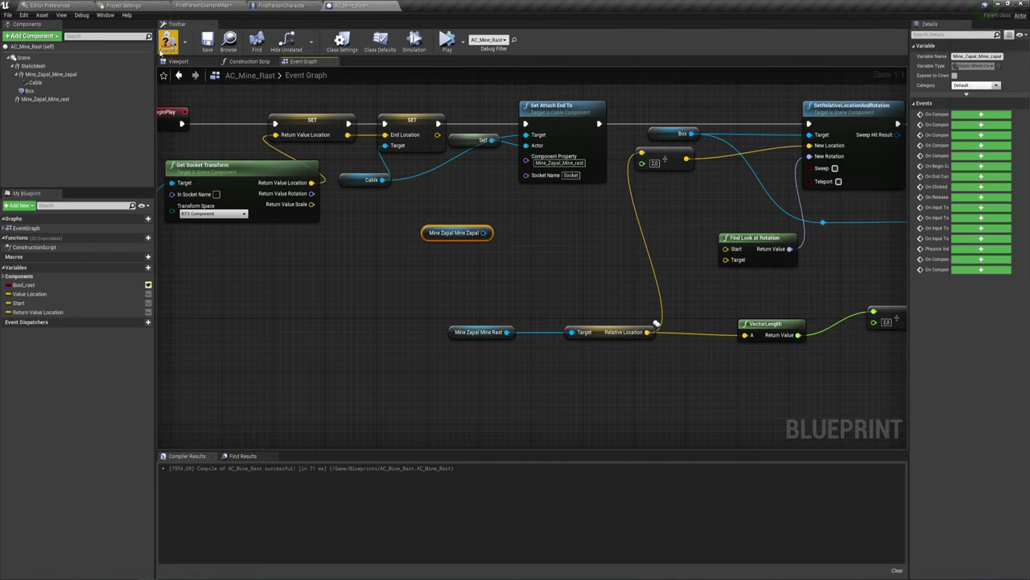
Add a Get Socket Location node from Mine Zapal Mine Zapal with In Socket Name 'Socket'
click(189, 62)
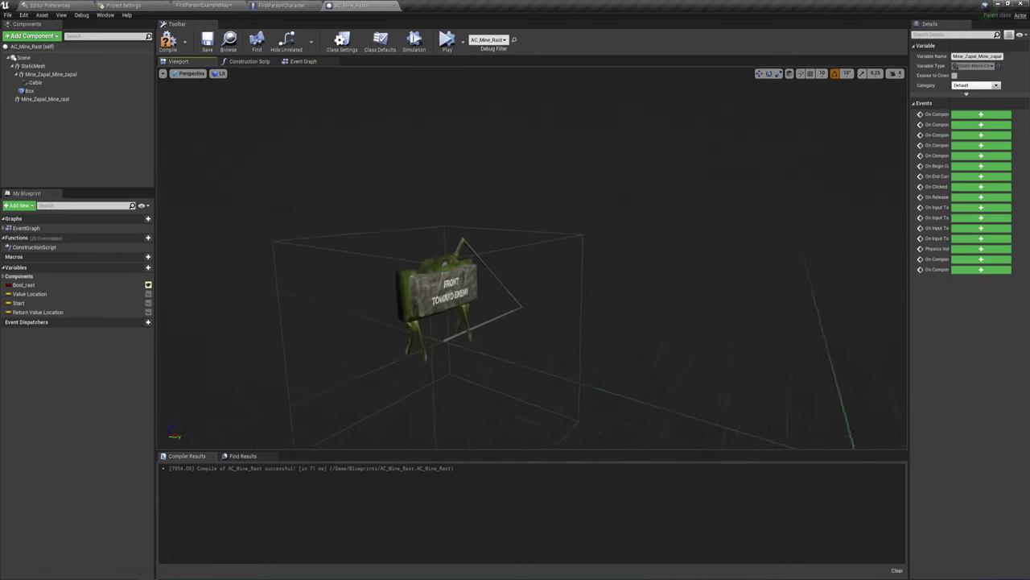
click(51, 74)
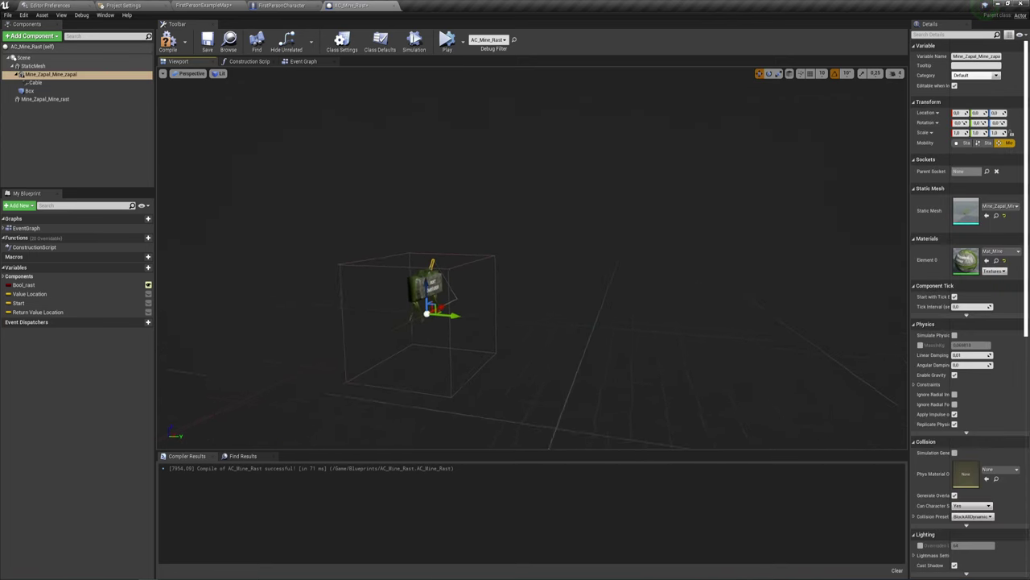
click(311, 62)
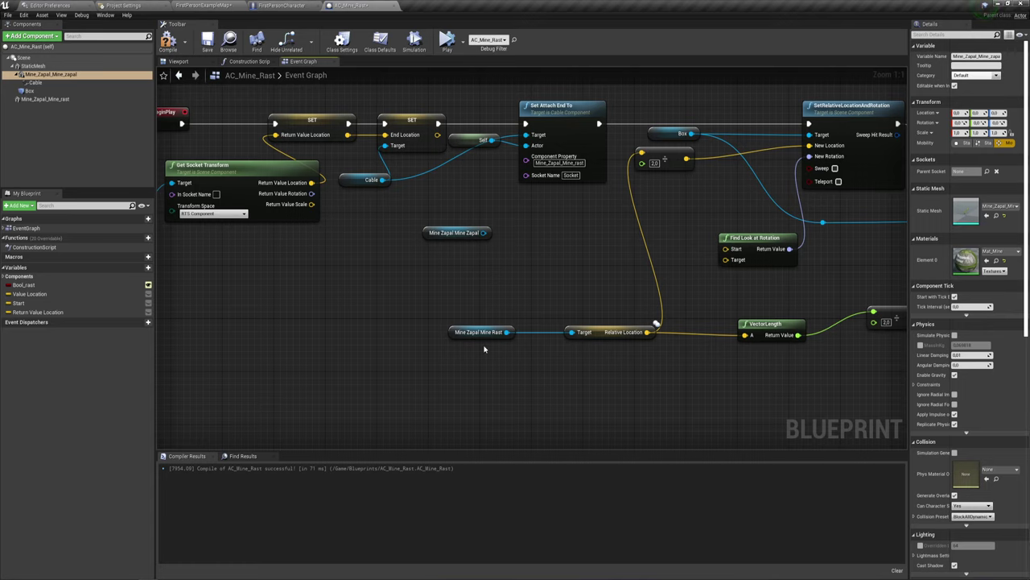
mouse_move(469, 332)
mouse_down()
mouse_move(441, 325)
mouse_move(441, 298)
mouse_up()
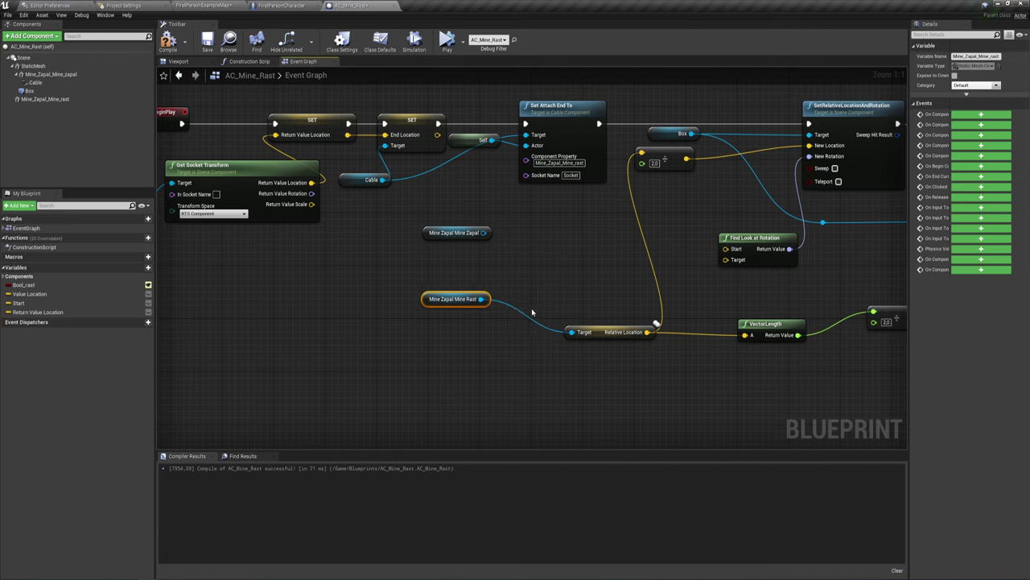
drag(483, 233, 530, 223)
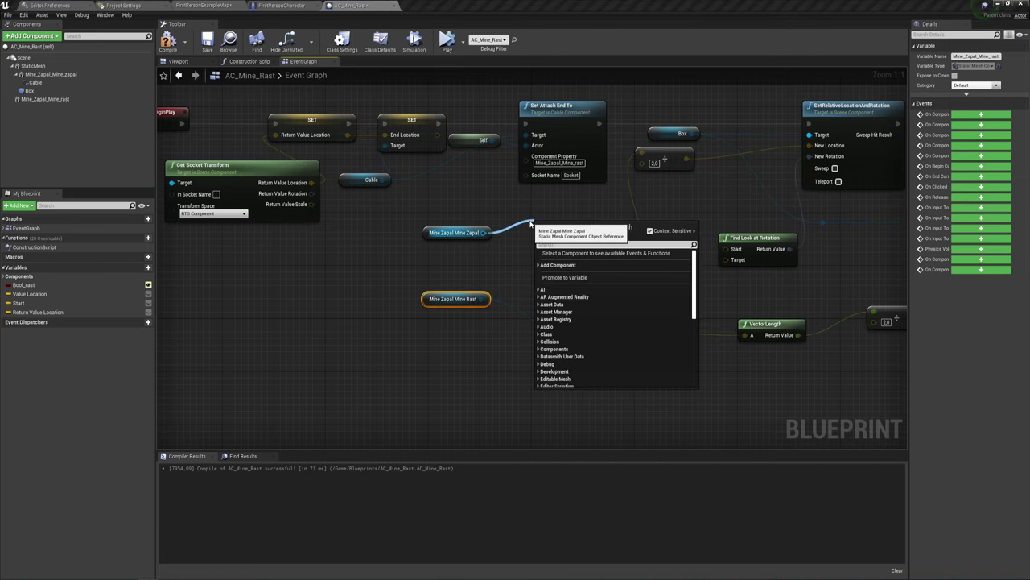
text(get)
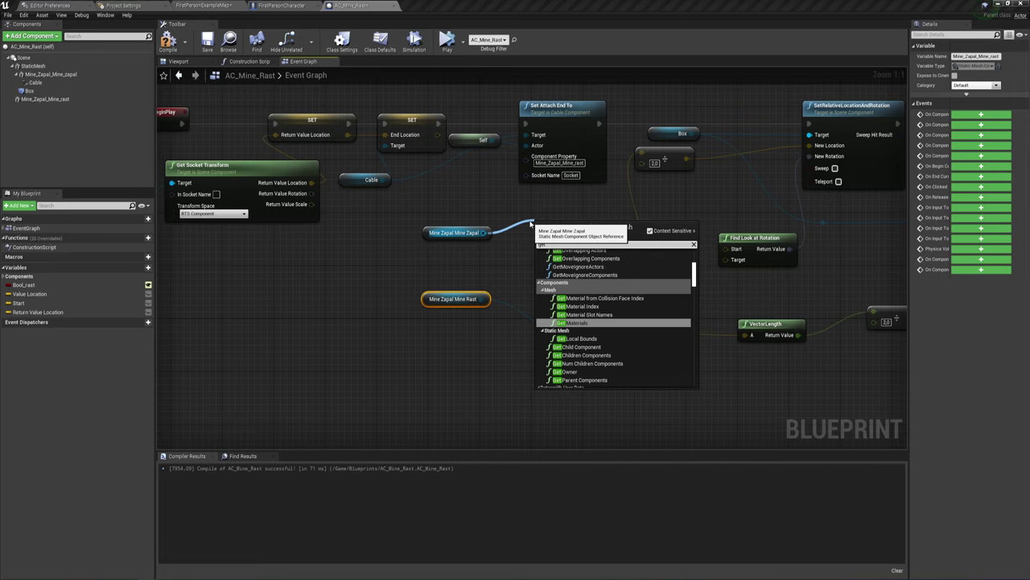
text( so)
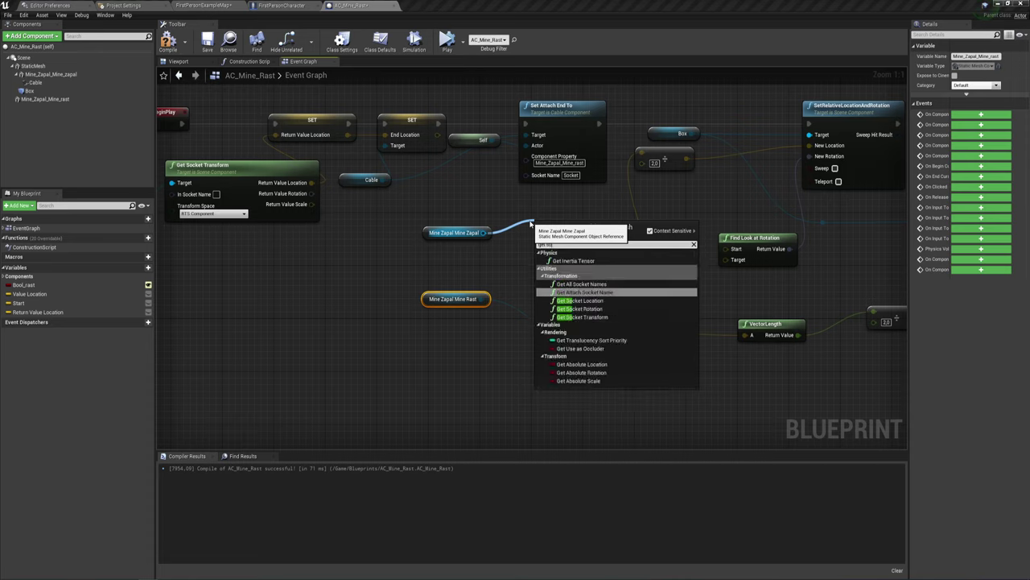
click(580, 300)
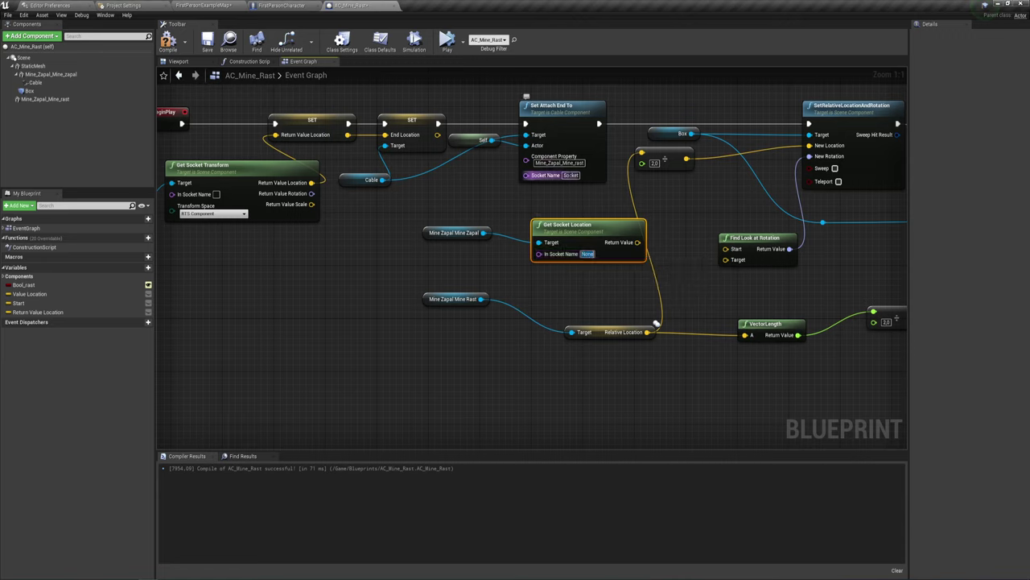
click(586, 254)
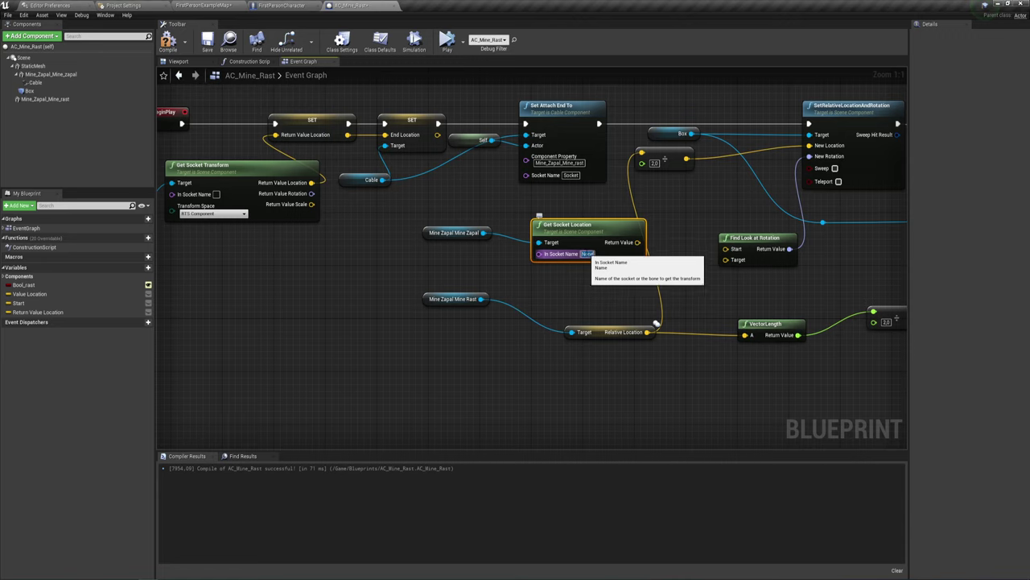
text(Socket)
key(Return)
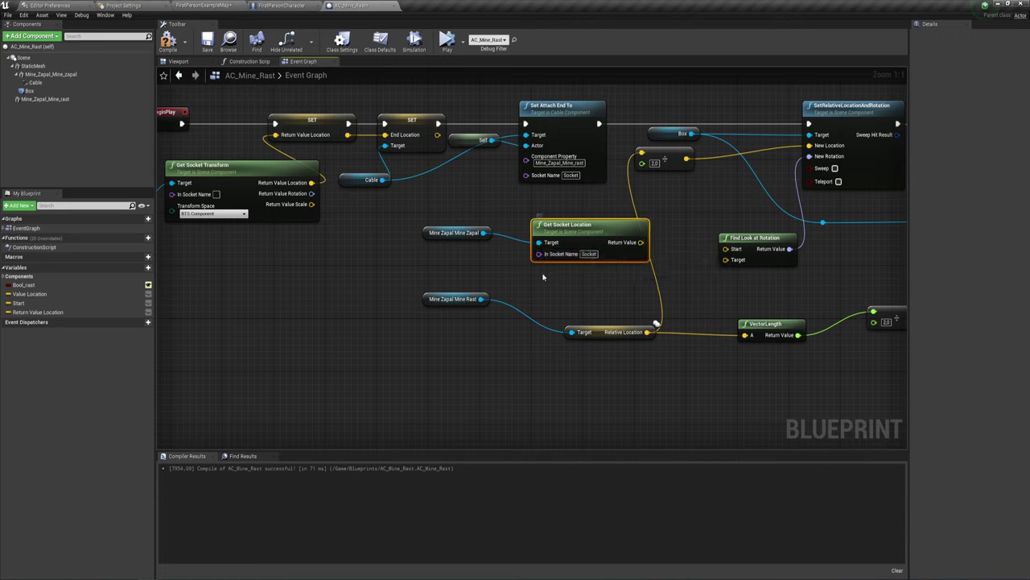
Duplicate it for Mine Zapal Mine Rast and wire both Return Values into Find Look at Rotation's Start and Target
key(ctrl+c)
key(ctrl+v)
mouse_move(569, 277)
mouse_down()
mouse_move(556, 270)
mouse_move(509, 302)
mouse_move(482, 299)
mouse_up()
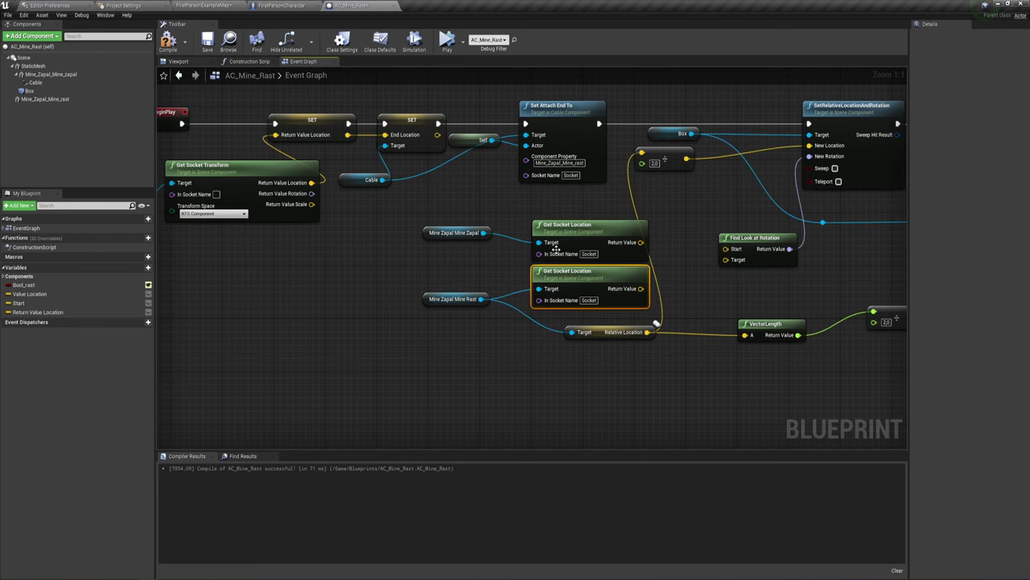
right_drag(660, 286, 563, 285)
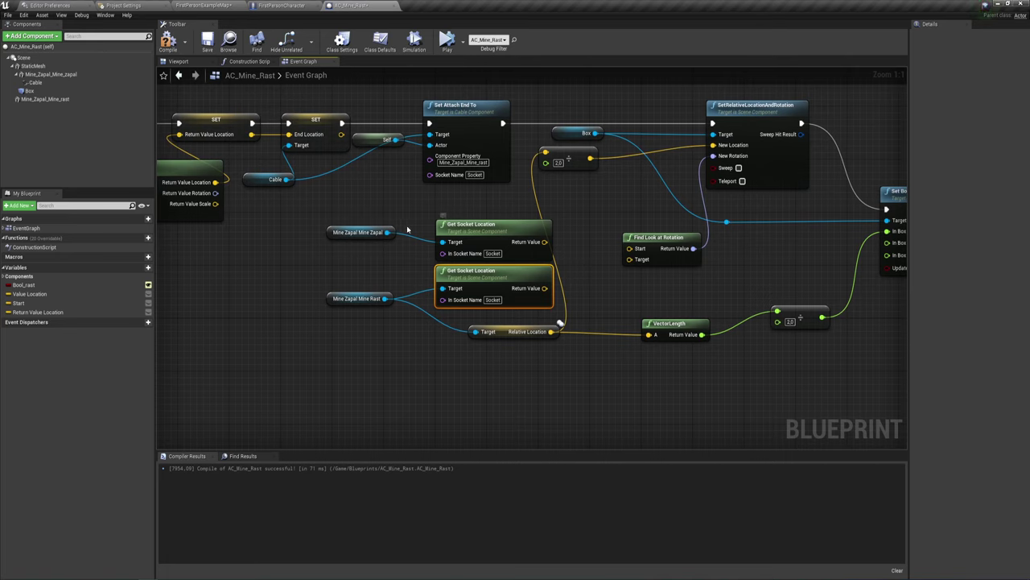
mouse_move(323, 206)
mouse_down()
mouse_move(336, 225)
mouse_move(451, 242)
mouse_up()
drag(544, 242, 628, 251)
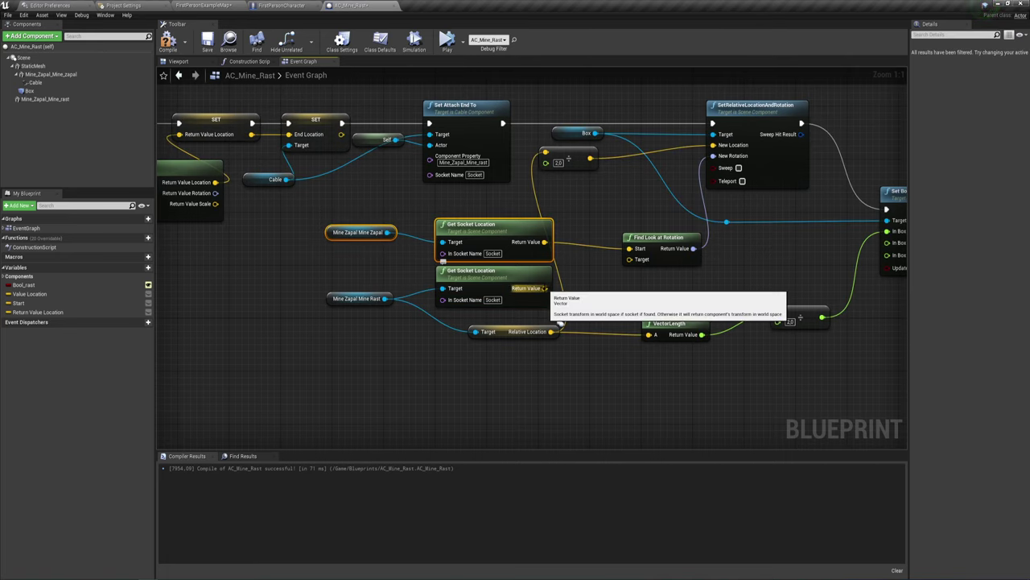
mouse_move(545, 288)
mouse_down()
mouse_move(612, 273)
mouse_move(629, 259)
mouse_up()
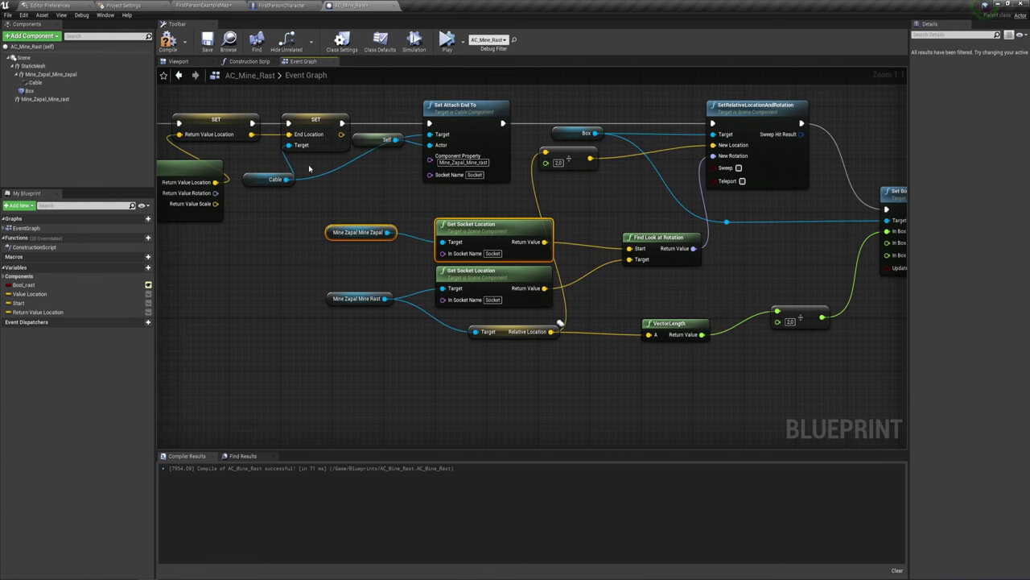
click(206, 5)
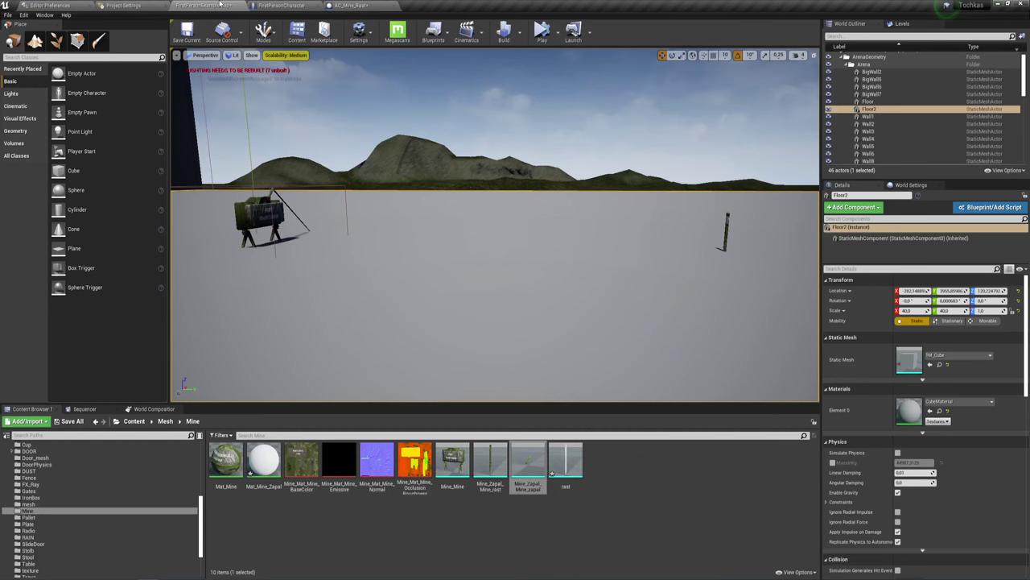
click(542, 32)
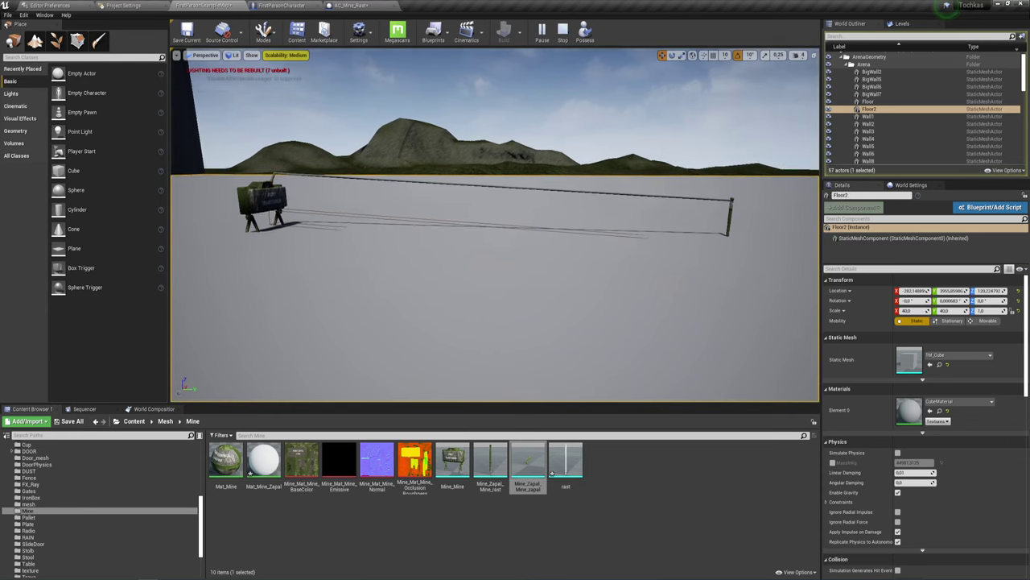
key(w)
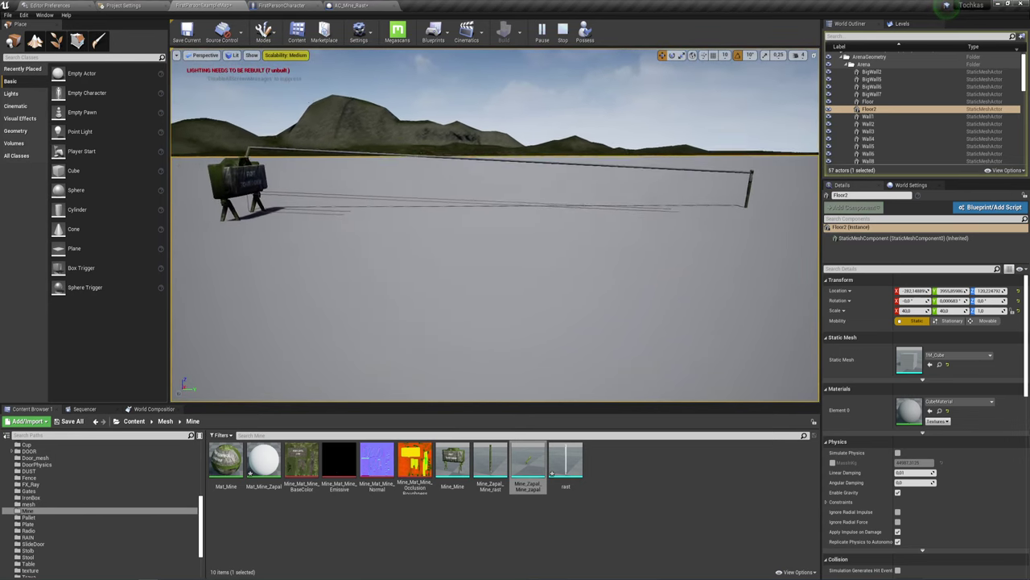
mouse_move(495, 226)
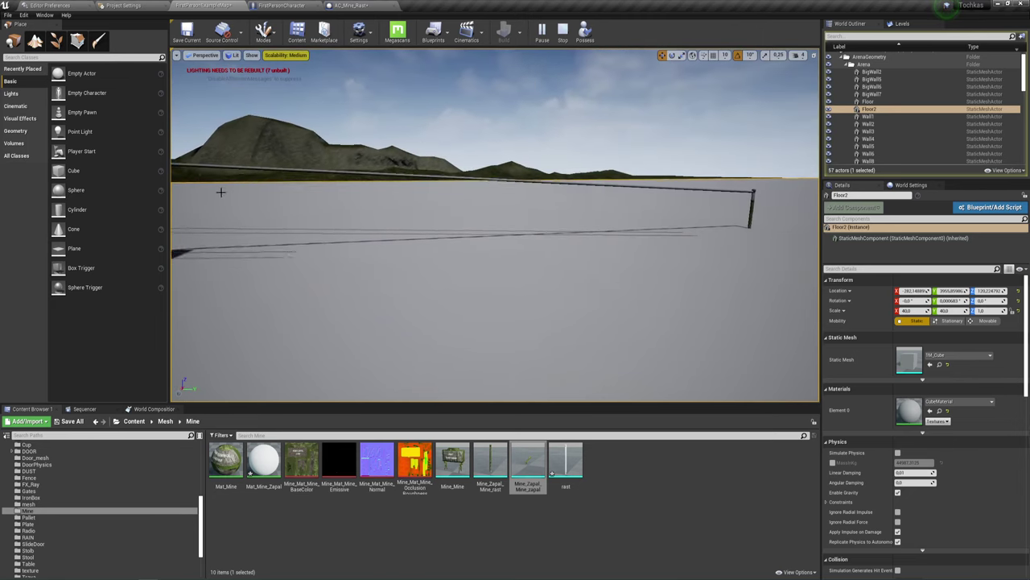
mouse_move(363, 227)
key(w)
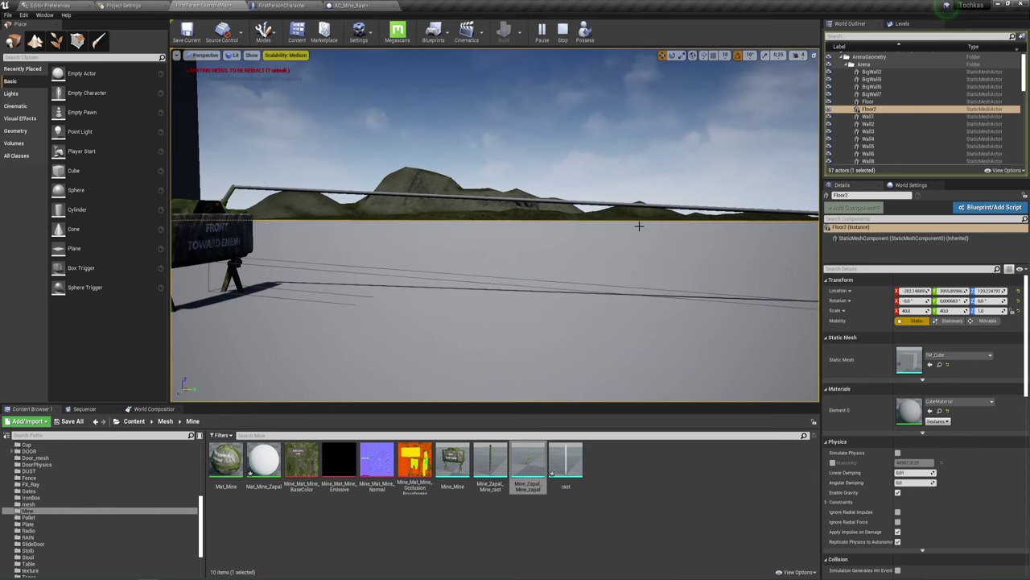
key(Escape)
Bring up the AC_Mine_Rast Event Graph and shift the ÷ 2.0 node slightly right and down
click(351, 5)
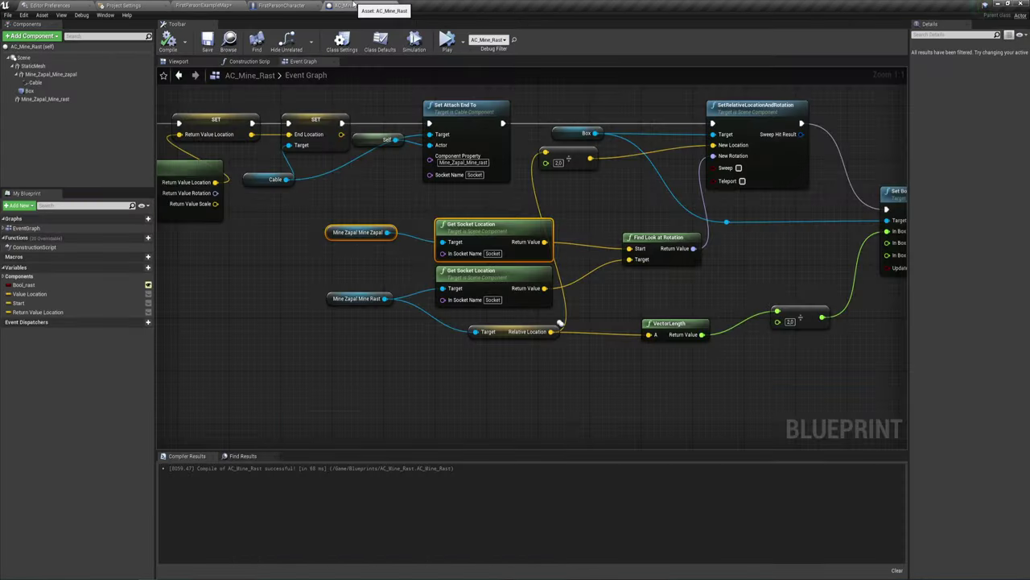
mouse_move(565, 259)
right_down()
mouse_move(524, 185)
mouse_move(593, 289)
mouse_move(557, 271)
mouse_move(505, 293)
right_up()
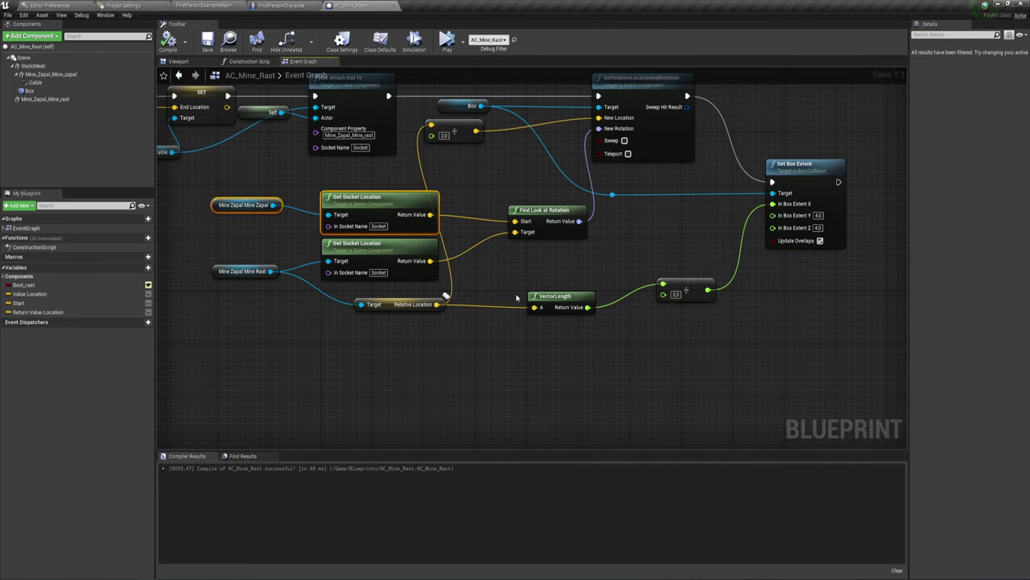
mouse_move(462, 211)
right_down()
mouse_move(509, 237)
mouse_move(456, 245)
mouse_move(513, 255)
right_up()
right_drag(249, 269, 545, 278)
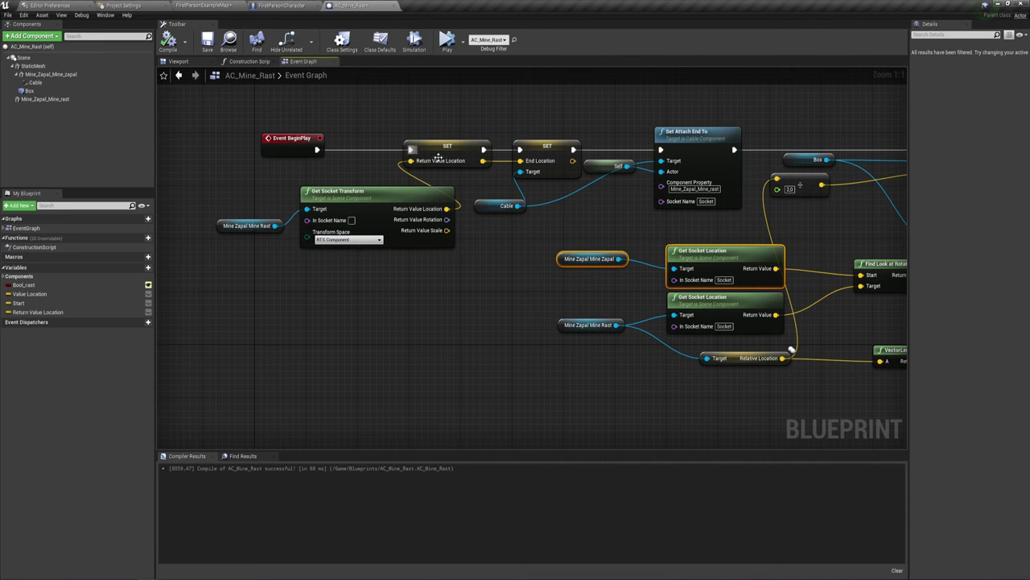
right_drag(530, 212, 508, 208)
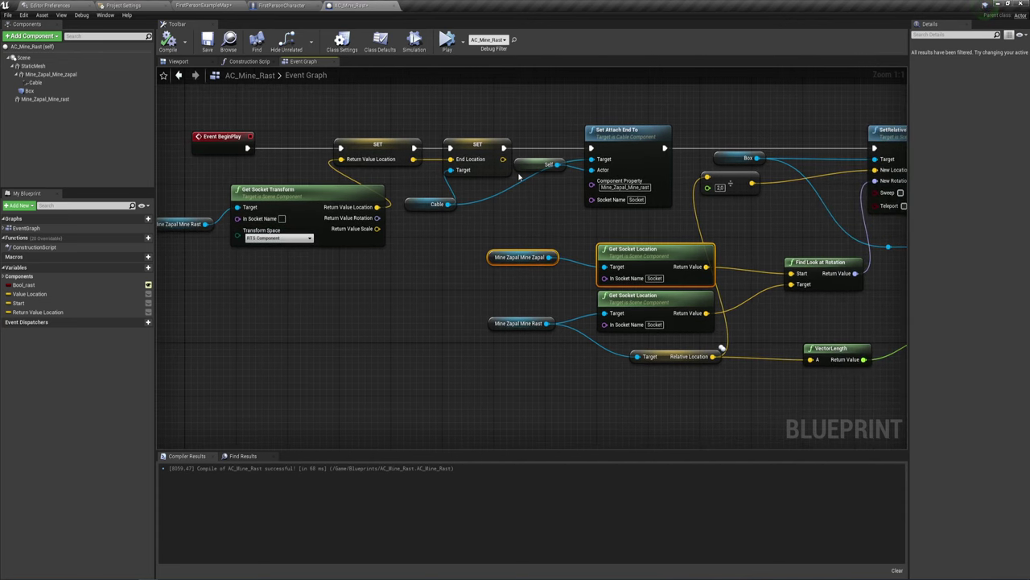
right_drag(417, 276, 215, 205)
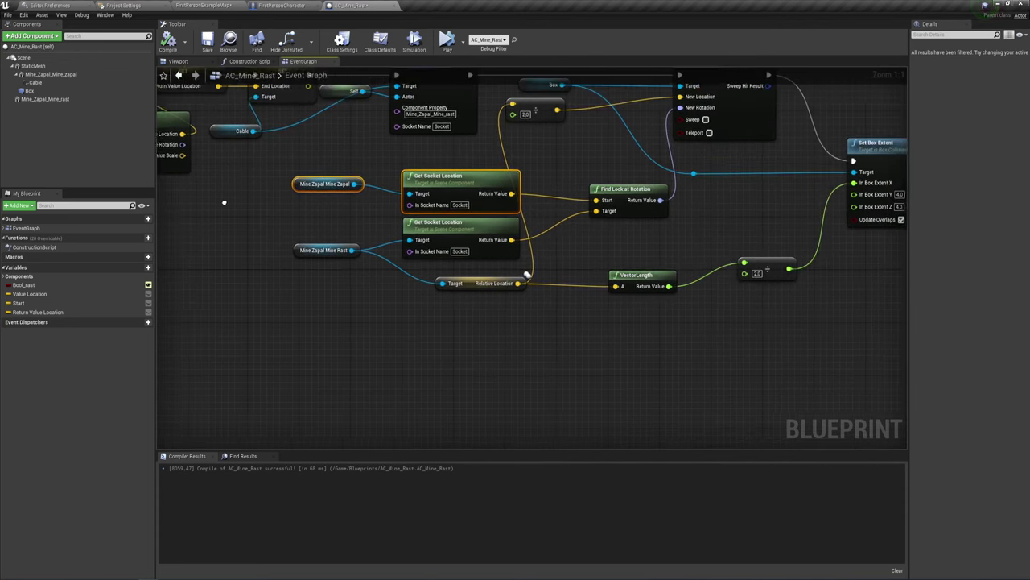
mouse_move(563, 245)
right_down()
mouse_move(521, 258)
mouse_move(550, 310)
mouse_move(561, 285)
mouse_move(513, 285)
right_up()
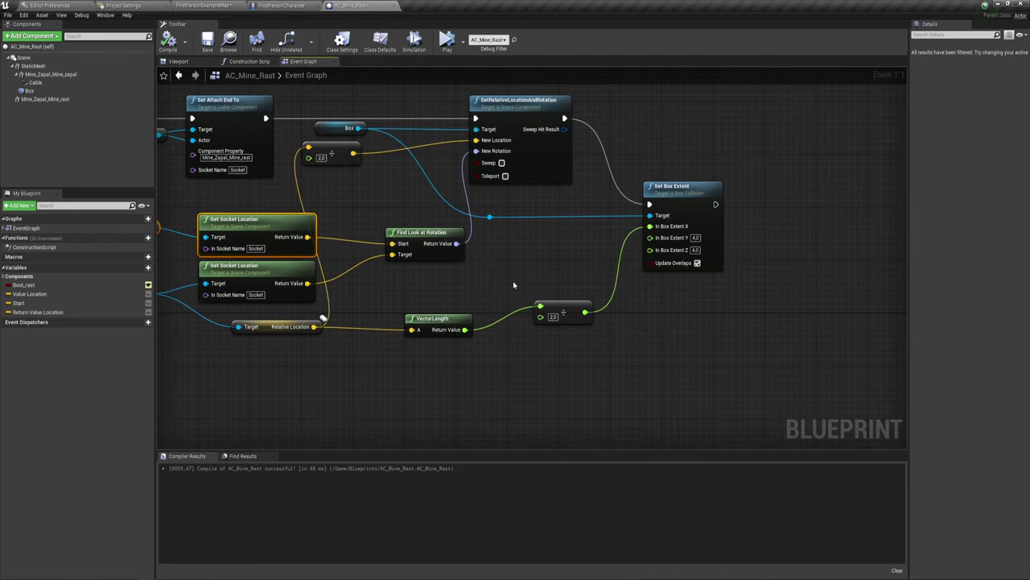
right_drag(553, 194, 613, 274)
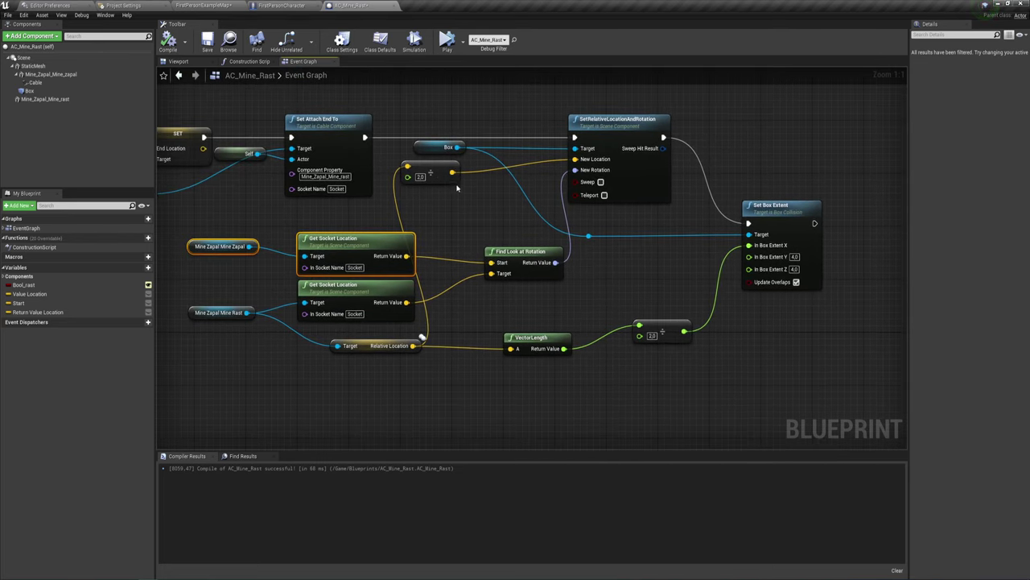
drag(451, 175, 502, 188)
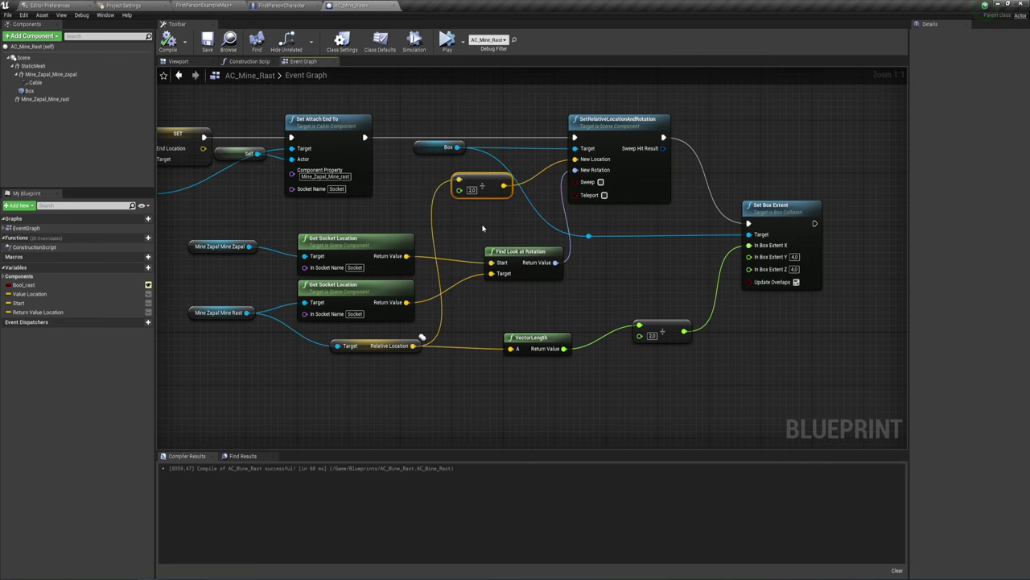
right_drag(482, 228, 516, 219)
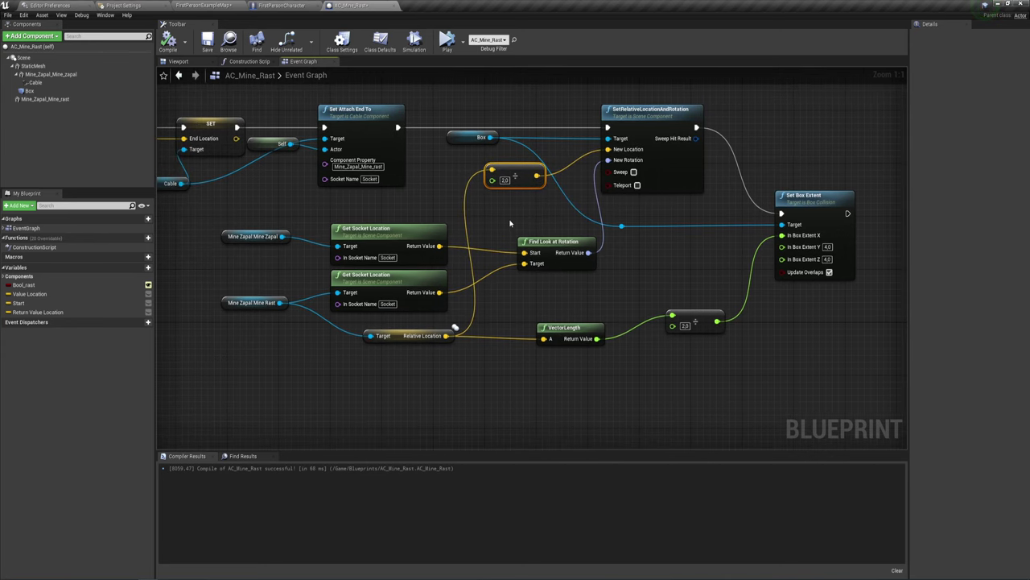
Select Mine_Zapal_Mine_rast and orbit the 3D viewport to inspect the mine parts
click(45, 99)
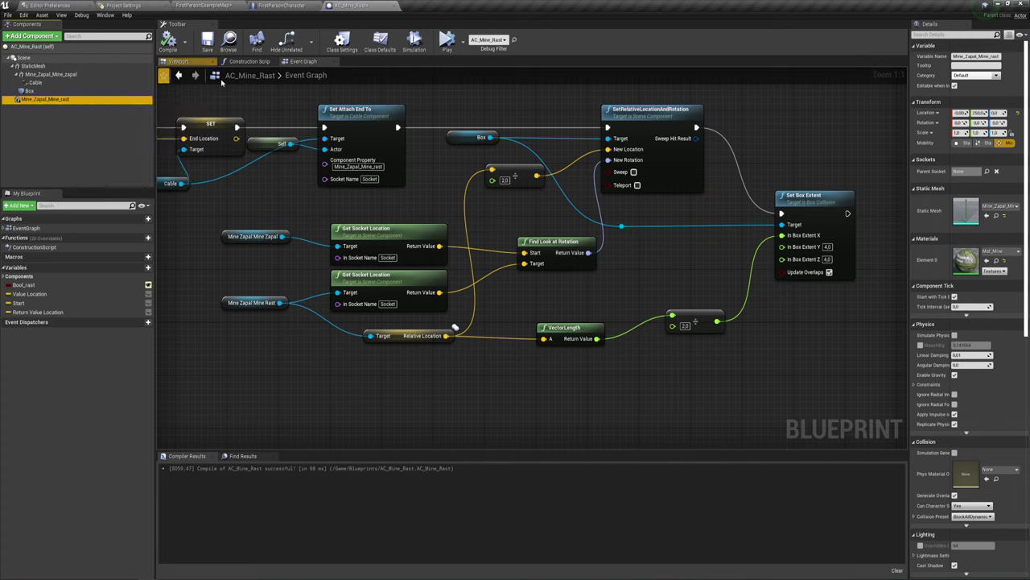
click(188, 64)
right_drag(681, 287, 692, 302)
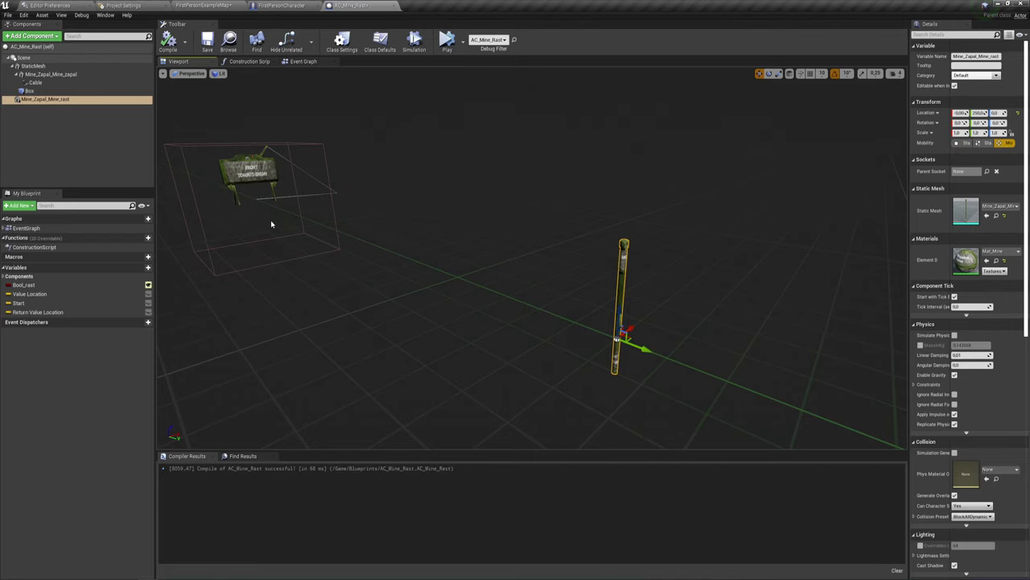
mouse_move(451, 286)
right_down()
mouse_move(380, 291)
mouse_move(749, 381)
mouse_move(735, 389)
right_up()
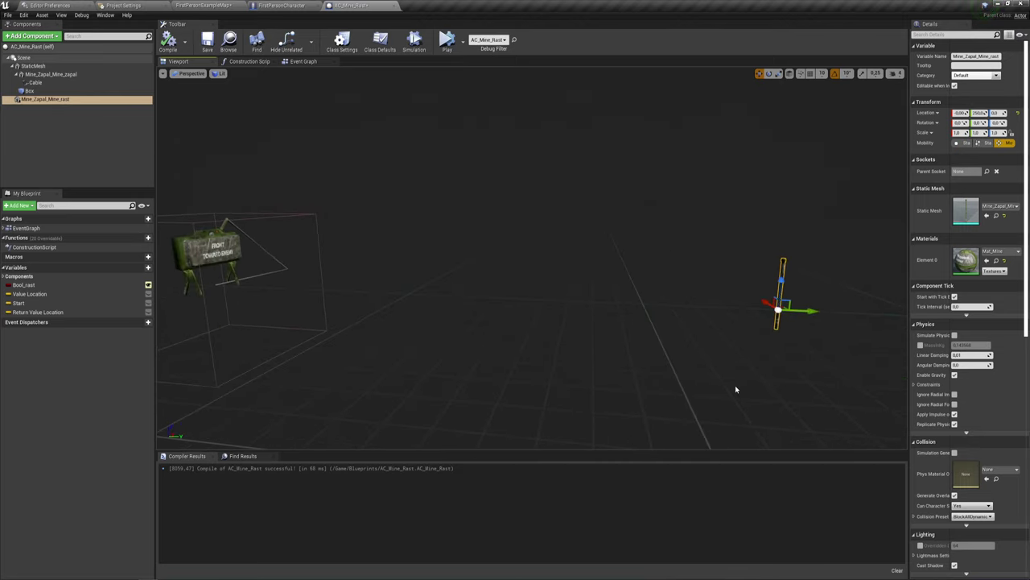
Back in the Event Graph, drag a wire from Mine Zapal Mine Rast and search 'rela'
click(313, 64)
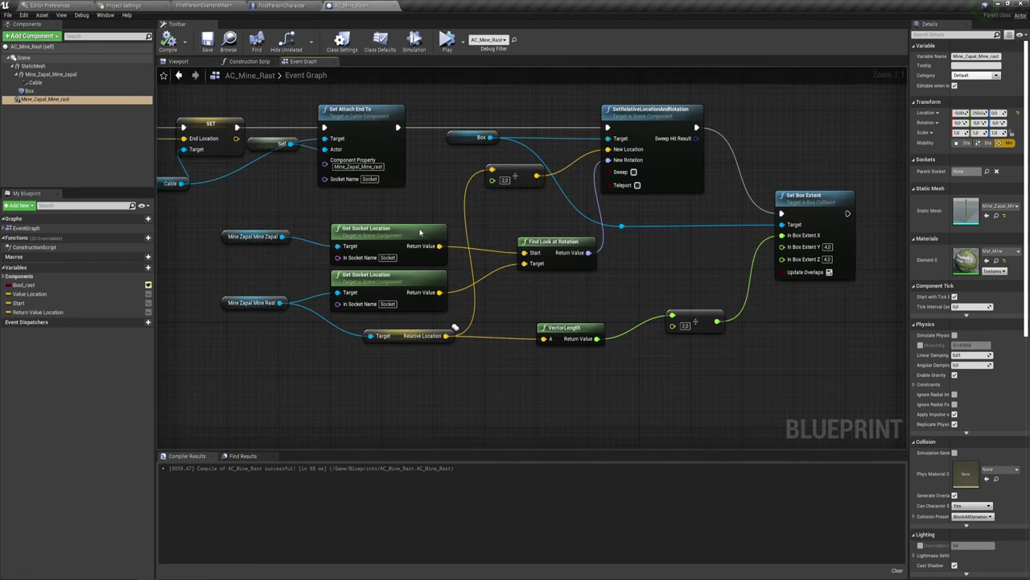
right_drag(458, 324, 479, 284)
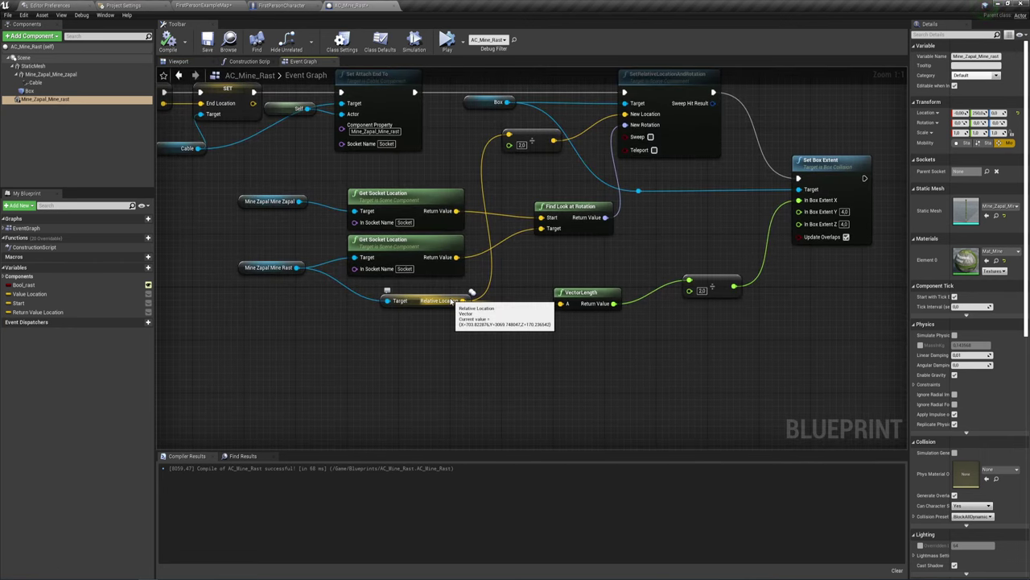
drag(297, 267, 375, 320)
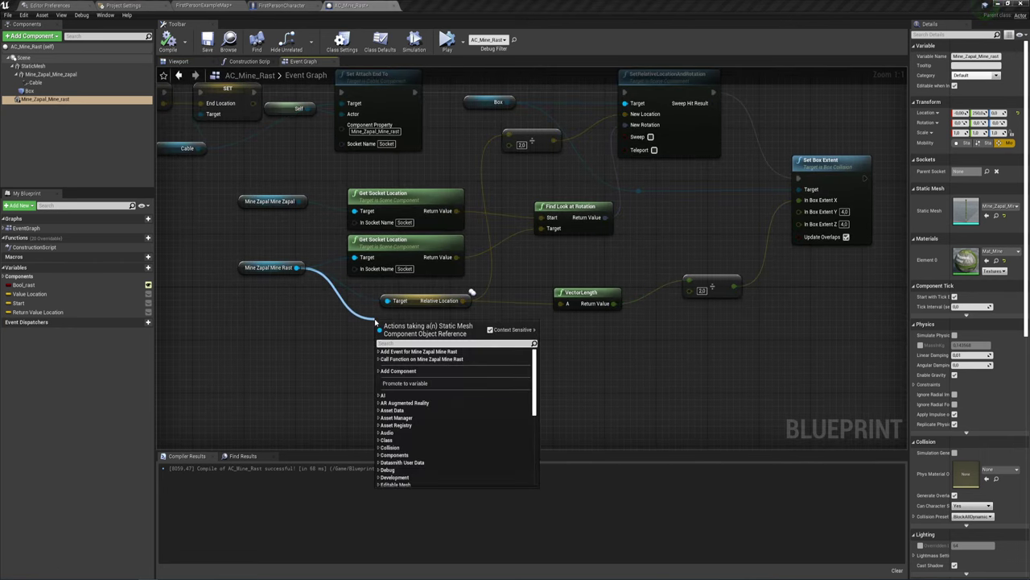
text(rela)
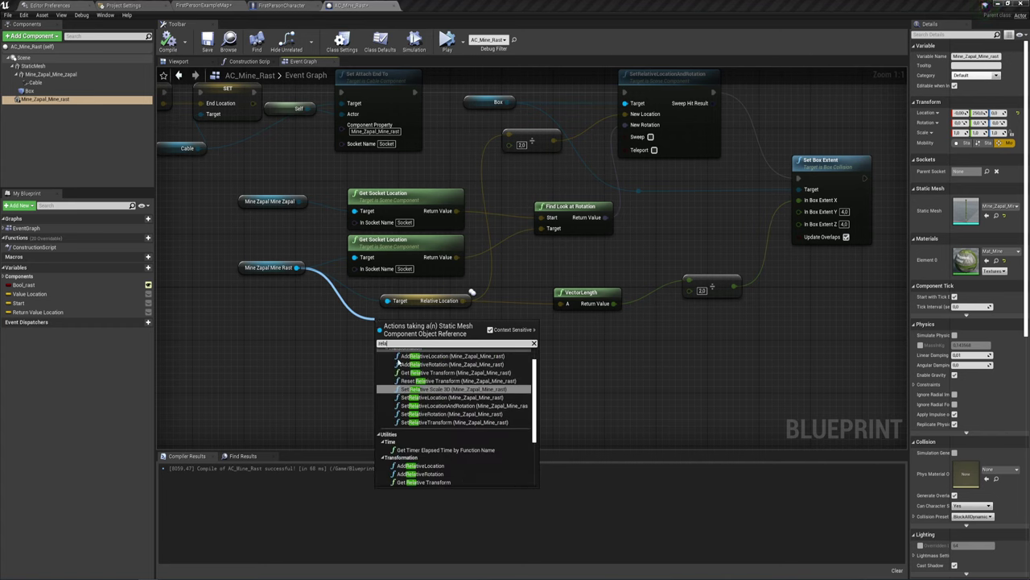
Replace a mistaken AddRelativeLocation node with a Relative Location getter for Mine Zapal Mine Rast
click(429, 466)
key(Delete)
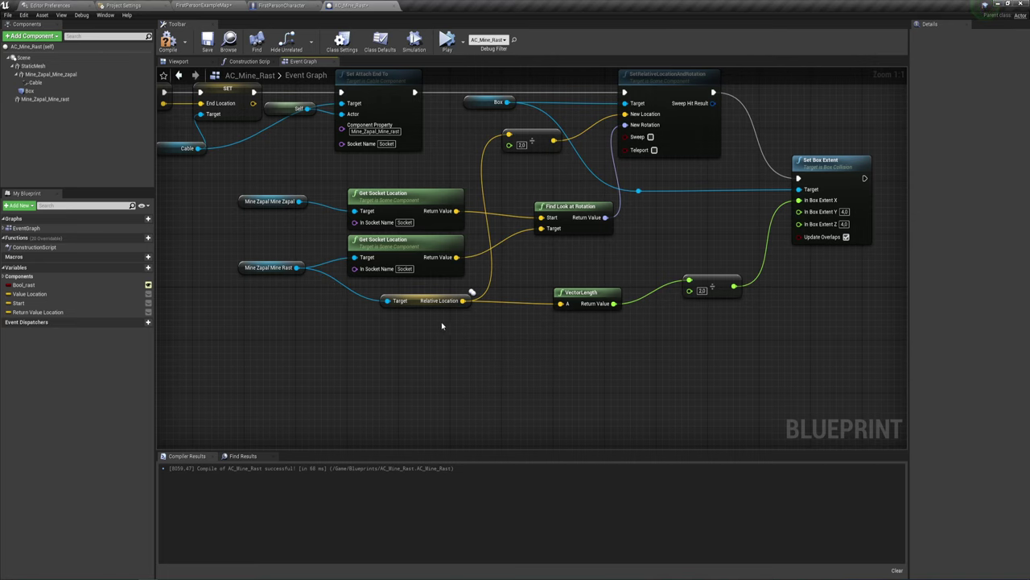
drag(297, 267, 360, 359)
text(get l)
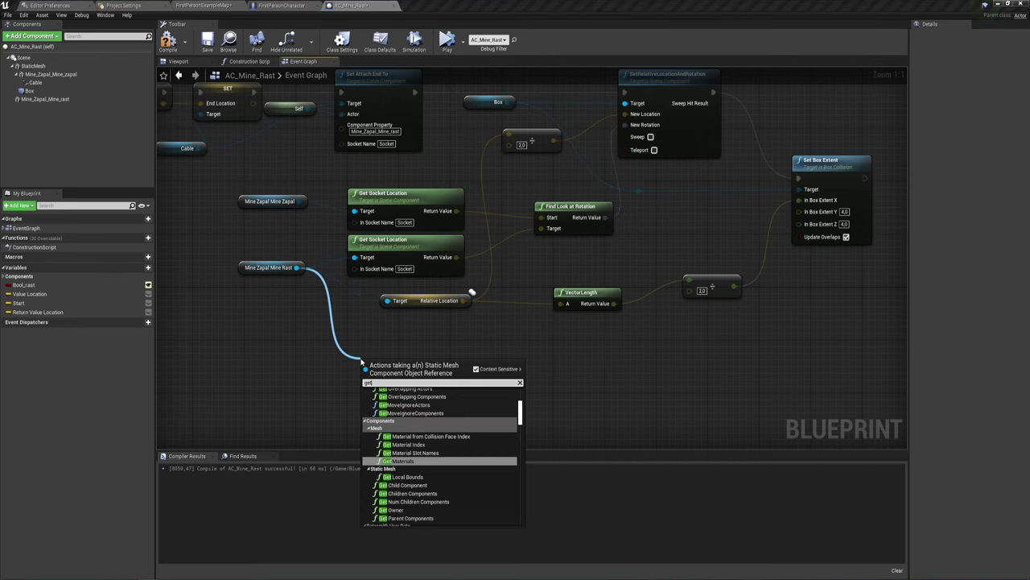
key(BackSpace)
text(rela)
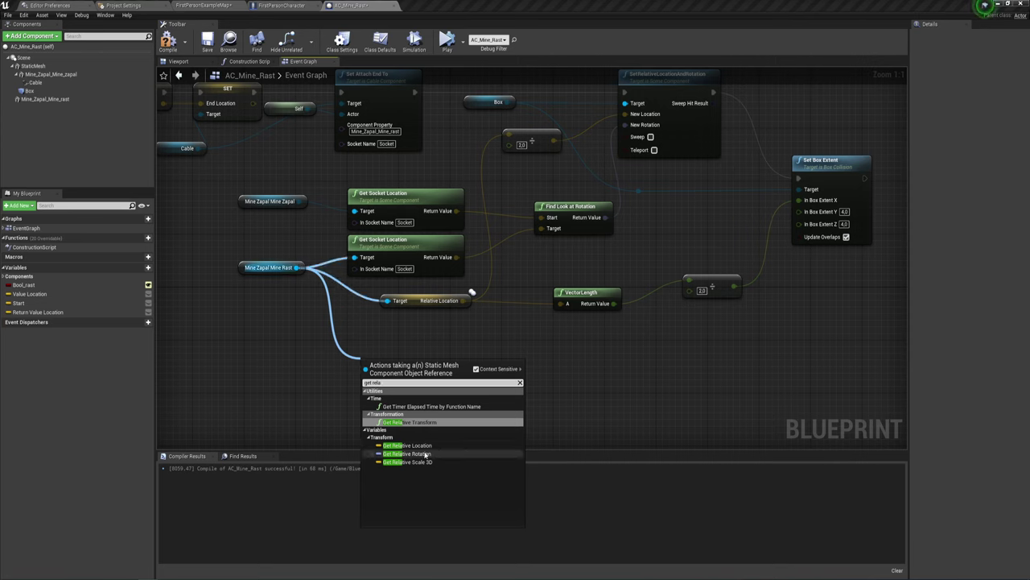
click(427, 446)
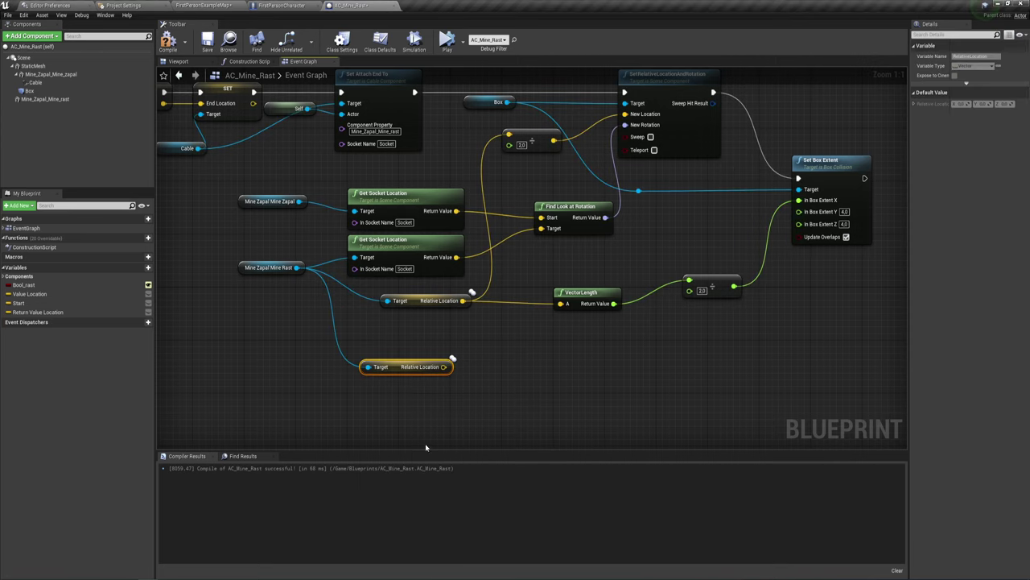
Split the Relative Location pin into X, Y, Z and feed Z into a new float math node
right_click(443, 368)
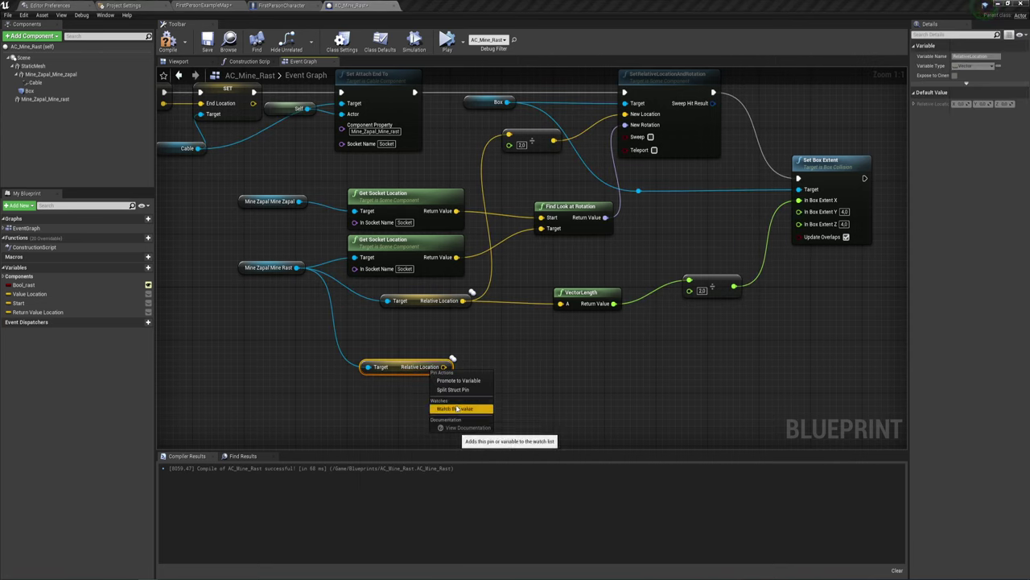
click(460, 390)
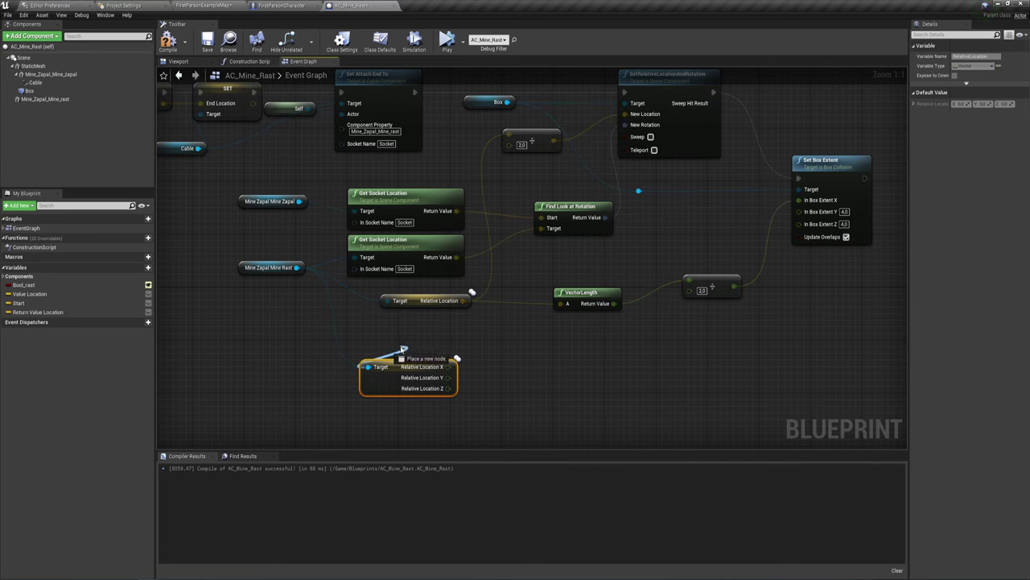
mouse_move(378, 368)
mouse_down()
mouse_move(366, 354)
mouse_move(406, 357)
mouse_up()
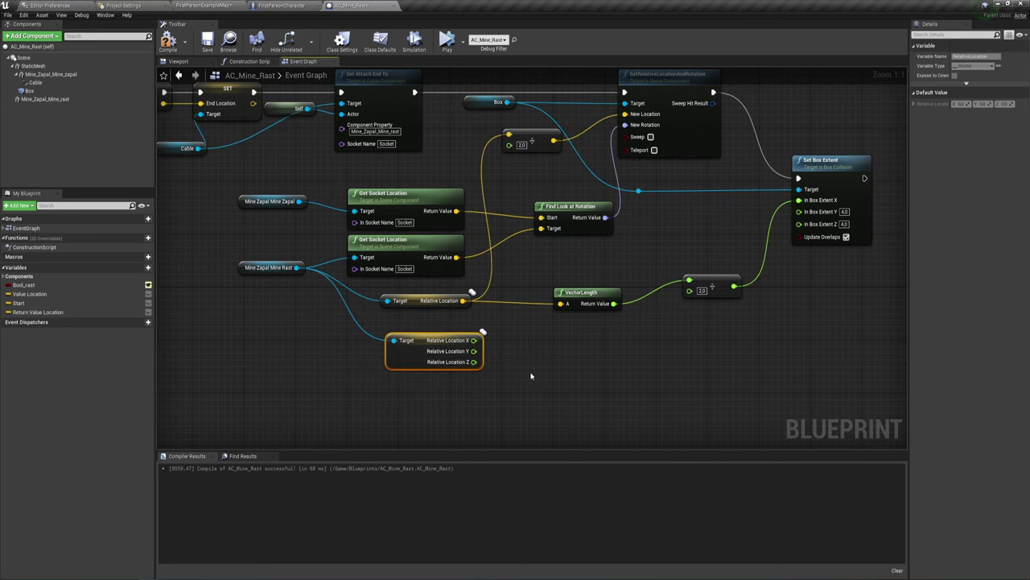
mouse_move(532, 343)
right_down()
mouse_move(512, 329)
mouse_move(492, 349)
right_up()
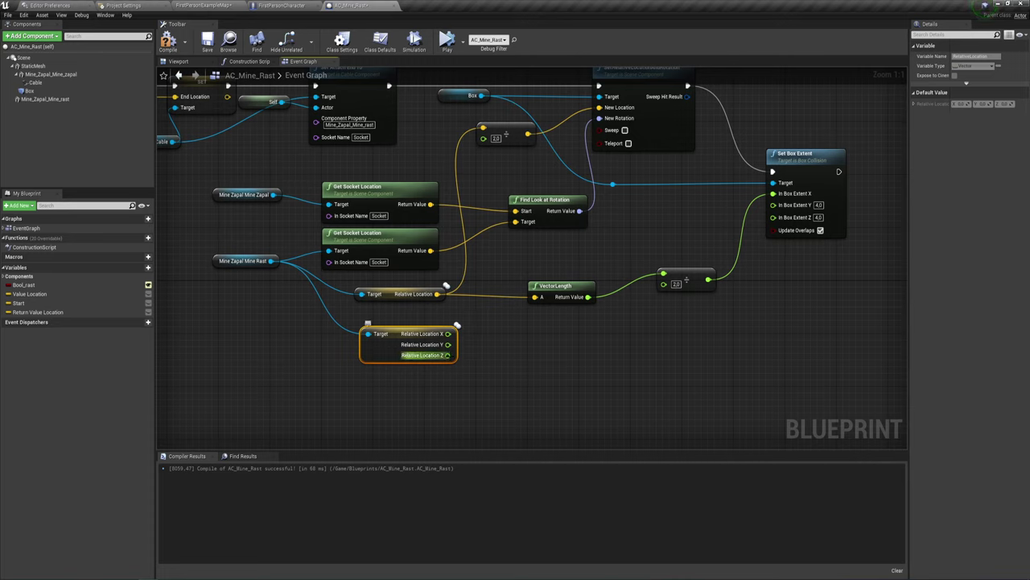
drag(448, 355, 481, 352)
text(*)
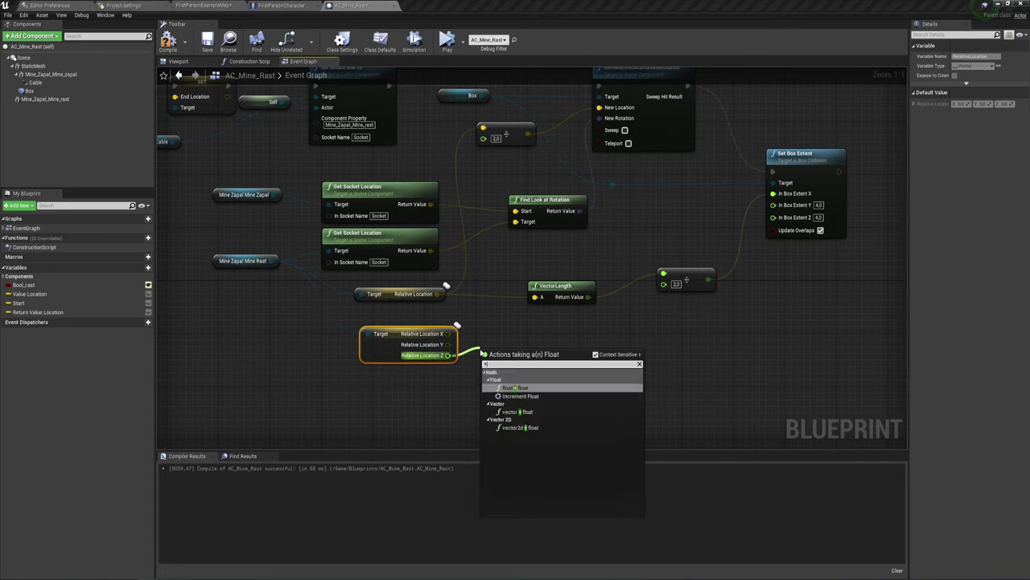
click(524, 388)
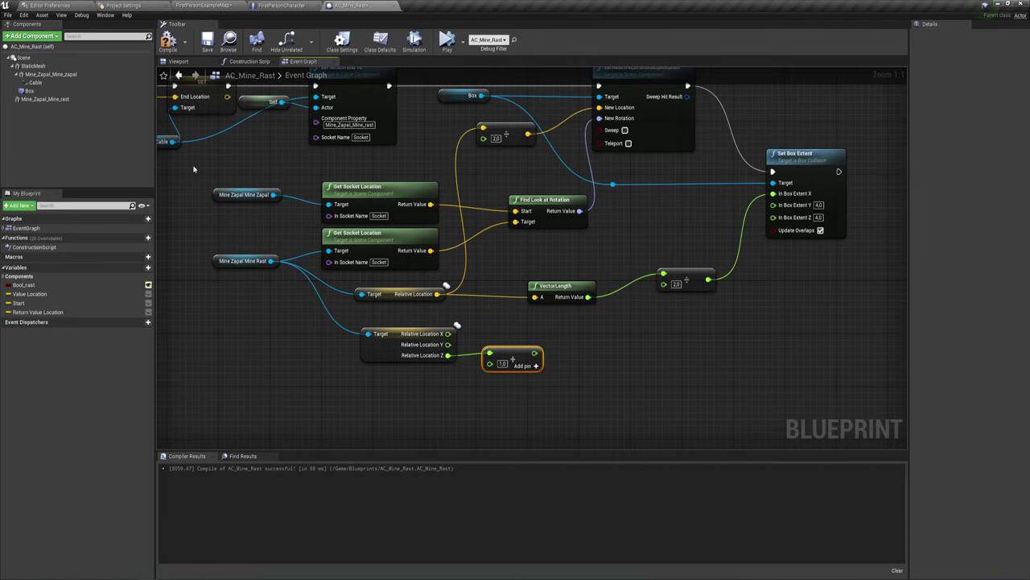
Select the pole mesh in the viewport, add and remove a temporary Scene1 component, then return to the Event Graph
click(178, 61)
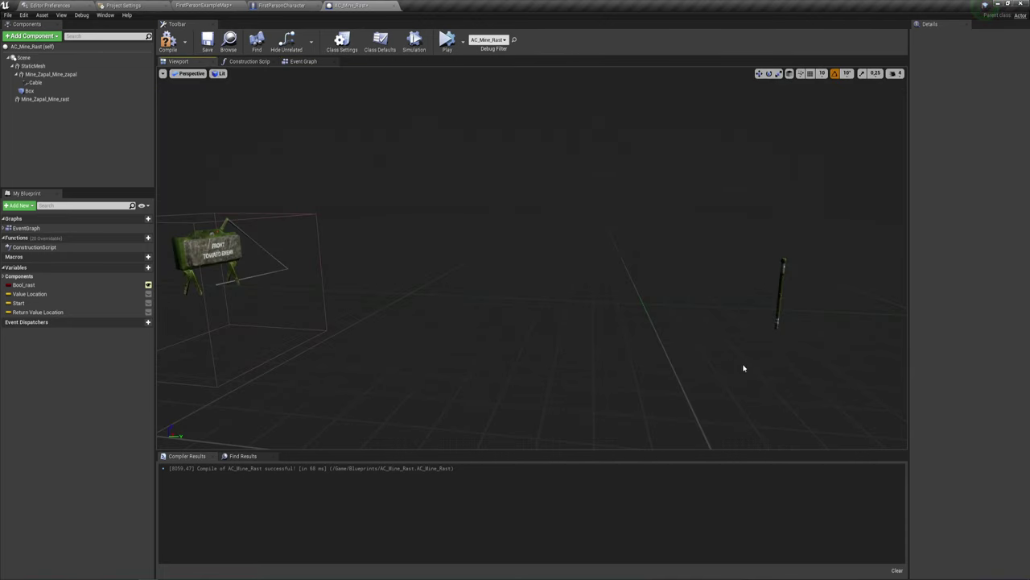
right_drag(744, 368, 791, 373)
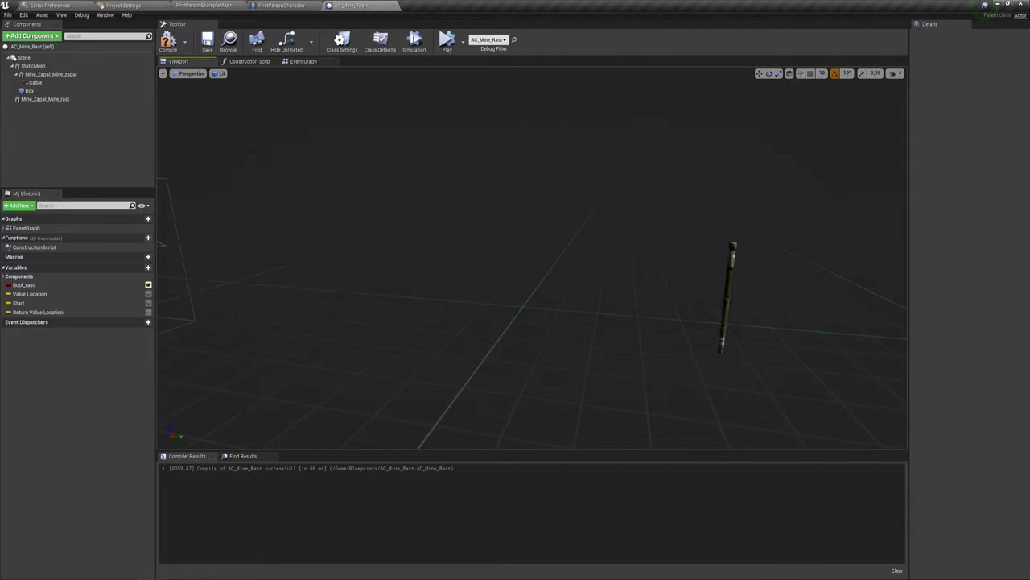
click(726, 324)
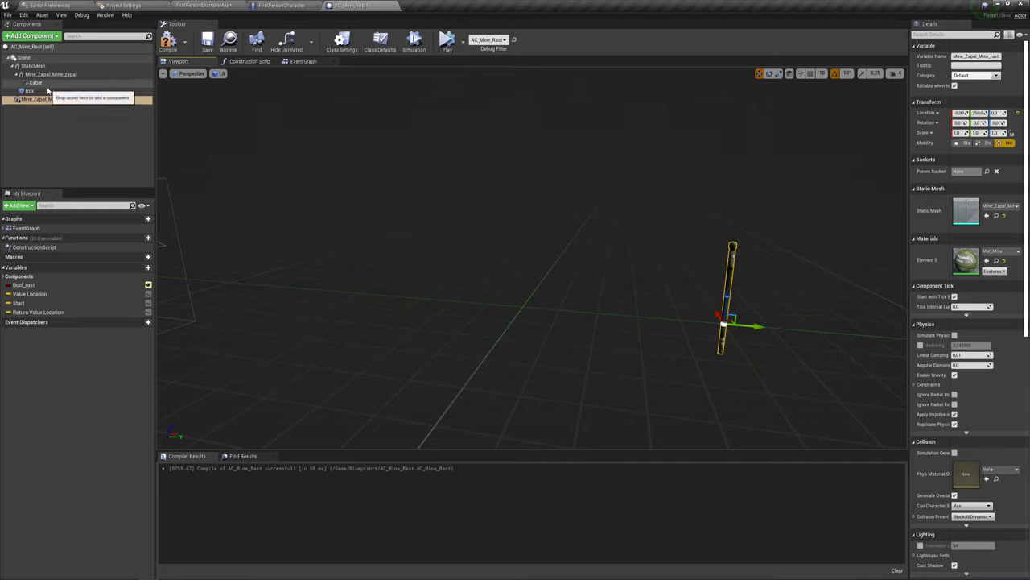
click(51, 38)
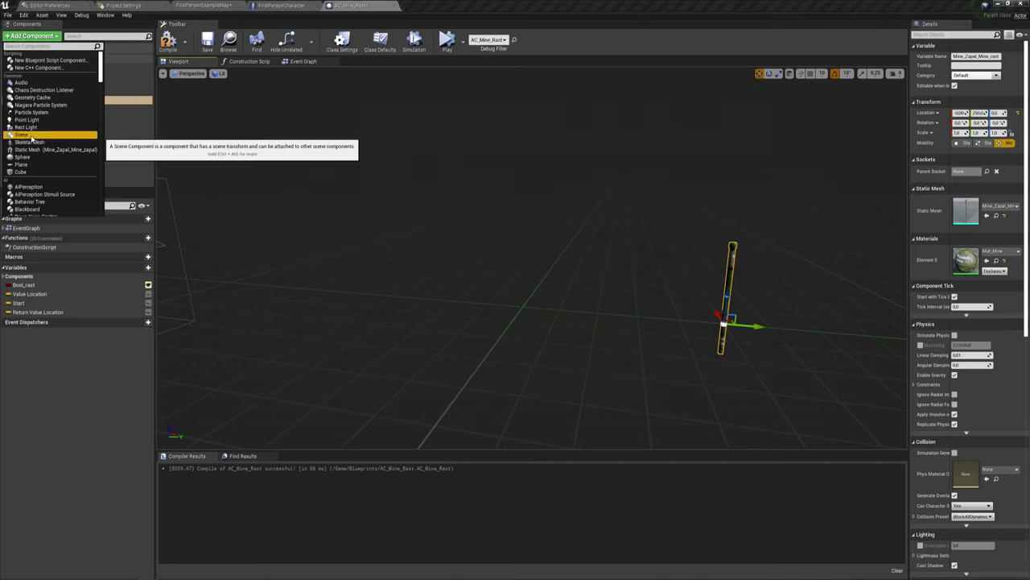
click(36, 136)
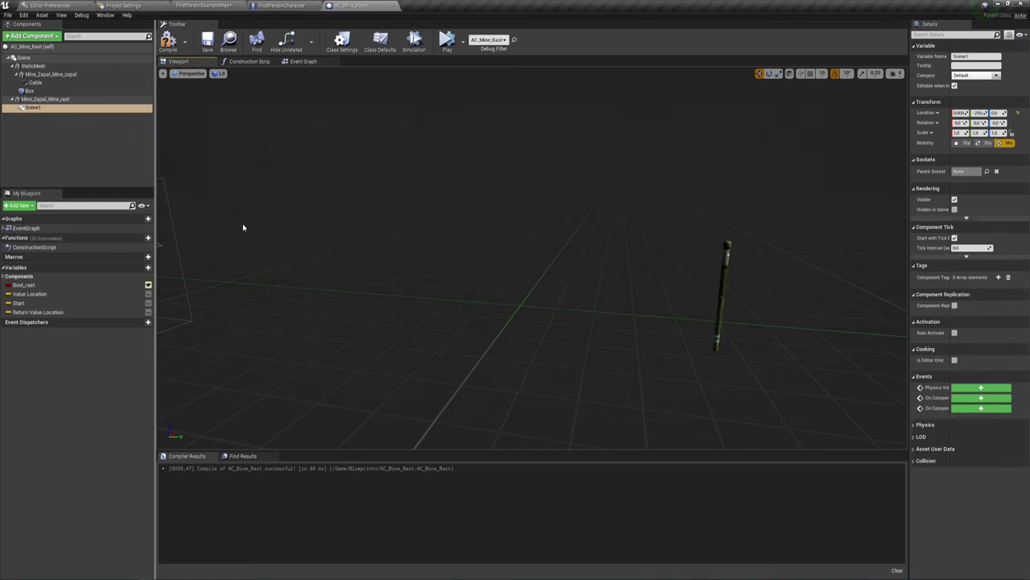
right_drag(304, 269, 265, 269)
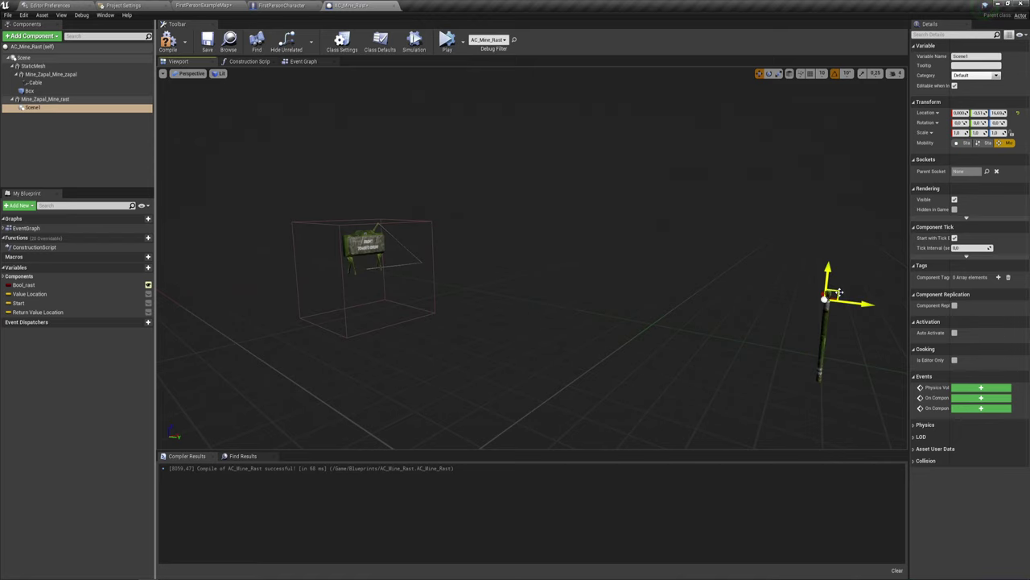
key(Delete)
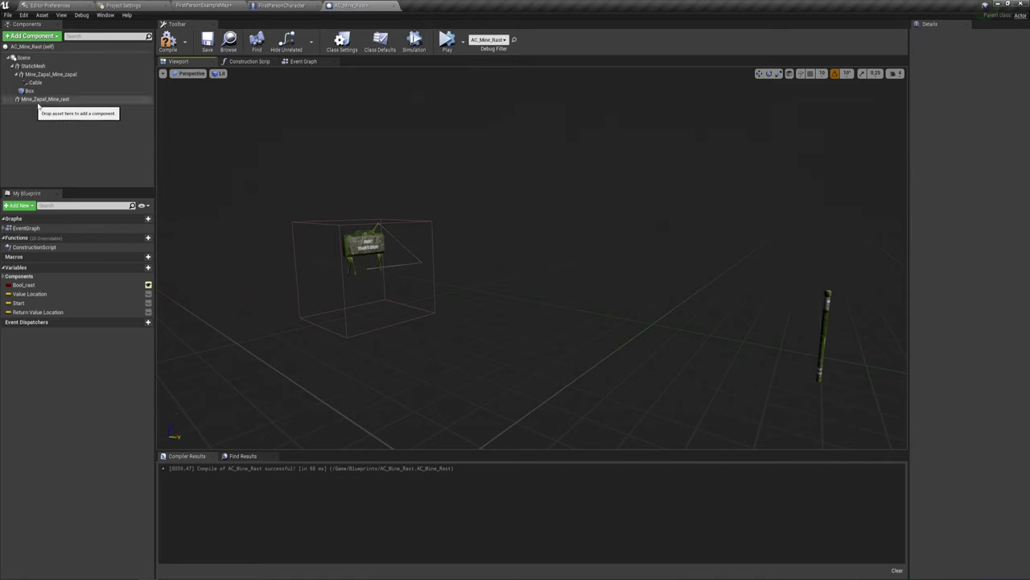
click(303, 61)
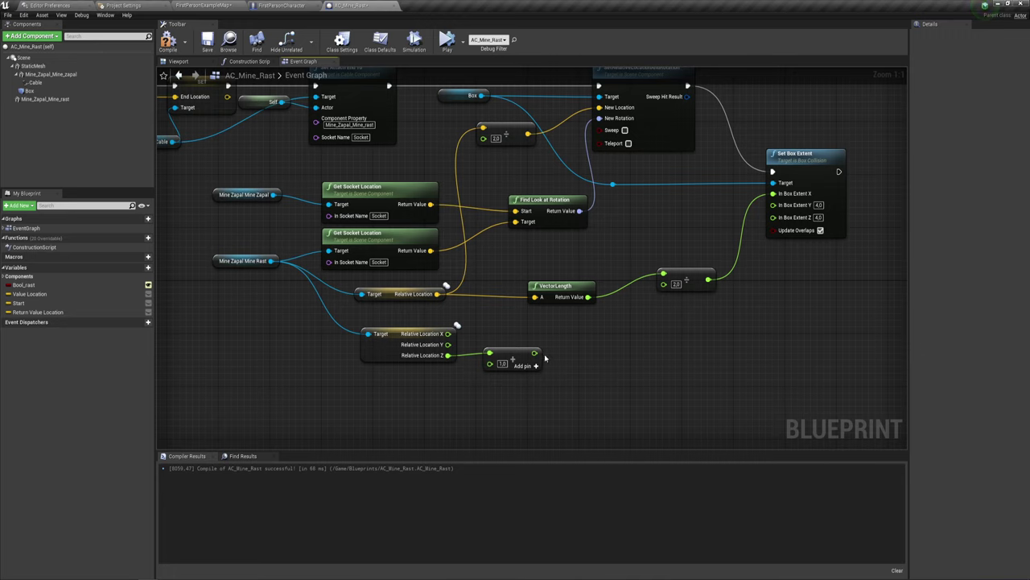
Set the add offset to 16.0, split New Location into X, Y, Z, and wire the add result into Z
click(502, 363)
right_drag(506, 196, 445, 213)
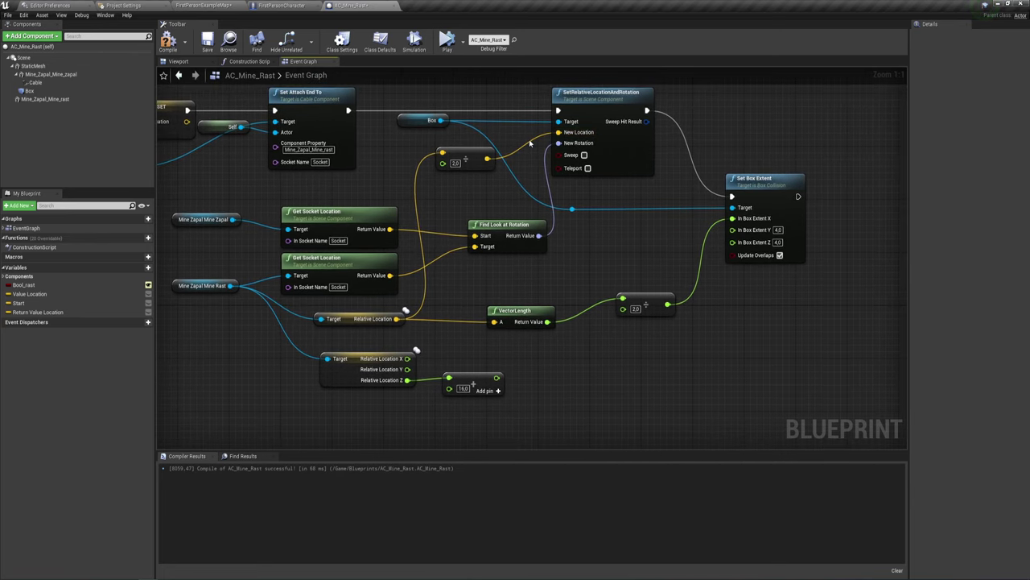
right_click(566, 131)
click(596, 143)
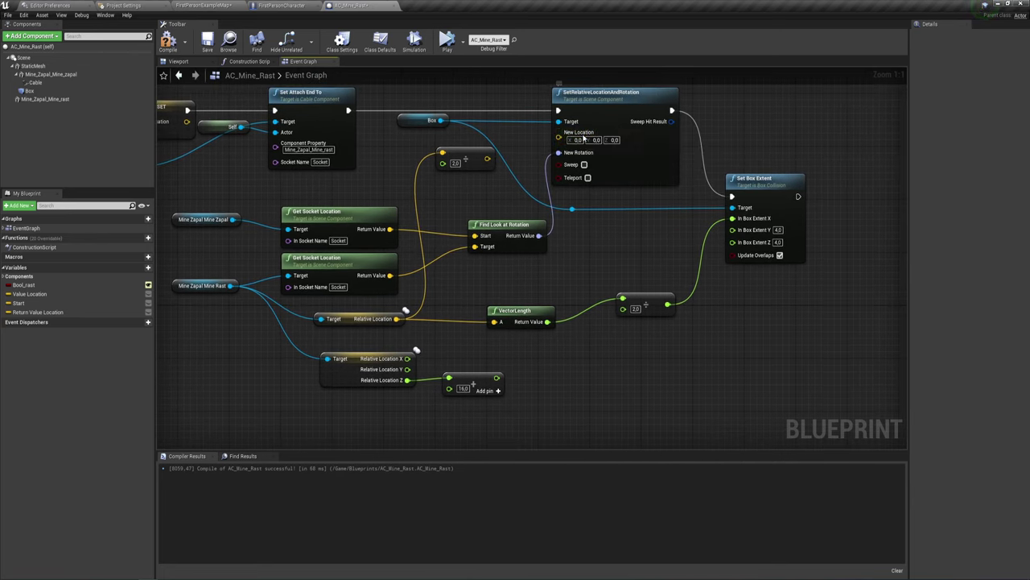
right_click(583, 136)
click(610, 154)
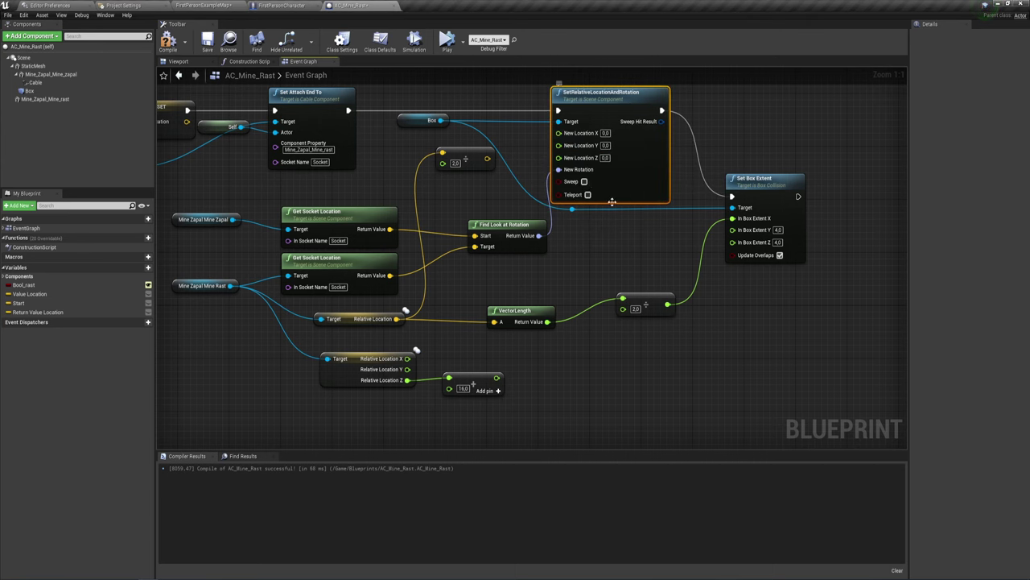
right_drag(602, 181, 634, 183)
drag(592, 161, 529, 381)
Drag a wire from Relative Location X toward New Location to bring up its float actions
mouse_move(442, 361)
mouse_down()
mouse_move(567, 146)
mouse_move(594, 141)
mouse_up()
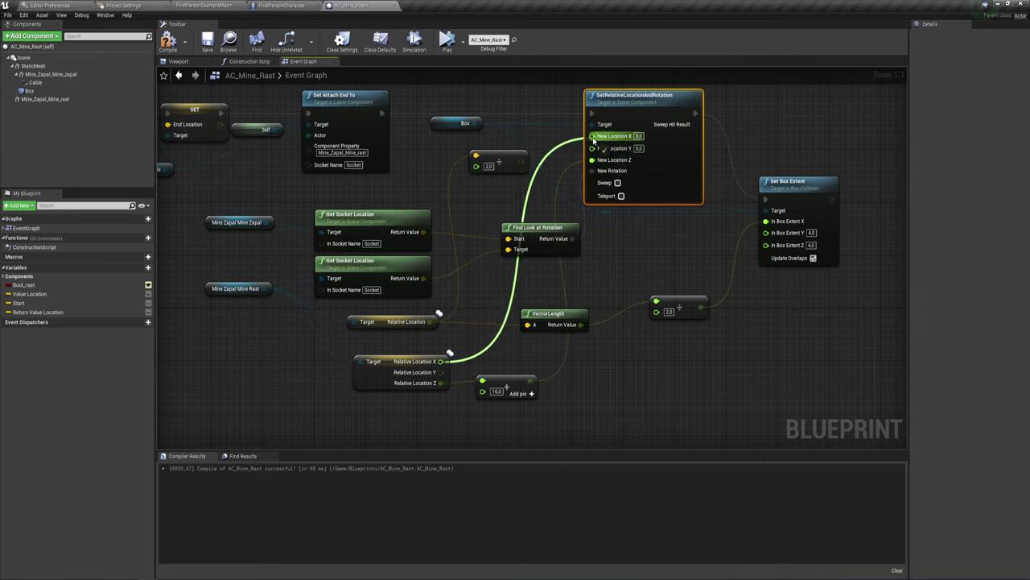
drag(594, 142, 476, 156)
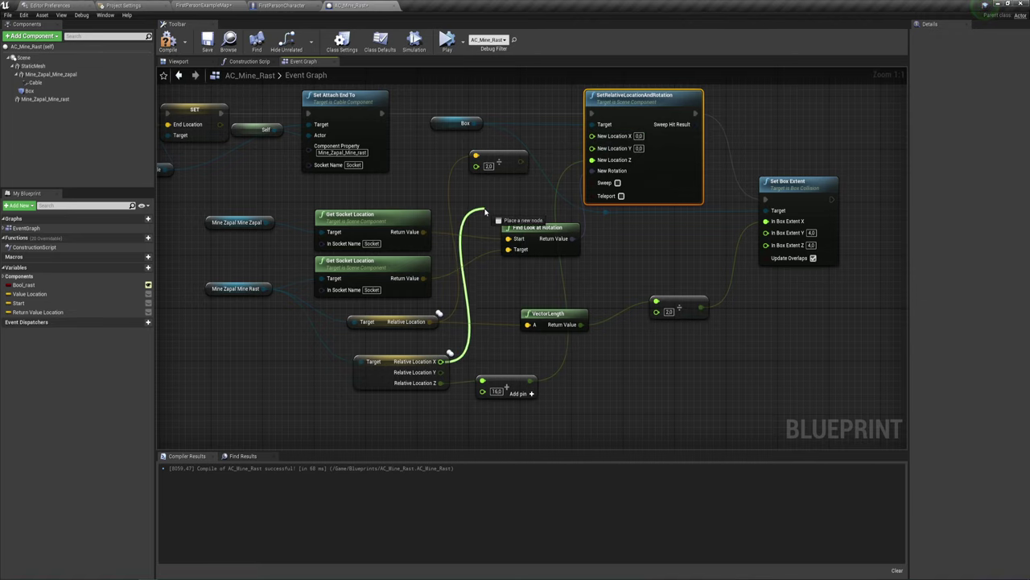
drag(476, 156, 485, 287)
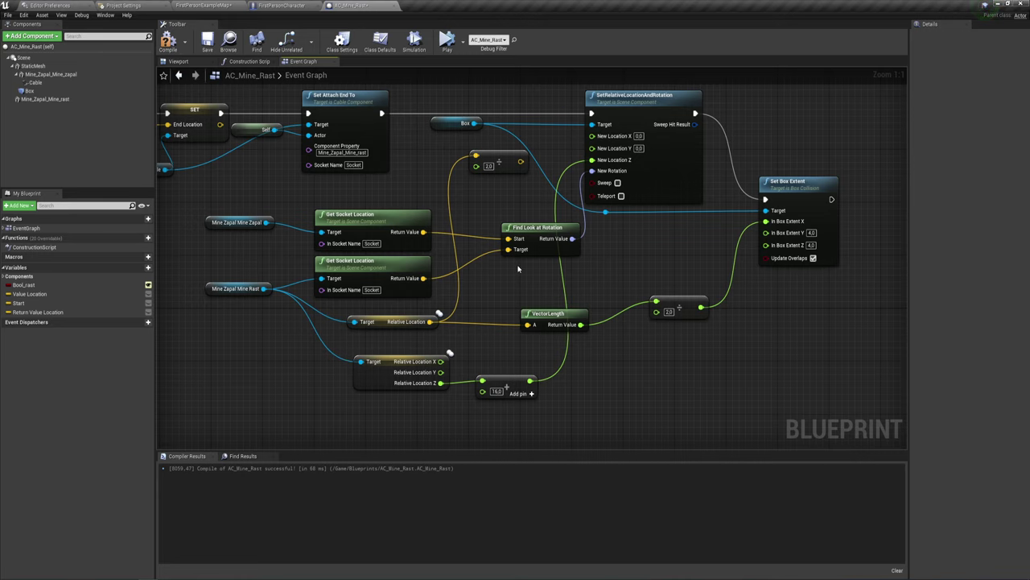
Add a division node fed by Relative Location X, replacing the old 2.0 divide node
right_drag(517, 271, 524, 280)
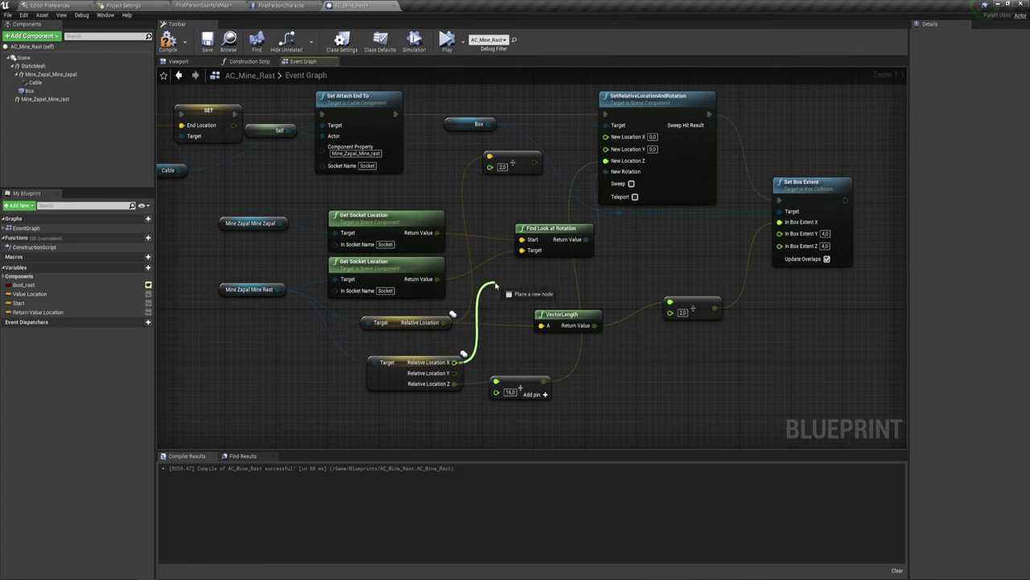
drag(454, 362, 495, 285)
text(*)
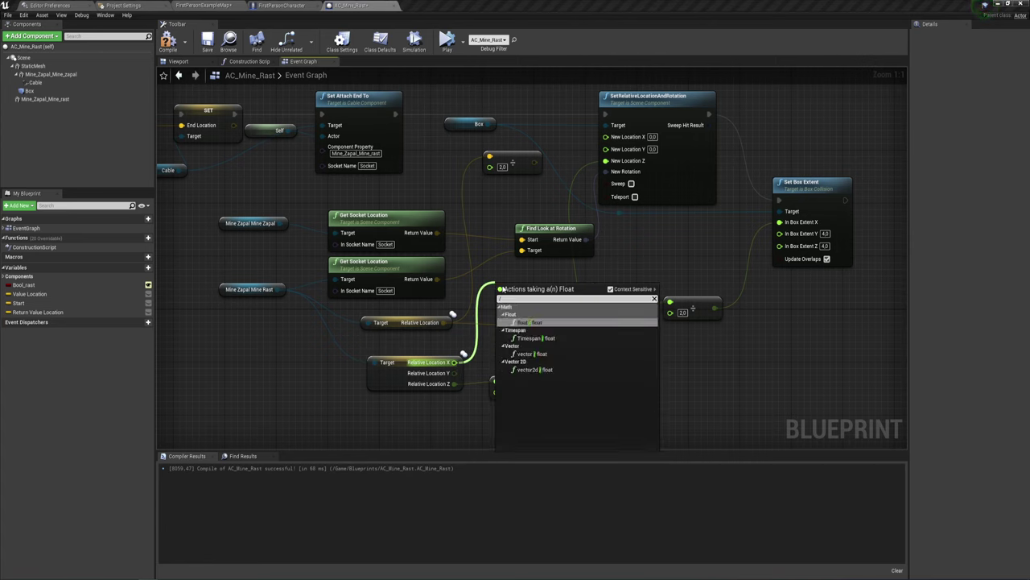
click(528, 322)
drag(523, 286, 521, 197)
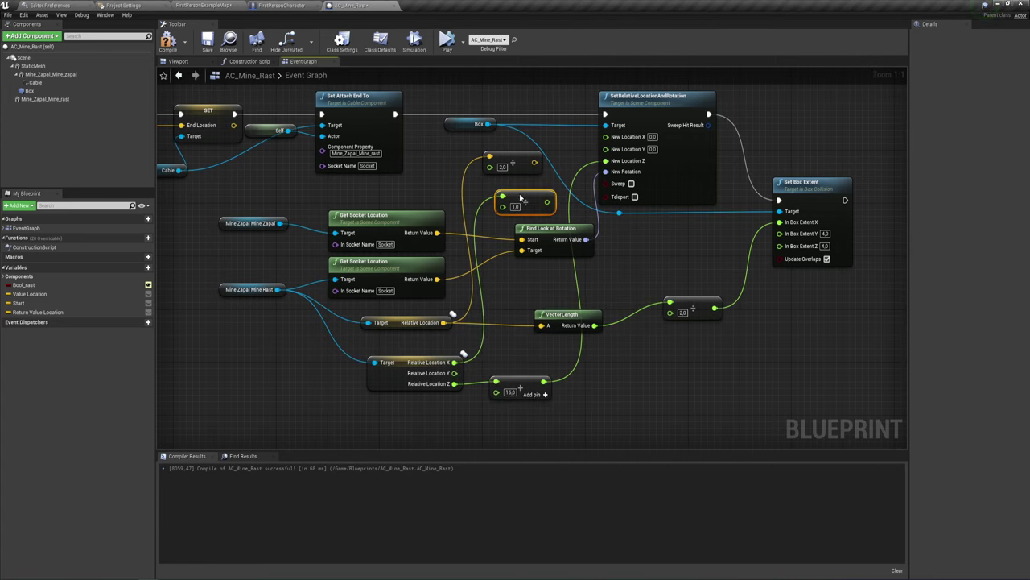
right_click(510, 159)
click(515, 164)
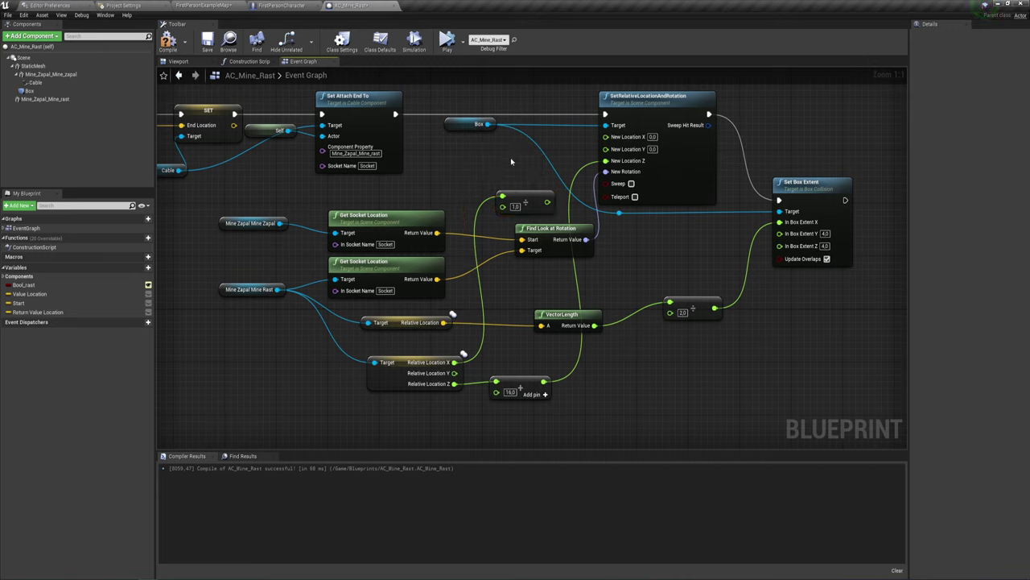
drag(515, 197, 504, 157)
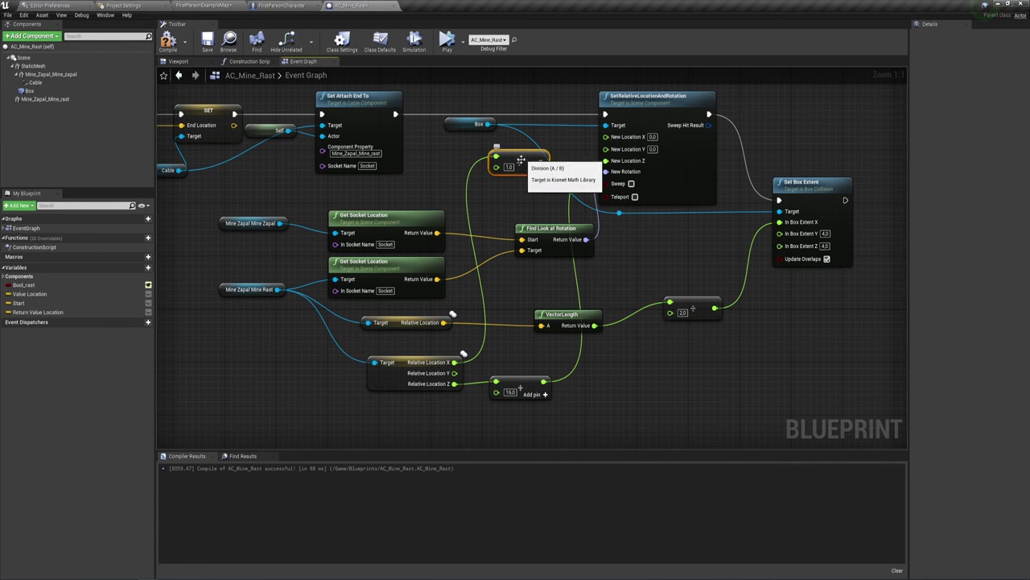
Duplicate the divide-by-2 node for Relative Location Y and wire both results into New Location X and Y
key(ctrl+c)
key(ctrl+v)
drag(524, 213, 518, 180)
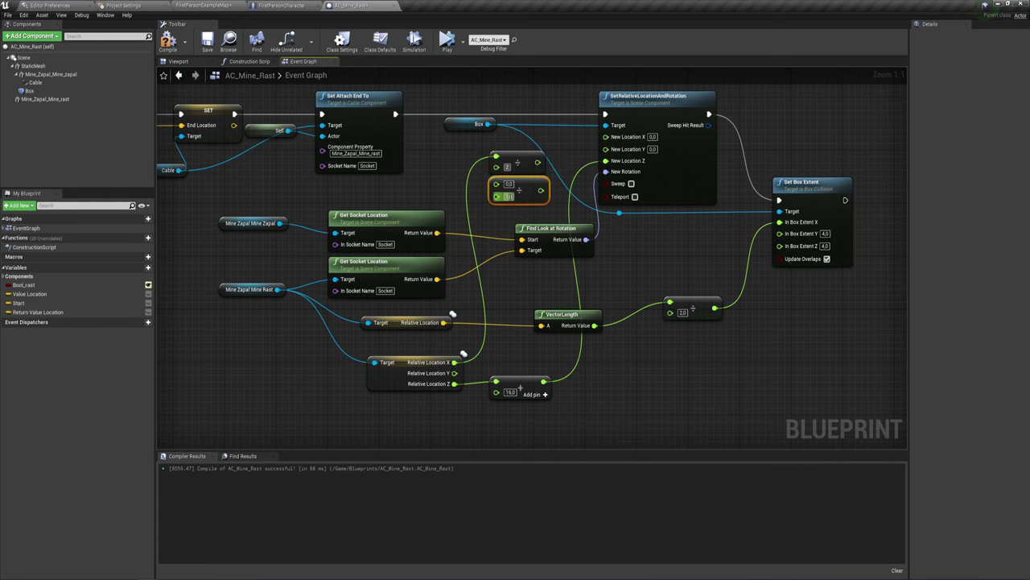
text(2)
drag(496, 183, 455, 374)
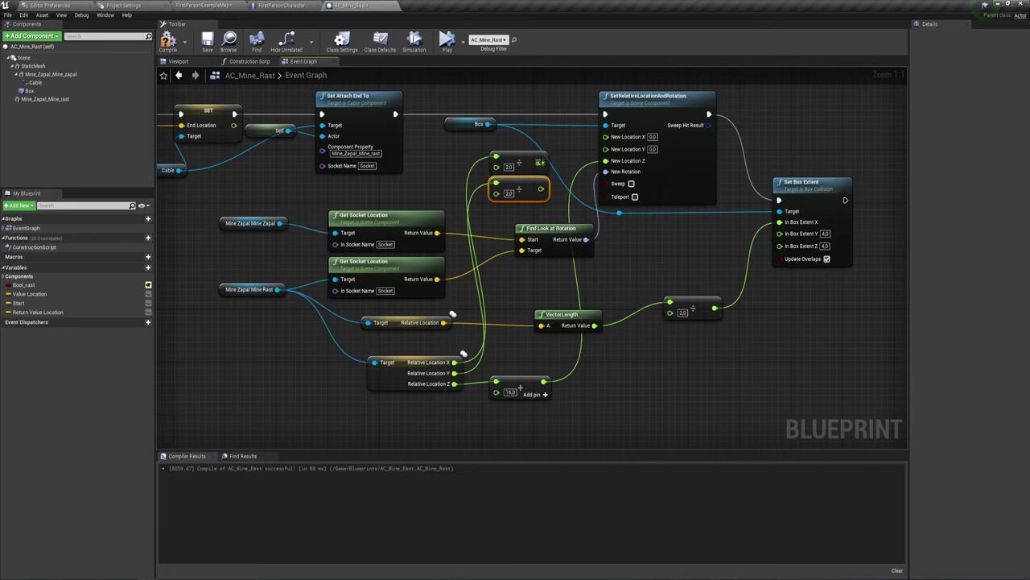
drag(542, 162, 609, 139)
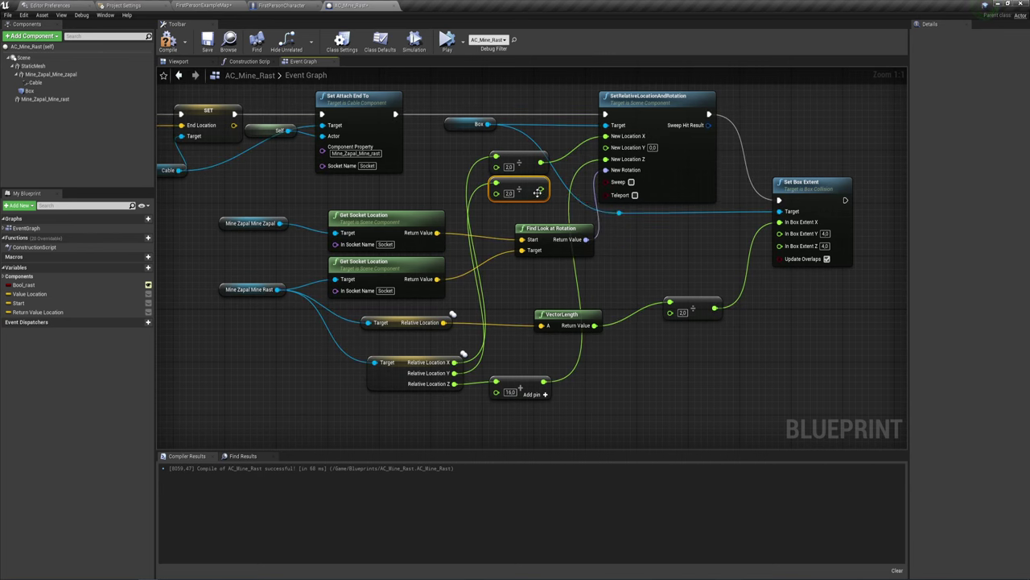
drag(541, 188, 607, 147)
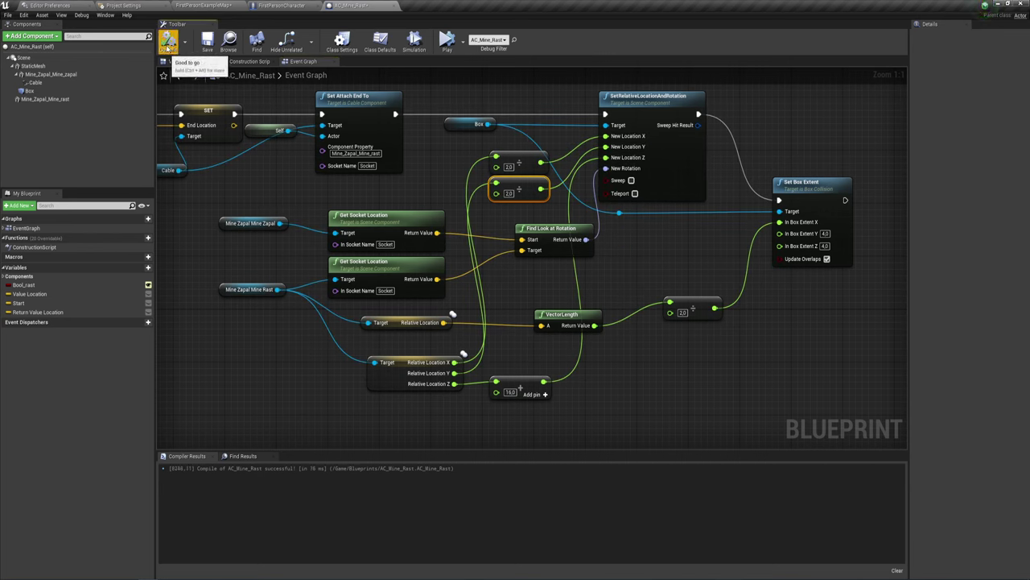
Simulate the level to check the mine's cable, then go back to AC_Mine_Rast
click(200, 5)
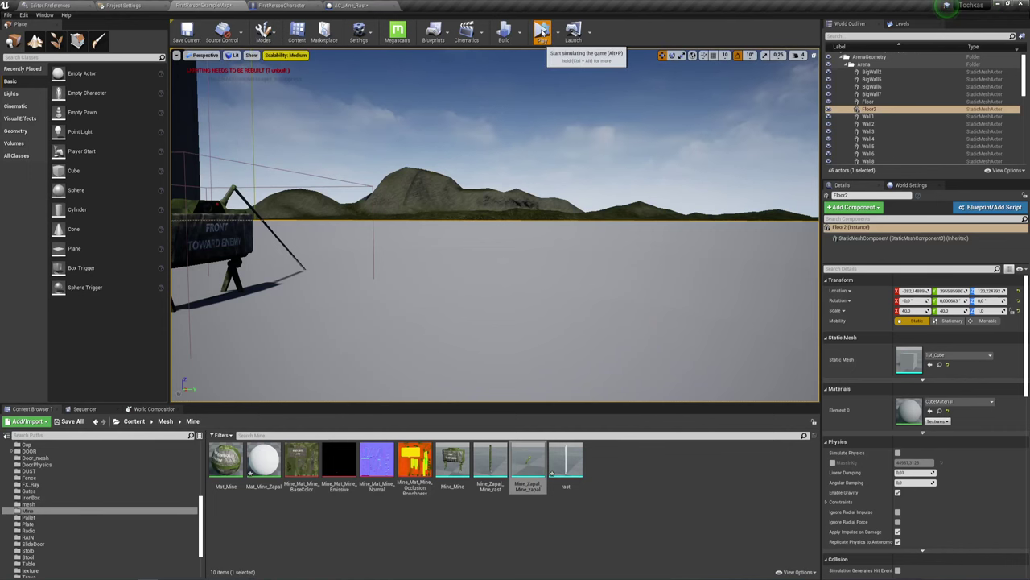
click(541, 30)
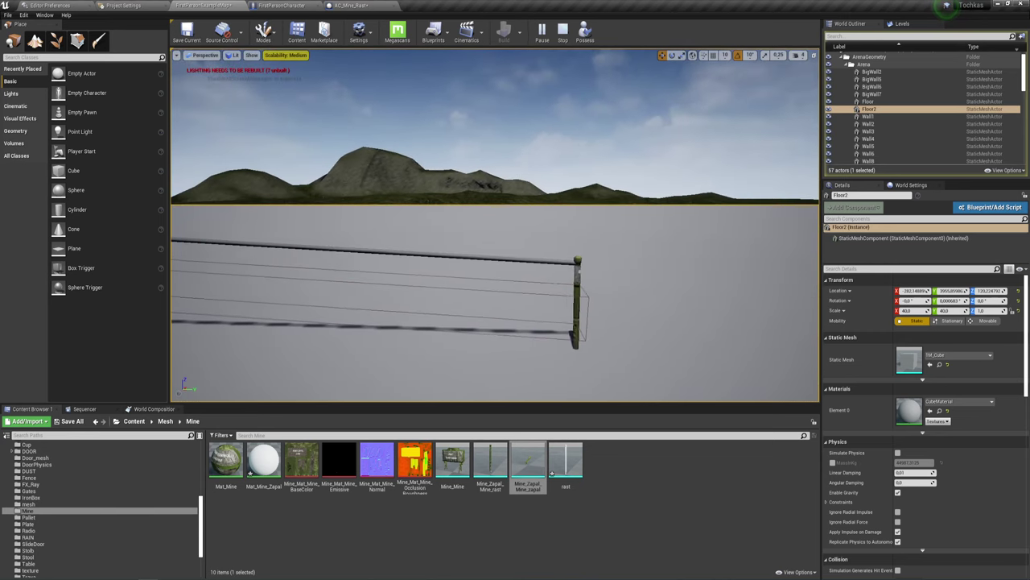
click(369, 8)
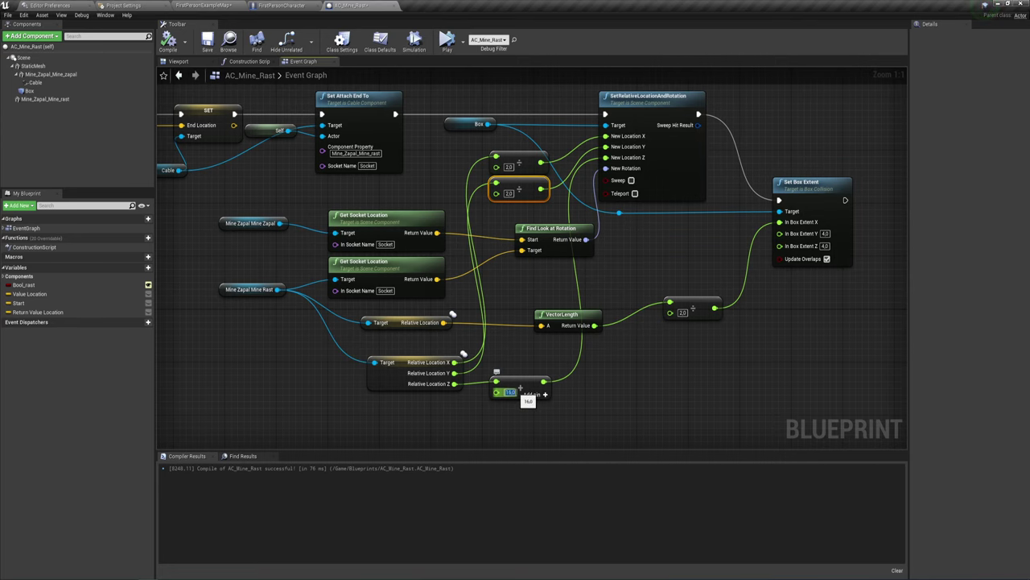
Compile with a 25.0 add offset and fly up to the mine in the running simulation
double_click(510, 392)
text(25)
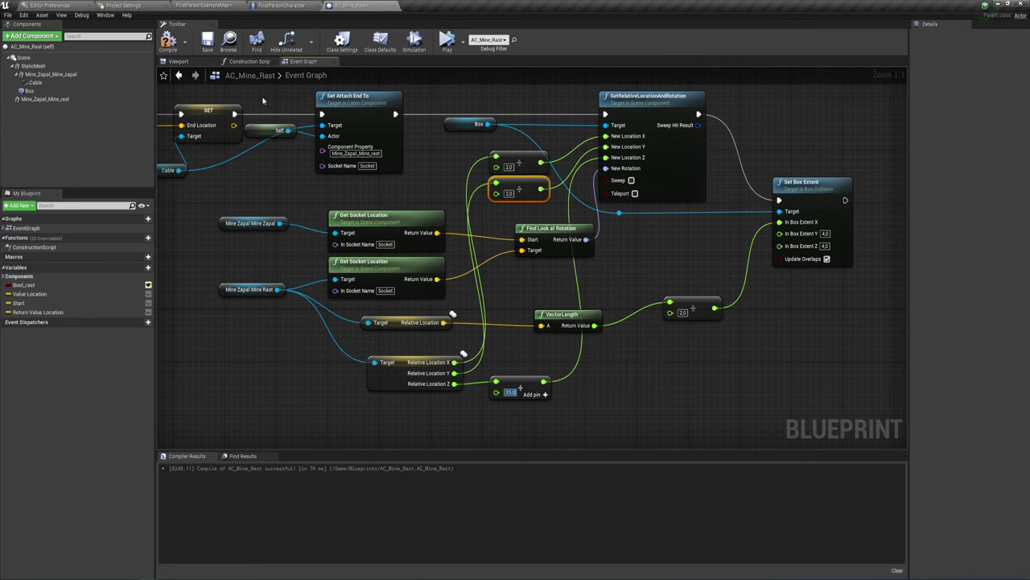
click(168, 40)
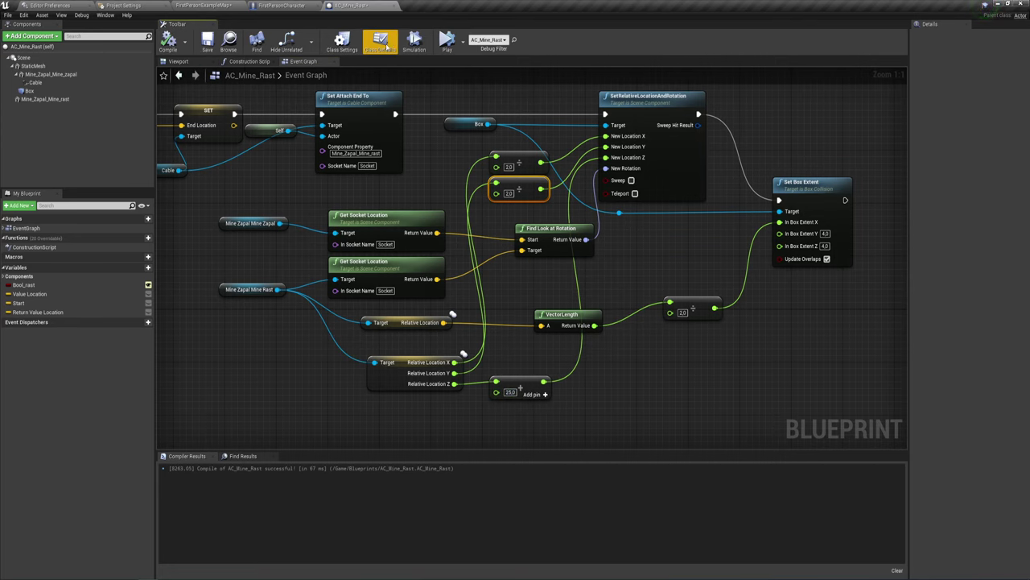
click(215, 5)
click(542, 30)
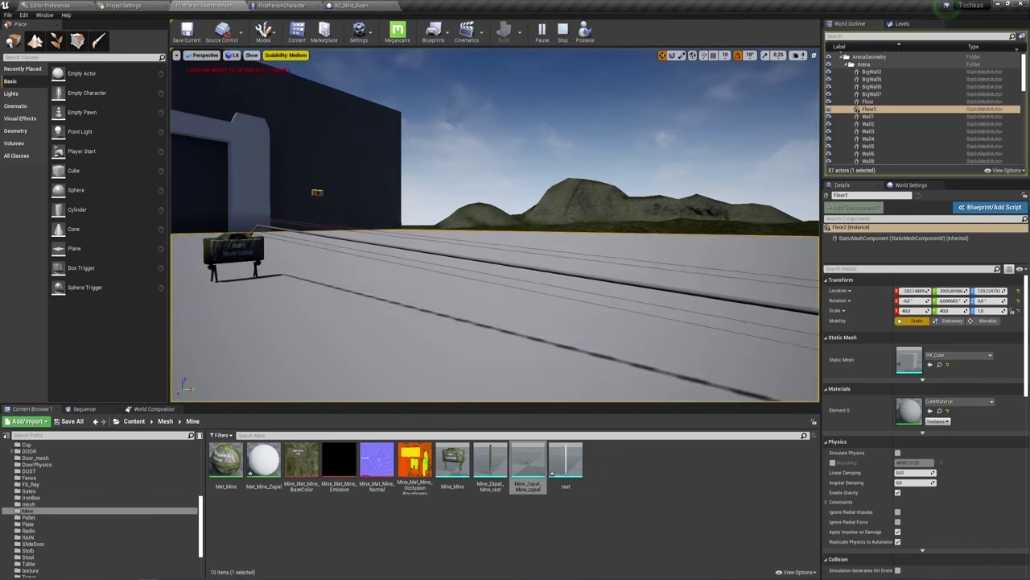
key(w)
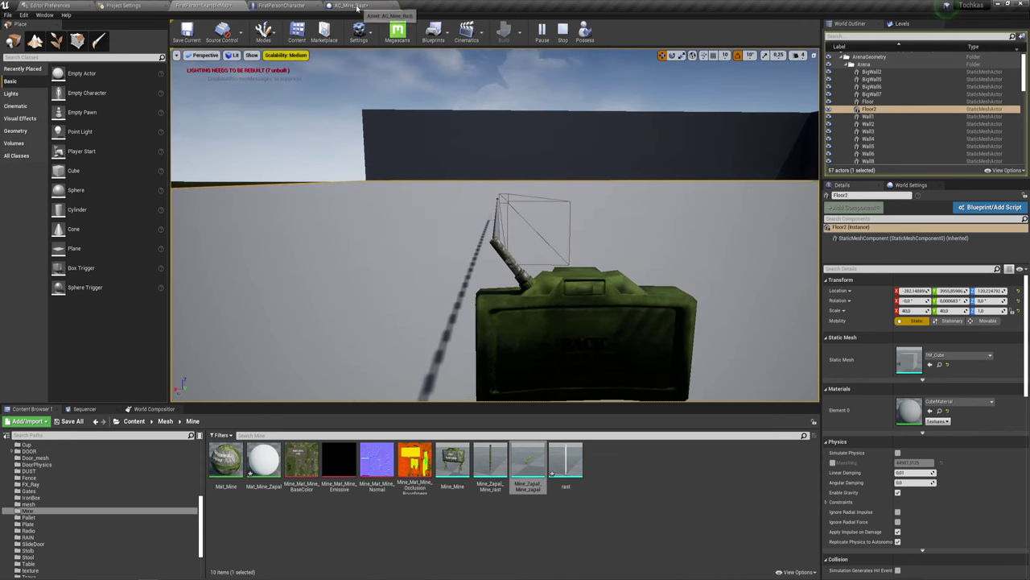
Delete the upper division node, wire Relative Location X straight into New Location X, and test-play
click(358, 6)
click(525, 167)
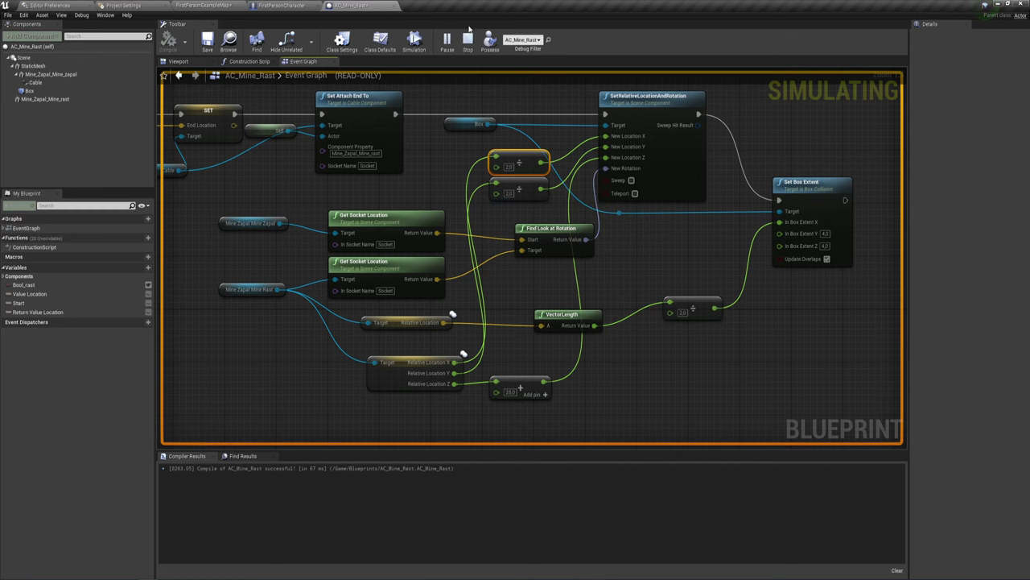
click(467, 37)
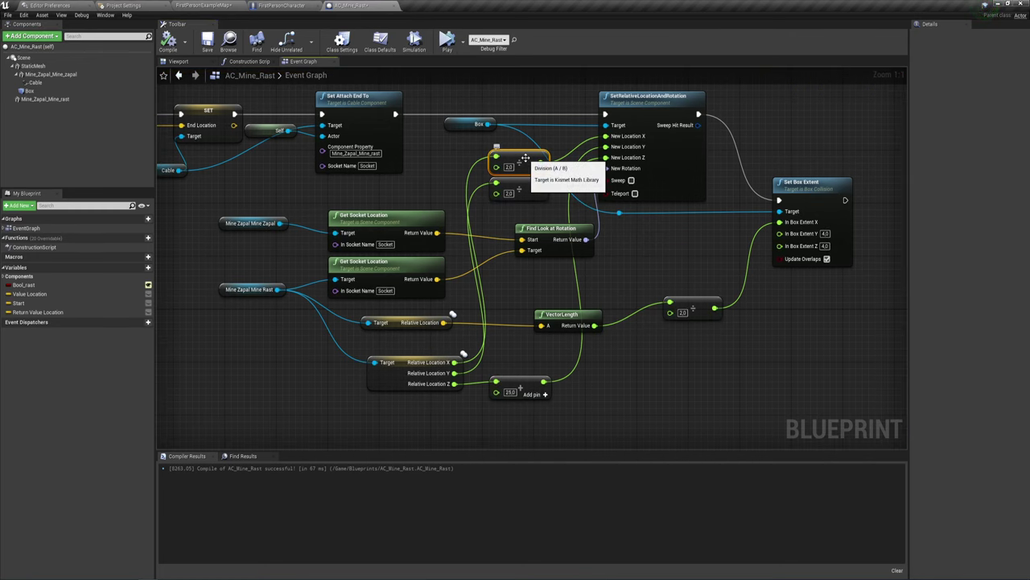
key(Delete)
drag(454, 362, 610, 137)
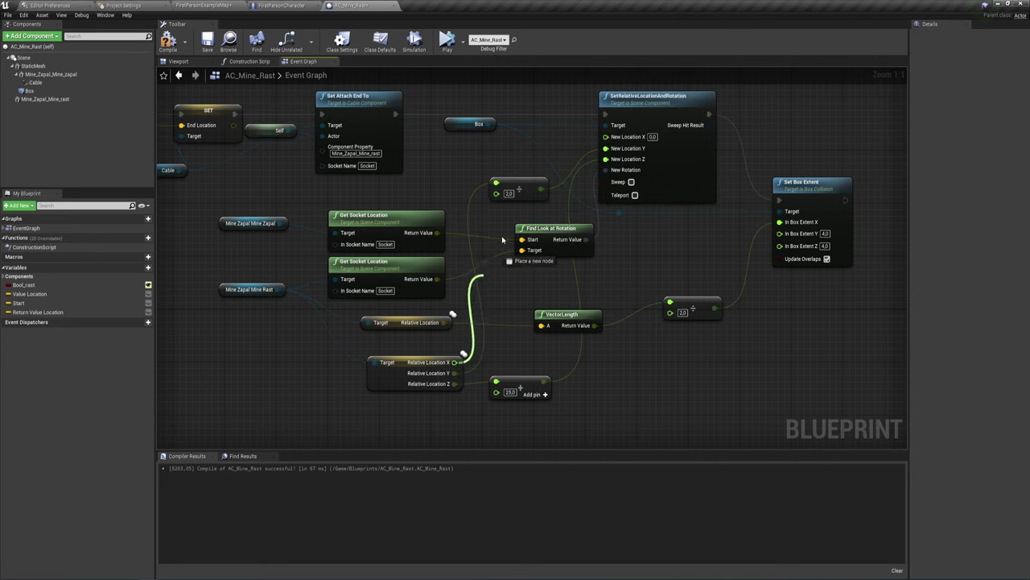
click(447, 40)
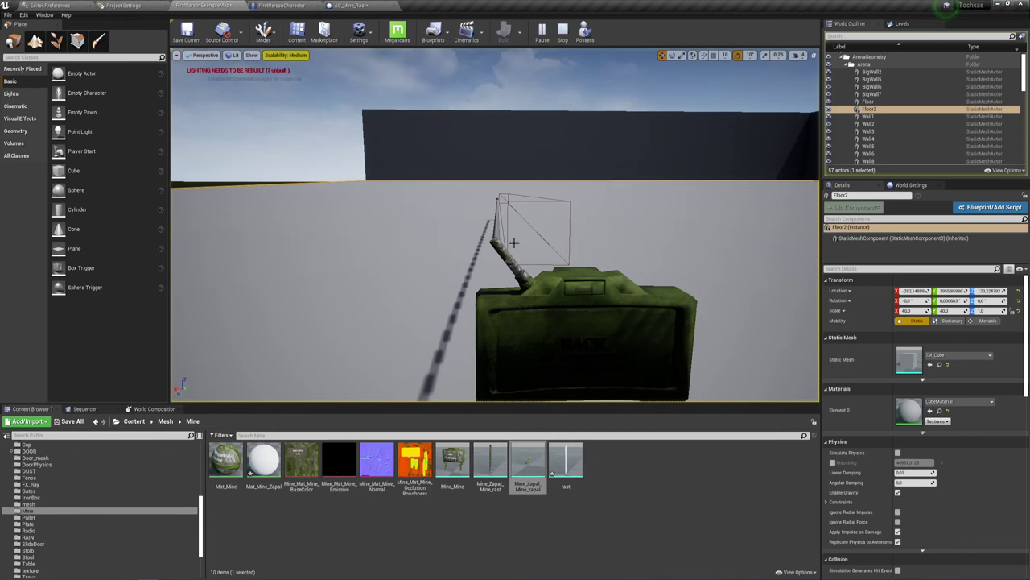
click(562, 32)
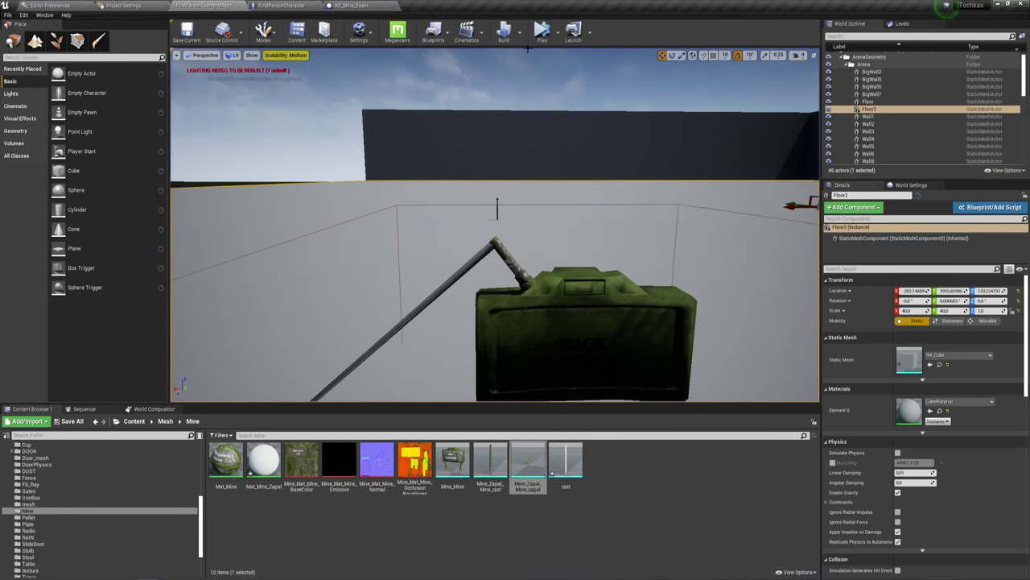
Add a reroute point on the 2.0 division wire, recompile, and simulate the level to view the mine
click(359, 6)
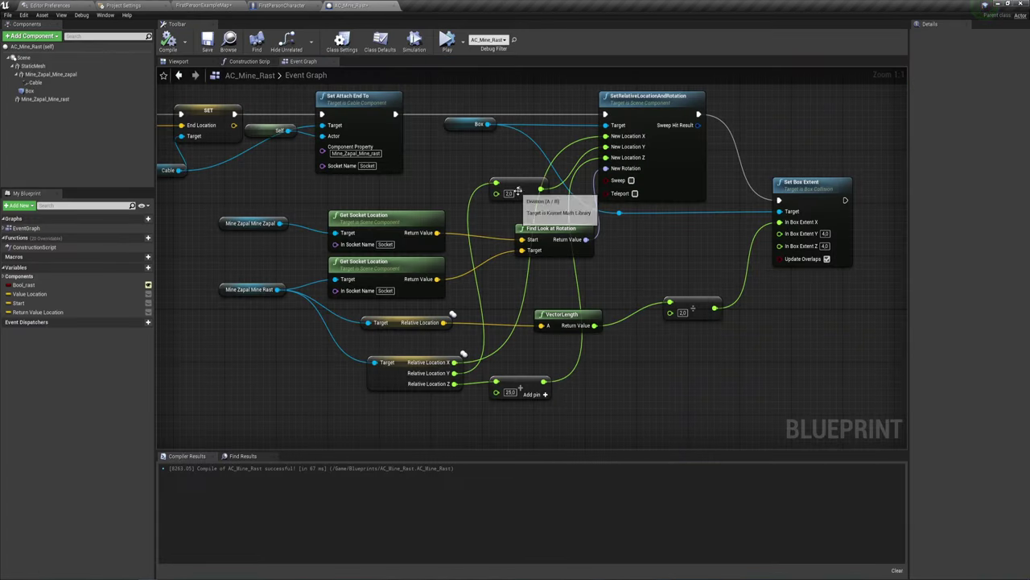
click(523, 181)
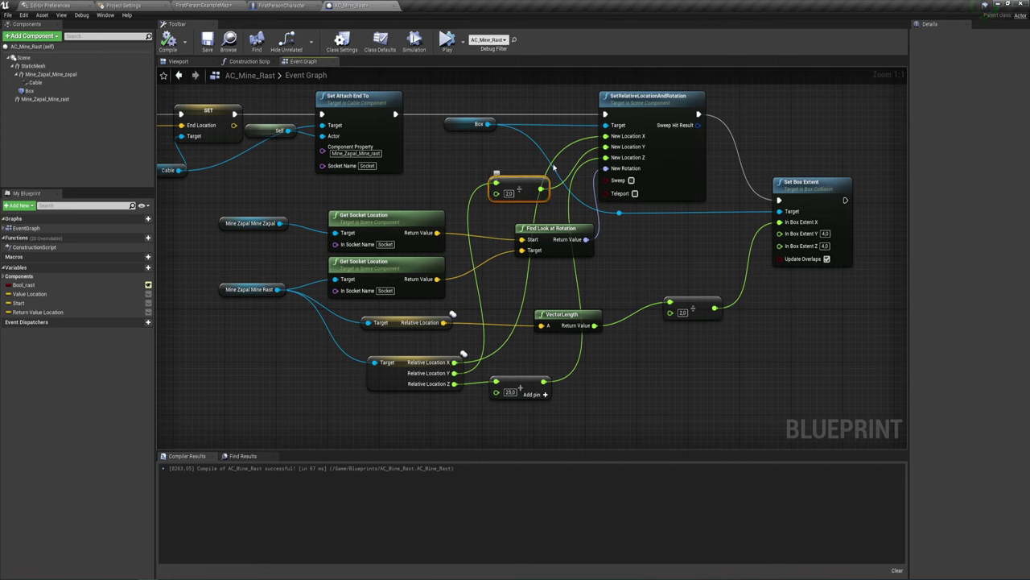
double_click(549, 168)
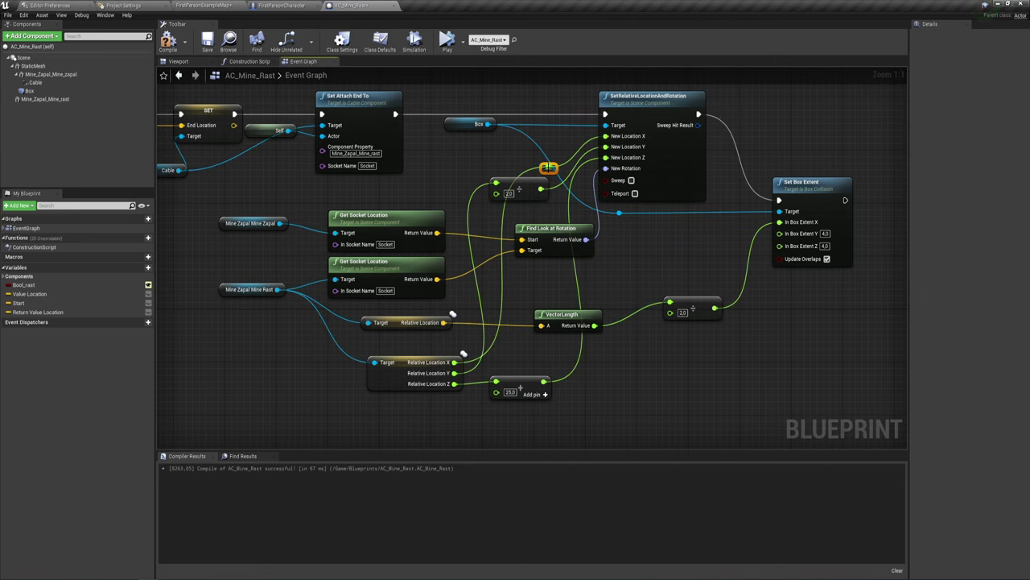
drag(548, 168, 496, 163)
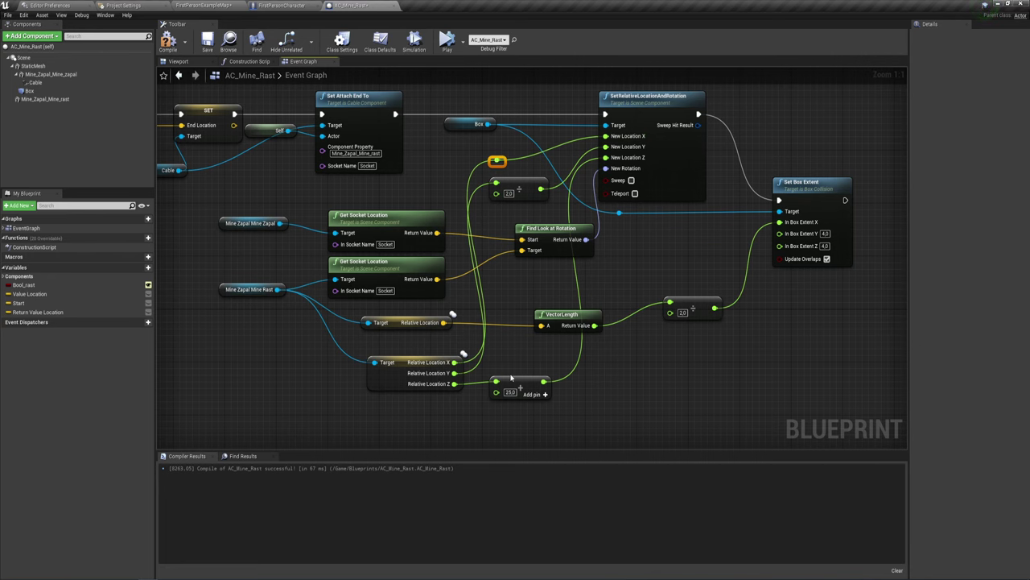
click(168, 40)
click(446, 41)
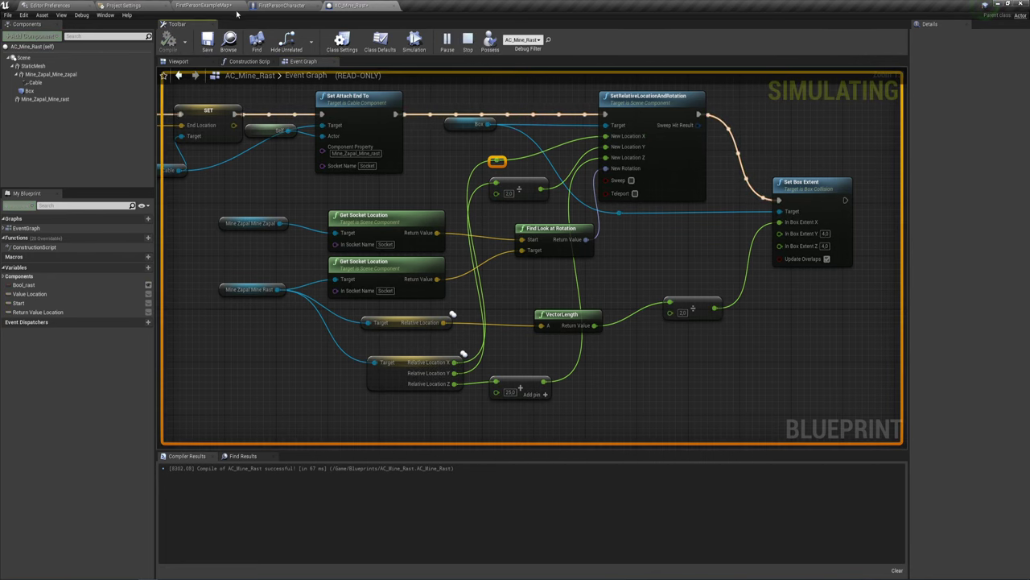
click(205, 4)
right_drag(472, 224, 473, 223)
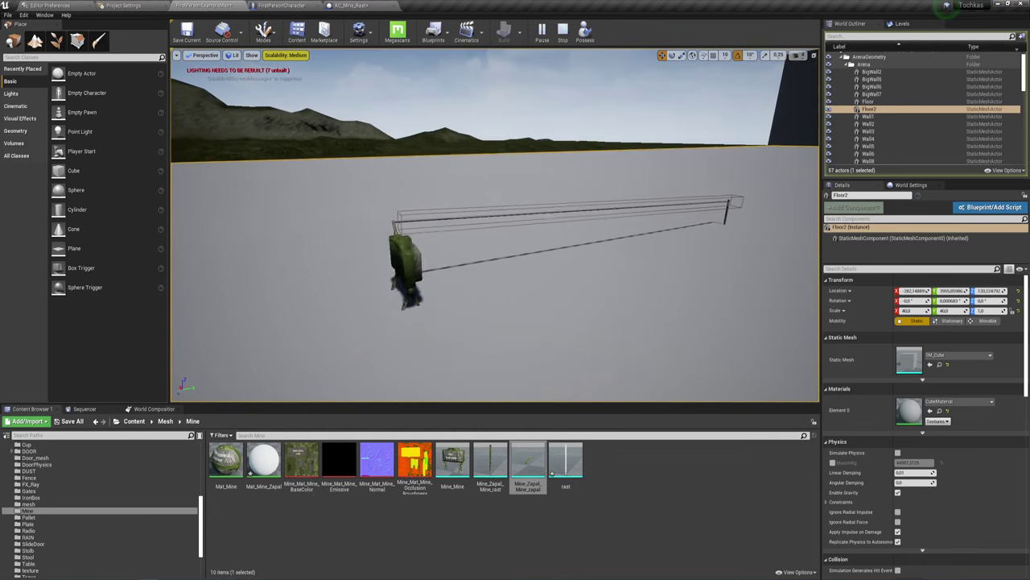
Stop the simulation and place a Cube in the level near the mine
click(562, 32)
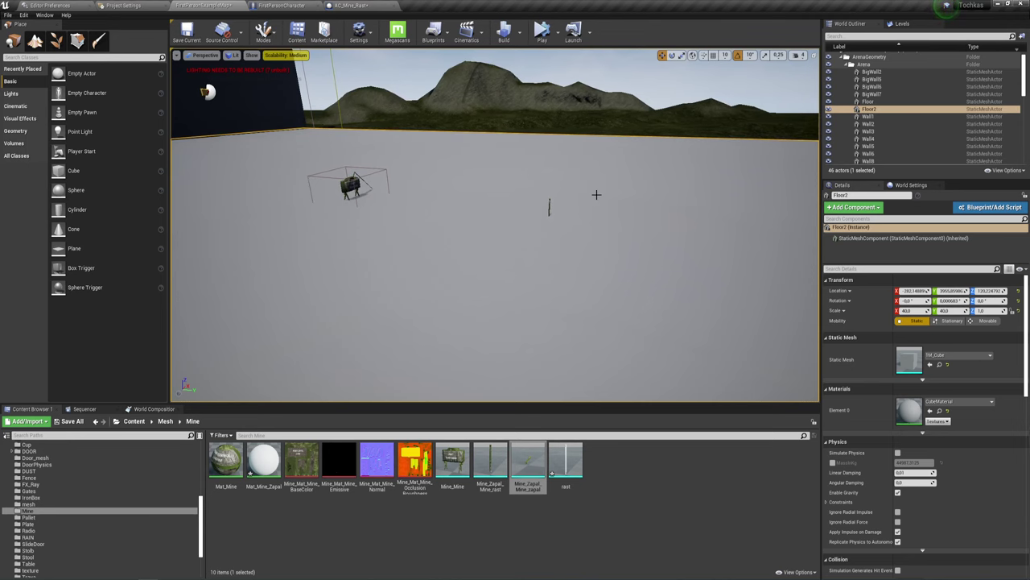
click(350, 182)
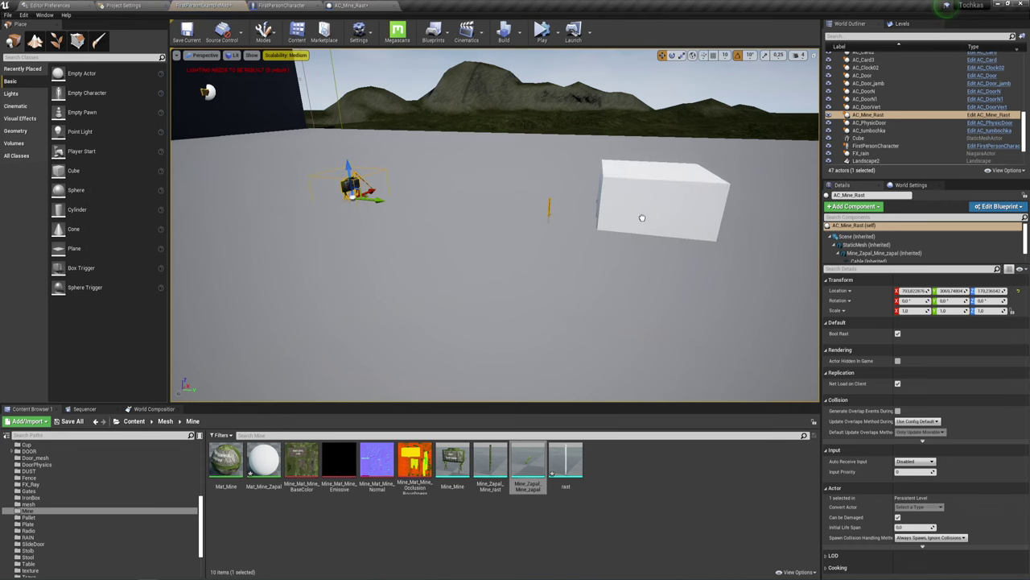
drag(63, 170, 708, 265)
mouse_move(515, 282)
right_down()
mouse_move(402, 282)
mouse_move(515, 241)
mouse_move(417, 231)
right_up()
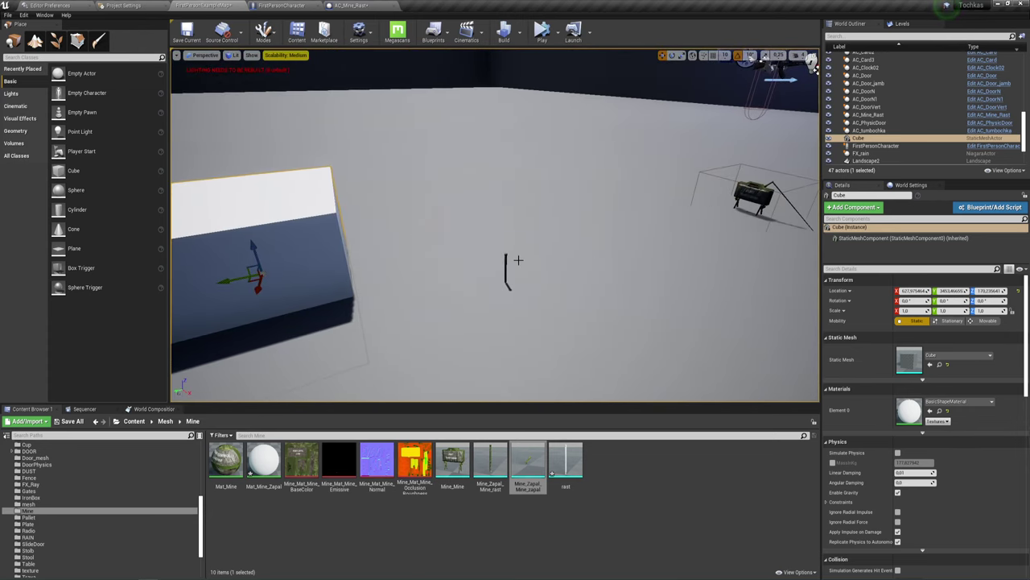
Move the mine's Mine_Zapal_Mine_rast mesh component toward the cube
click(757, 193)
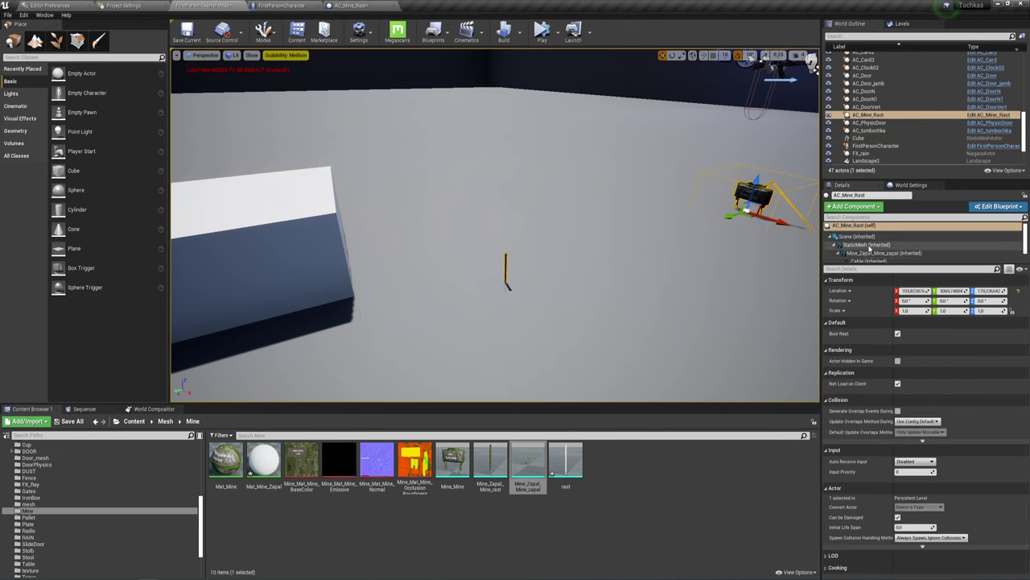
scroll(868, 249, down, 2)
click(867, 258)
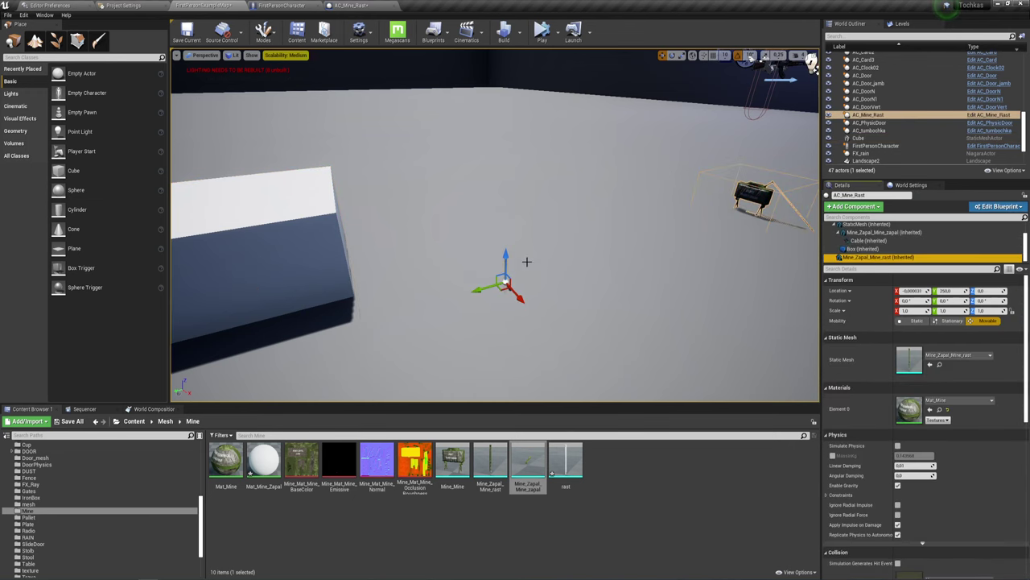
drag(491, 287, 429, 292)
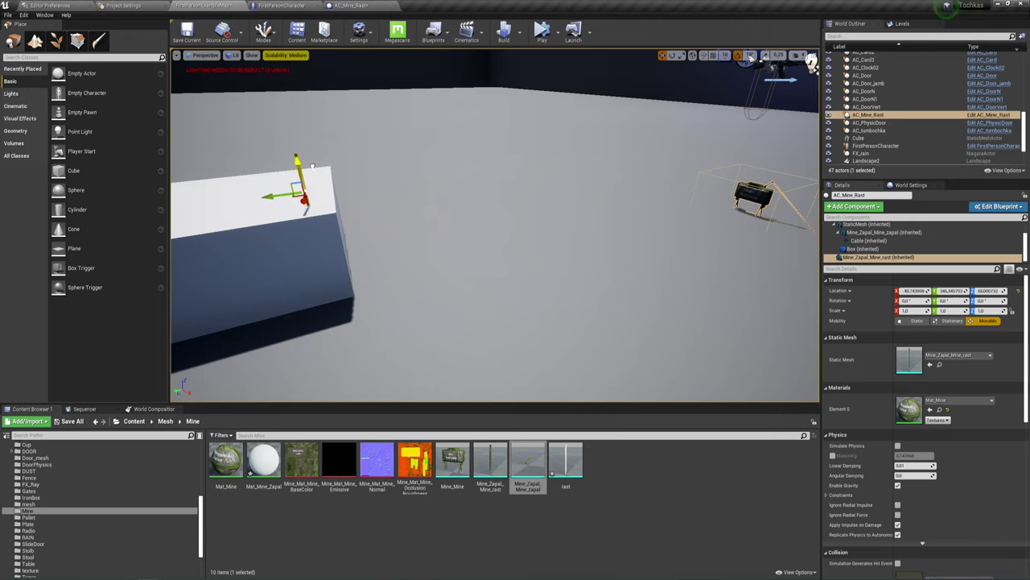
Play the level to test the mine, then return to the AC_Mine_Rast event graph
click(542, 32)
key(f)
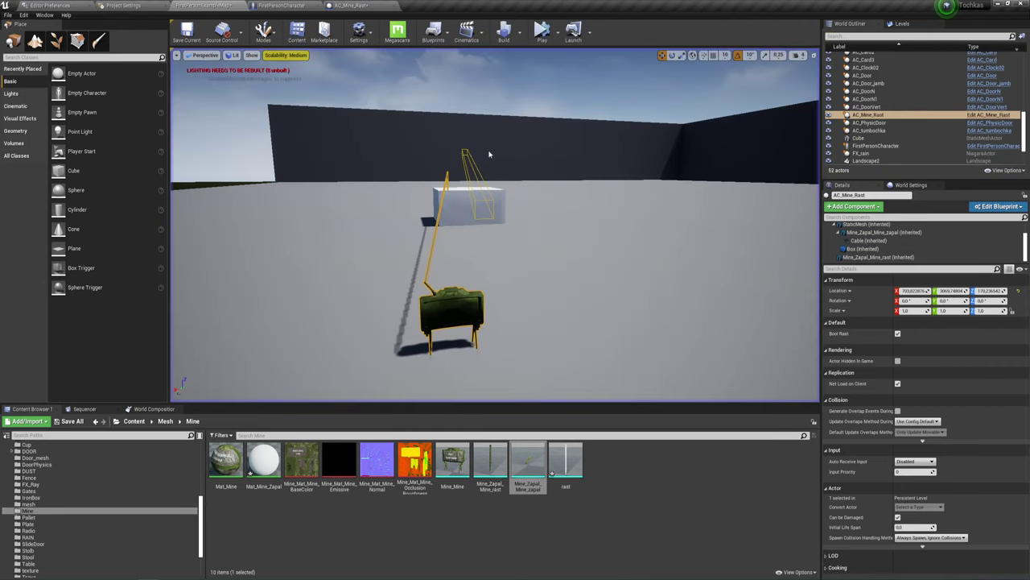
click(362, 6)
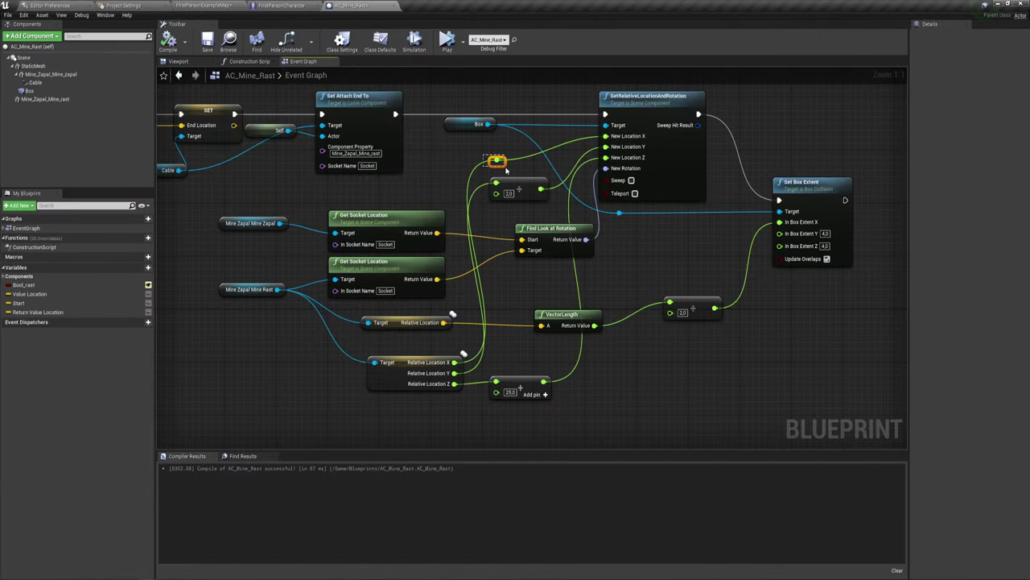
Replace the reroute with a duplicated Division node feeding Relative Location X into New Location X
key(Delete)
click(515, 178)
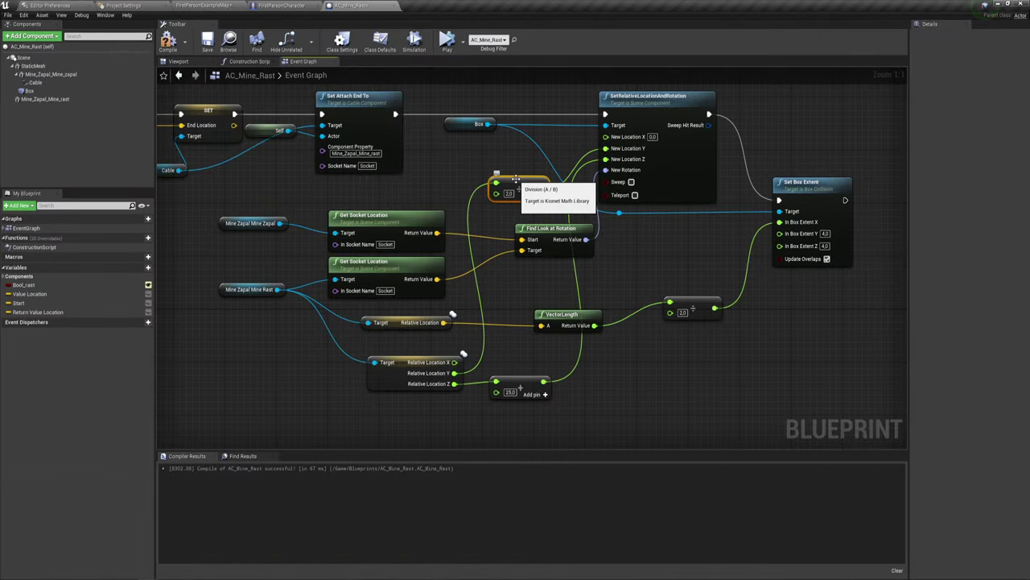
key(ctrl+c)
key(ctrl+v)
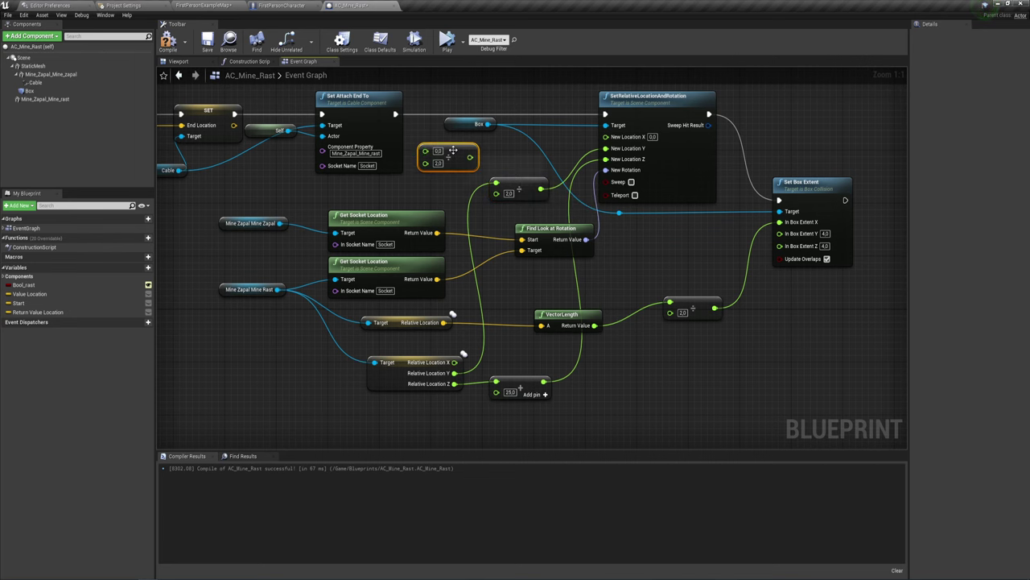
drag(463, 154, 606, 136)
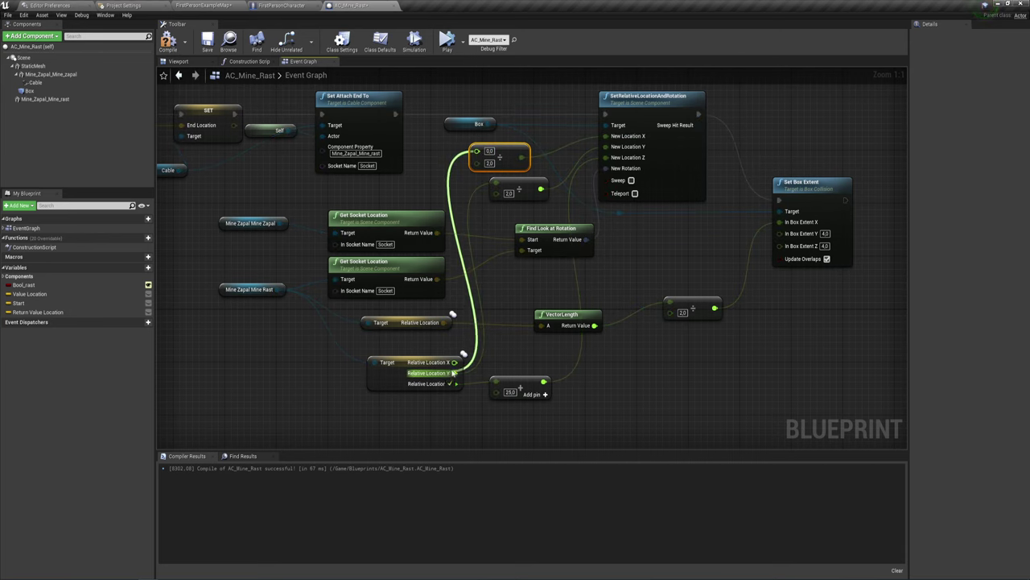
drag(476, 151, 454, 363)
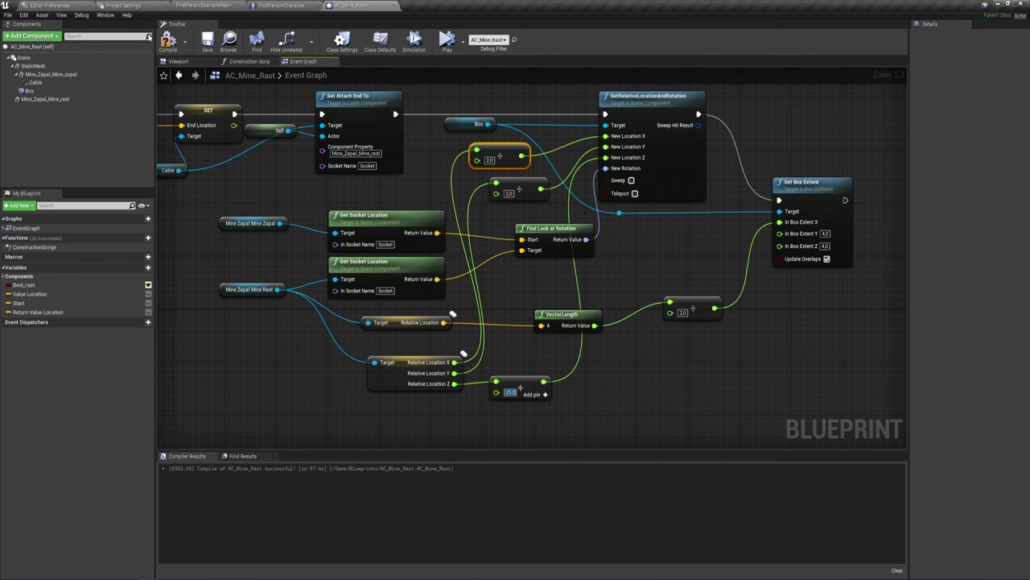
Compile AC_Mine_Rast and run a brief test simulation
click(167, 41)
click(447, 40)
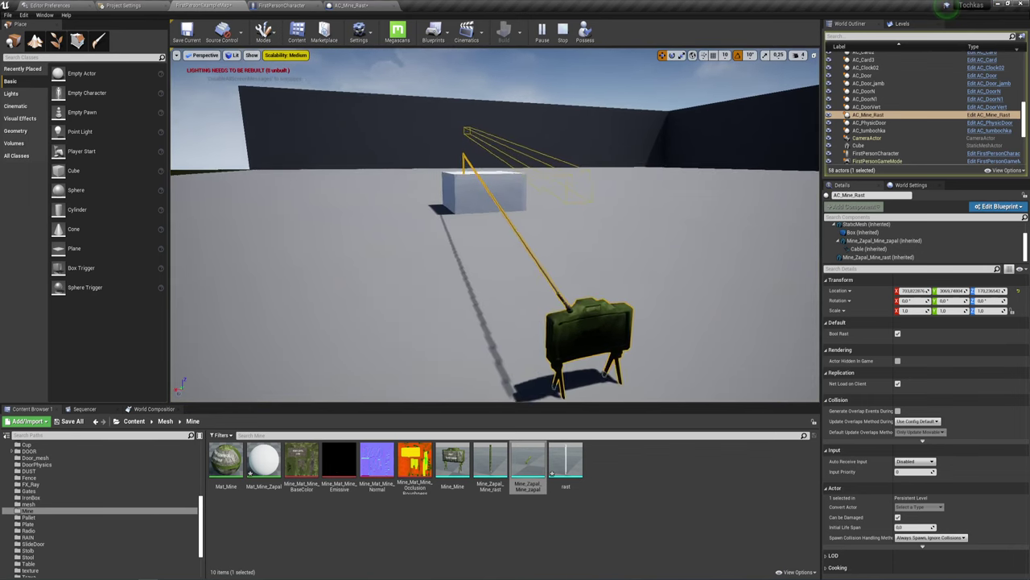
click(563, 30)
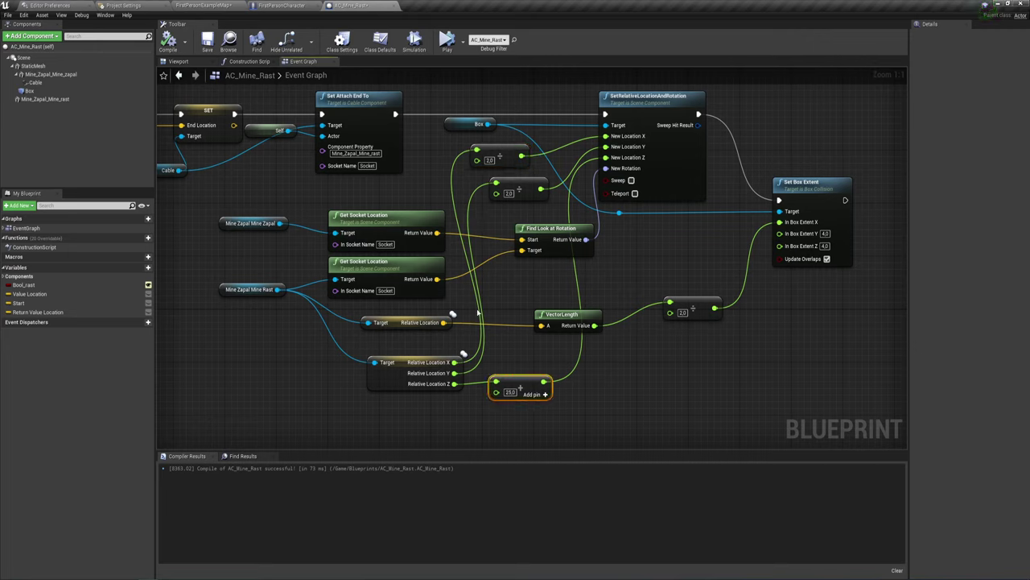
Delete the per-axis divide and Add nodes and add a vector-divided-by-float node from Relative Location
drag(491, 218, 506, 152)
key(Delete)
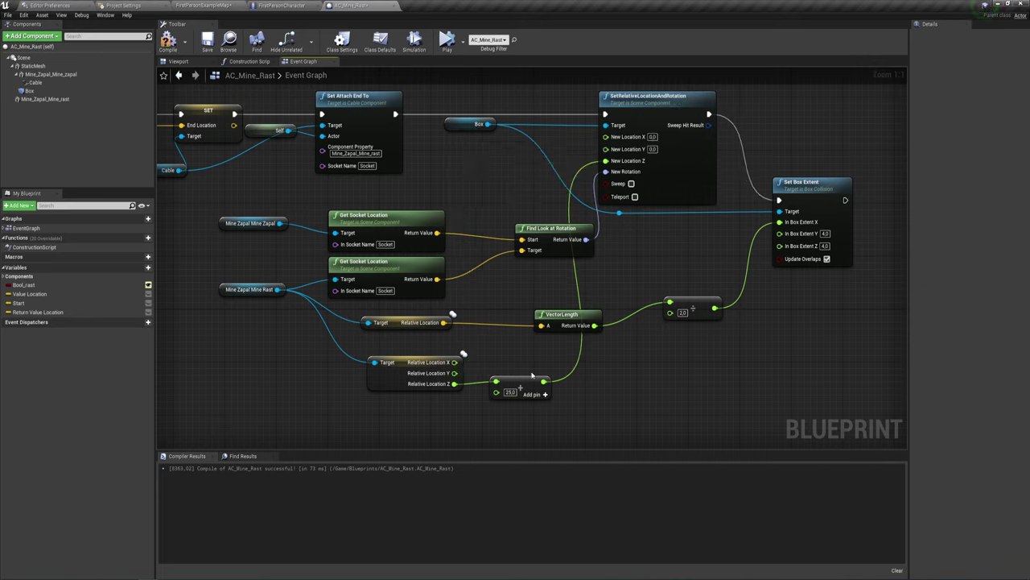
key(Delete)
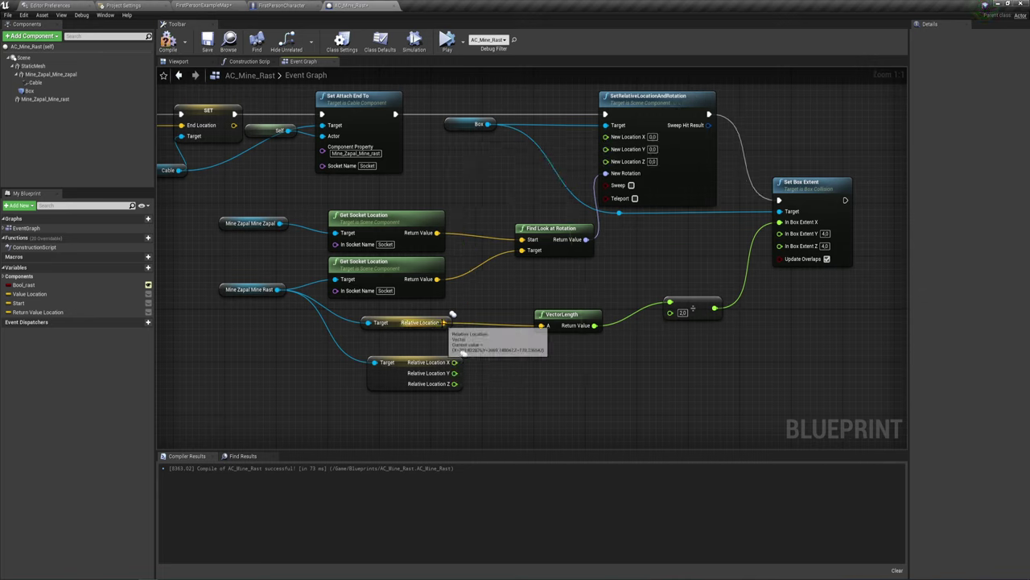
drag(444, 322, 487, 178)
text(/)
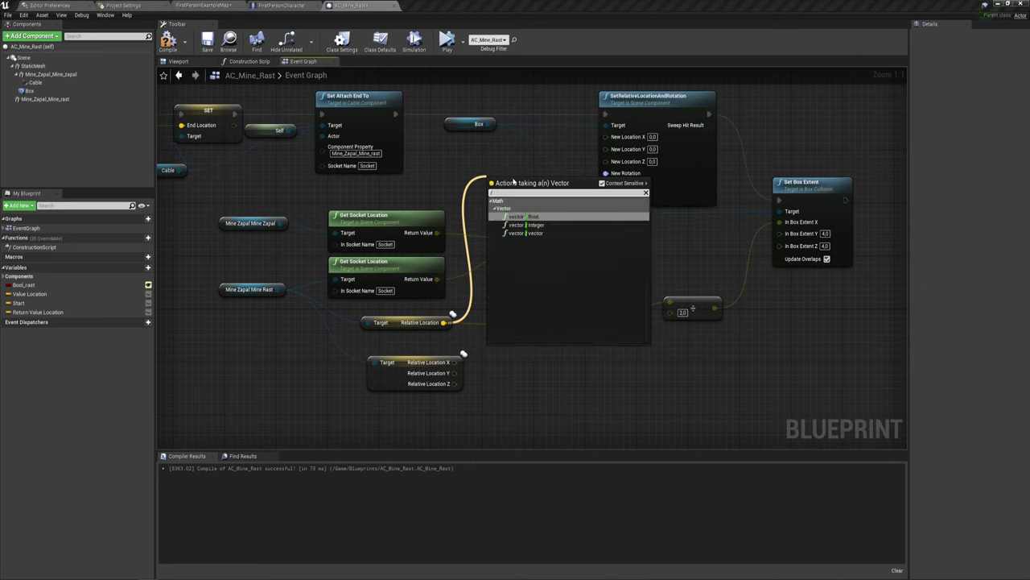
click(528, 216)
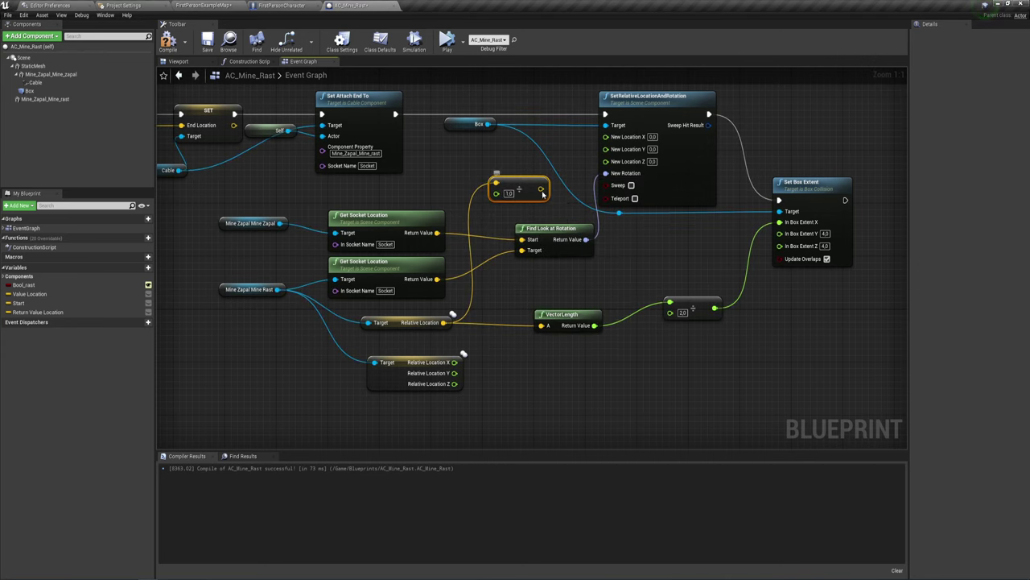
Recombine the New Location pin, wire the divide result in with divisor 2.0, and compile
right_click(637, 138)
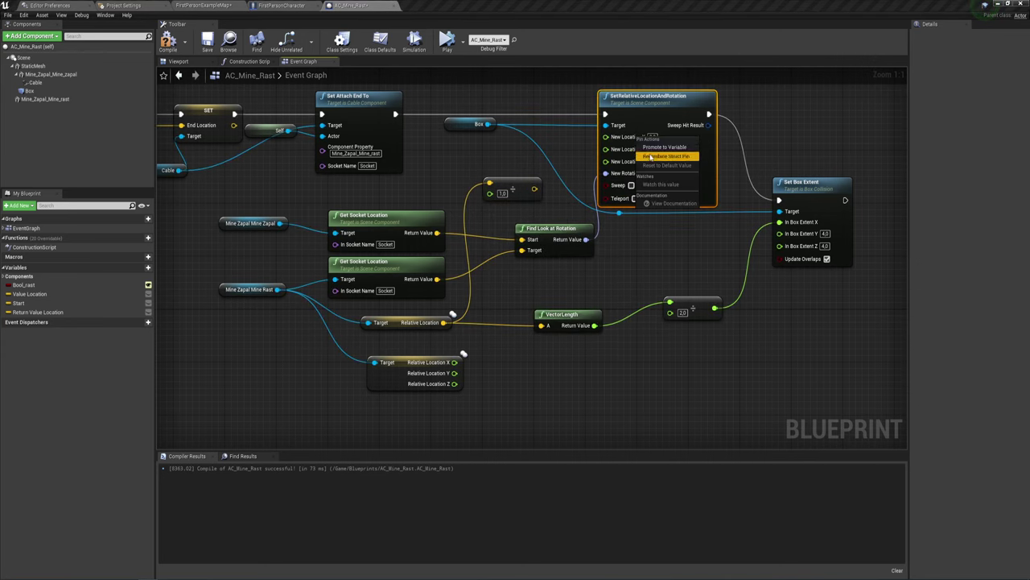
click(634, 186)
drag(534, 189, 605, 136)
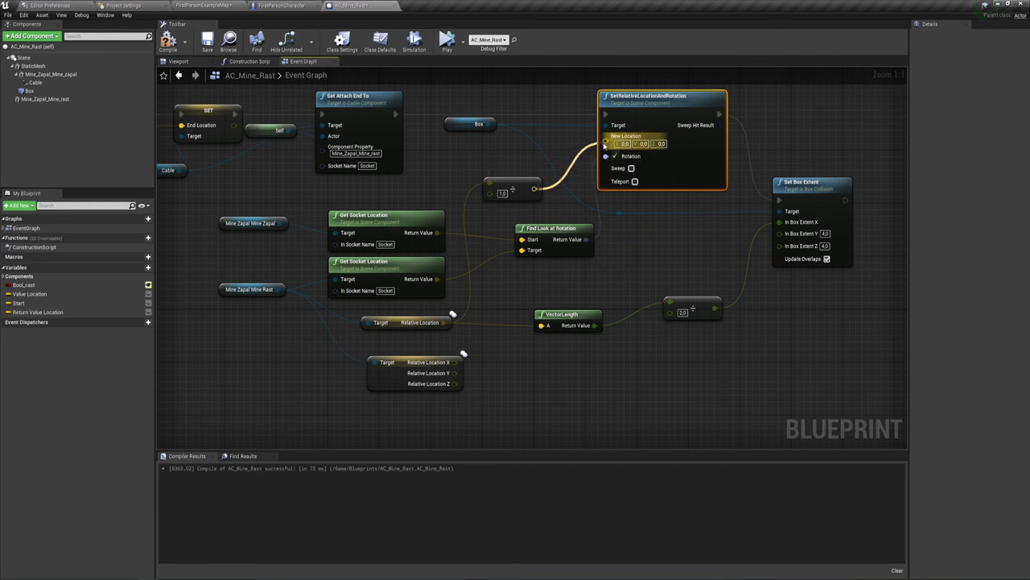
click(501, 193)
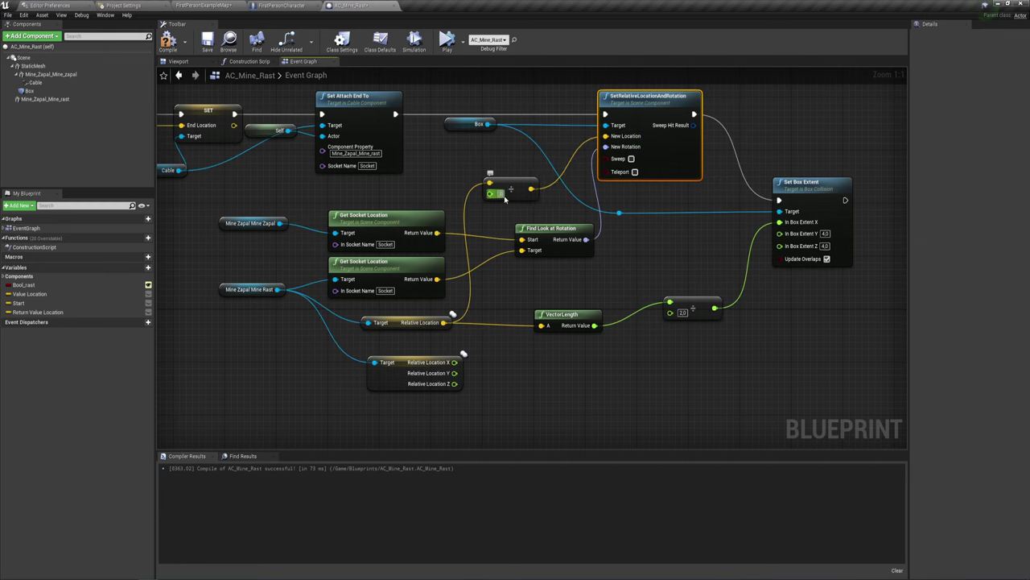
text(2)
click(169, 41)
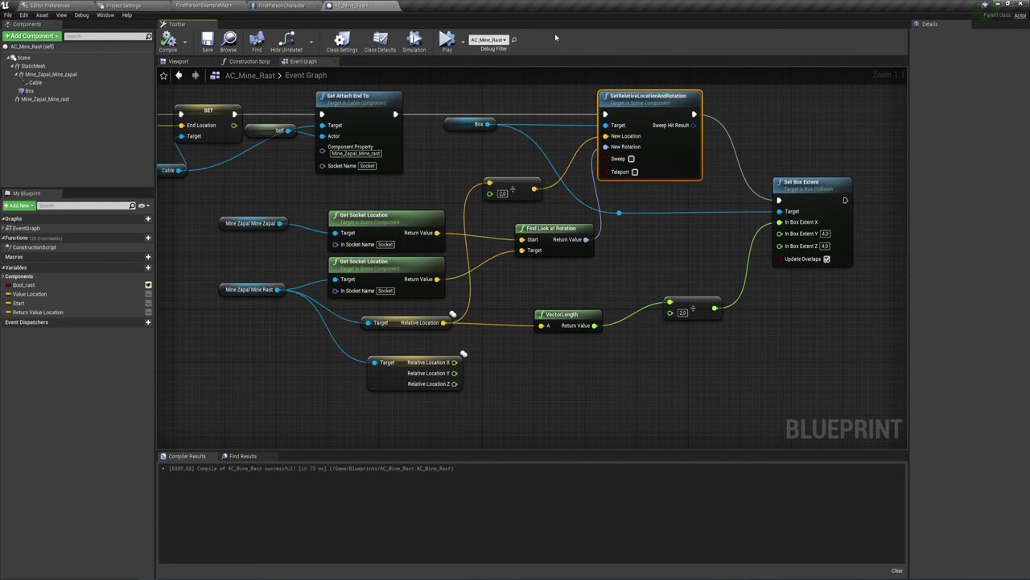
Simulate the level and inspect the mine, then return to the event graph
click(447, 40)
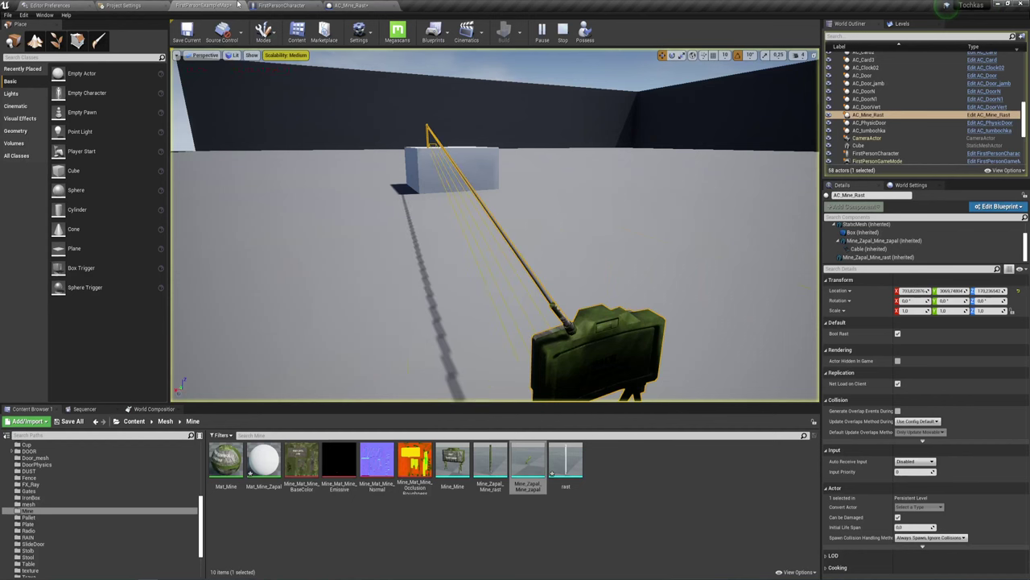
mouse_move(334, 93)
right_down()
mouse_move(346, 113)
mouse_move(346, 88)
mouse_move(322, 92)
right_up()
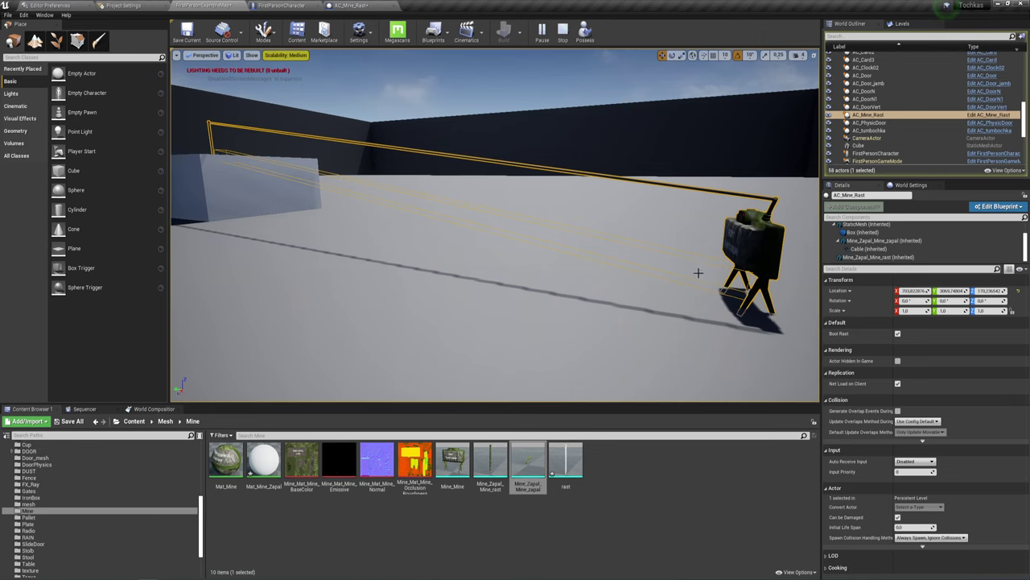
right_drag(629, 265, 629, 266)
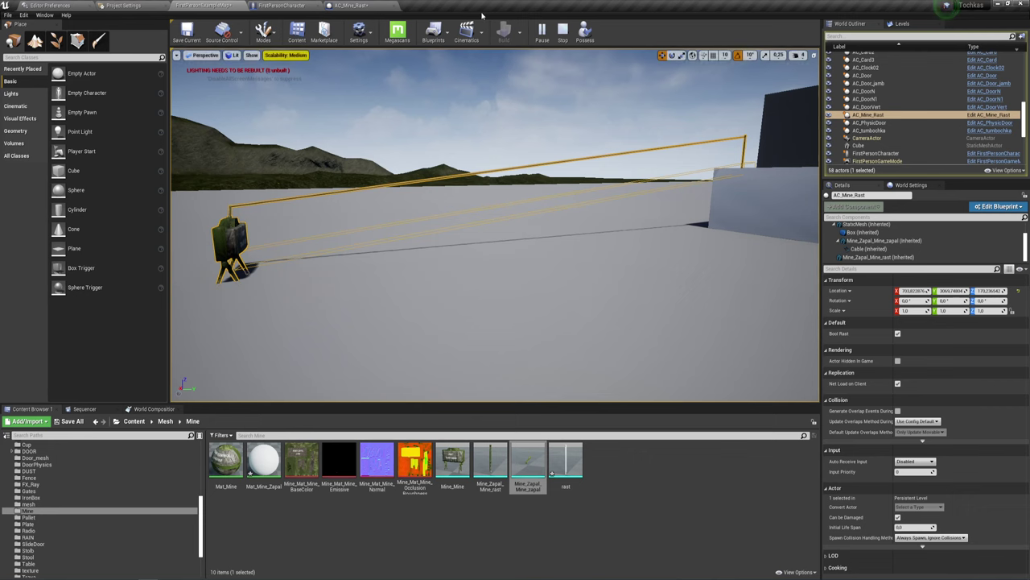
click(367, 6)
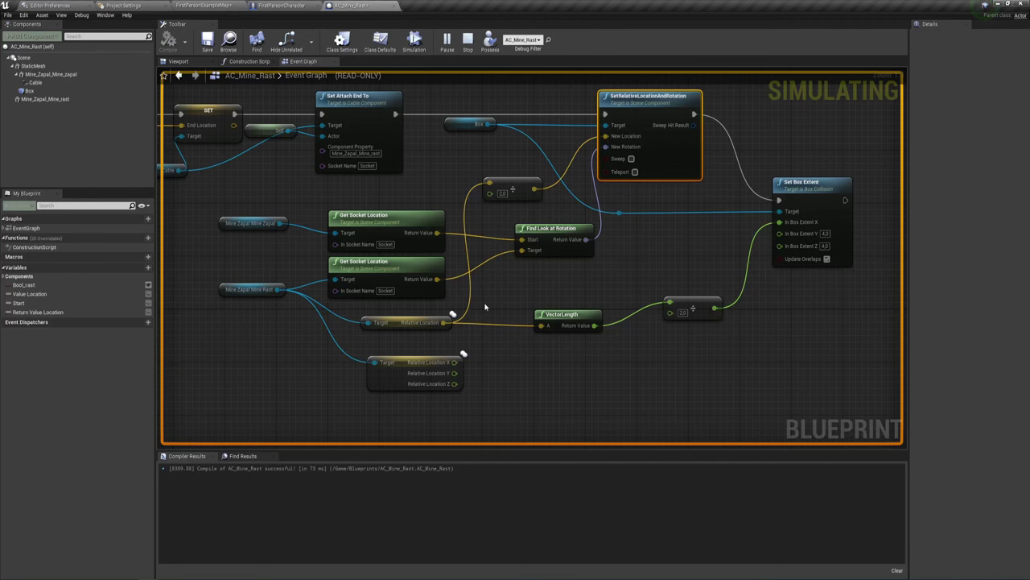
Stop the simulation, undo the recent graph edits, and move the Add node aside
click(468, 44)
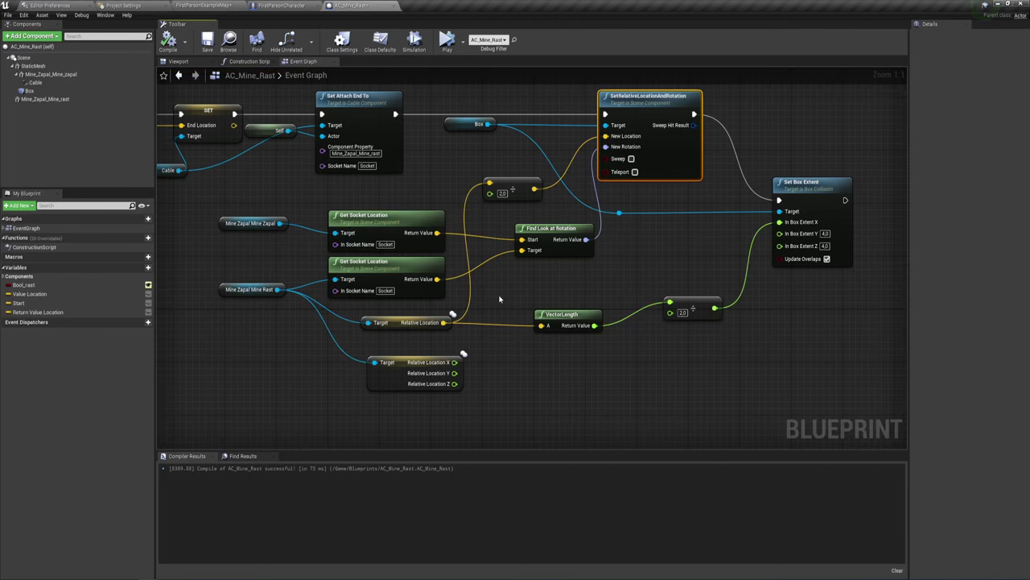
key(ctrl+z)
key(ctrl+z)
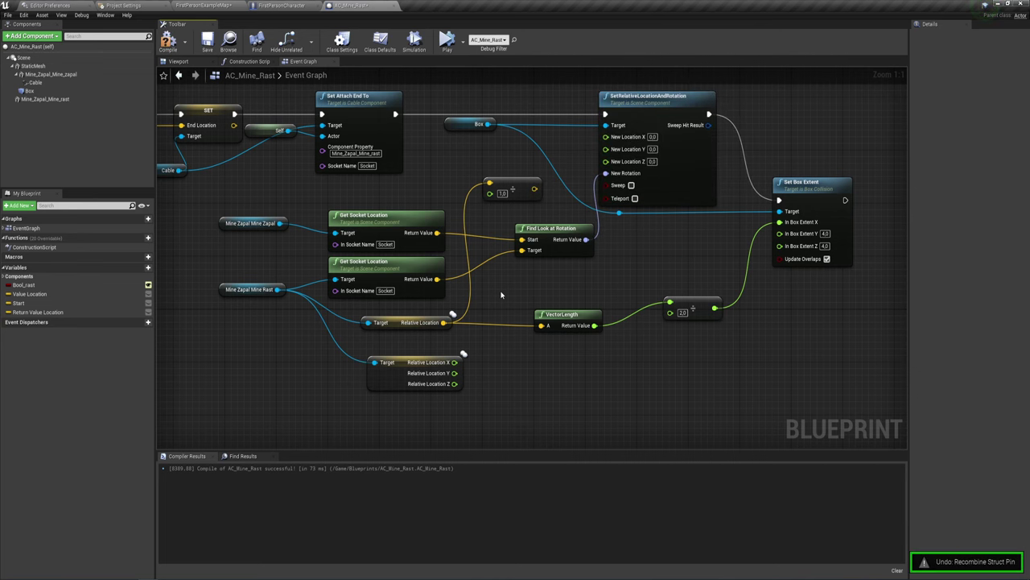
key(ctrl+z)
key(ctrl+z)
key(ctrl+z)
key(ctrl+z)
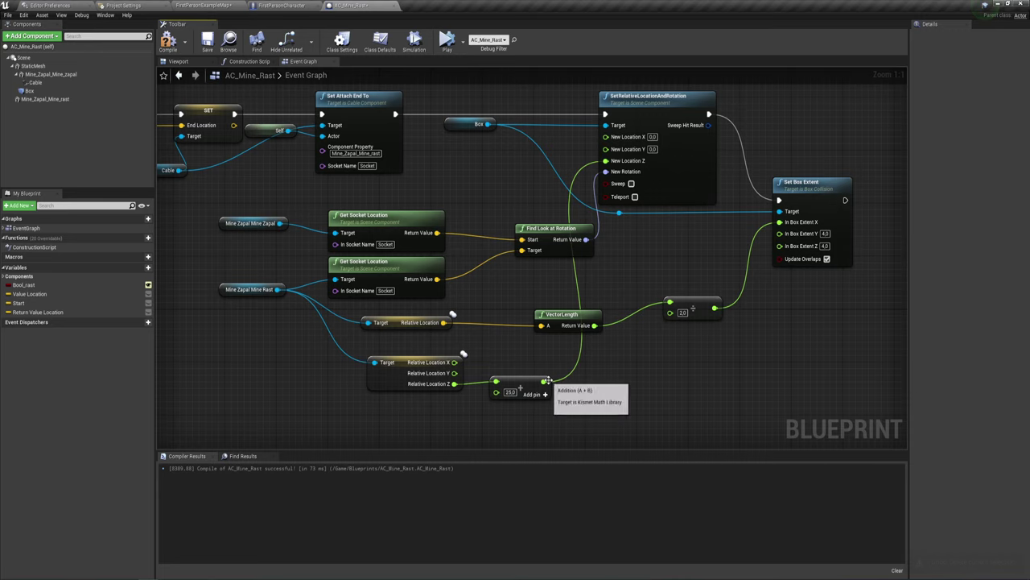
drag(517, 385, 567, 387)
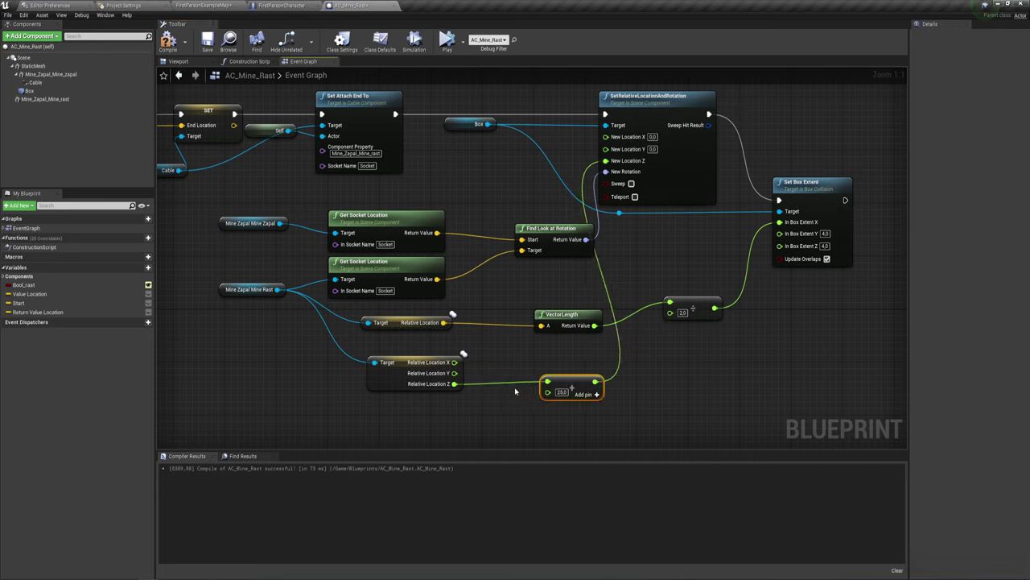
Halve Relative Location Z with a float divide and add a 16.0 offset
drag(454, 383, 483, 375)
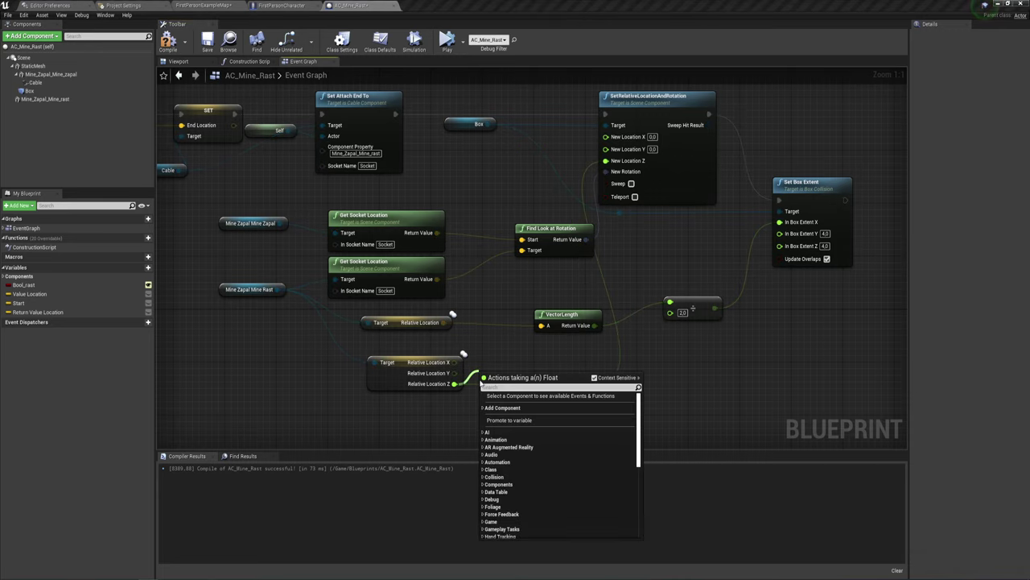
text(/)
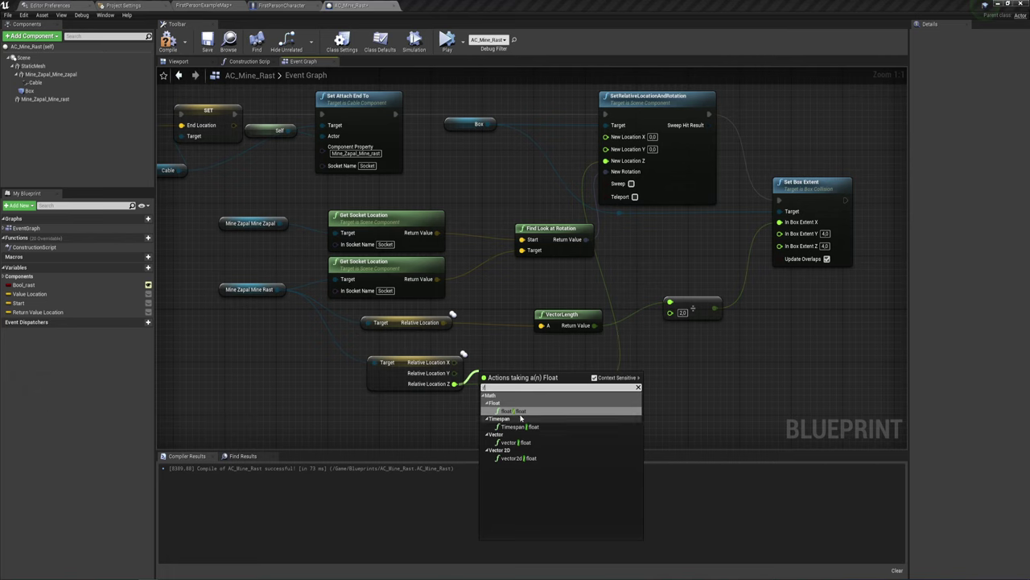
click(514, 415)
drag(548, 392, 535, 398)
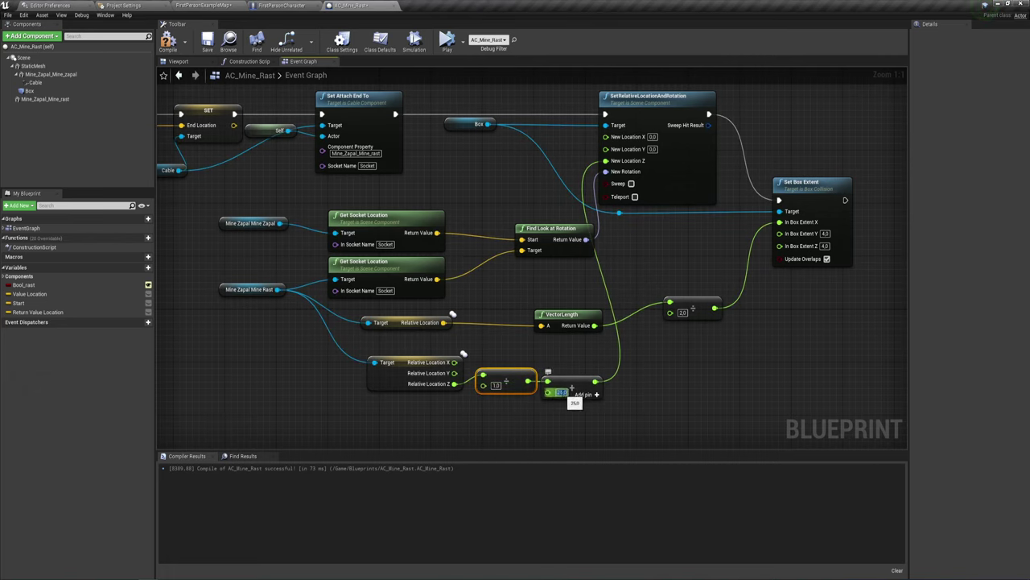
text(1)
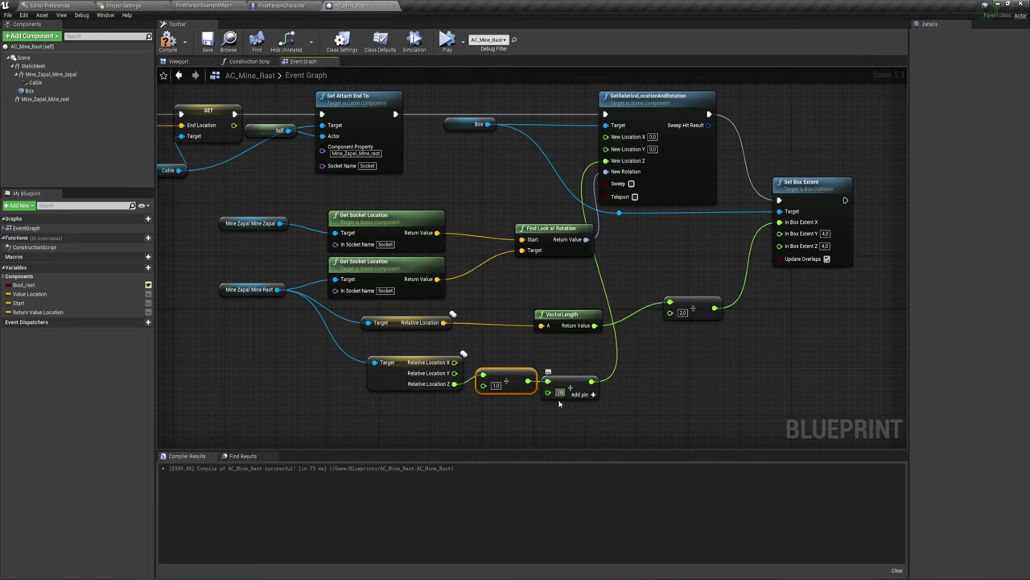
text(6)
click(496, 385)
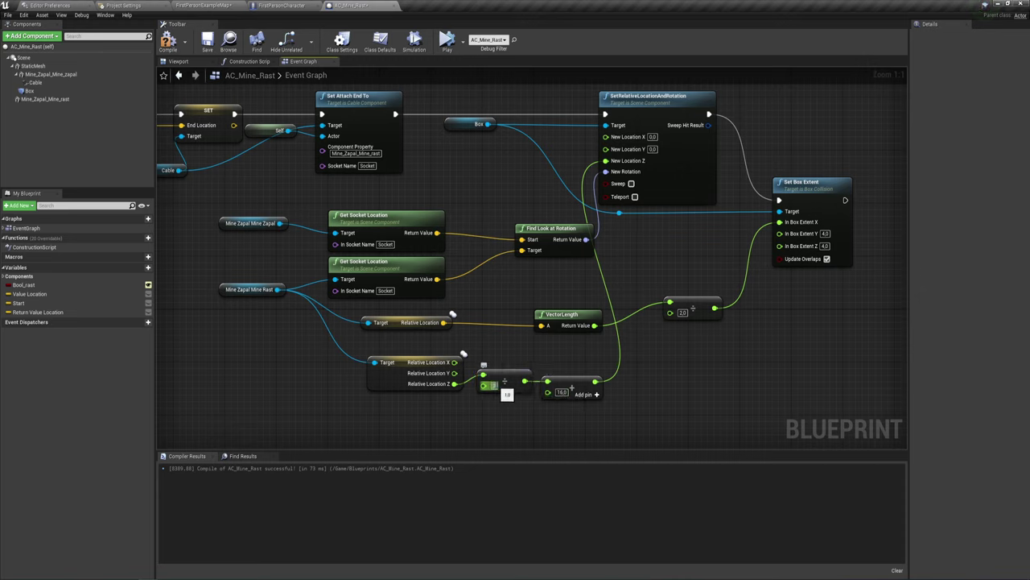
text(2)
Halve Relative Location X with a float divide wired into New Location X
drag(454, 362, 475, 179)
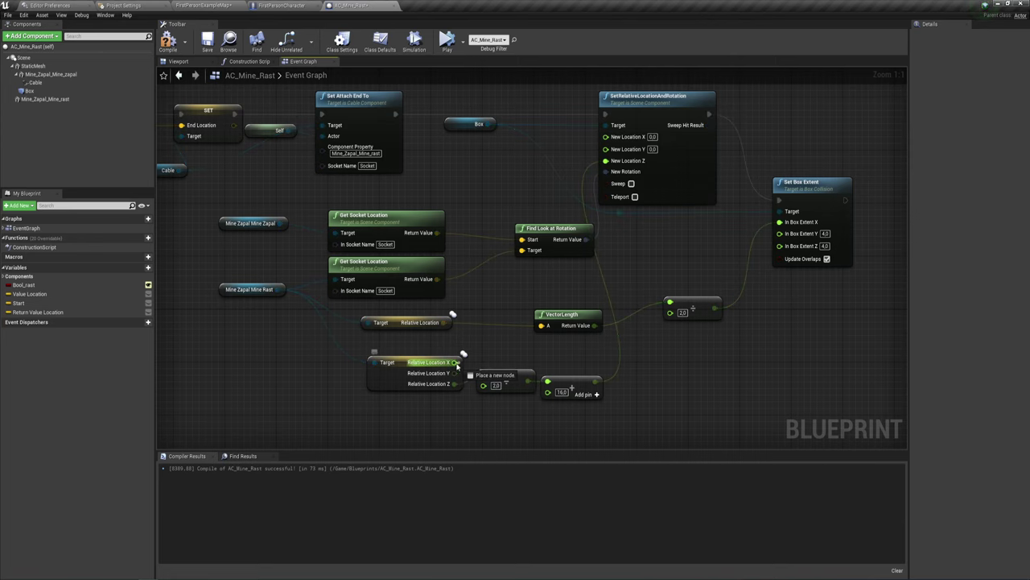
text(/)
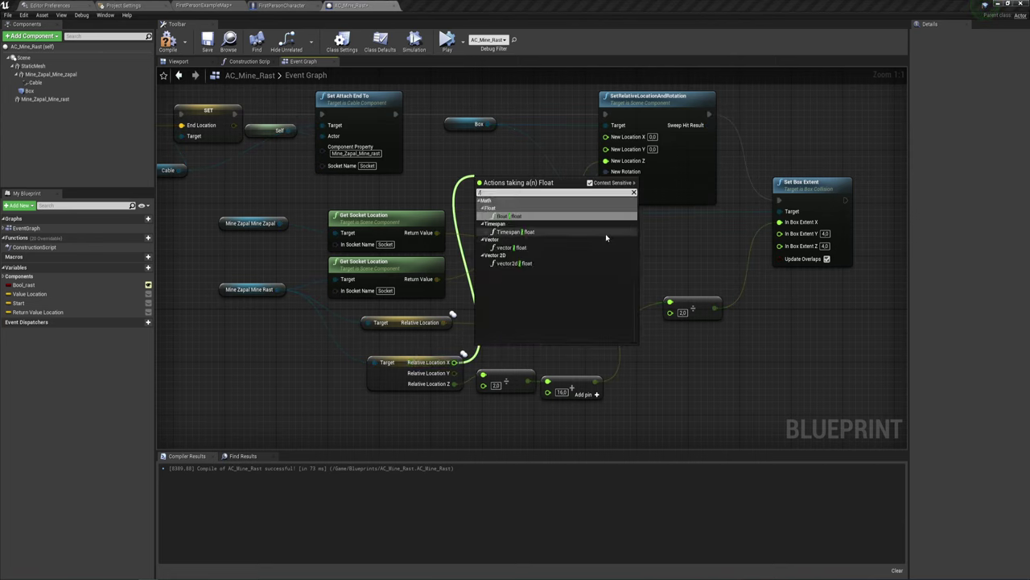
click(519, 217)
drag(528, 188, 607, 139)
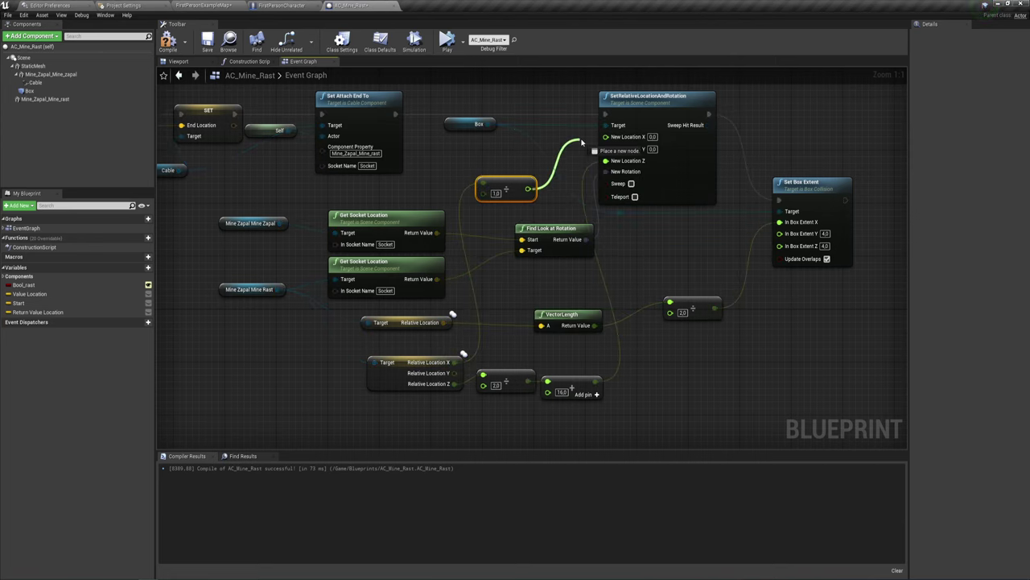
drag(491, 194, 504, 161)
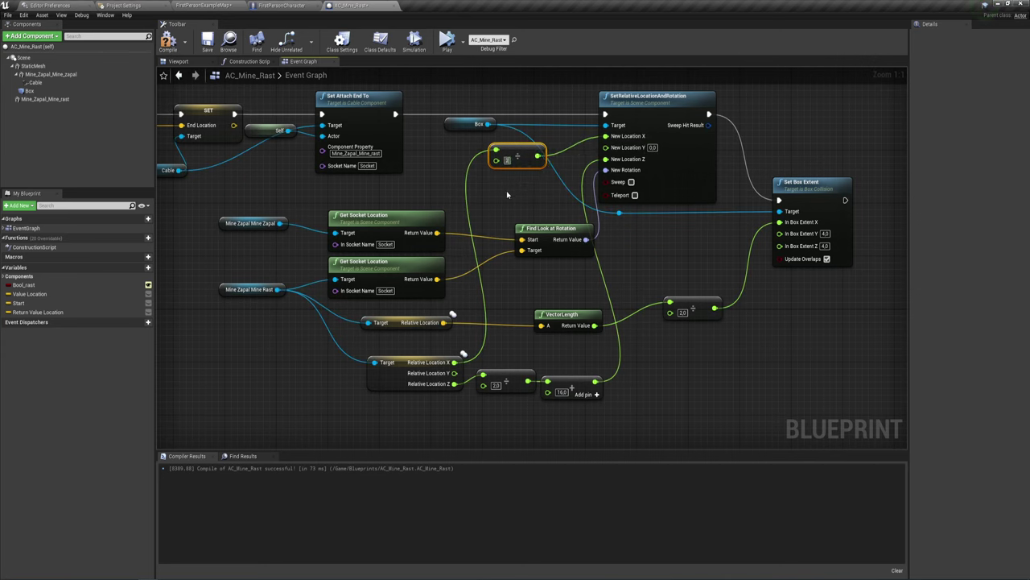
Duplicate the divide node to halve Relative Location Y into New Location Y, and recompile
click(523, 158)
key(ctrl+c)
key(ctrl+v)
mouse_move(521, 208)
mouse_down()
mouse_move(522, 182)
mouse_move(455, 362)
mouse_up()
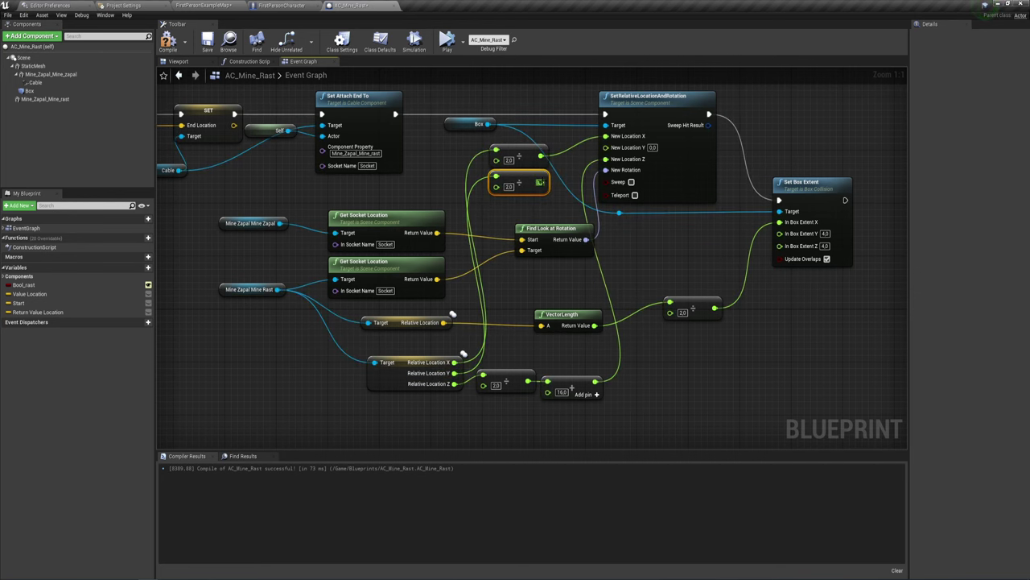
drag(541, 183, 606, 147)
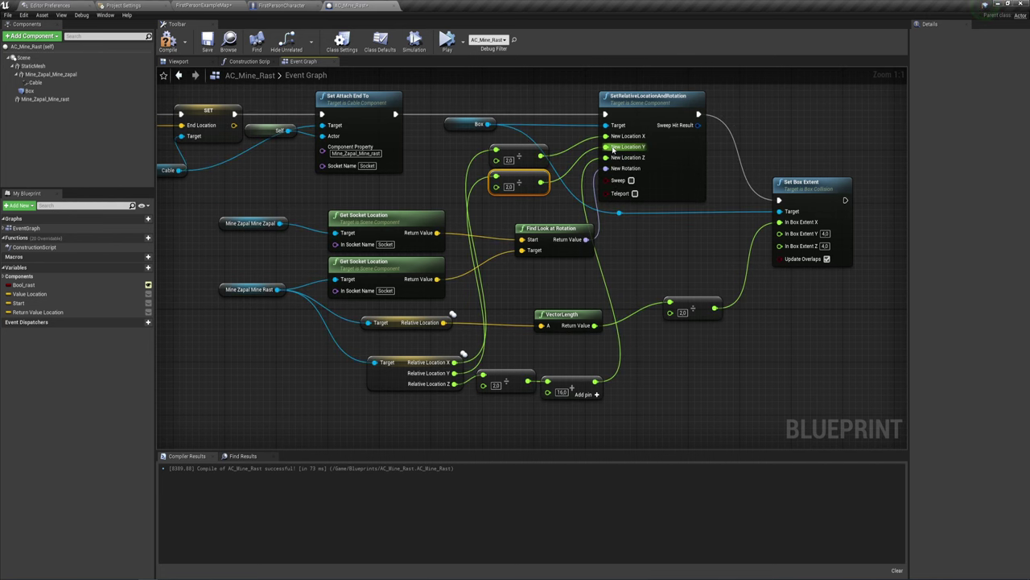
click(167, 40)
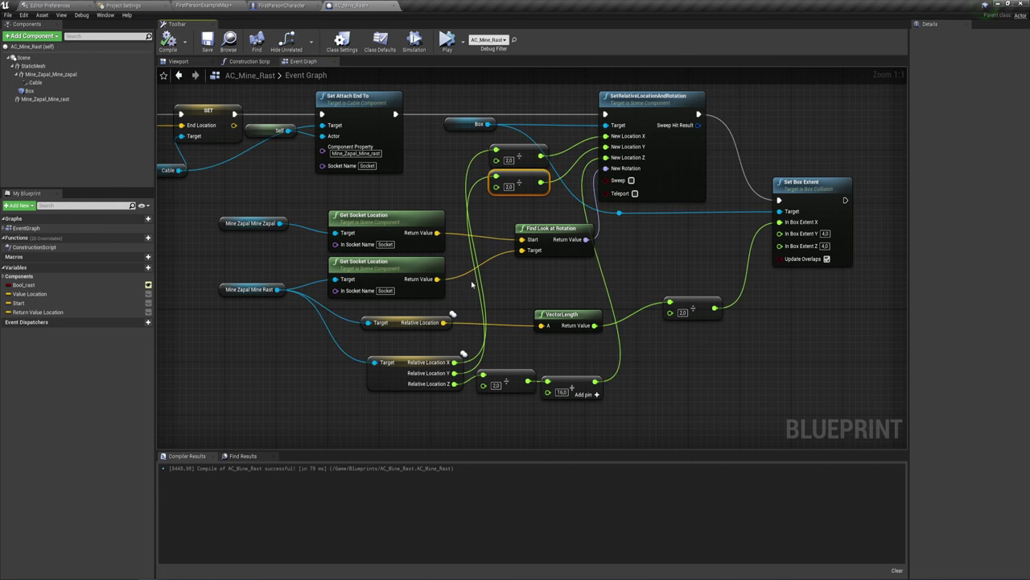
Set the Box Extent Y value to 2.0
right_drag(521, 240, 536, 240)
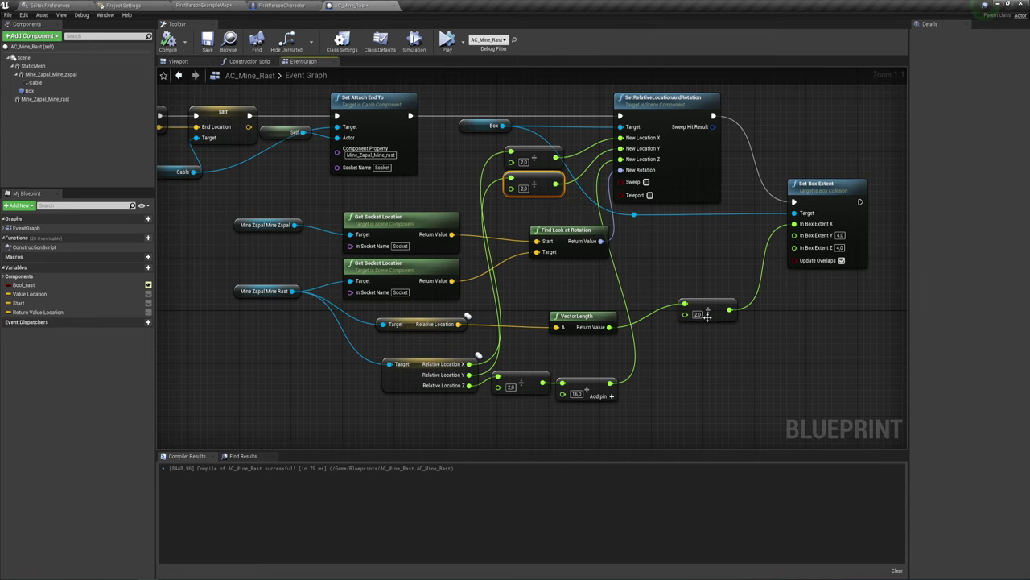
right_drag(718, 358, 685, 347)
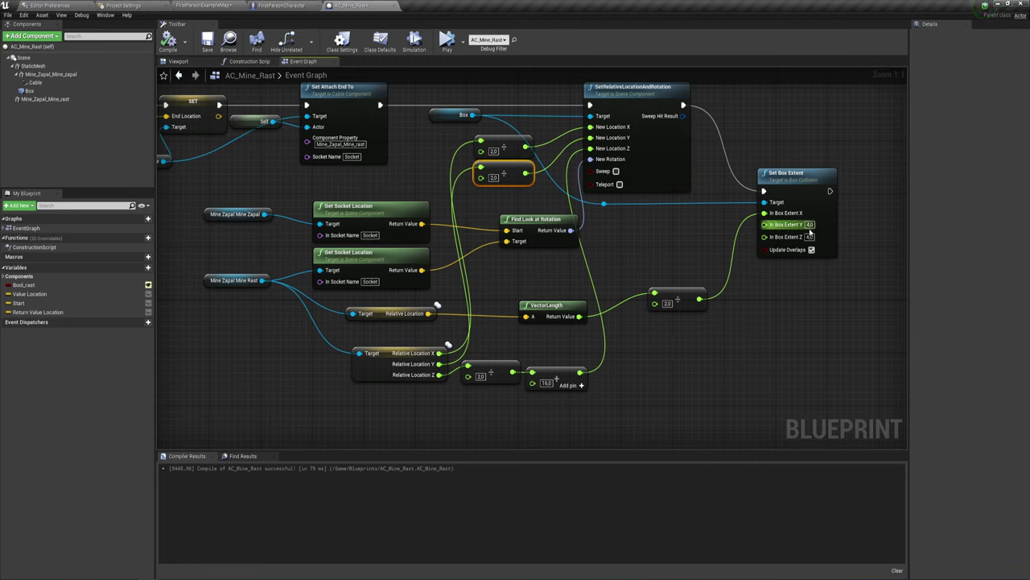
text(2)
key(Tab)
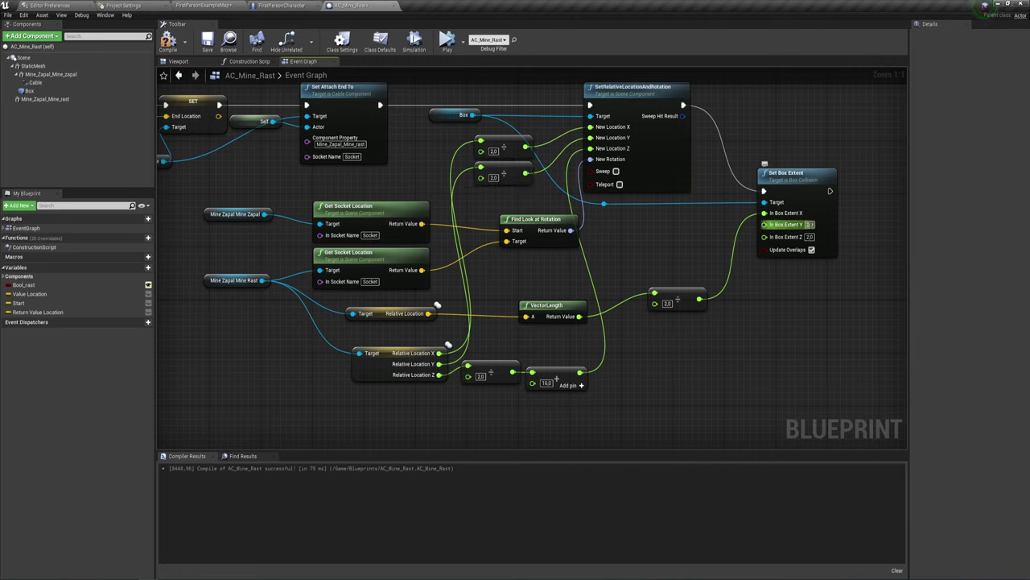
Play the level to test the mine, then return to the AC_Mine_Rast graph
click(206, 5)
click(542, 32)
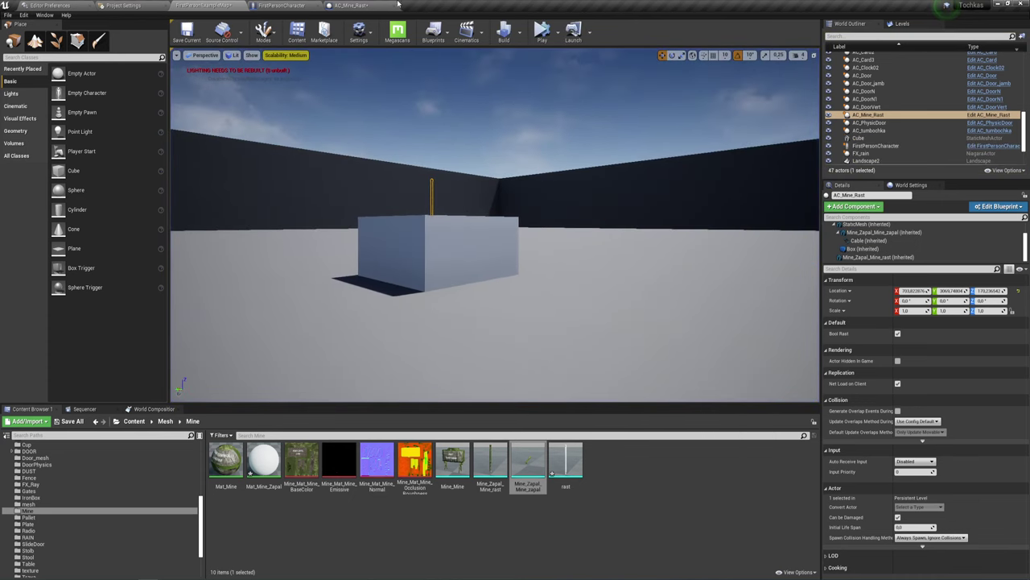
click(354, 5)
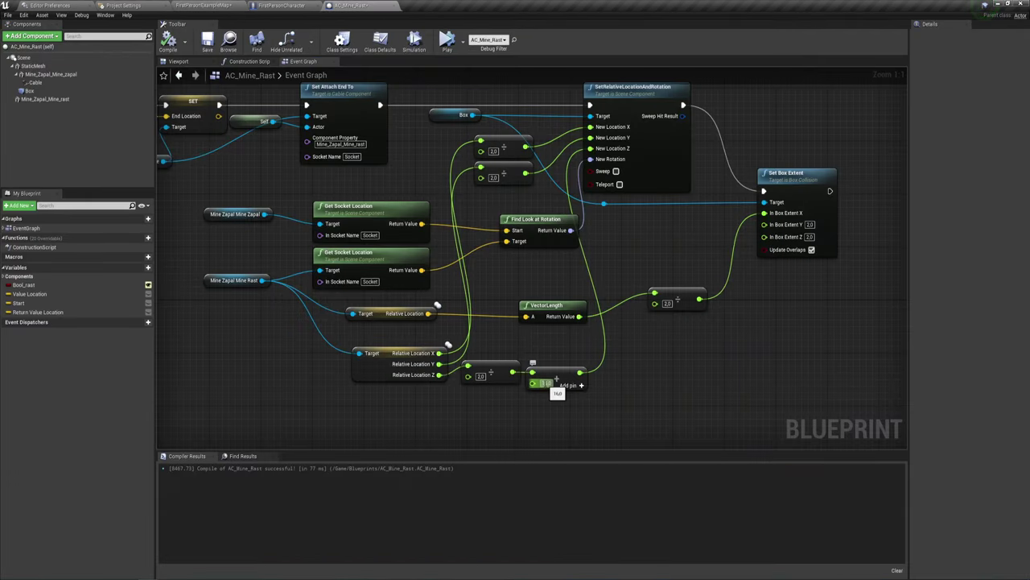
Change the offset added to the halved Z to 21.0 and recompile
text(1)
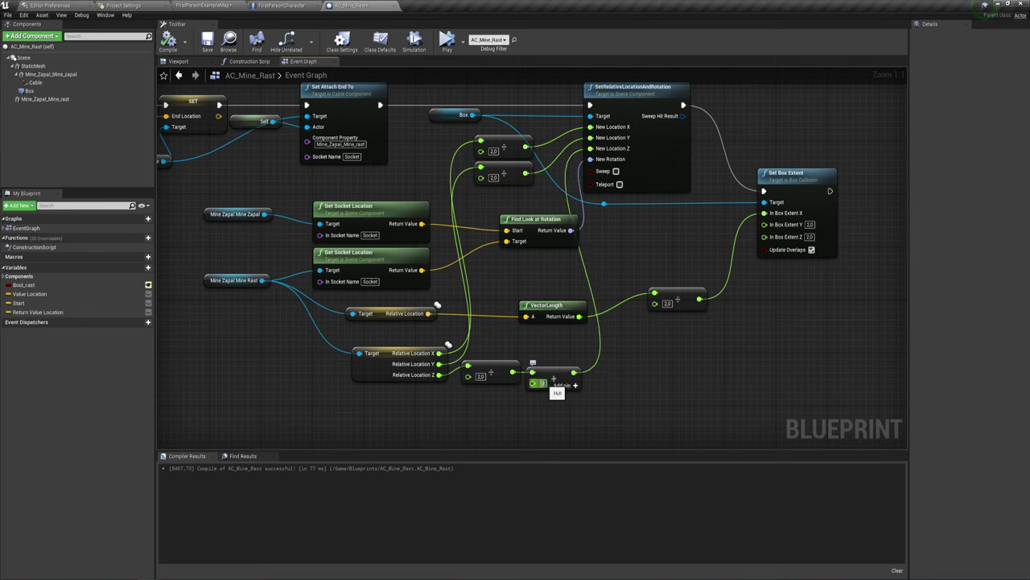
text(1)
key(Return)
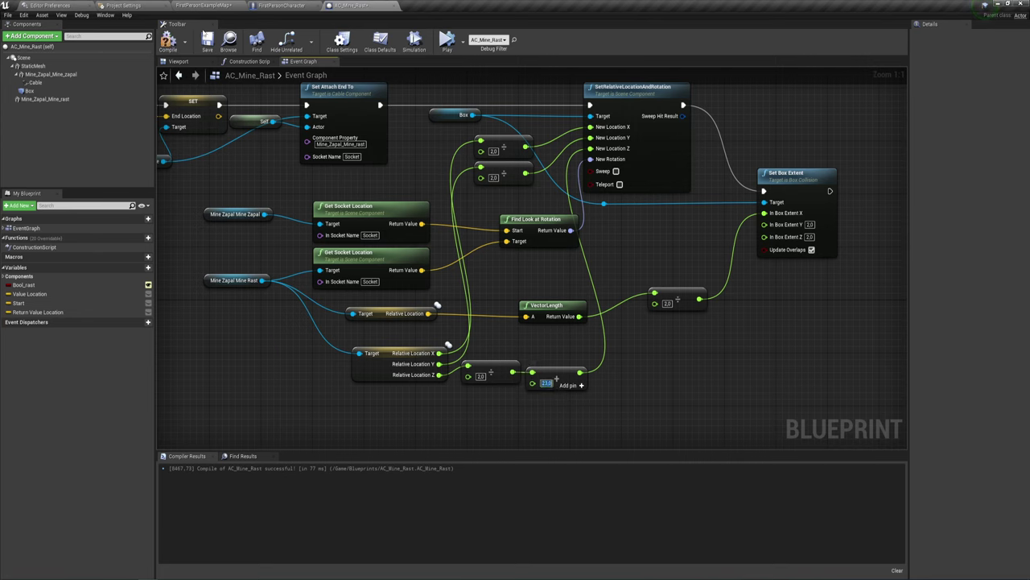
click(167, 40)
Simulate the level and orbit around the mine and its cable, then return to the event graph
click(446, 40)
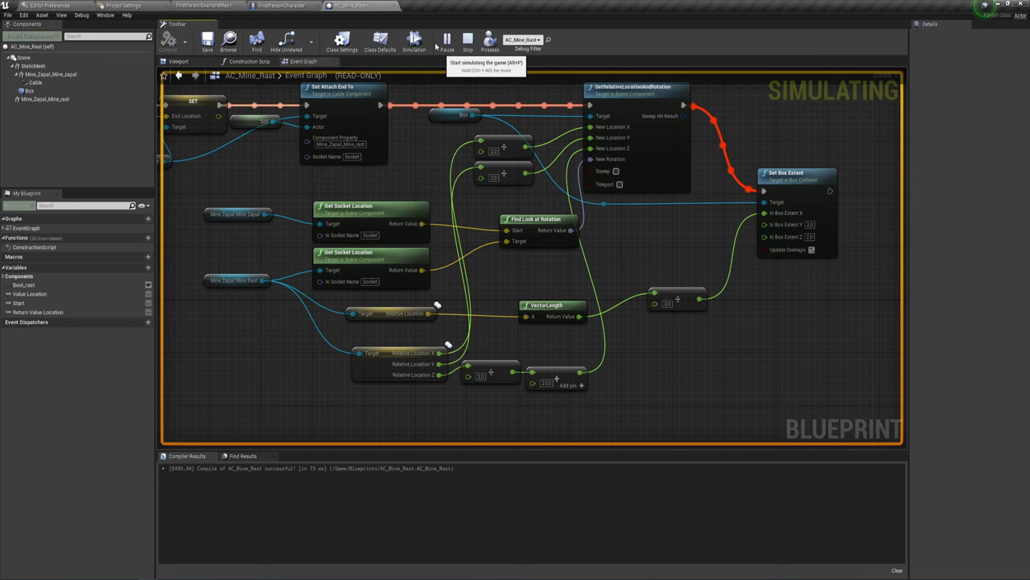
click(201, 5)
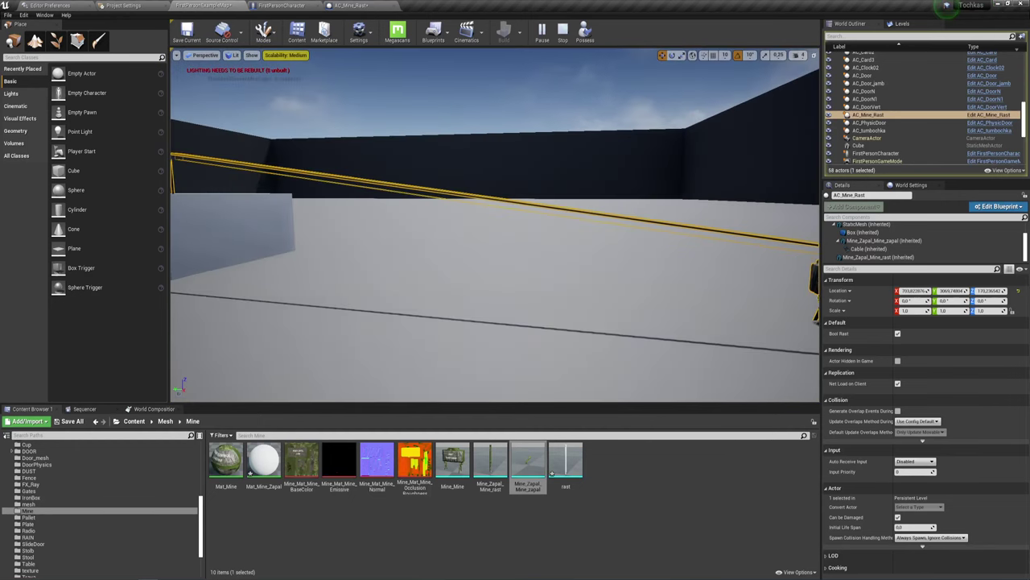
key(f)
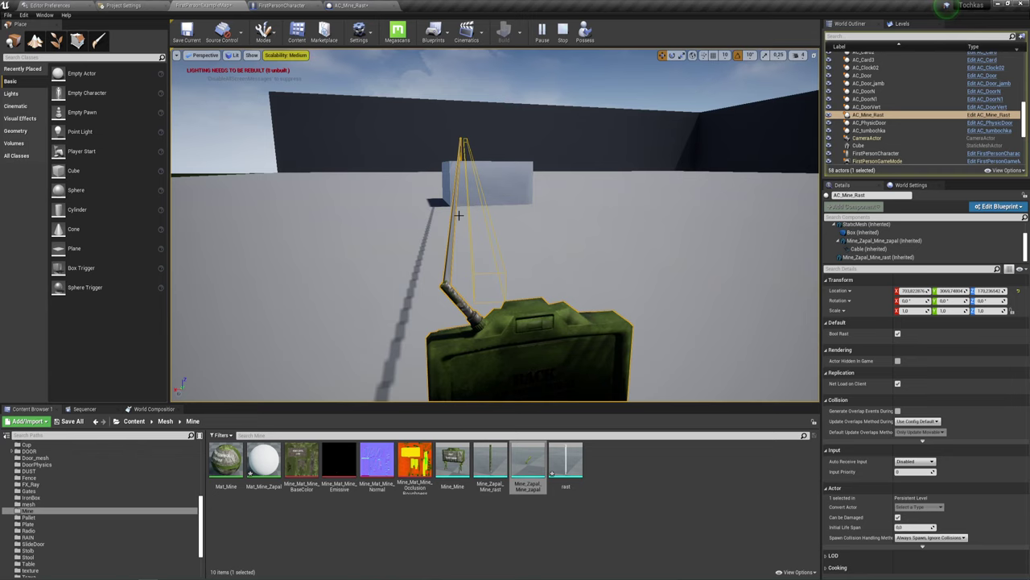
mouse_move(519, 265)
right_down()
mouse_move(564, 266)
mouse_move(531, 281)
right_up()
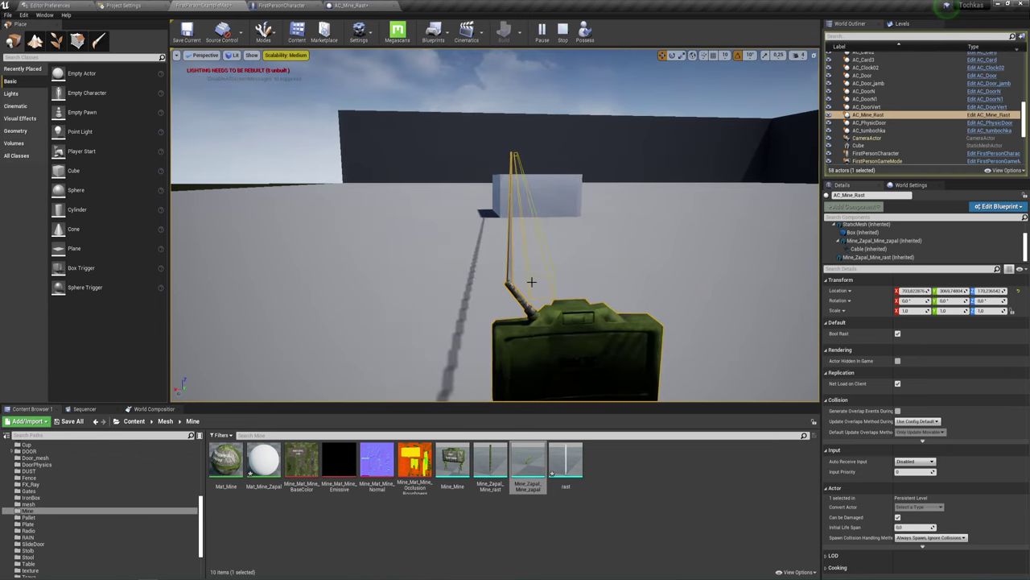
click(355, 5)
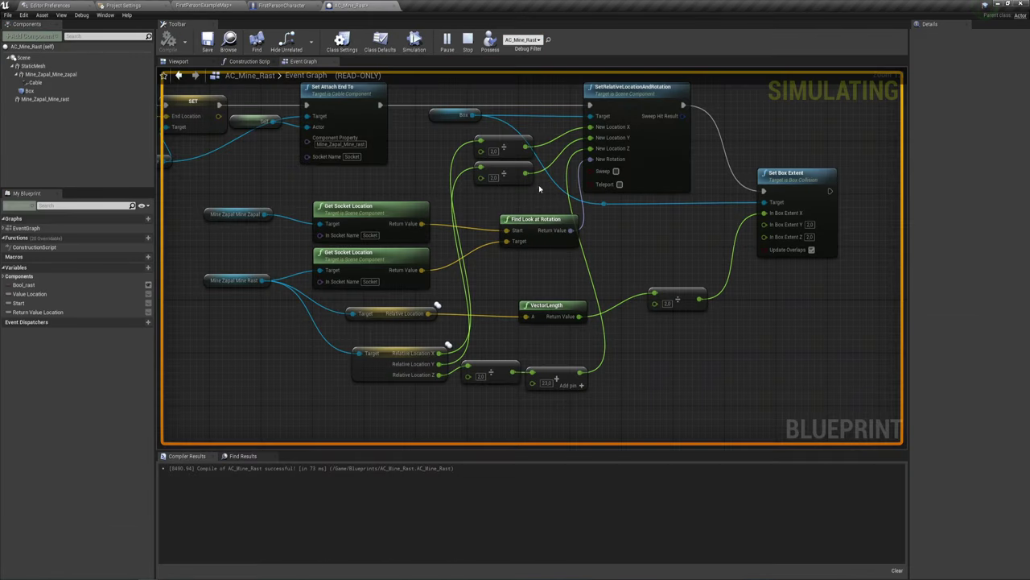
right_drag(538, 185, 579, 187)
Stop the simulation, then add and discard a stray math node on Relative Location X
click(470, 42)
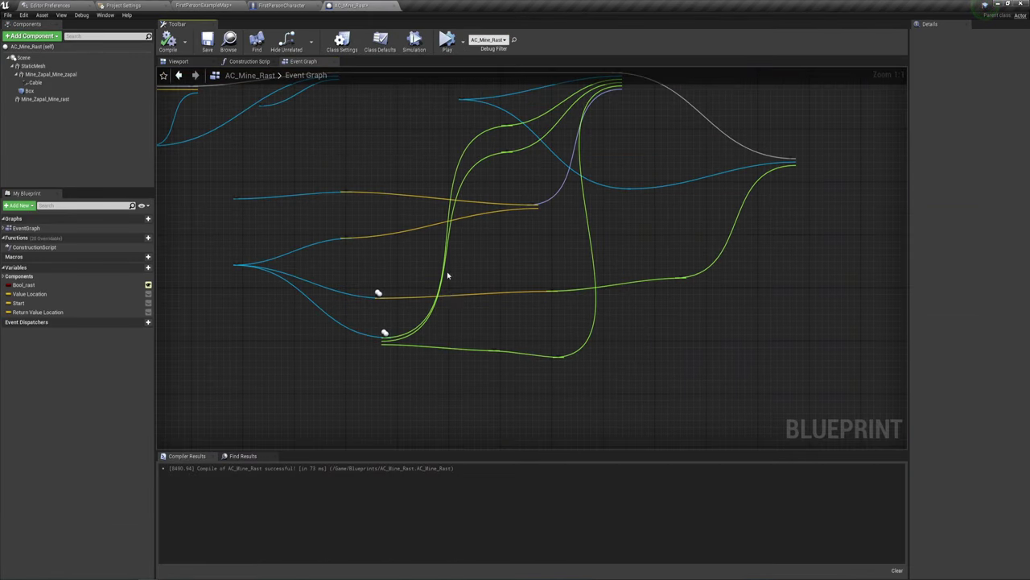
drag(473, 340, 440, 137)
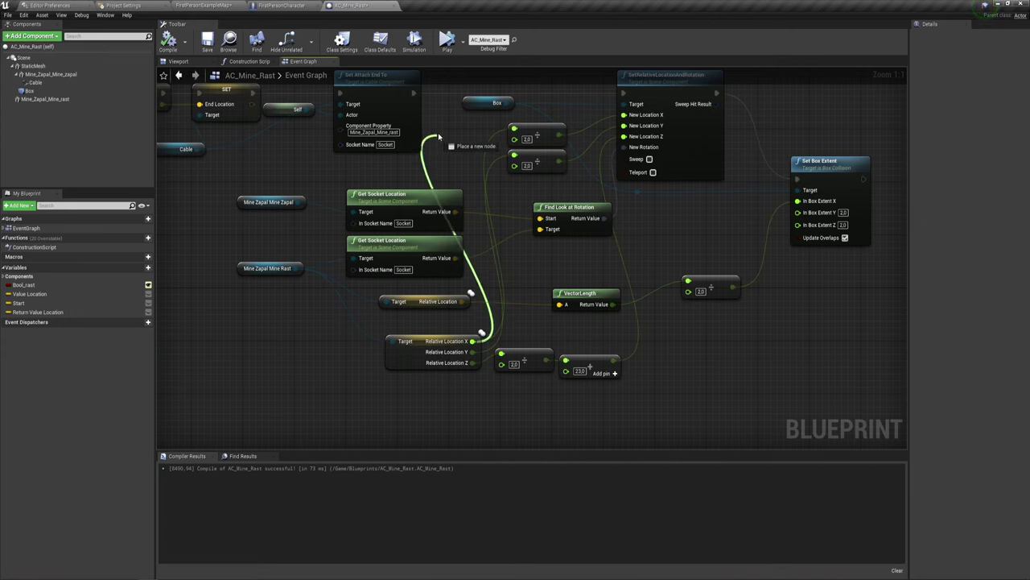
text(*)
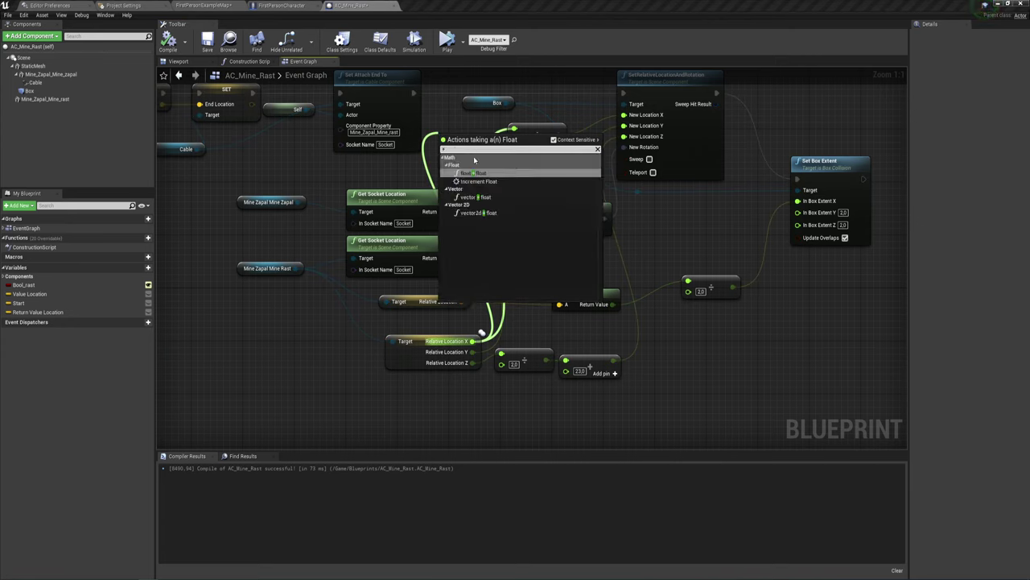
click(480, 173)
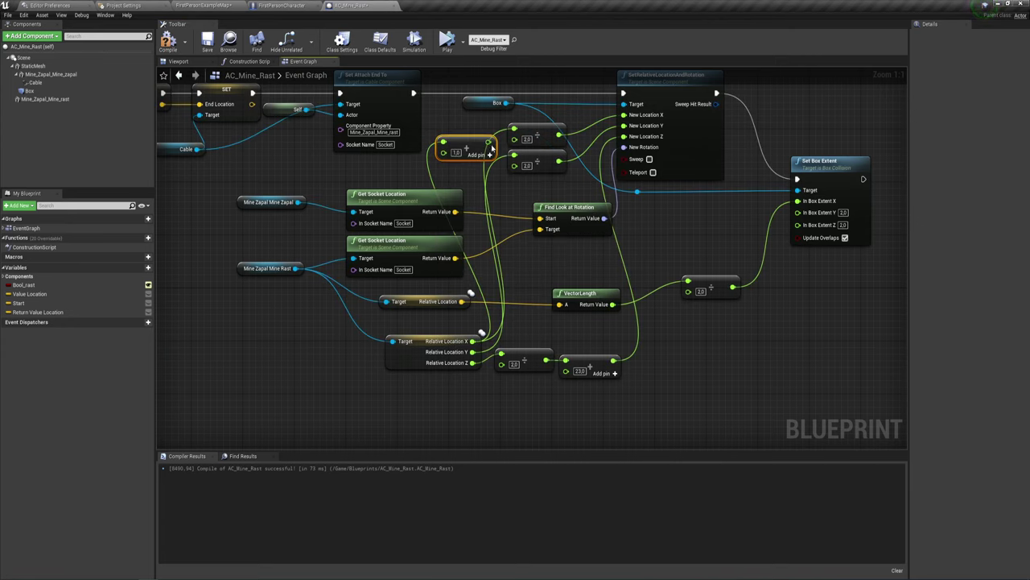
mouse_move(489, 143)
mouse_down()
mouse_move(507, 148)
mouse_move(445, 133)
mouse_up()
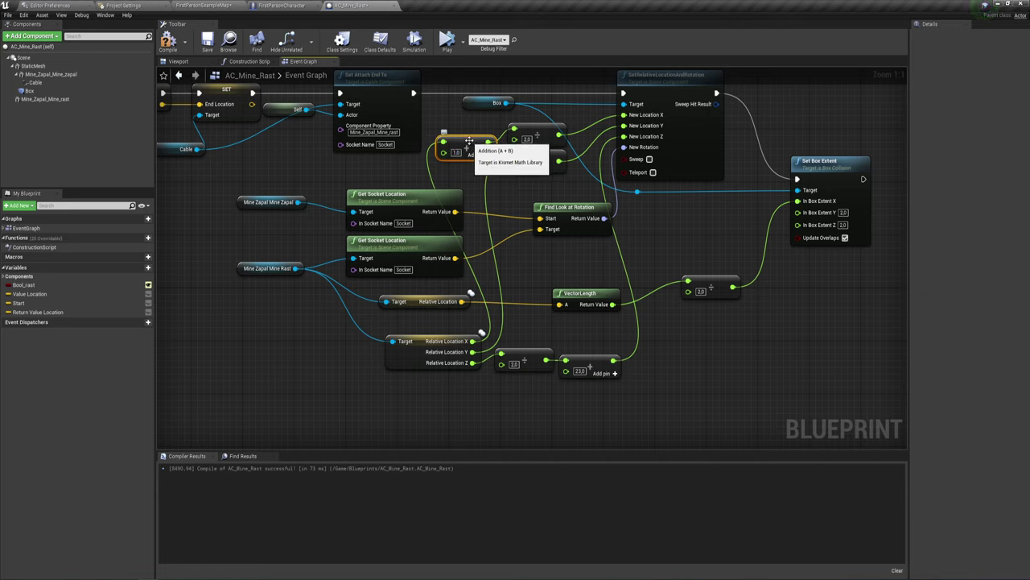
key(Delete)
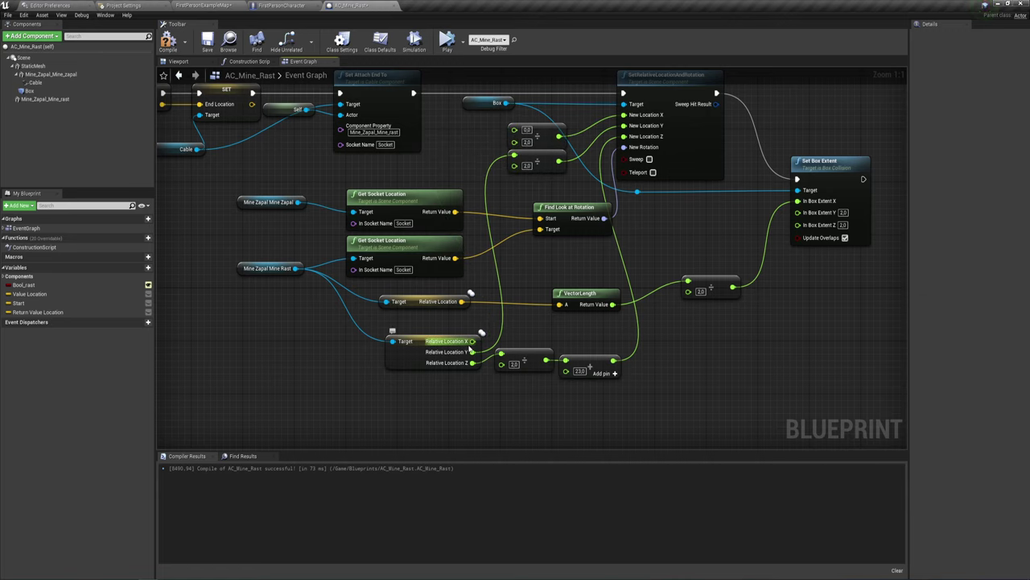
Wire Relative Location X into the divide, add 4.0 to the halved X, and compile
mouse_move(473, 342)
mouse_down()
mouse_move(513, 130)
mouse_move(482, 123)
mouse_move(514, 126)
mouse_up()
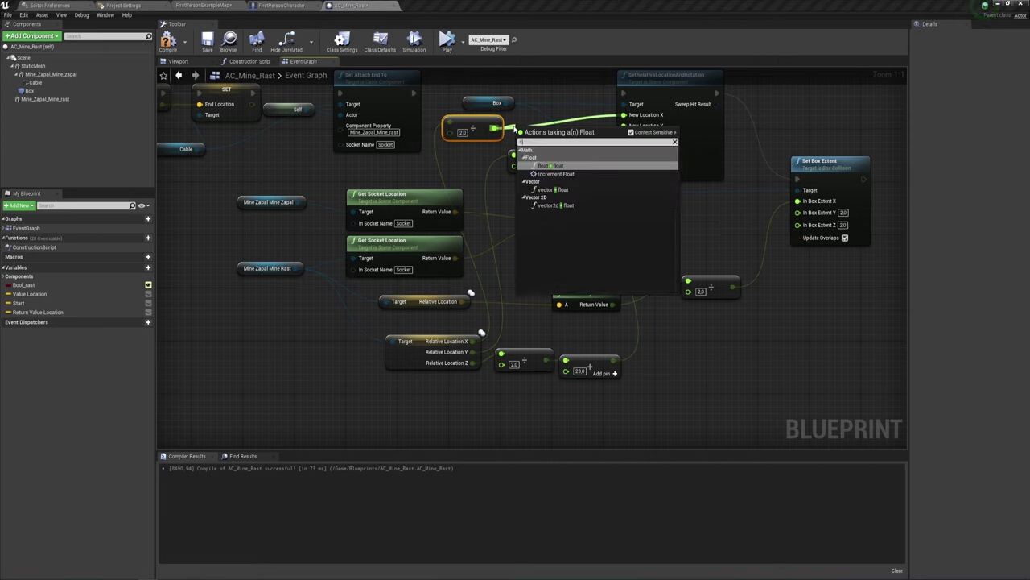
click(550, 166)
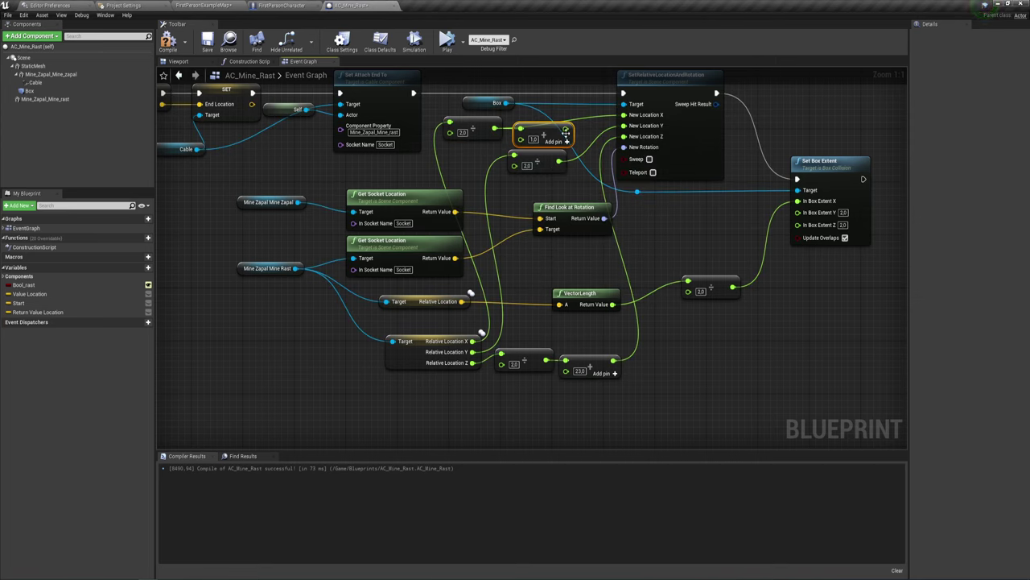
click(532, 139)
text(4)
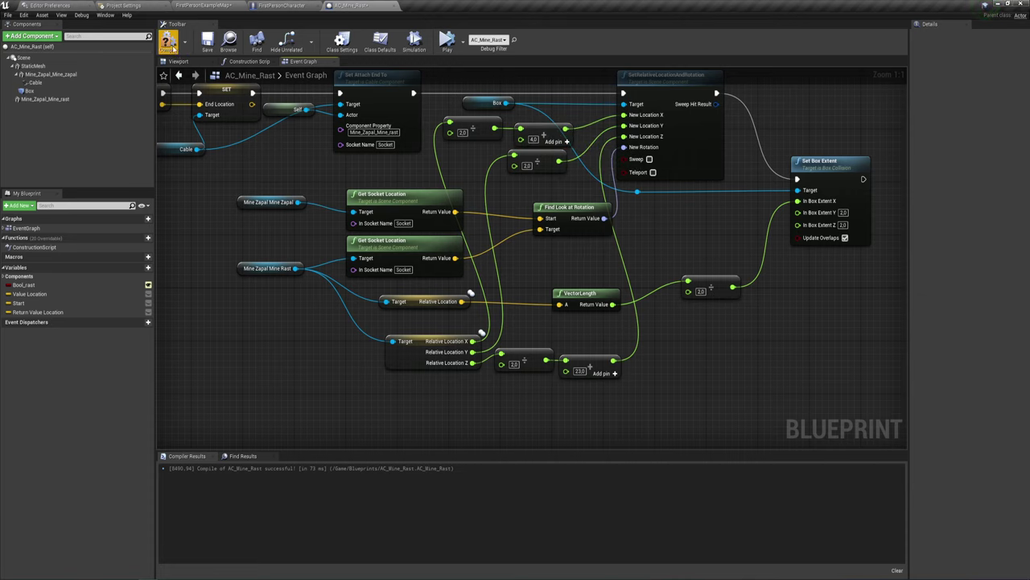
click(169, 42)
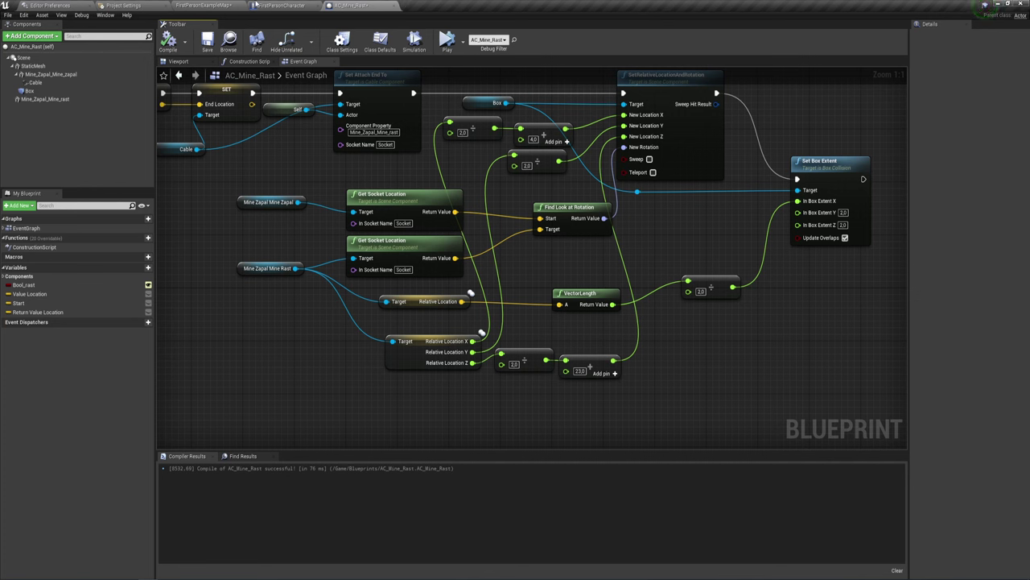
click(226, 5)
click(542, 34)
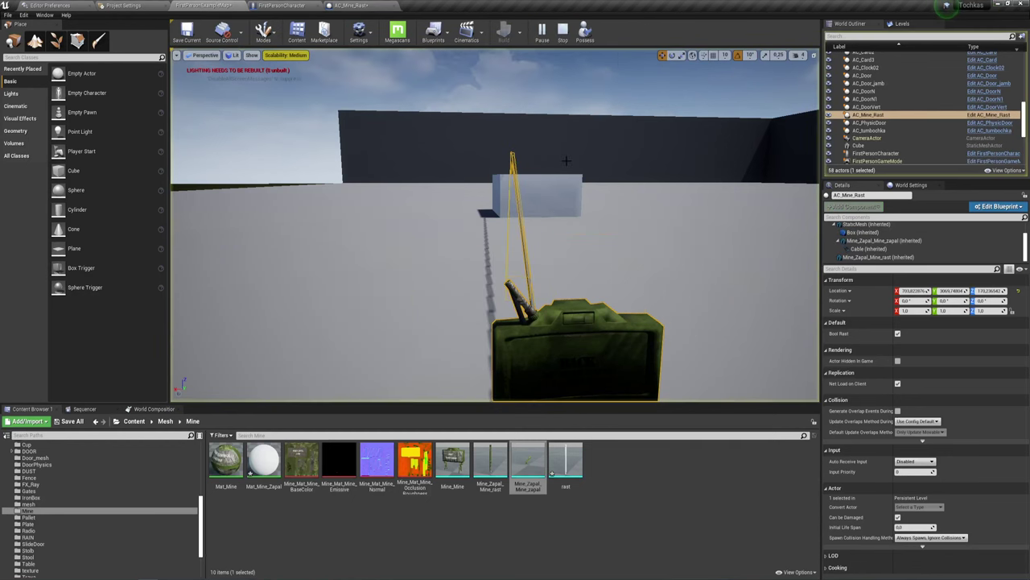
key(w)
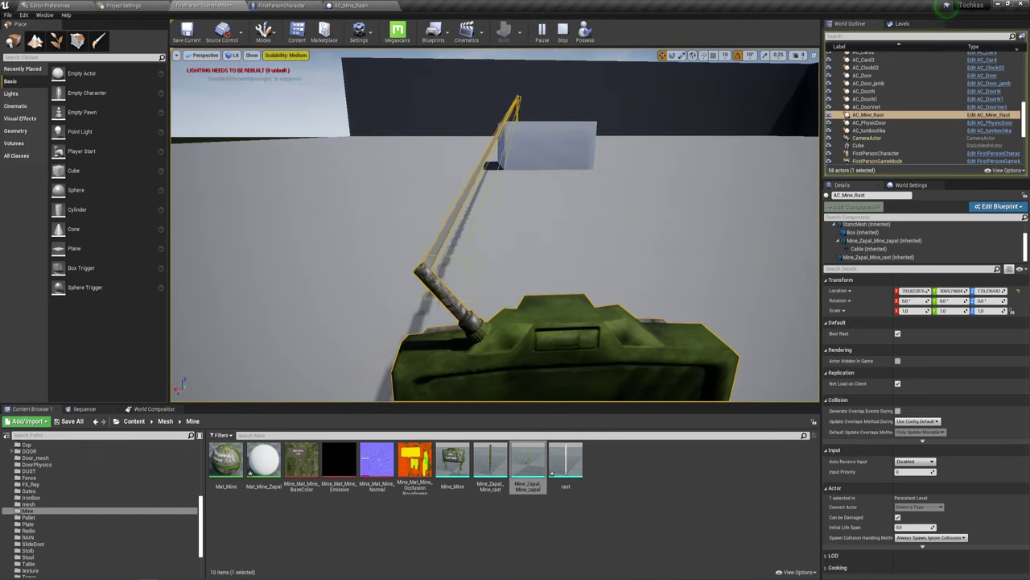
key(w)
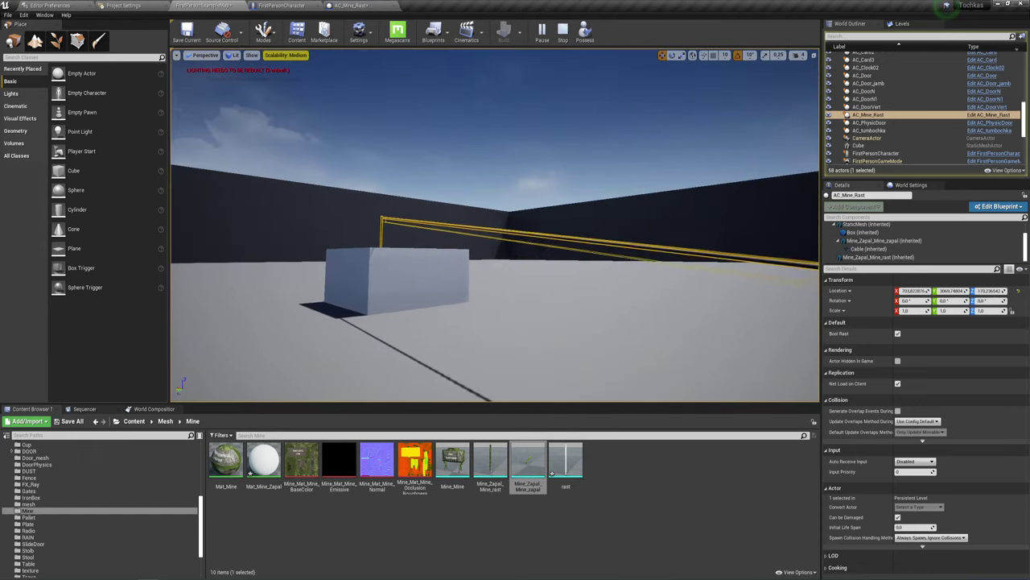
key(w)
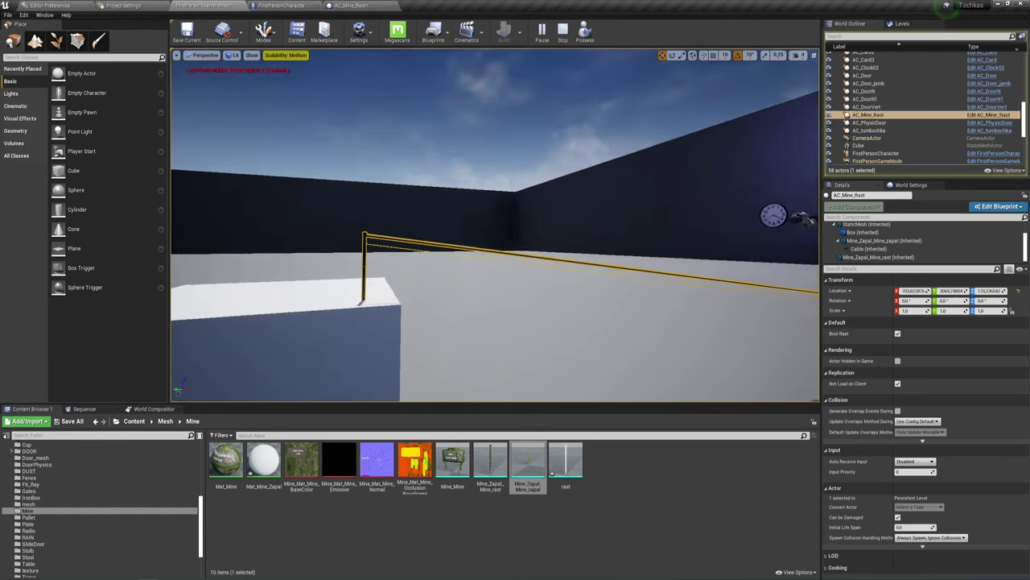
key(w)
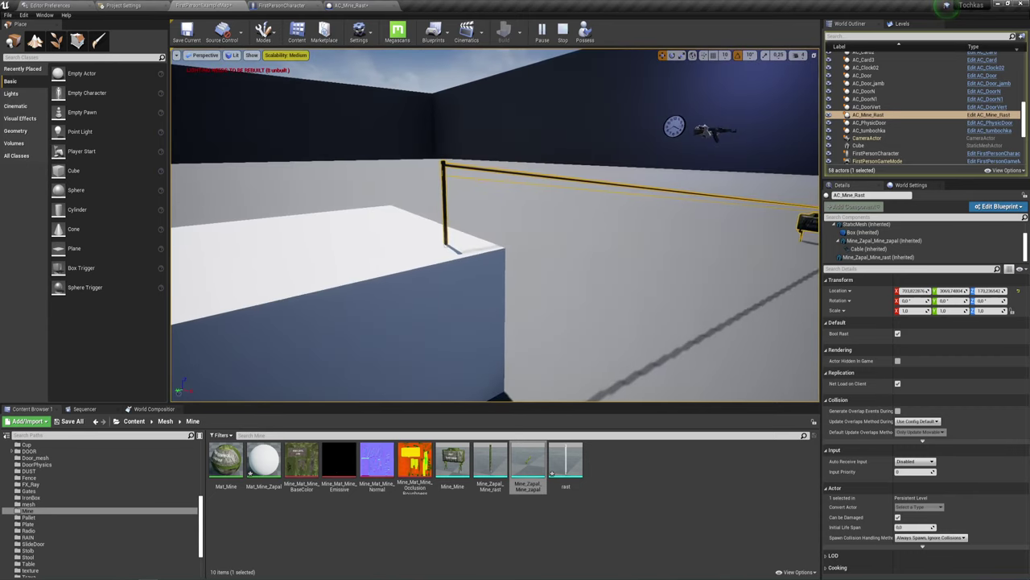
key(d)
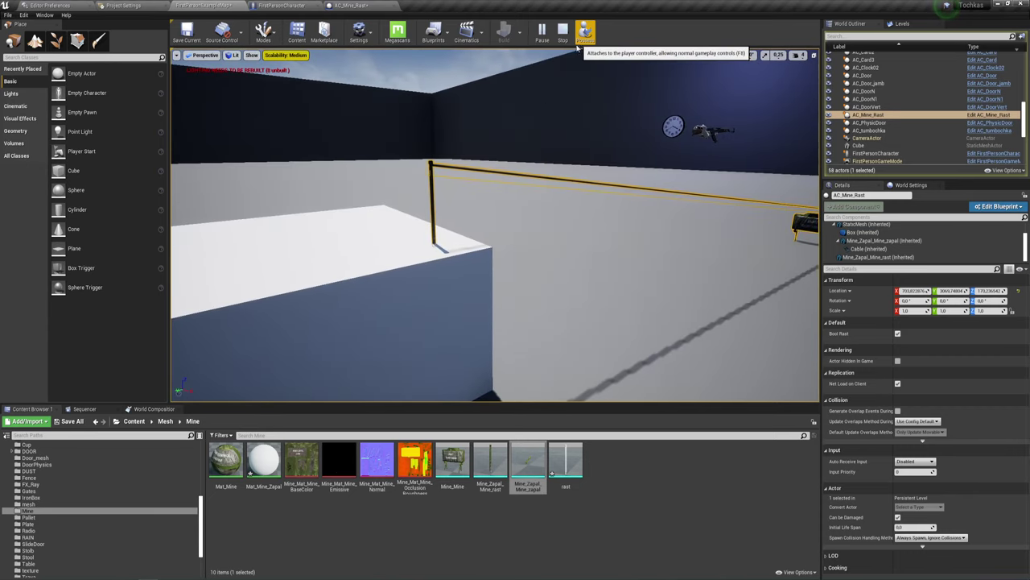
click(563, 30)
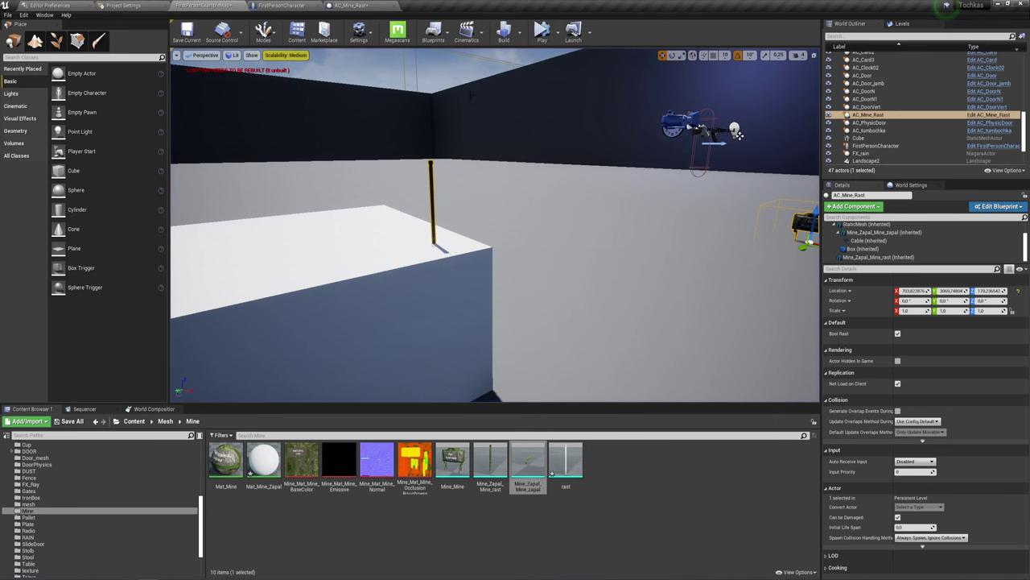
click(351, 5)
scroll(652, 165, down, 5)
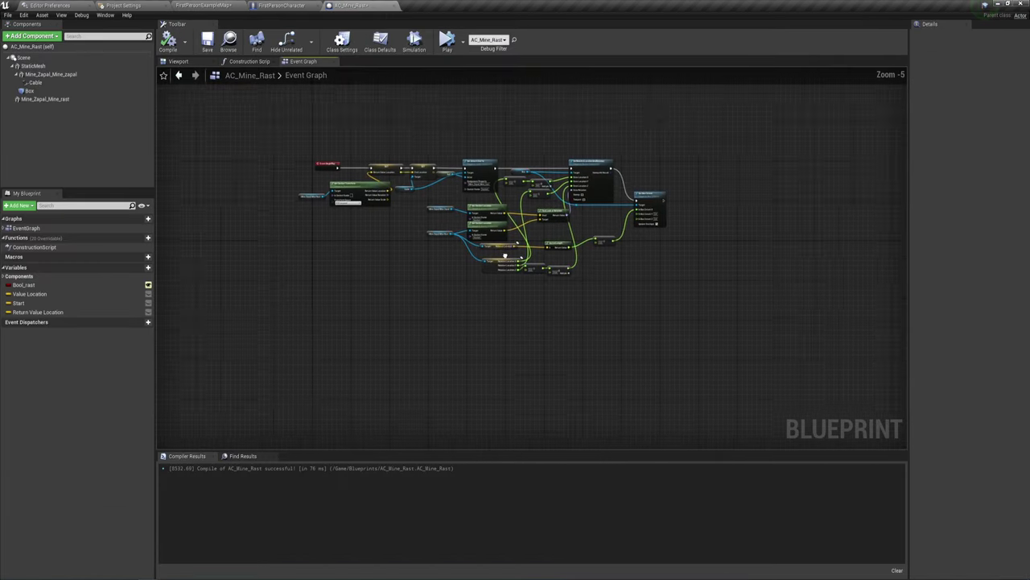
Add an On Component Begin Overlap event for the Box component
right_click(29, 90)
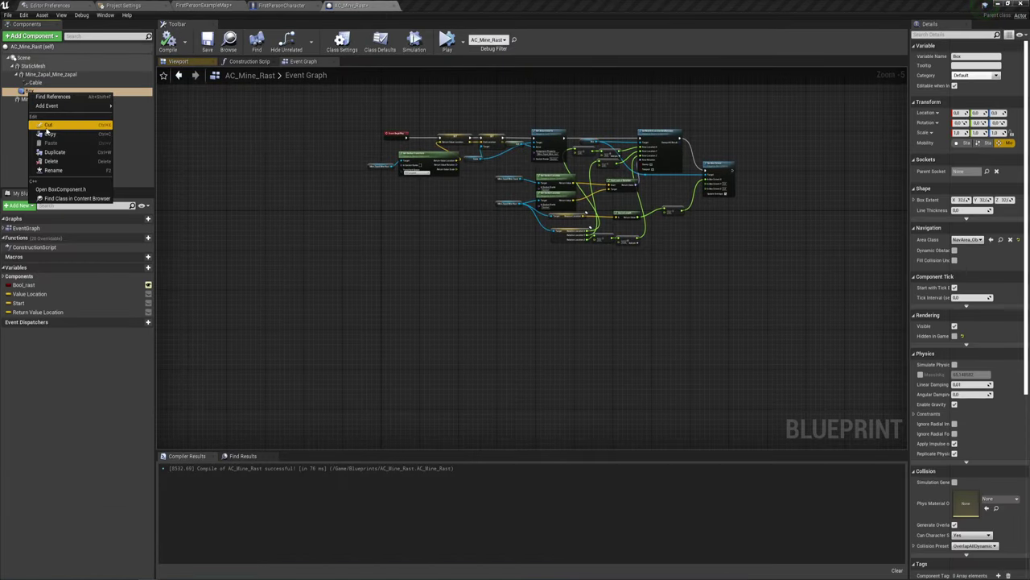
mouse_move(76, 107)
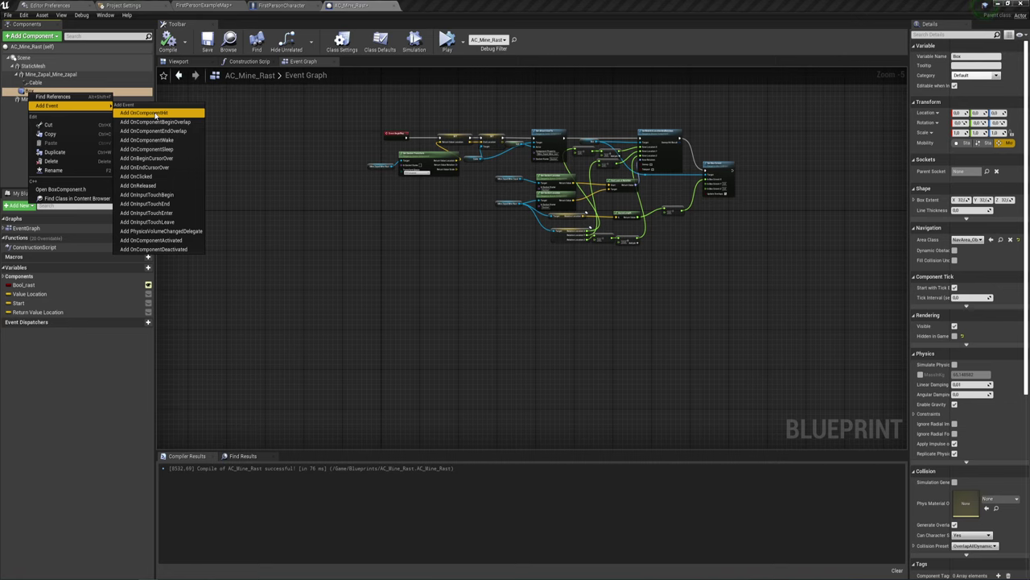
click(157, 121)
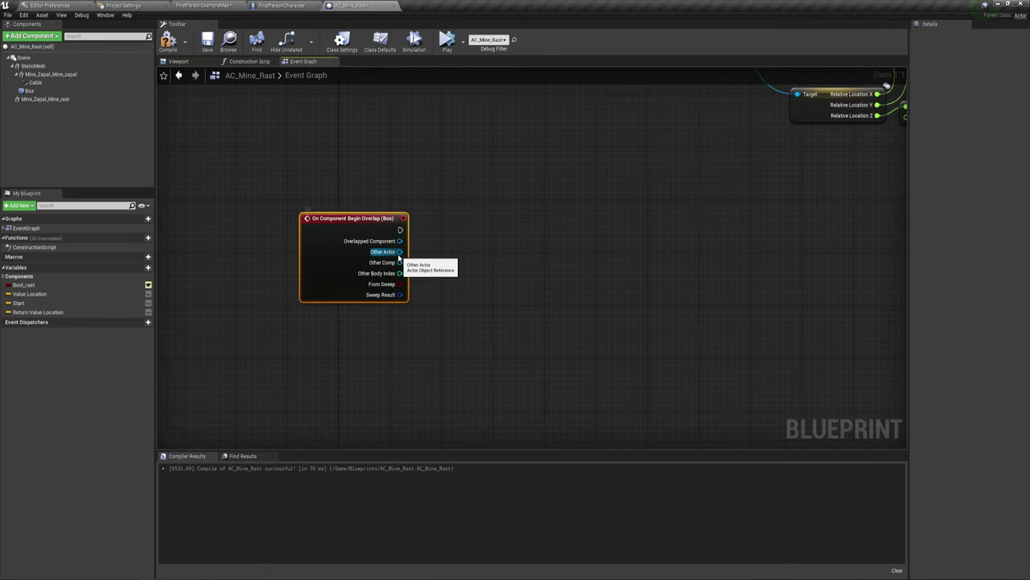
Feed the event's Other Actor into a Cast To FirstPersonCharacter node
drag(400, 251, 501, 221)
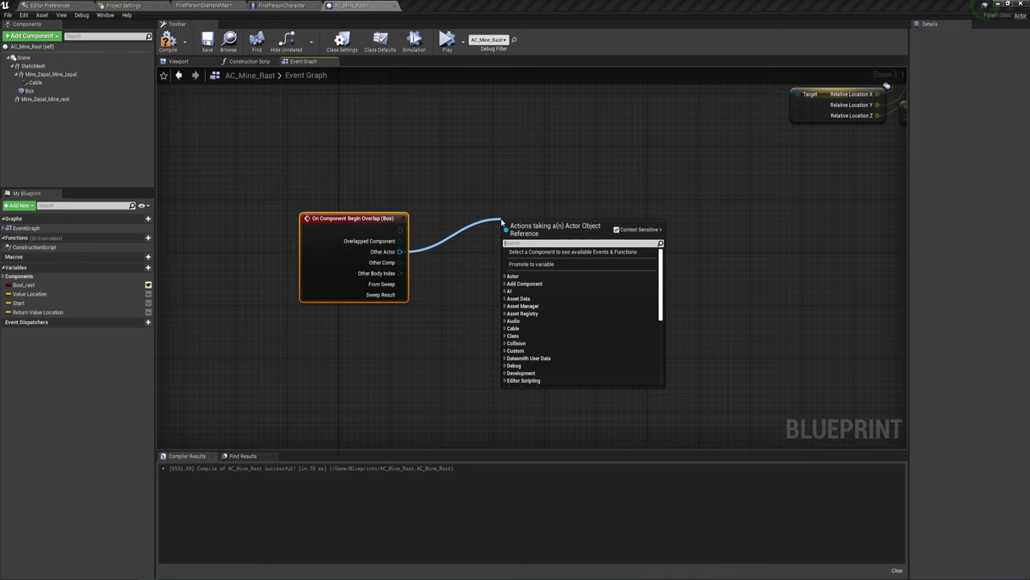
click(460, 230)
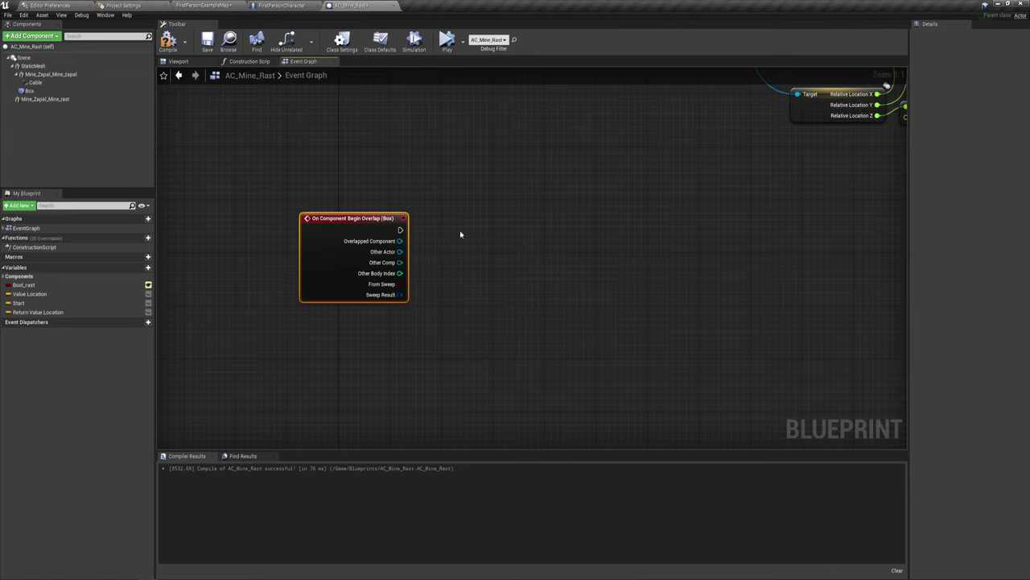
drag(400, 251, 447, 233)
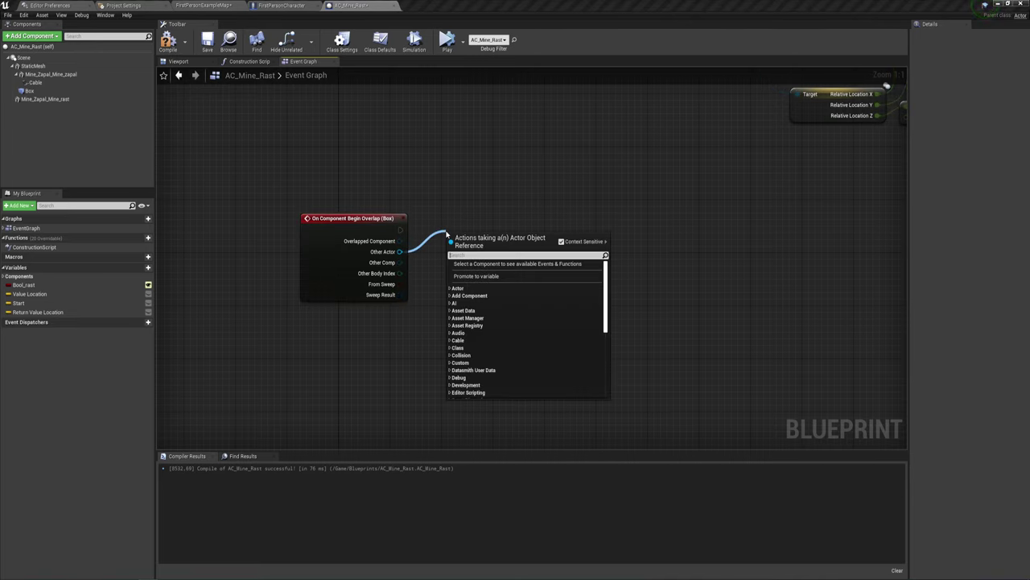
text(cast)
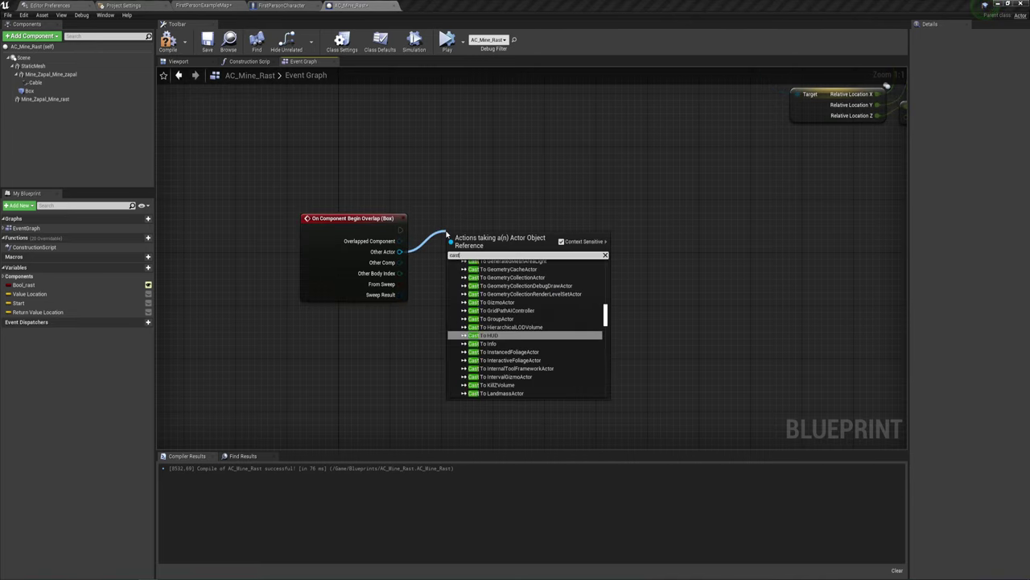
text( to fi)
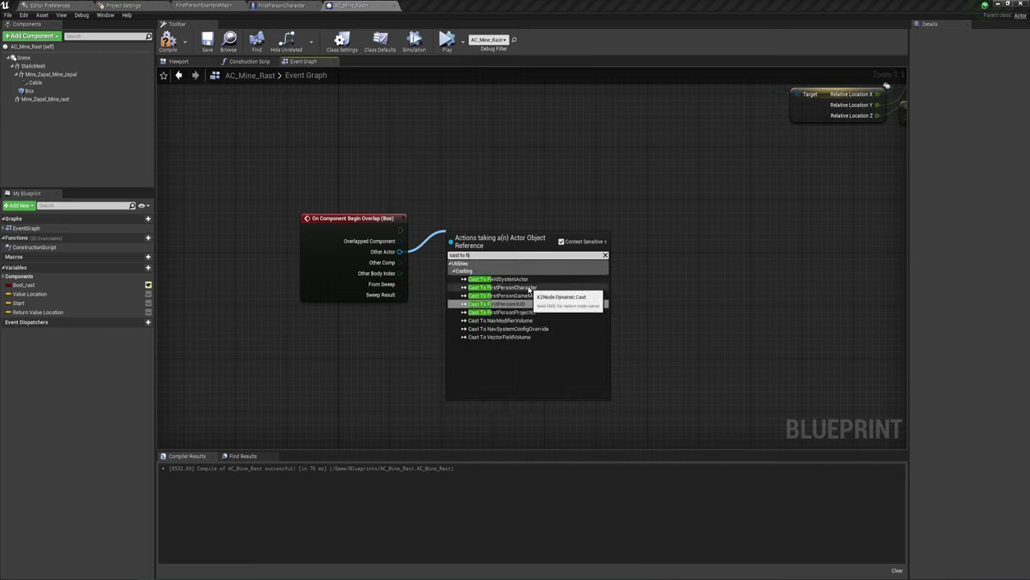
click(527, 287)
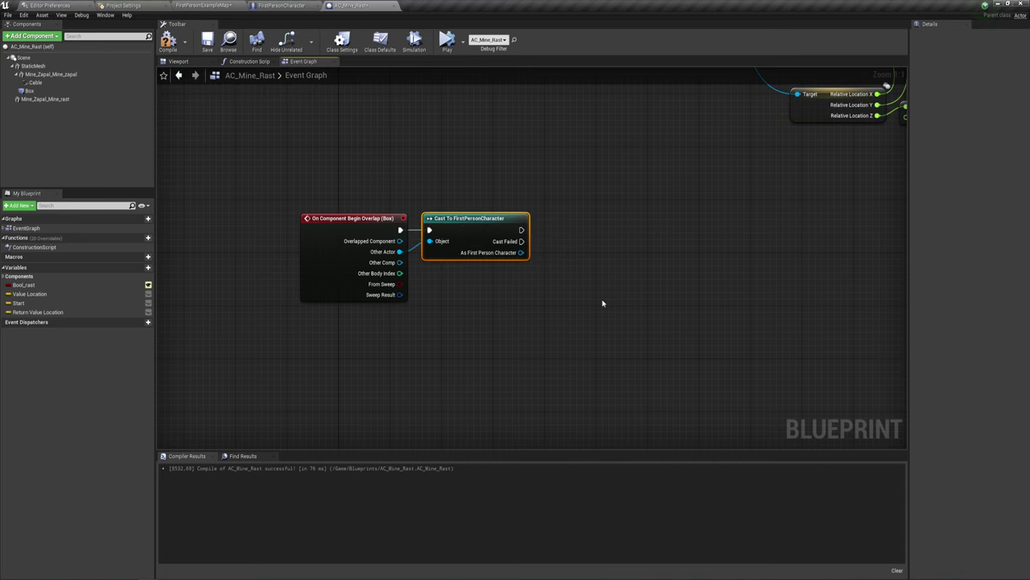
right_drag(635, 319, 533, 310)
Add a Print String node after the cast and replace its default message text
drag(415, 214, 455, 205)
text(prio)
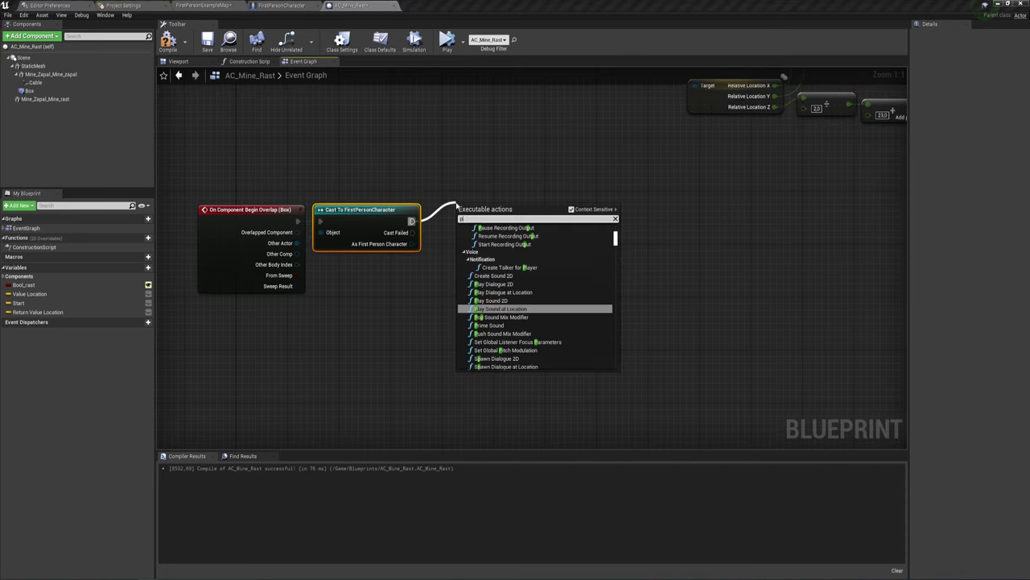
key(BackSpace)
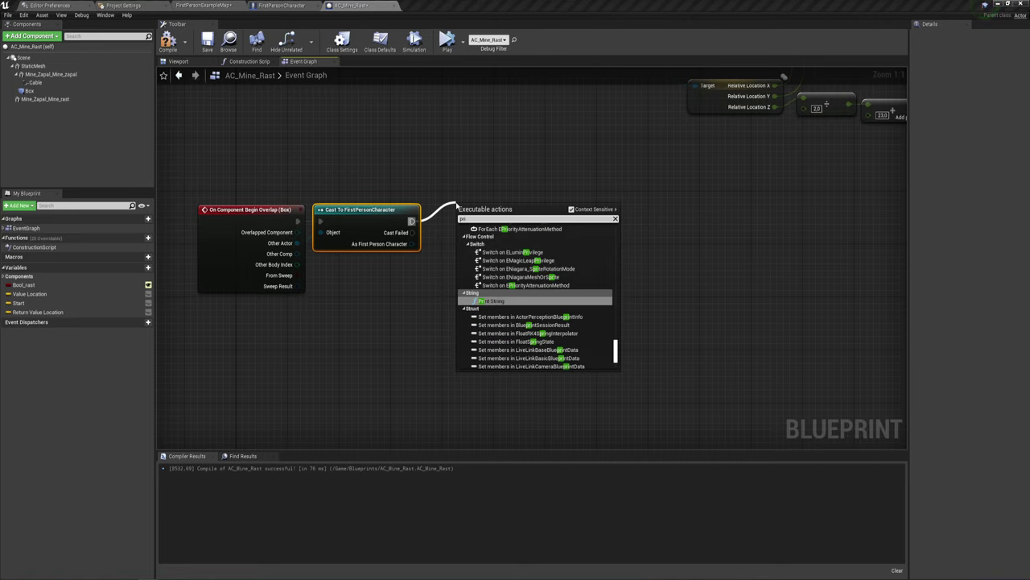
key(Return)
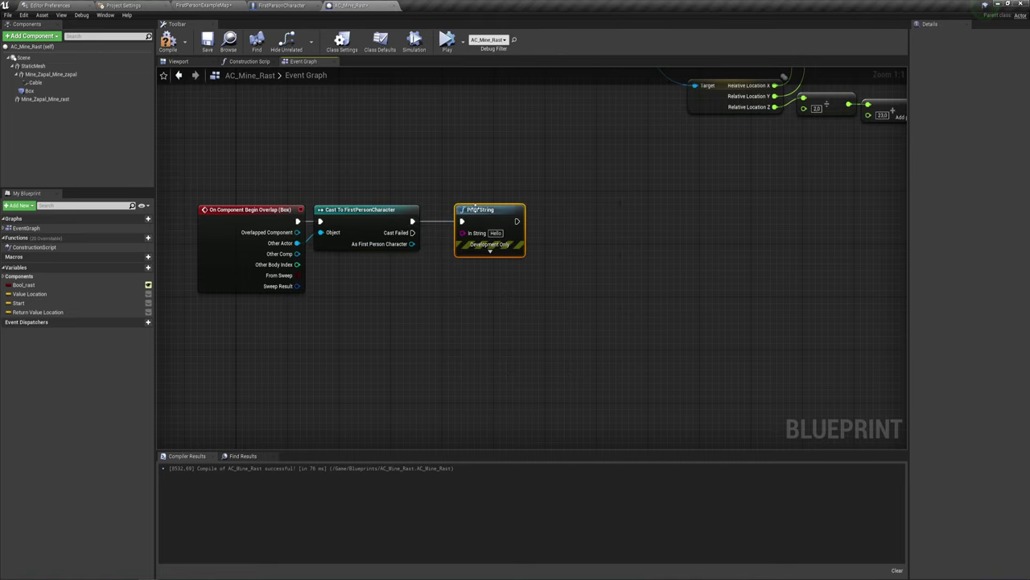
key(BackSpace)
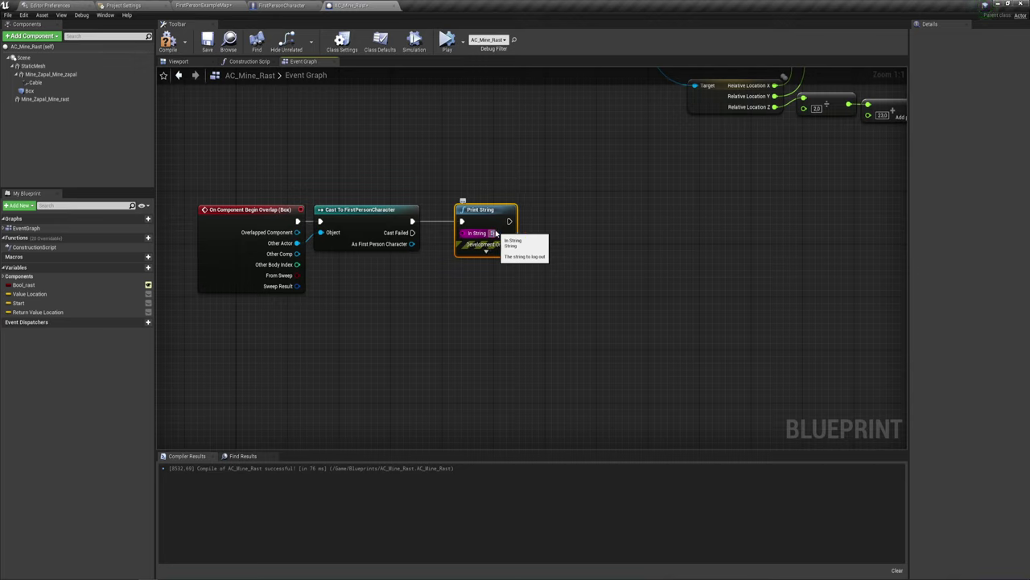
key(BackSpace)
text(oom)
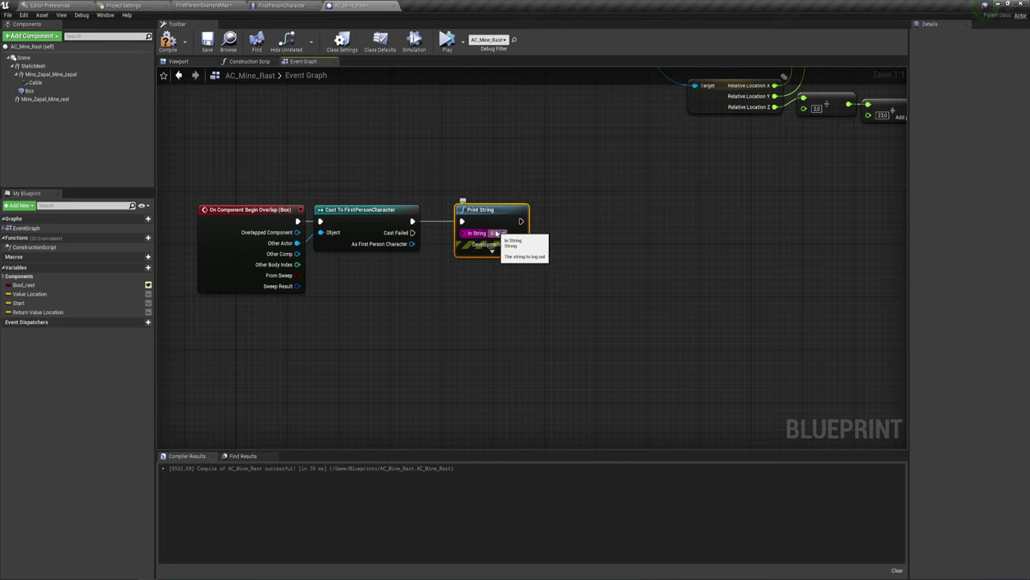
drag(487, 216, 467, 216)
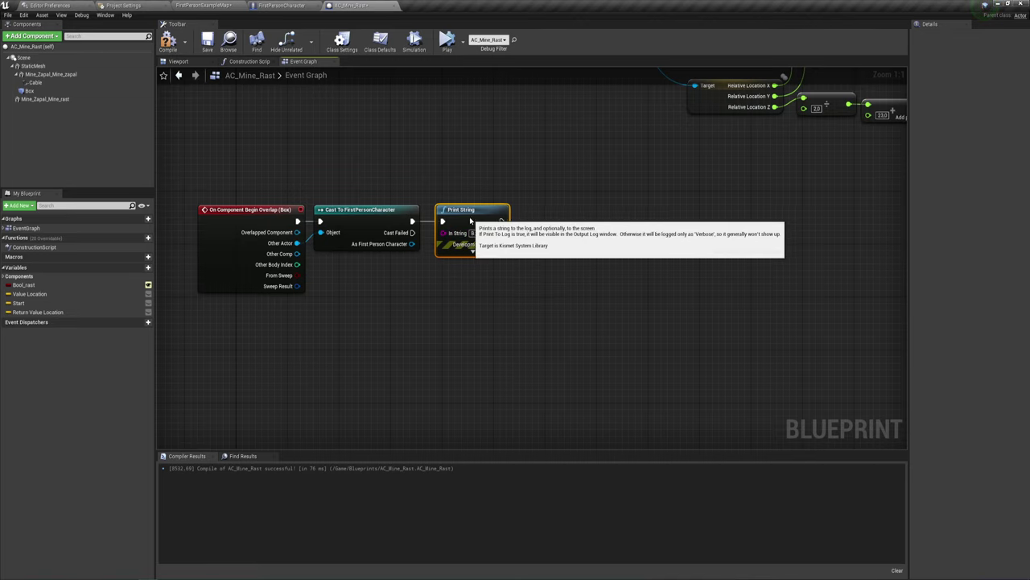
Add the character's DAMAGE function node from the cast's character output
right_drag(567, 272, 513, 272)
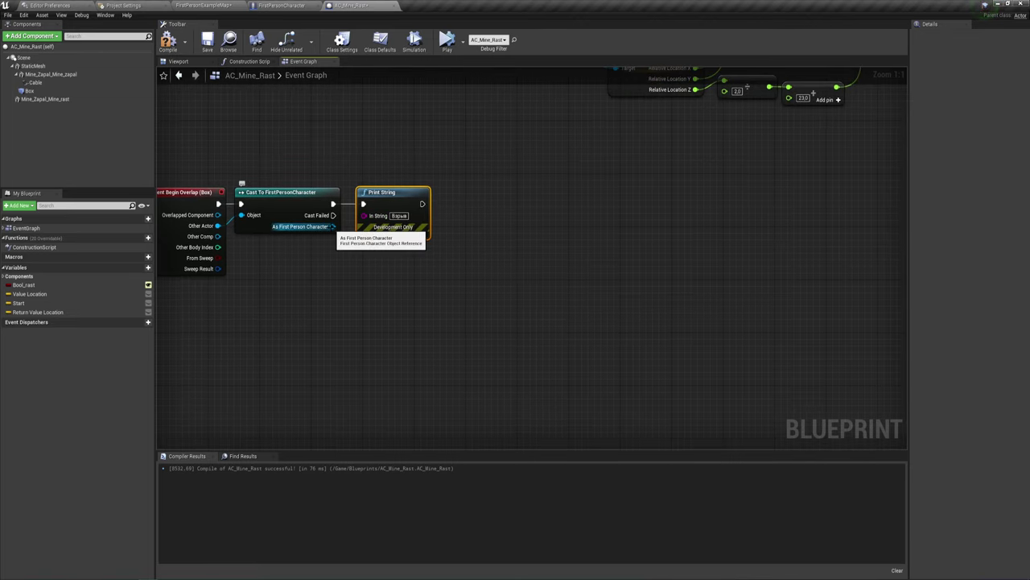
drag(332, 226, 484, 270)
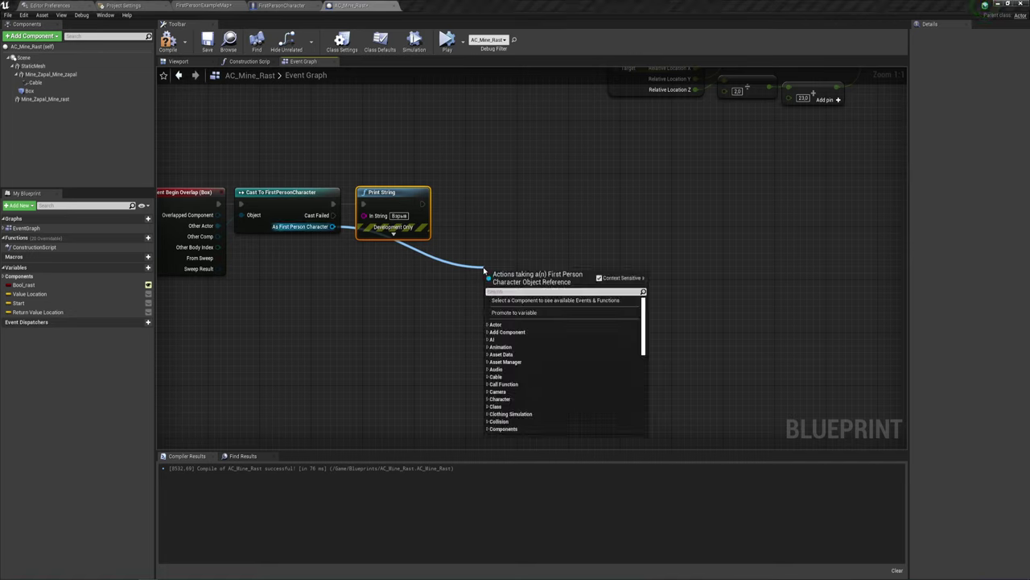
text(вф)
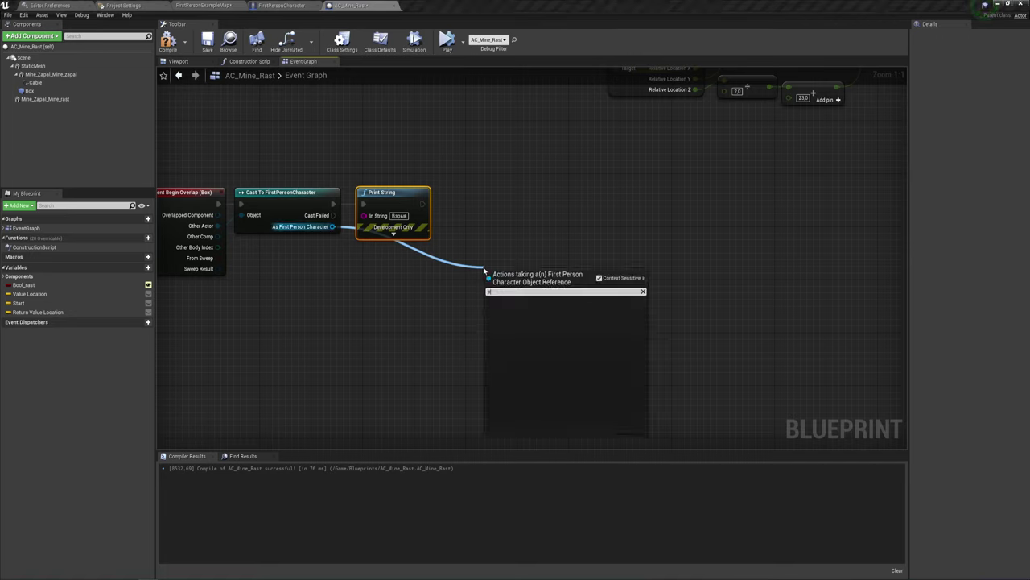
key(BackSpace)
key(BackSpace)
text(dam)
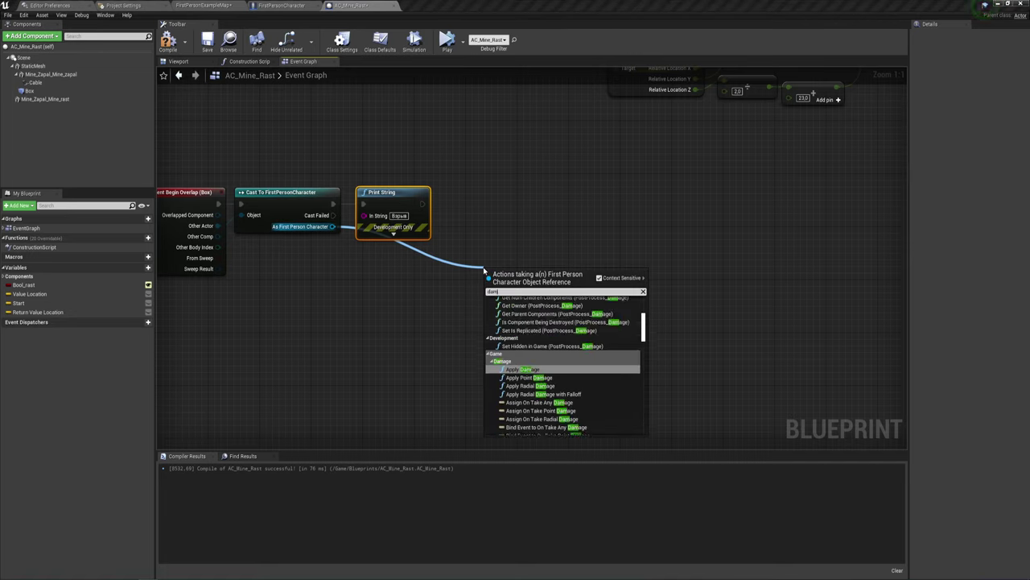
text(a)
key(BackSpace)
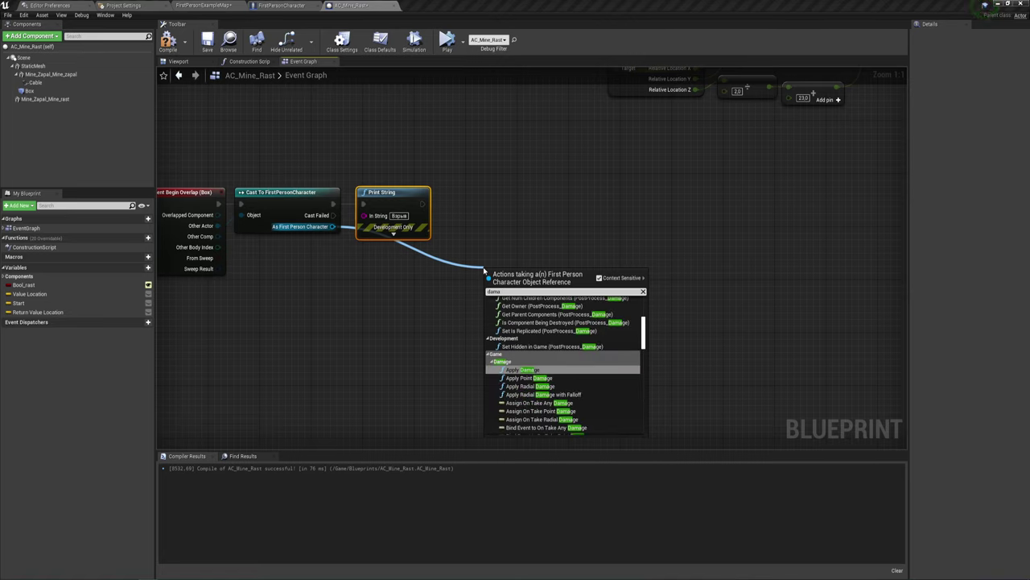
text(e)
key(BackSpace)
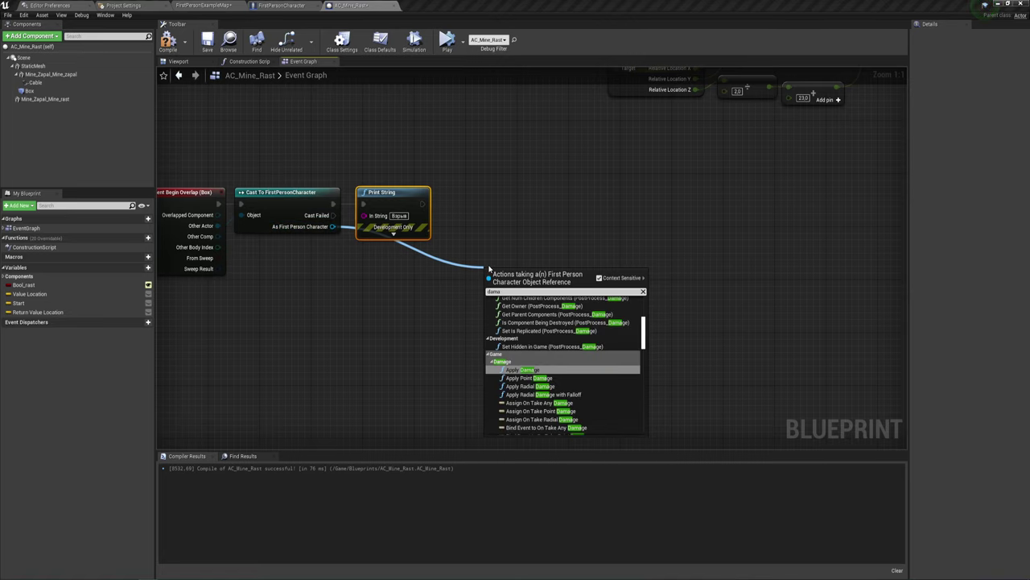
text(ge)
scroll(555, 392, down, 3)
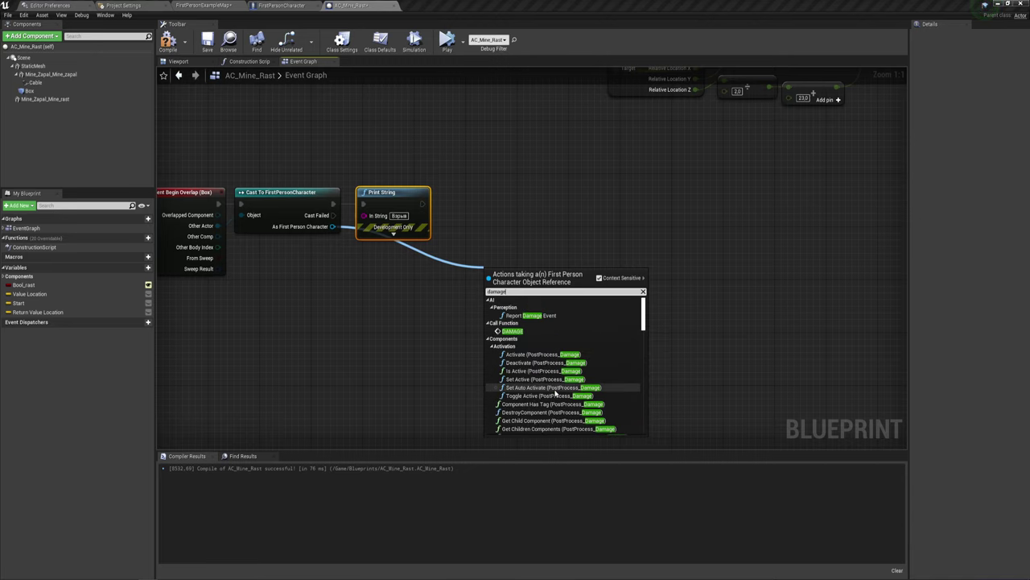
click(527, 318)
Wire Print String into DAMAGE, tick Is Damage?, and set To HP to 60.0
drag(528, 290, 497, 211)
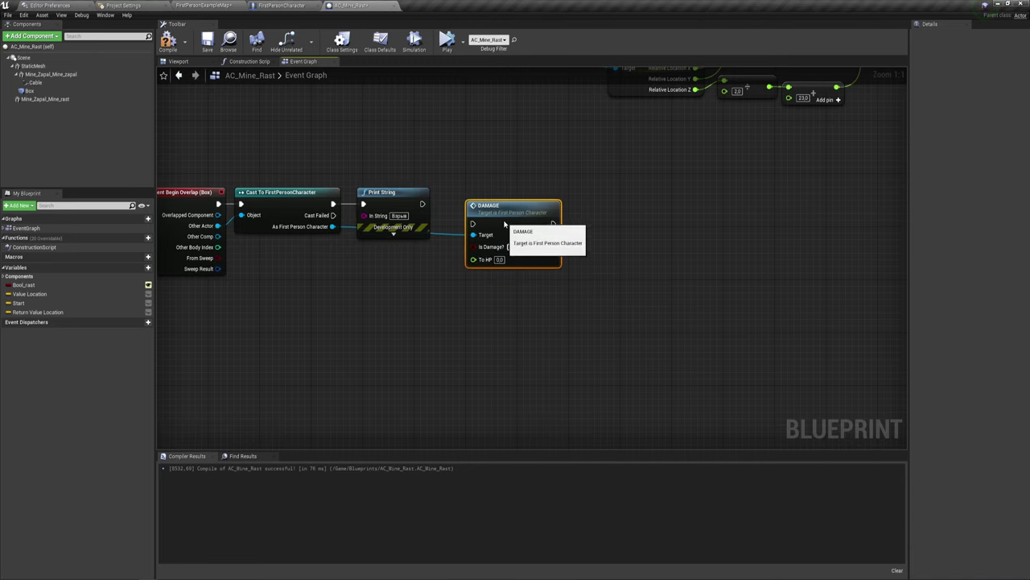
drag(422, 203, 460, 210)
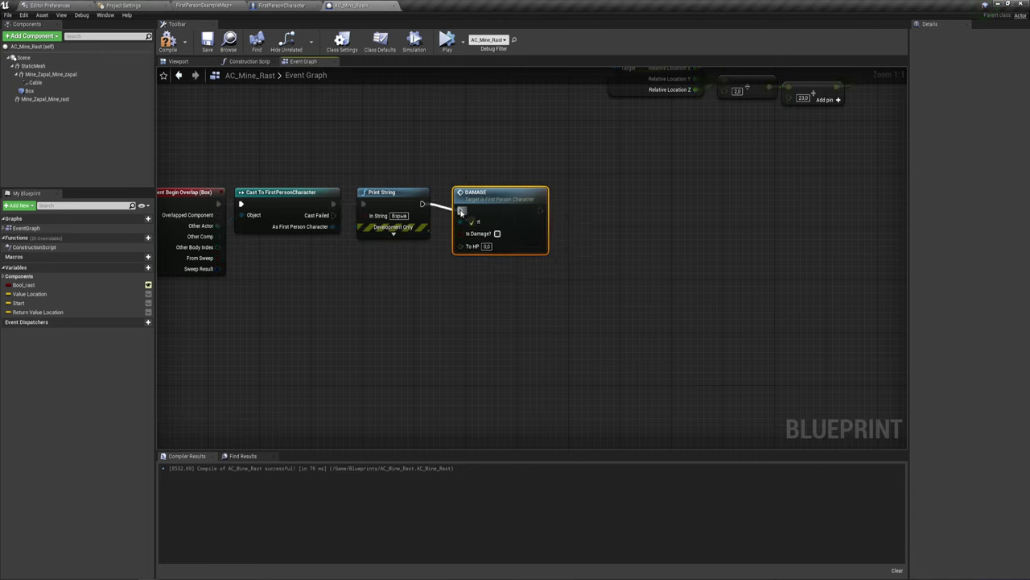
click(497, 233)
click(487, 246)
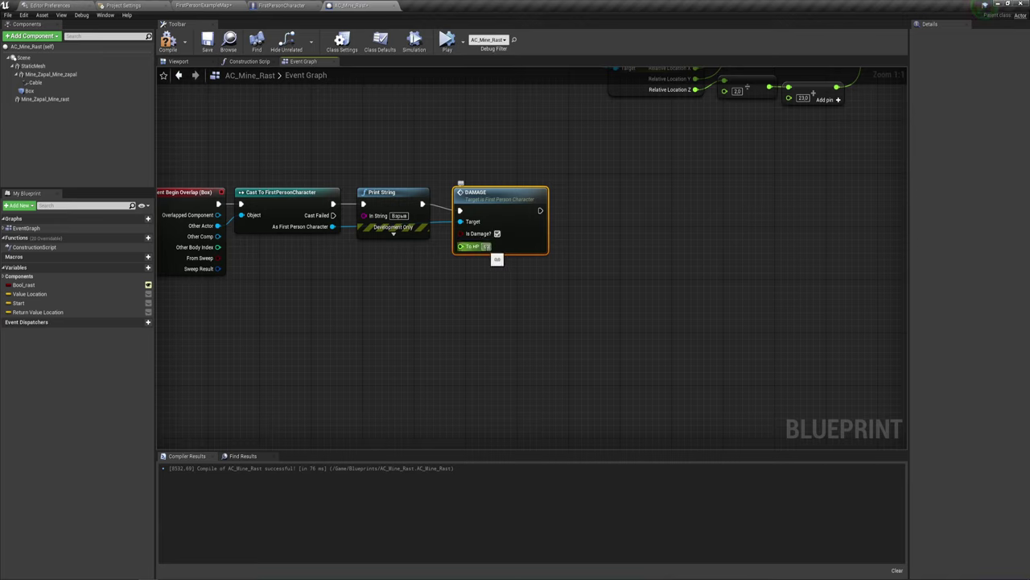
text(60)
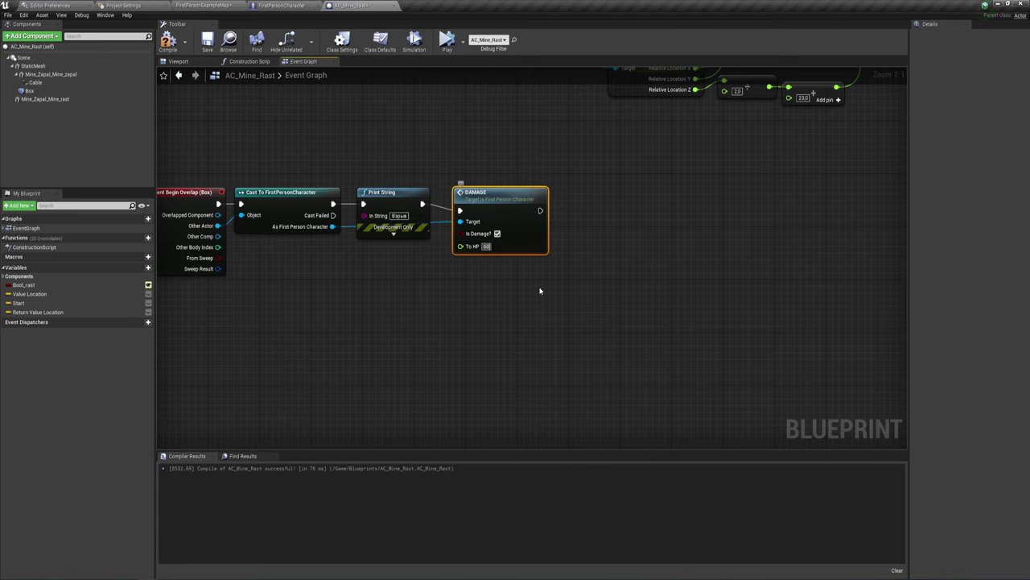
click(552, 286)
right_drag(552, 286, 443, 289)
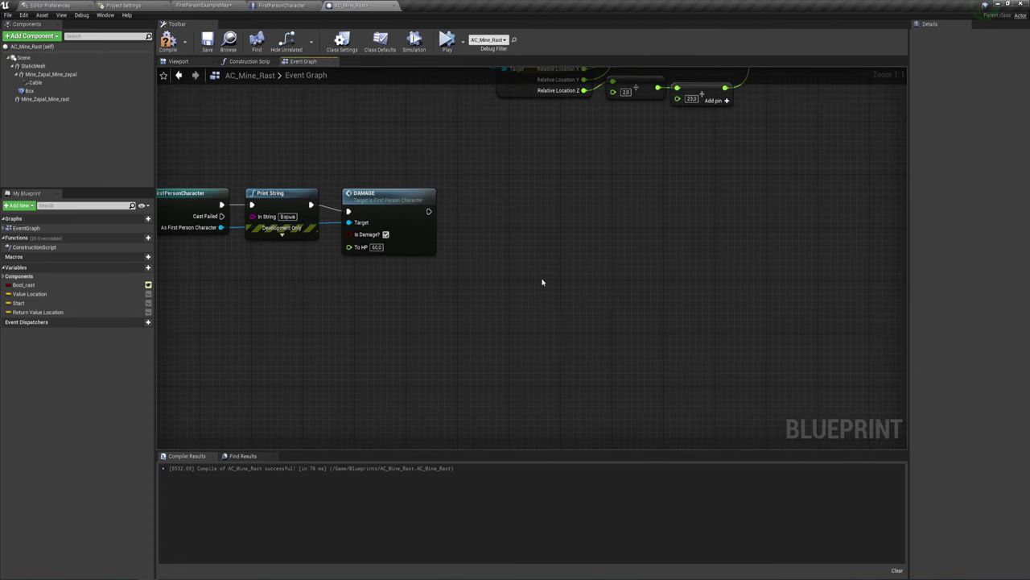
right_drag(543, 283, 497, 281)
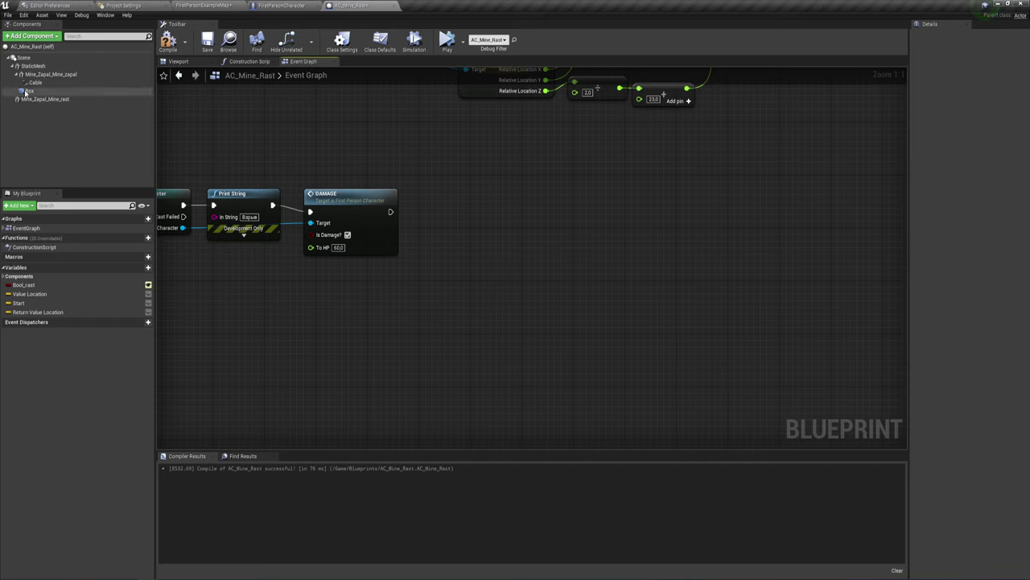
Add a DestroyComponent node targeting the Box reference and run it after DAMAGE
mouse_move(31, 90)
mouse_down()
mouse_move(448, 242)
mouse_move(465, 206)
mouse_up()
text(dest)
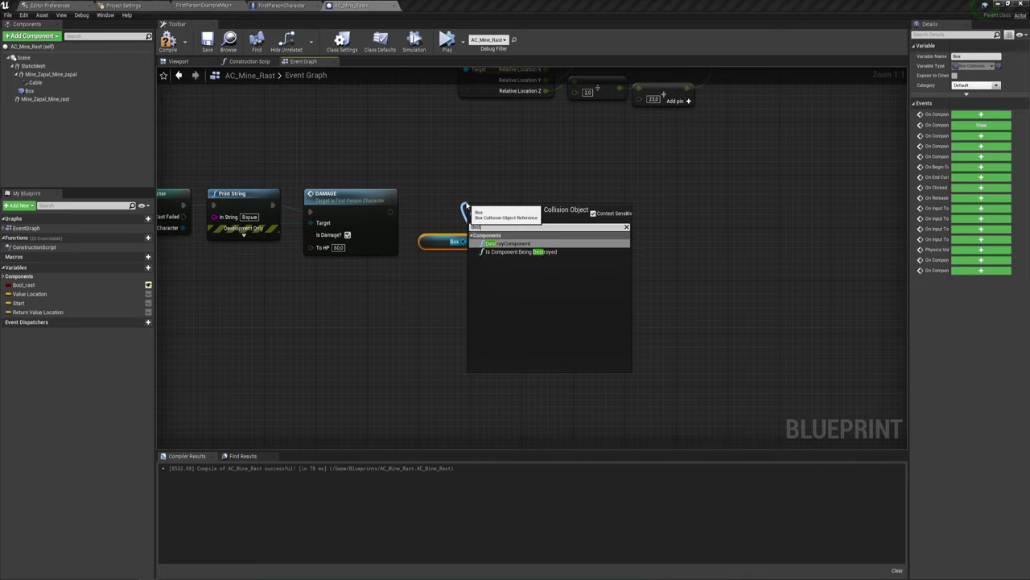
key(Return)
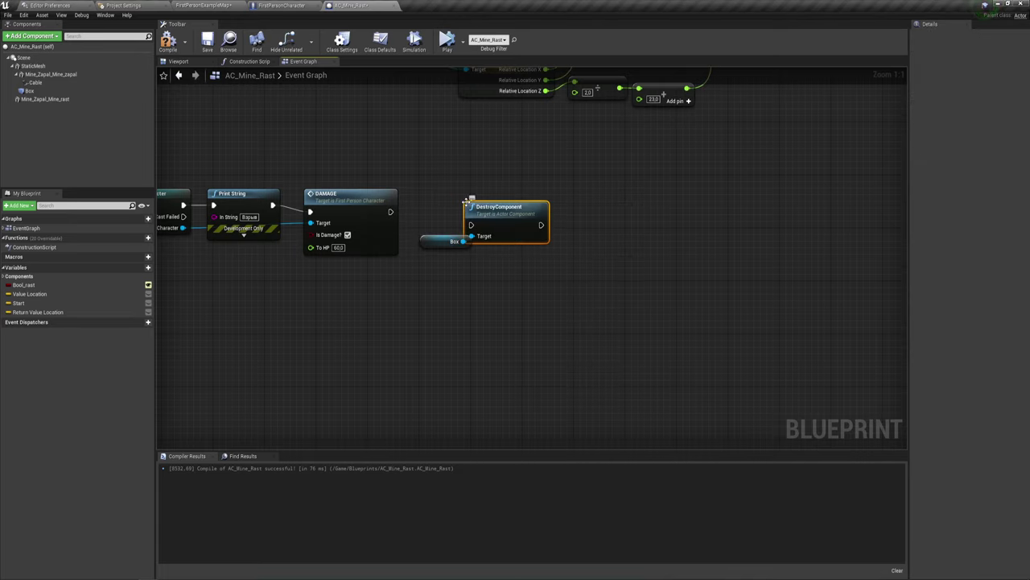
mouse_move(469, 210)
mouse_down()
mouse_move(476, 190)
mouse_move(376, 214)
mouse_move(390, 212)
mouse_up()
ctrl+click(445, 241)
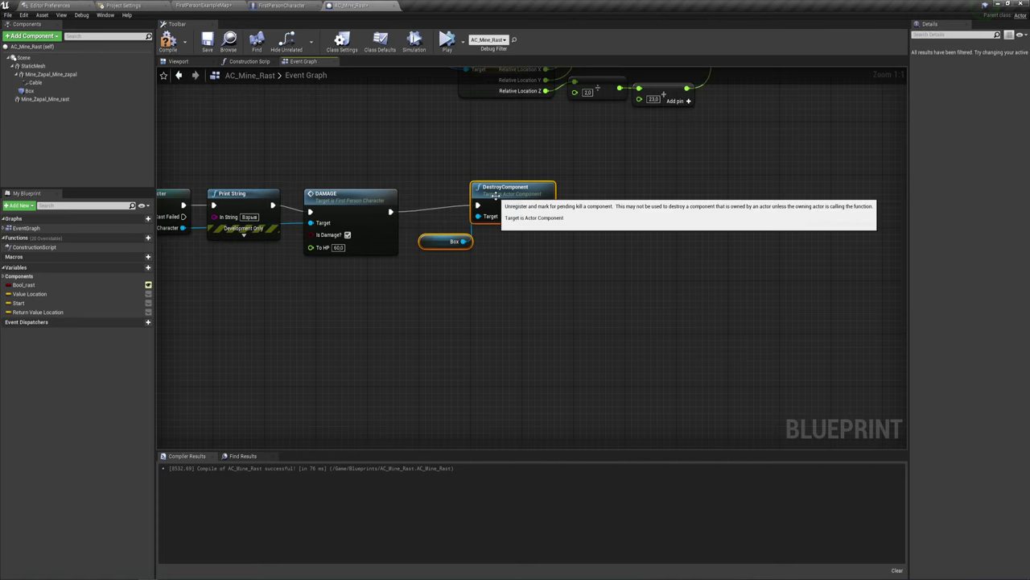
drag(496, 203, 471, 209)
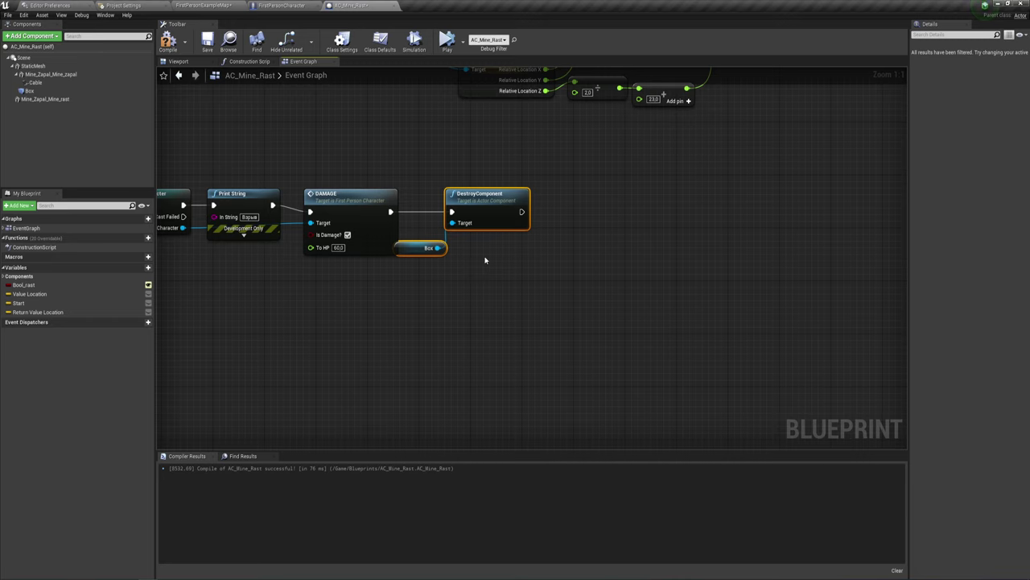
Try extending DestroyComponent and adding a Mine_Zapal_Mine_zapal reference, then delete that unused node
right_drag(564, 246, 447, 237)
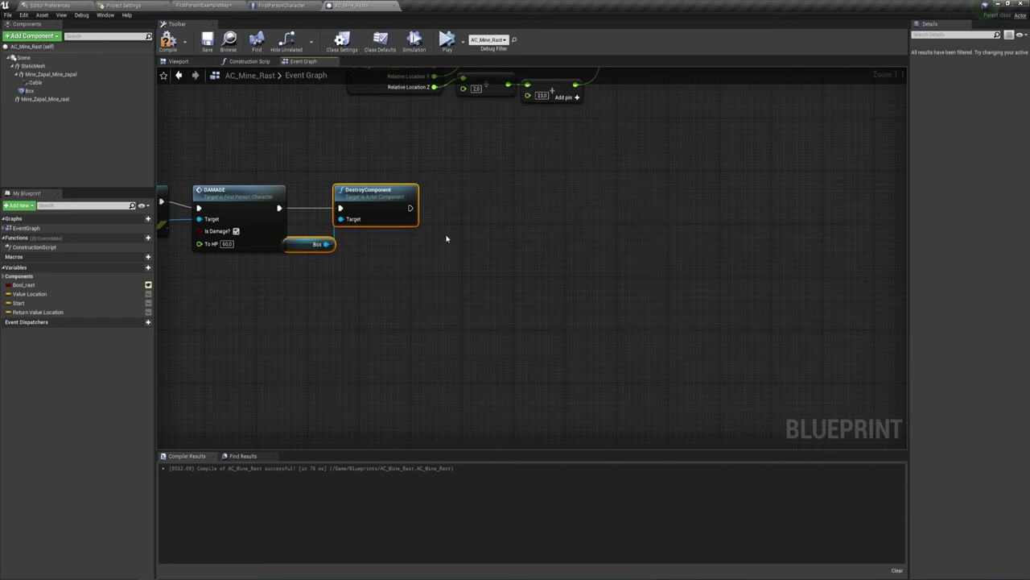
mouse_move(410, 208)
mouse_down()
mouse_move(464, 203)
mouse_move(472, 214)
mouse_up()
click(414, 264)
drag(45, 74, 360, 261)
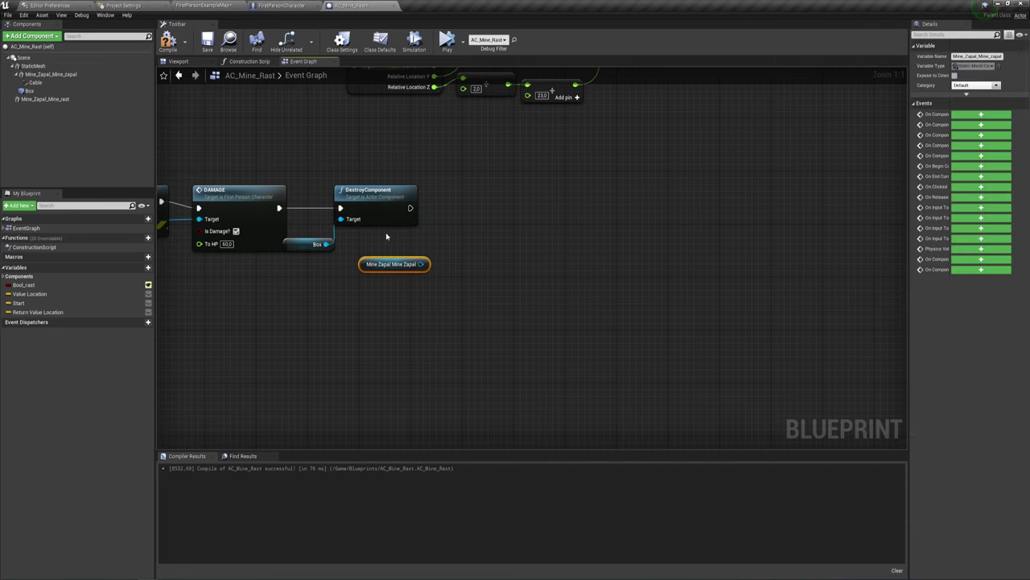
key(Delete)
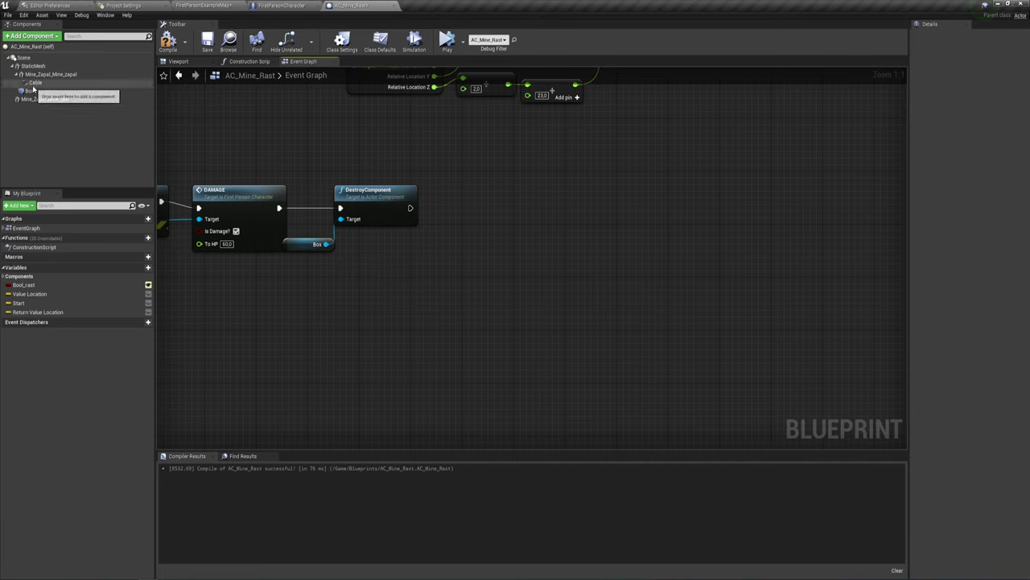
Place a Cable component reference node in the event graph
mouse_move(35, 82)
mouse_down()
mouse_move(189, 172)
mouse_move(416, 242)
mouse_move(474, 224)
mouse_move(480, 203)
mouse_up()
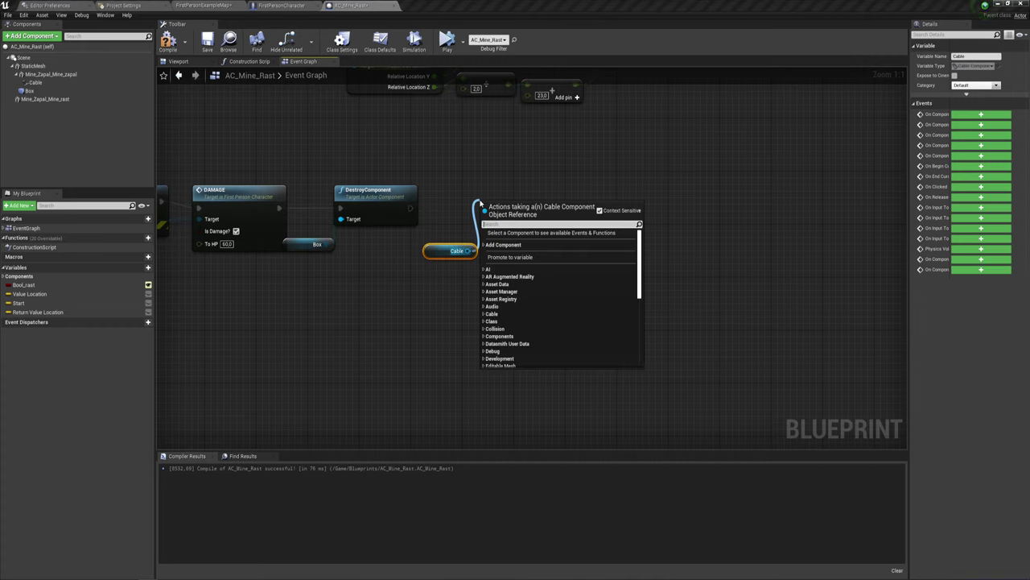
text(de)
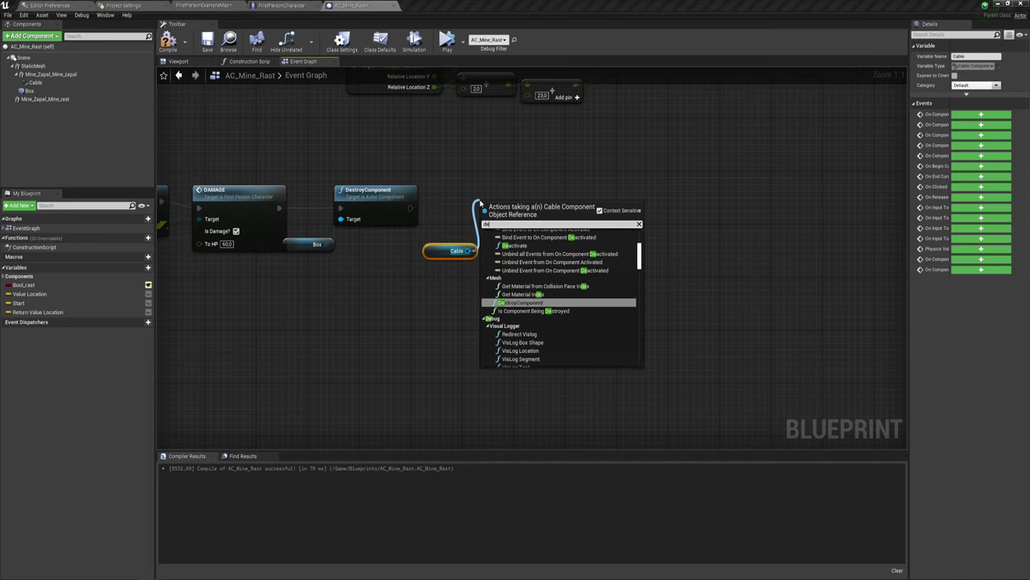
text(s)
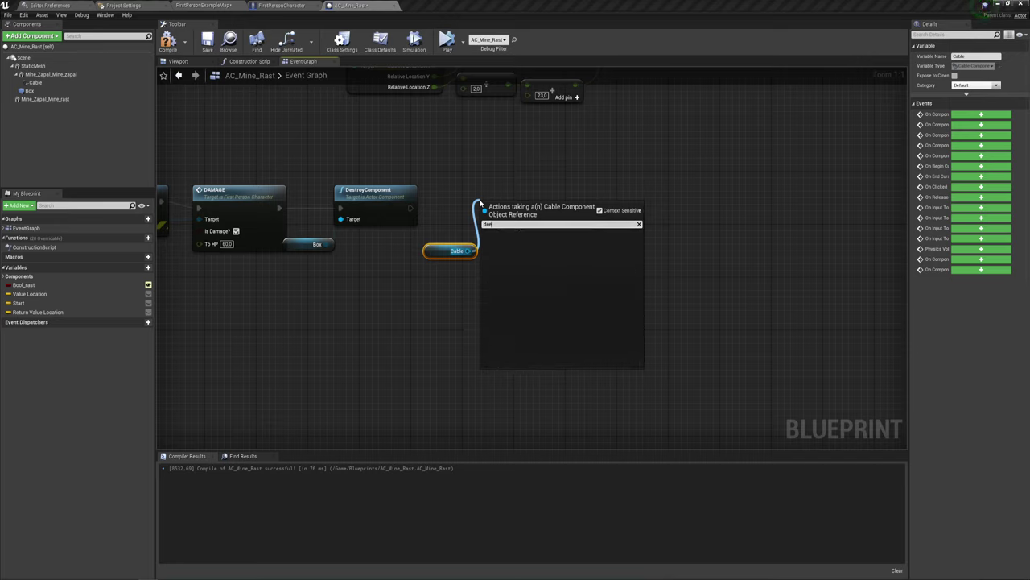
key(BackSpace)
key(BackSpace)
key(BackSpace)
key(BackSpace)
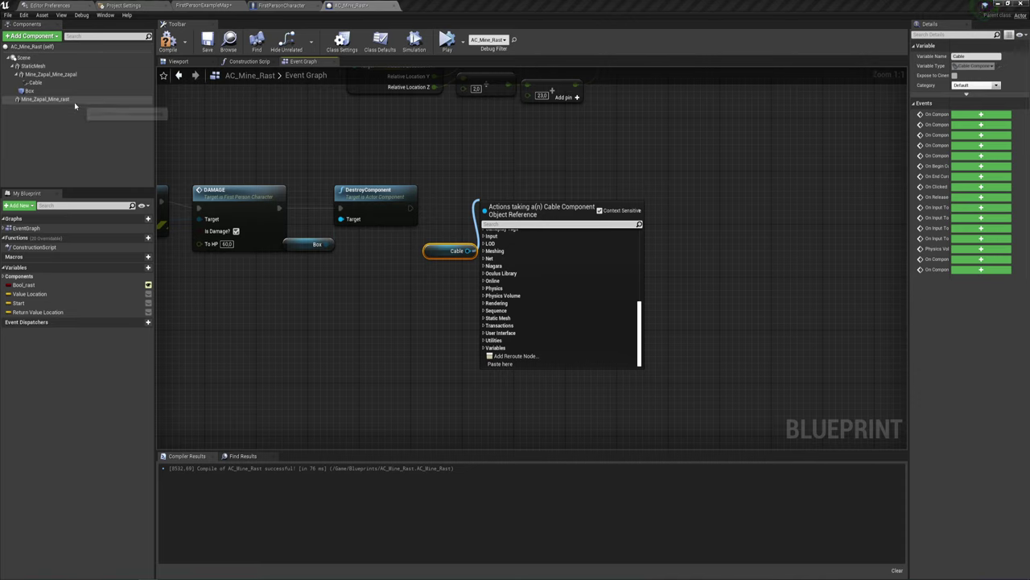
click(441, 278)
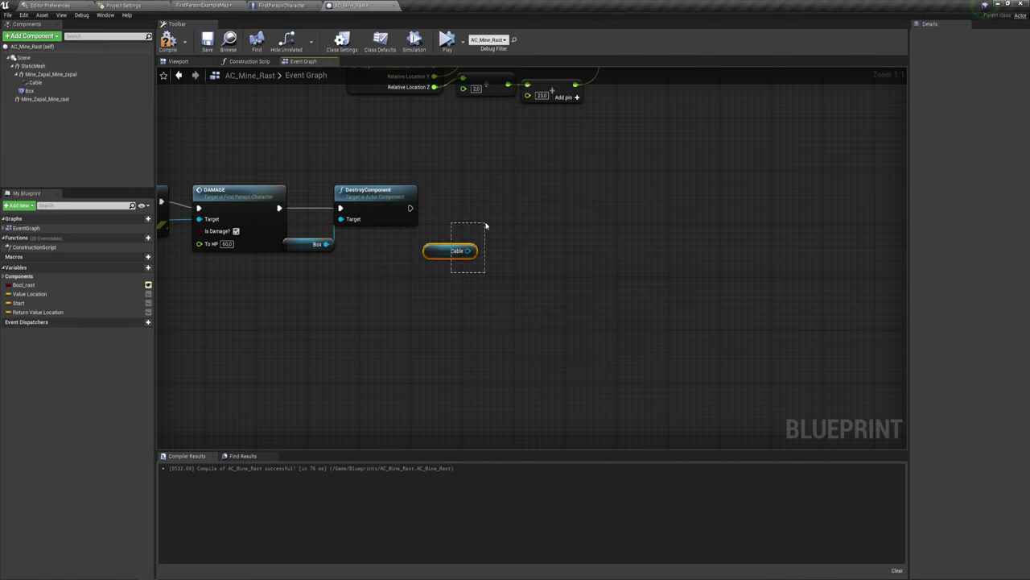
drag(486, 226, 413, 257)
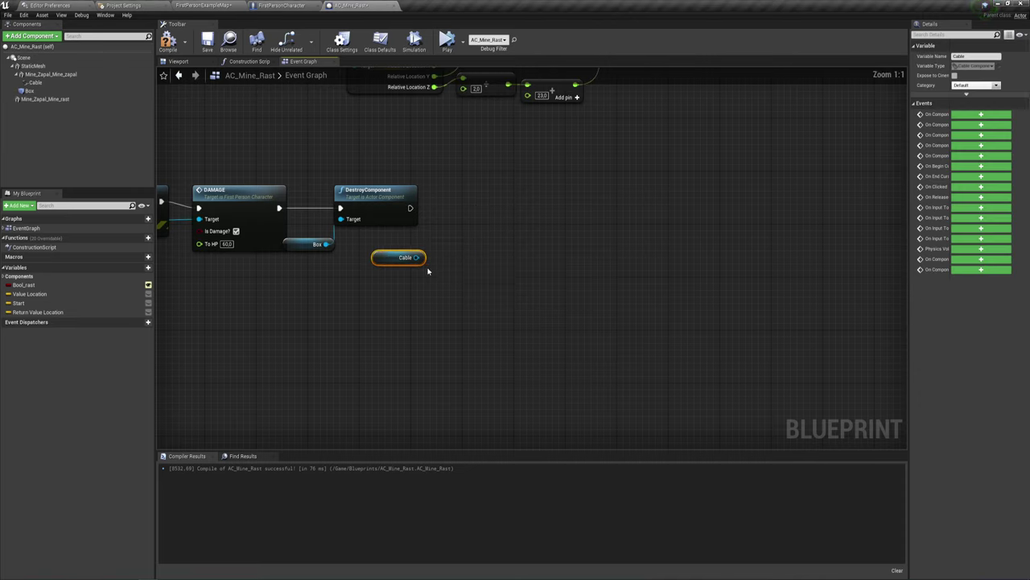
right_drag(471, 271, 453, 266)
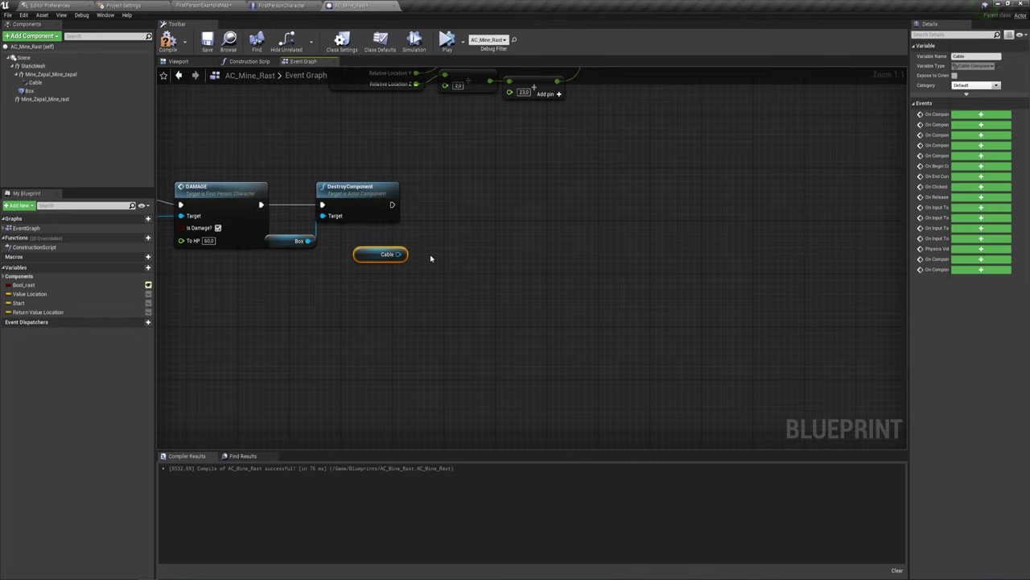
Add DetachFromComponent for Cable and wire DestroyComponent's execution into it
drag(399, 254, 439, 225)
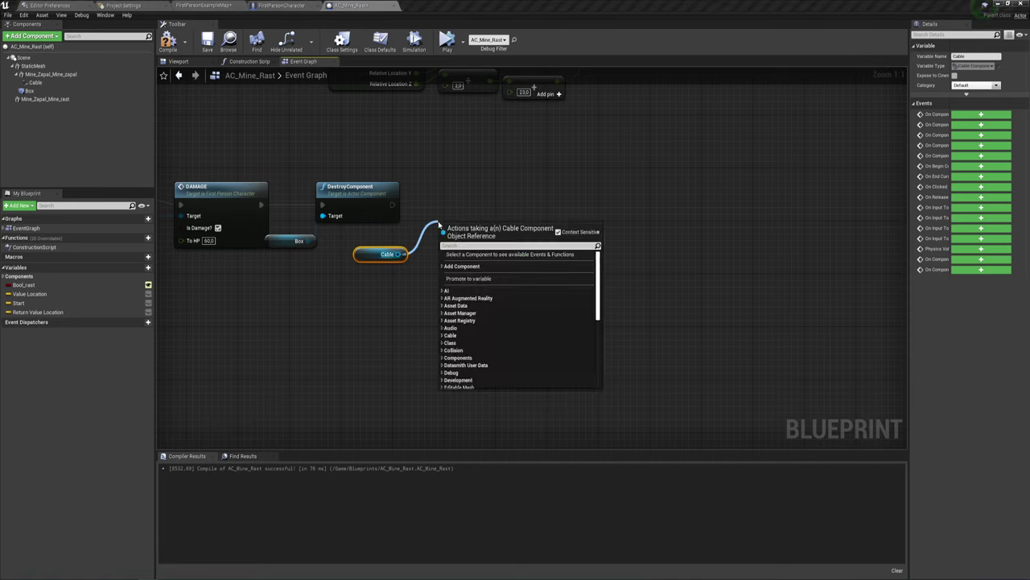
text(deta)
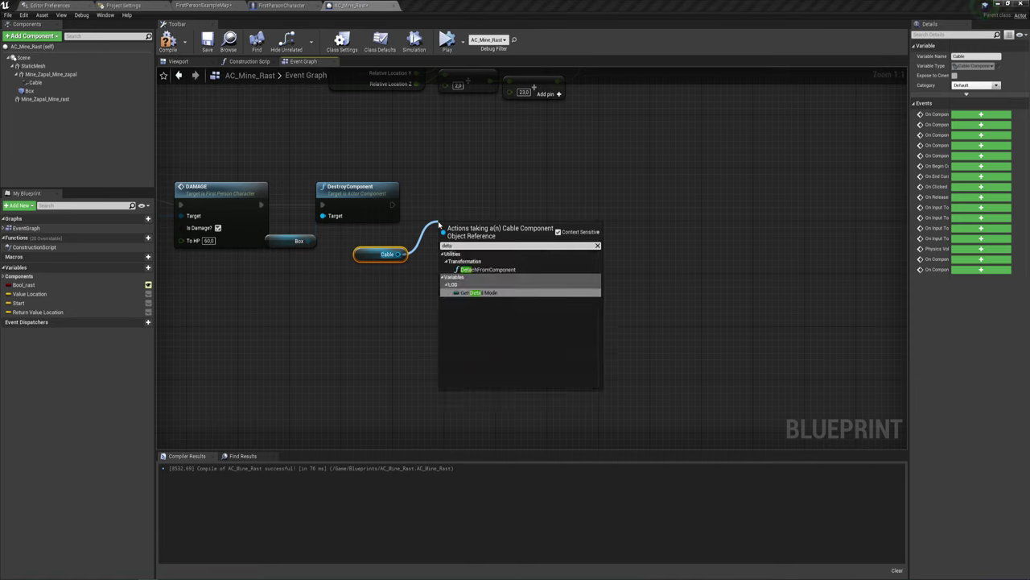
click(486, 271)
drag(479, 245, 492, 212)
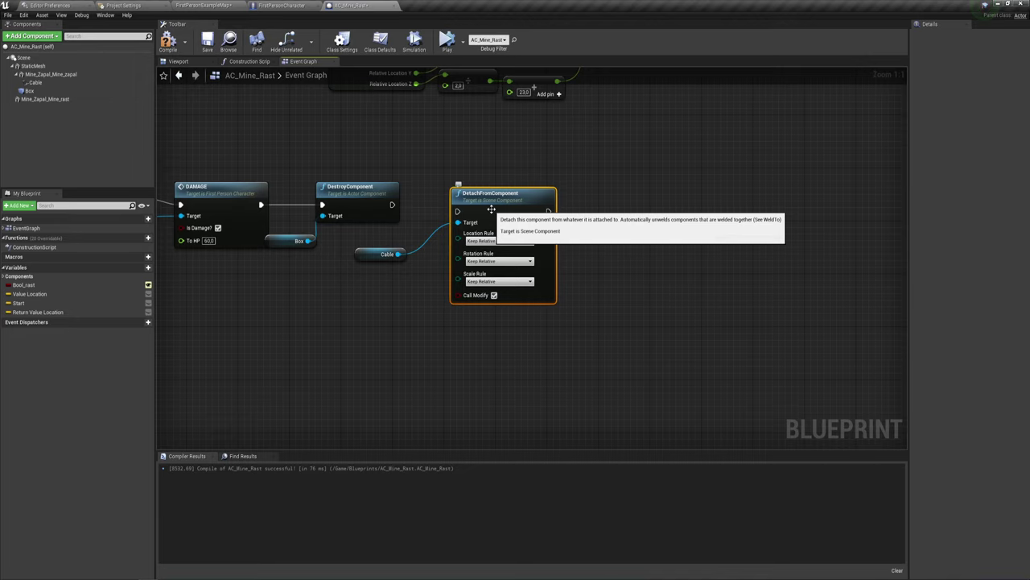
mouse_move(392, 205)
mouse_down()
mouse_move(460, 222)
mouse_move(457, 211)
mouse_up()
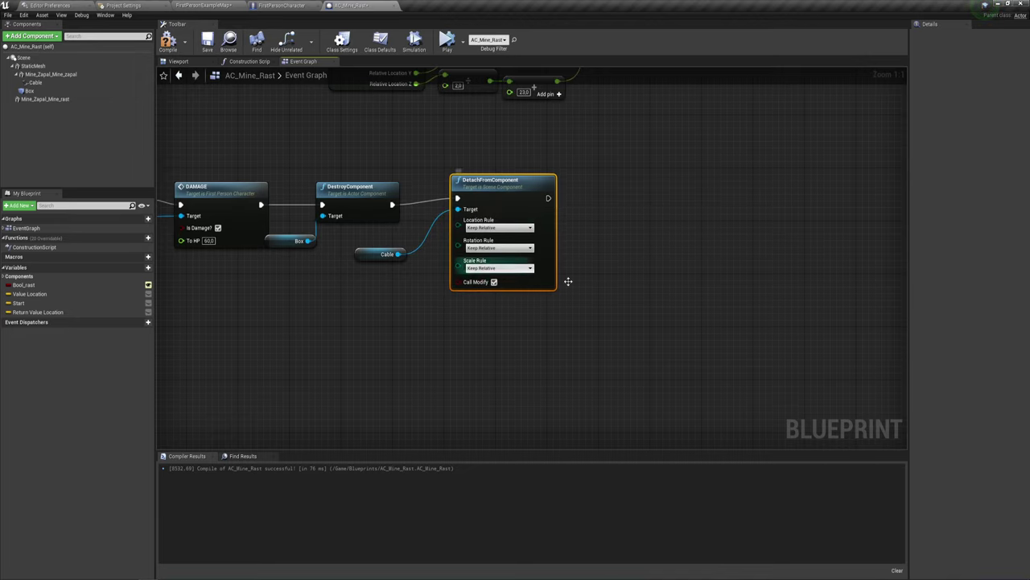
right_drag(565, 281, 544, 292)
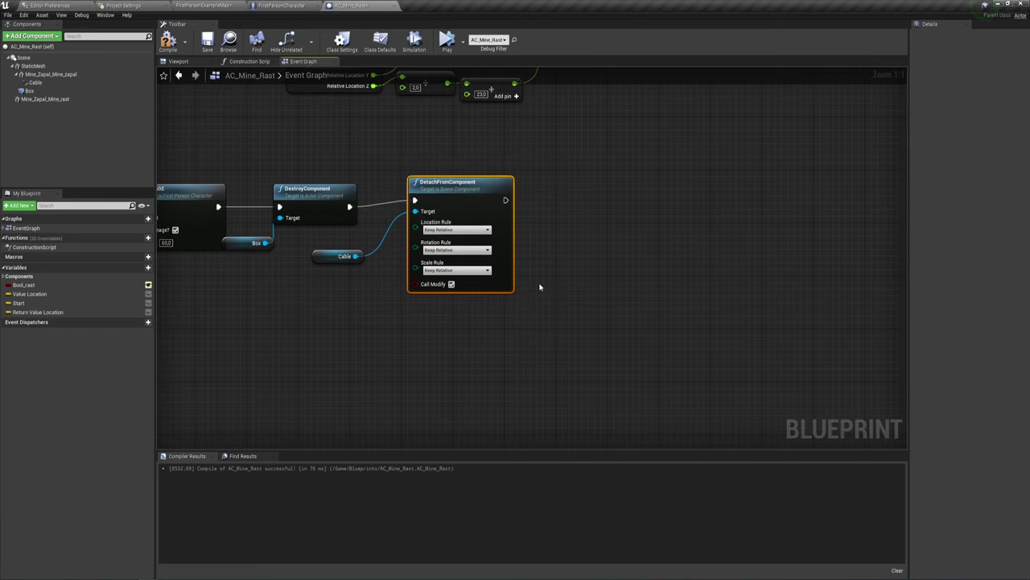
scroll(555, 276, down, 1)
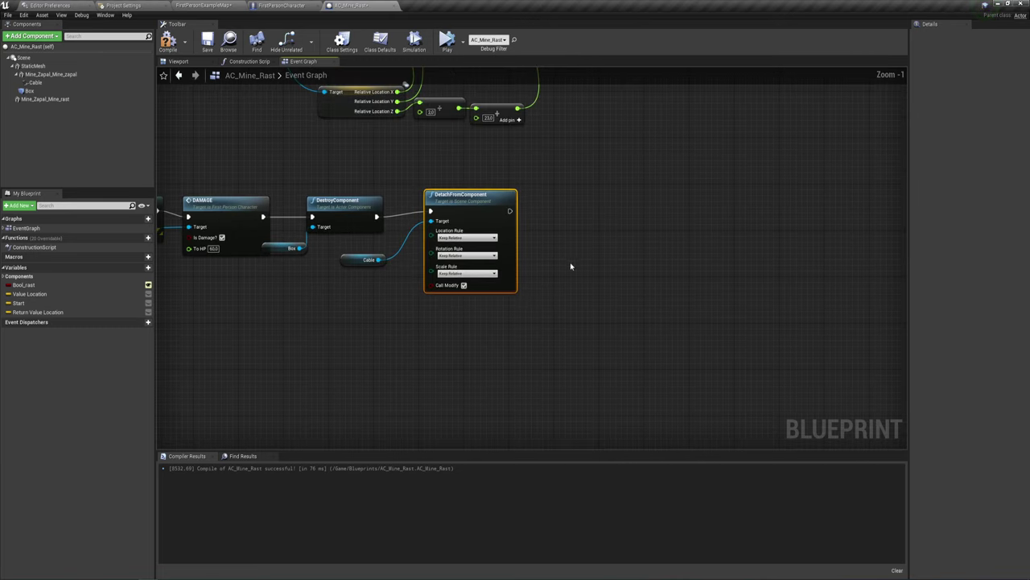
right_drag(570, 265, 506, 272)
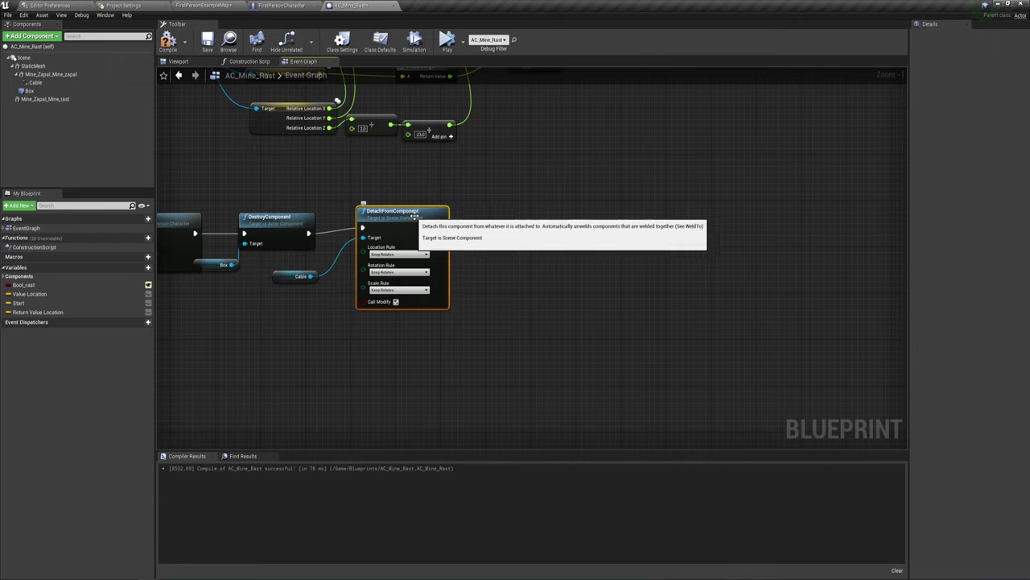
Add a 0.2-second Delay node after DetachFromComponent
drag(409, 224, 483, 224)
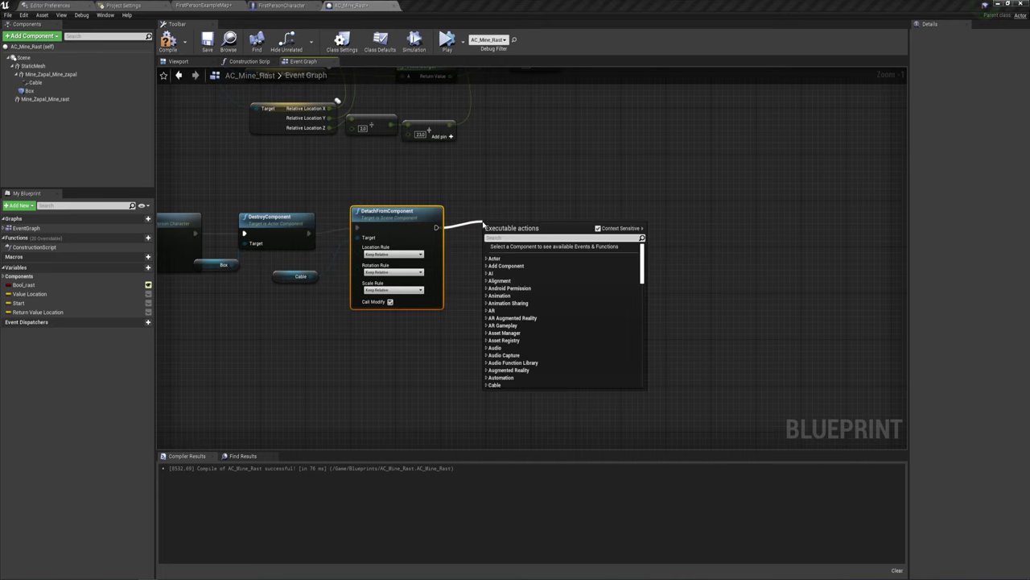
text(de)
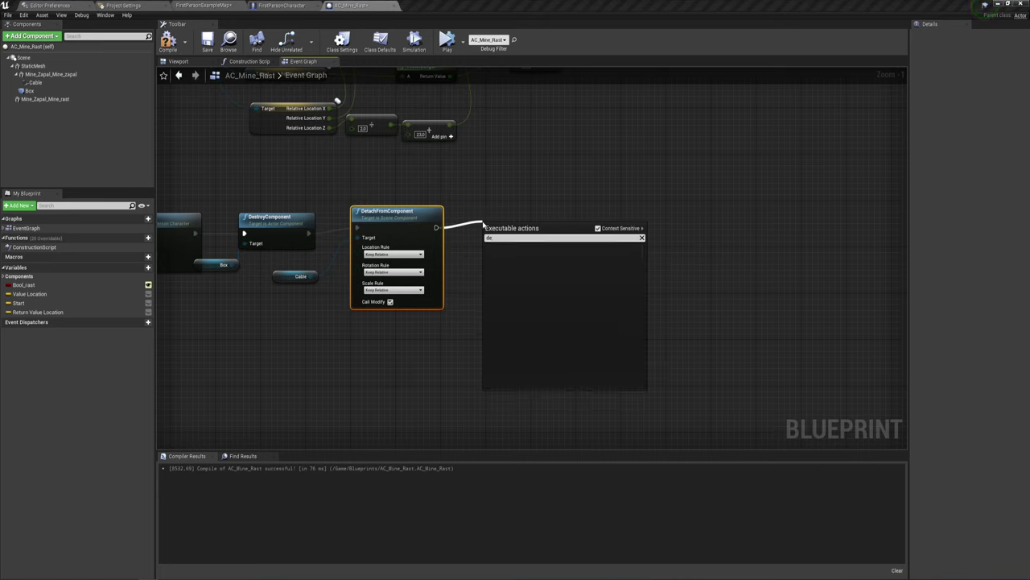
text(la)
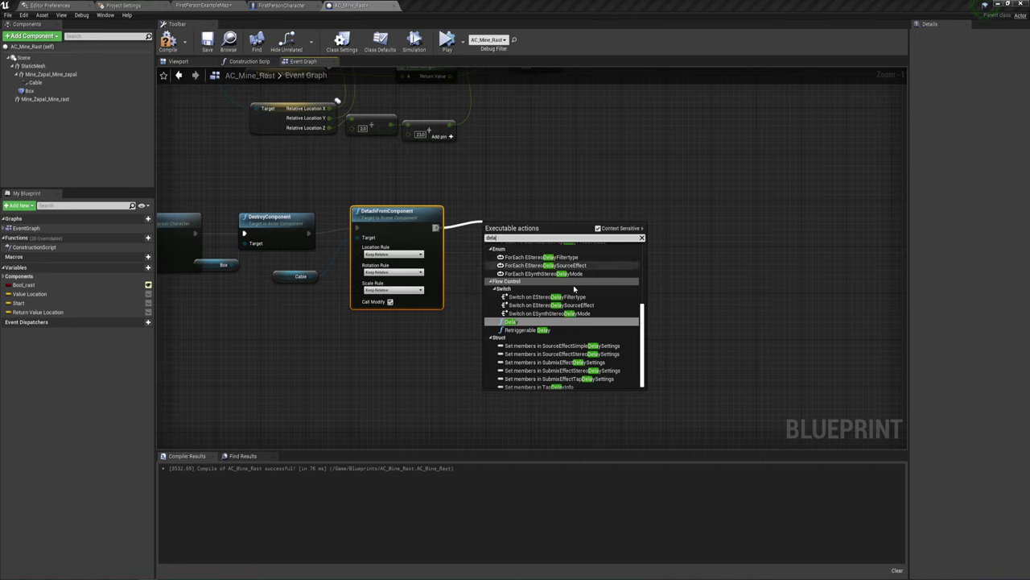
click(512, 323)
drag(514, 228, 490, 219)
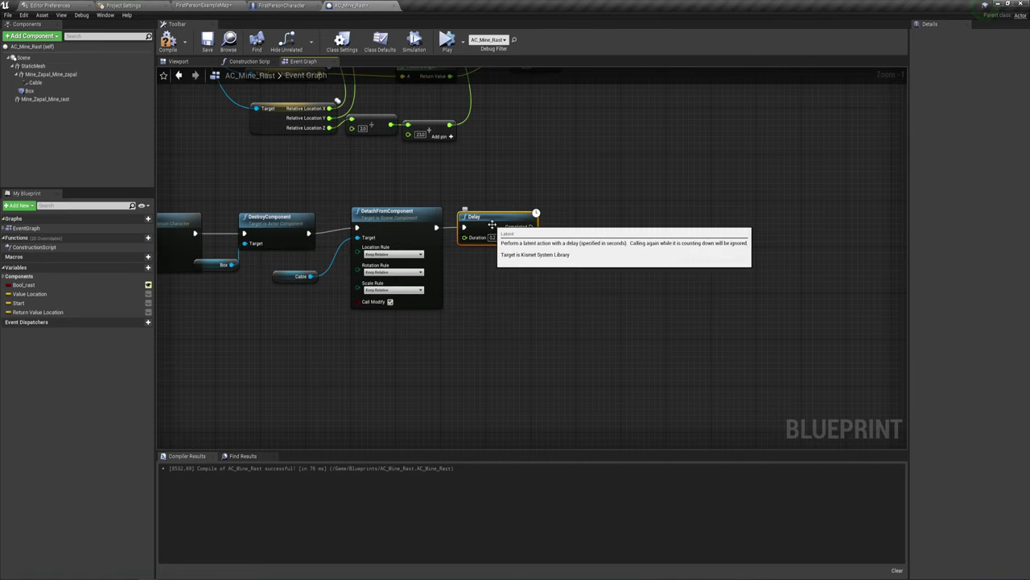
right_drag(544, 266, 407, 263)
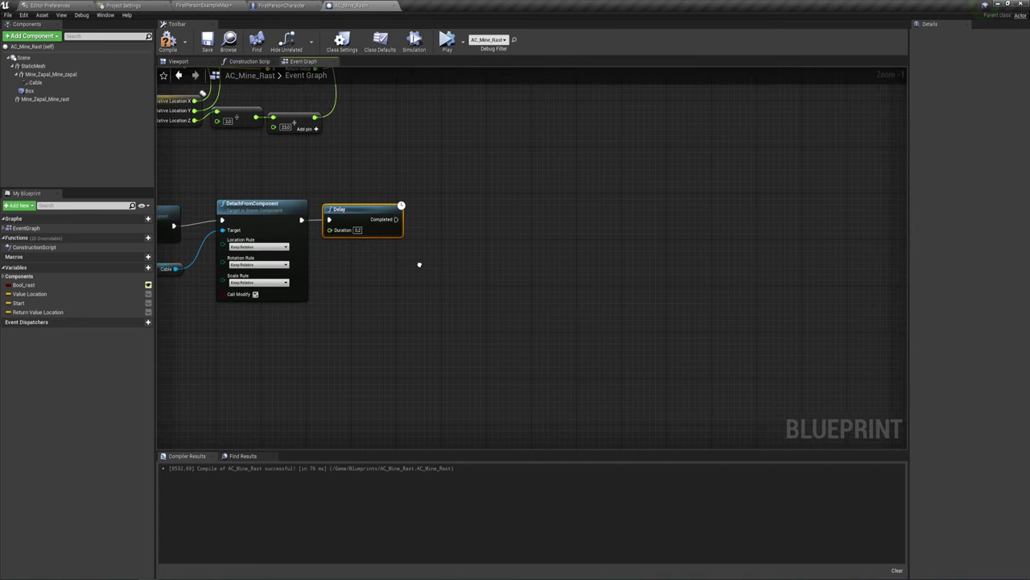
drag(375, 218, 426, 206)
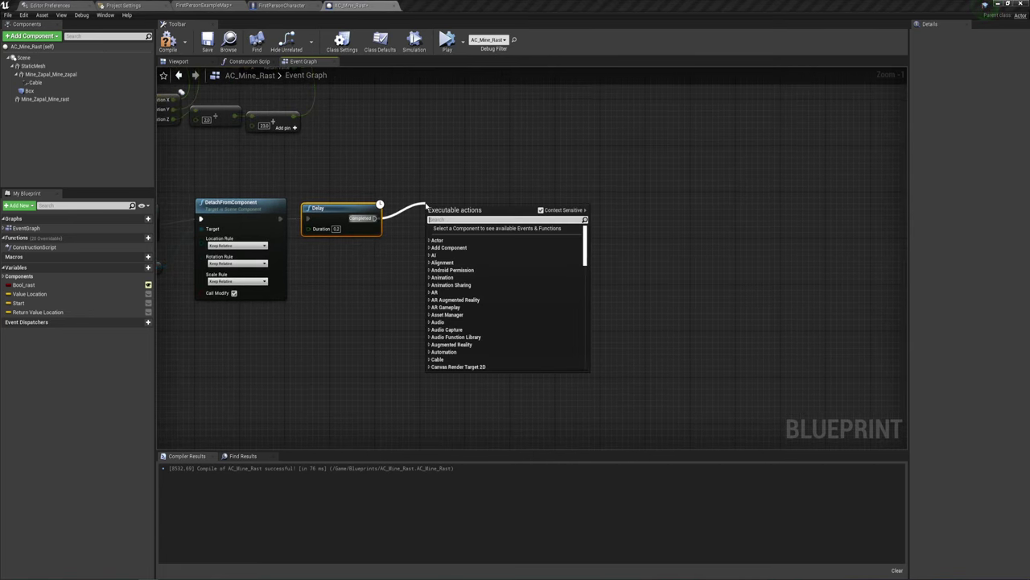
Add Play Sound at Location after the Delay, with GetActorLocation as its location
text(pla)
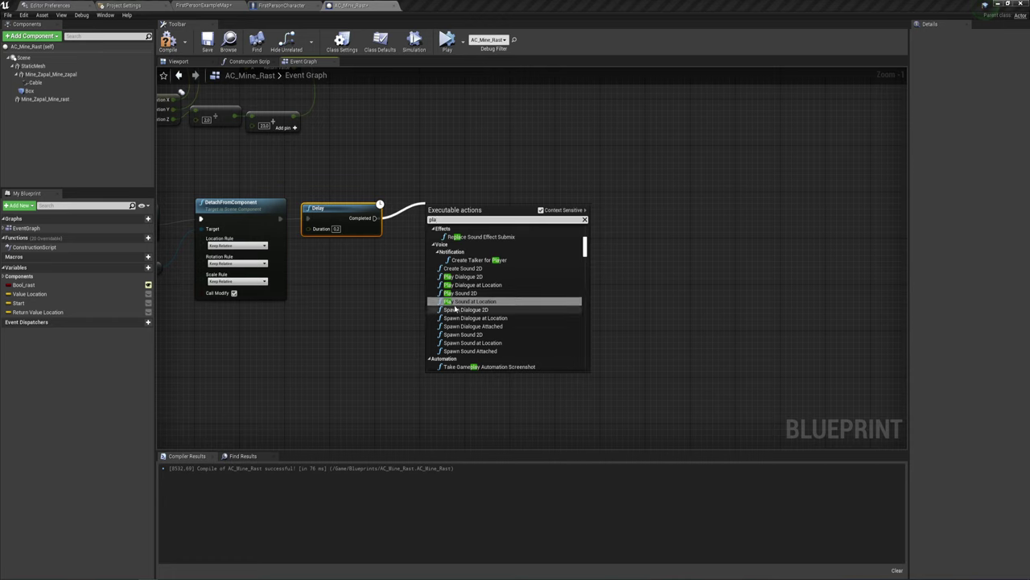
click(470, 301)
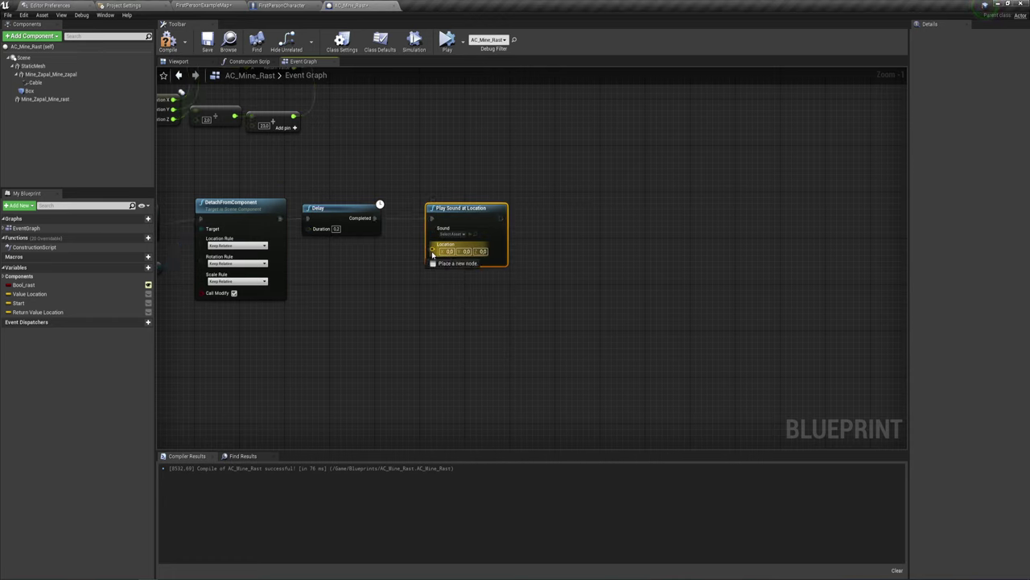
drag(429, 244, 392, 266)
text(get)
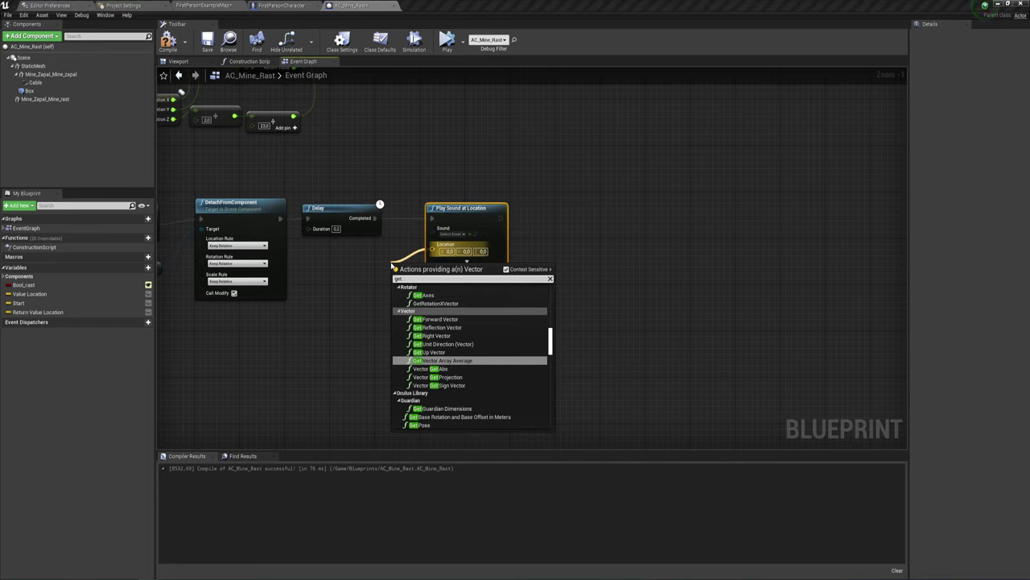
text( act)
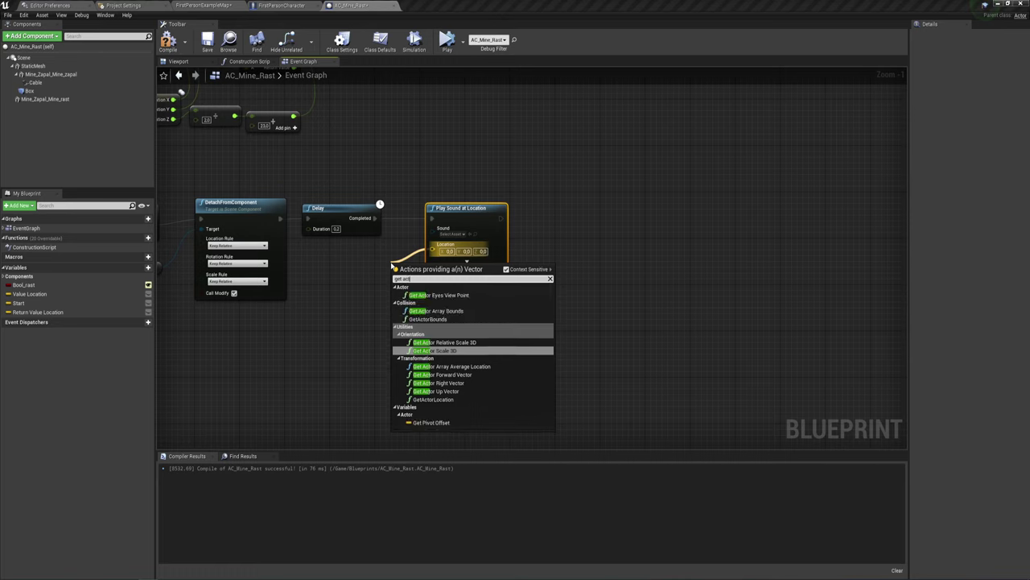
click(433, 399)
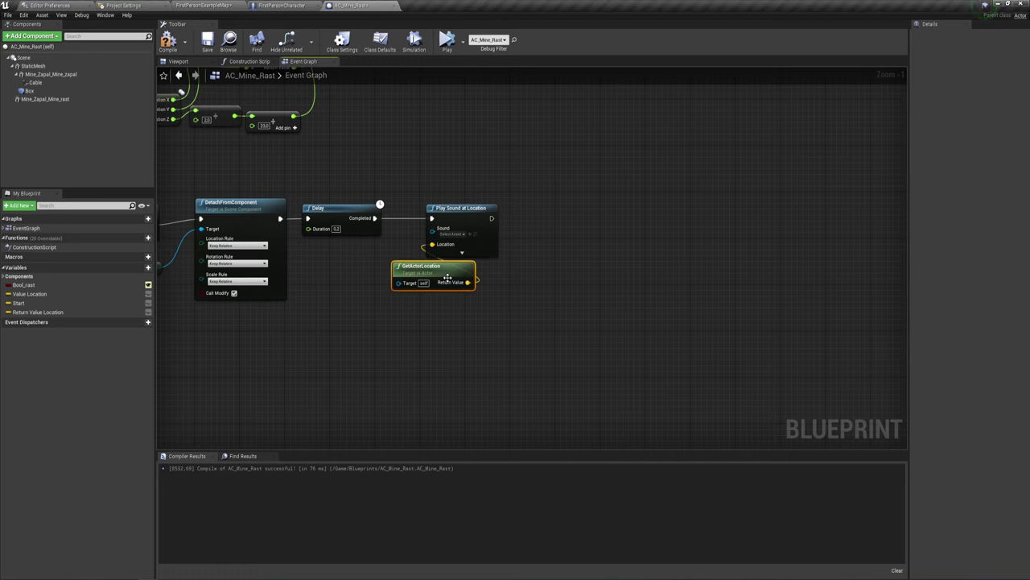
drag(447, 278, 380, 260)
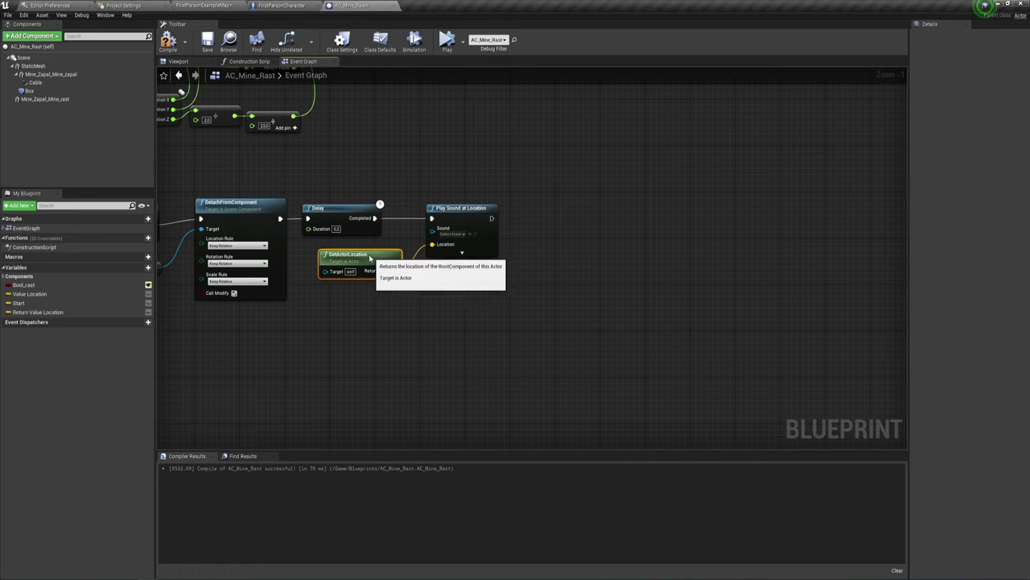
Choose Enter_Play as the sound asset to play
click(465, 233)
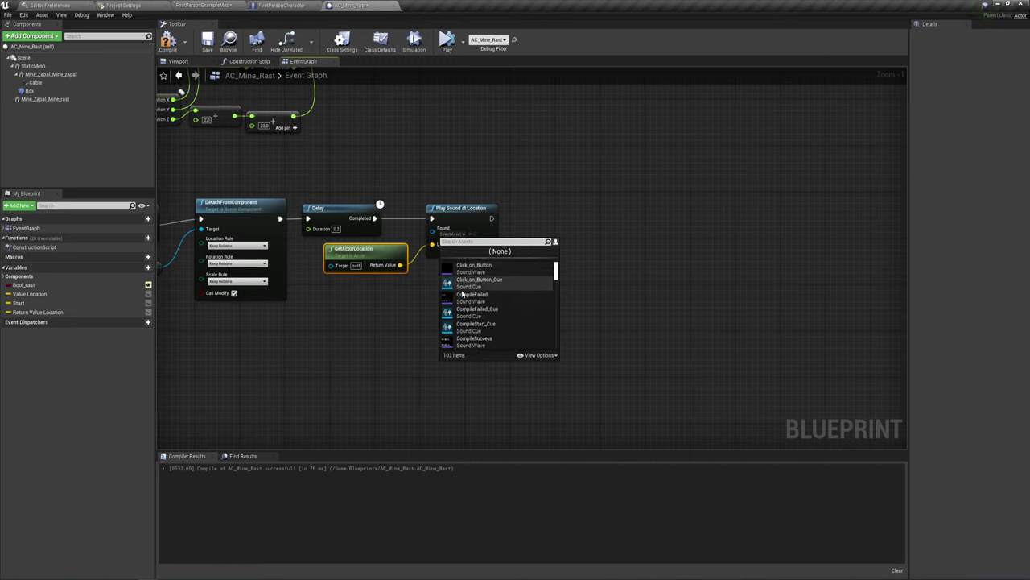
scroll(441, 308, down, 3)
scroll(441, 309, down, 2)
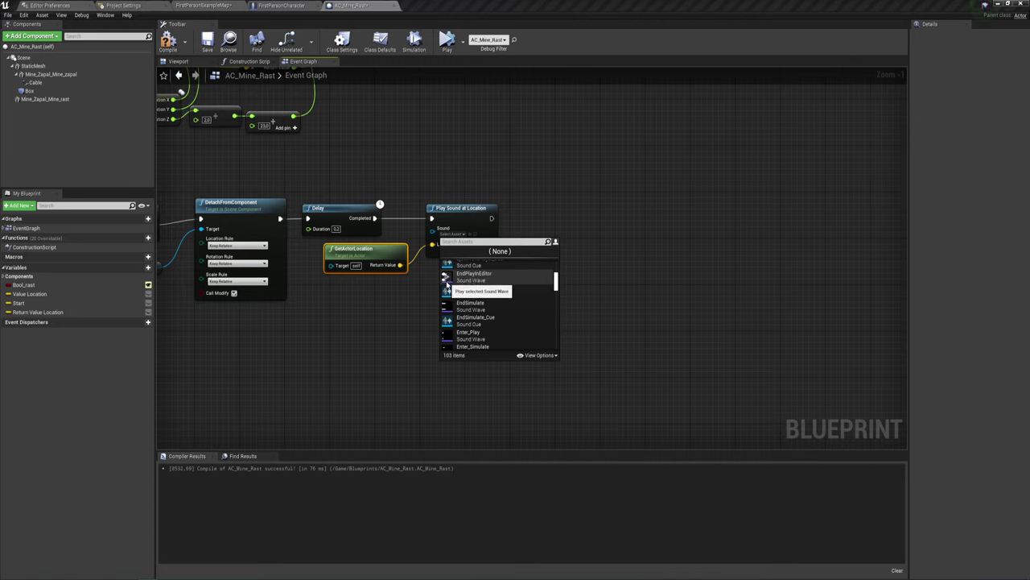
scroll(448, 286, down, 2)
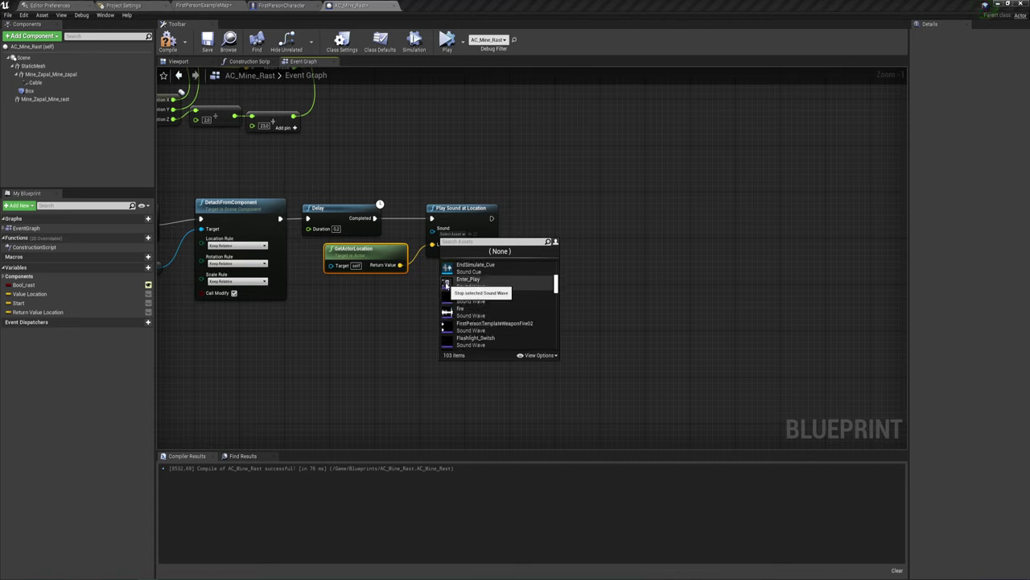
click(463, 282)
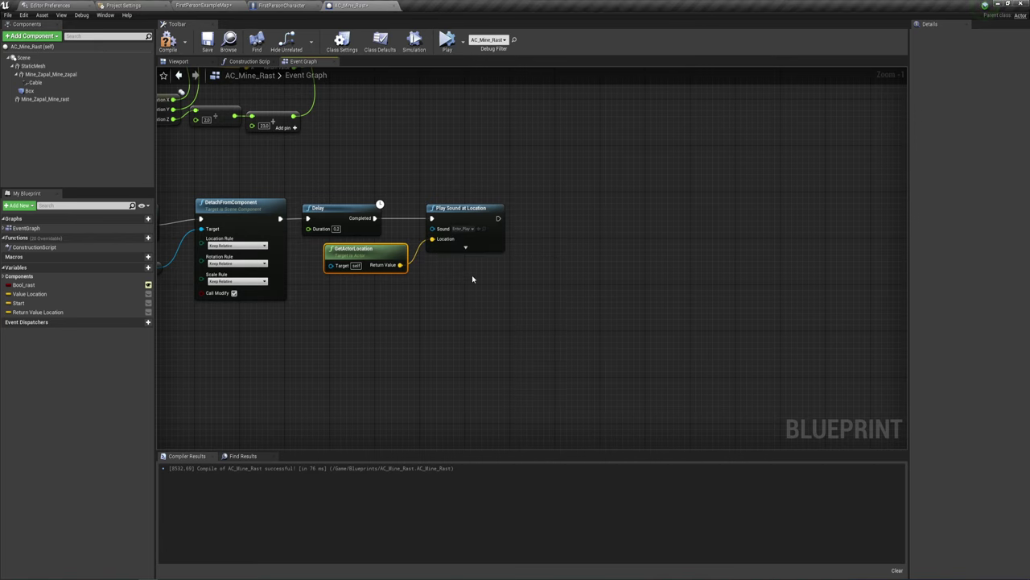
right_drag(526, 285, 416, 282)
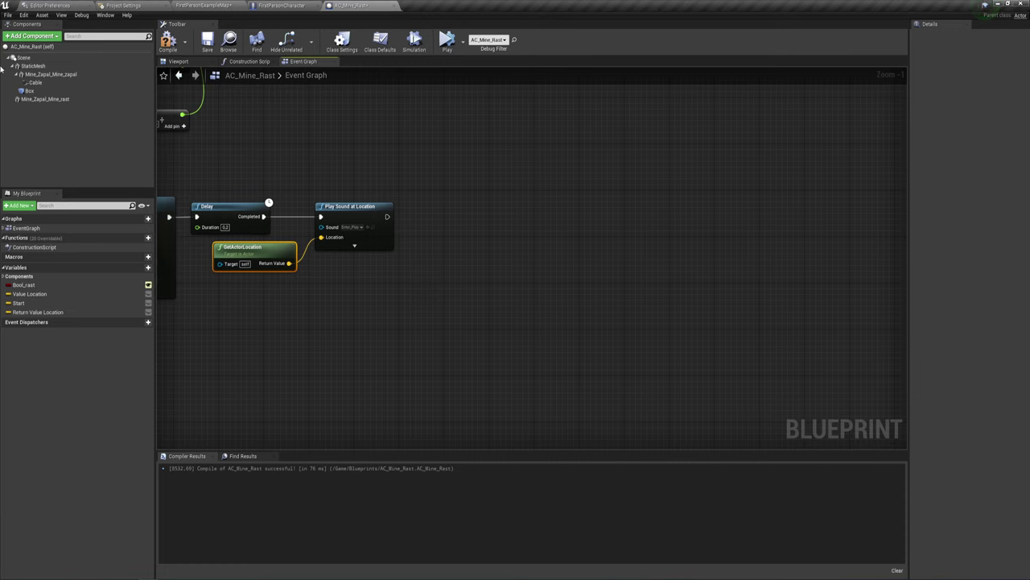
Add a RadialForce component with radius about 383 and Auto Activate off
click(29, 68)
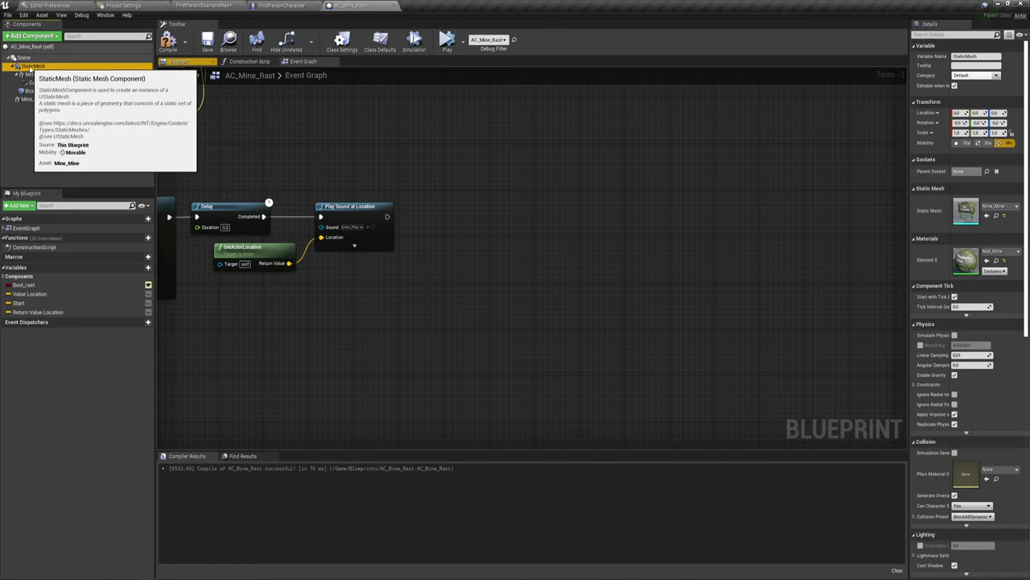
click(175, 62)
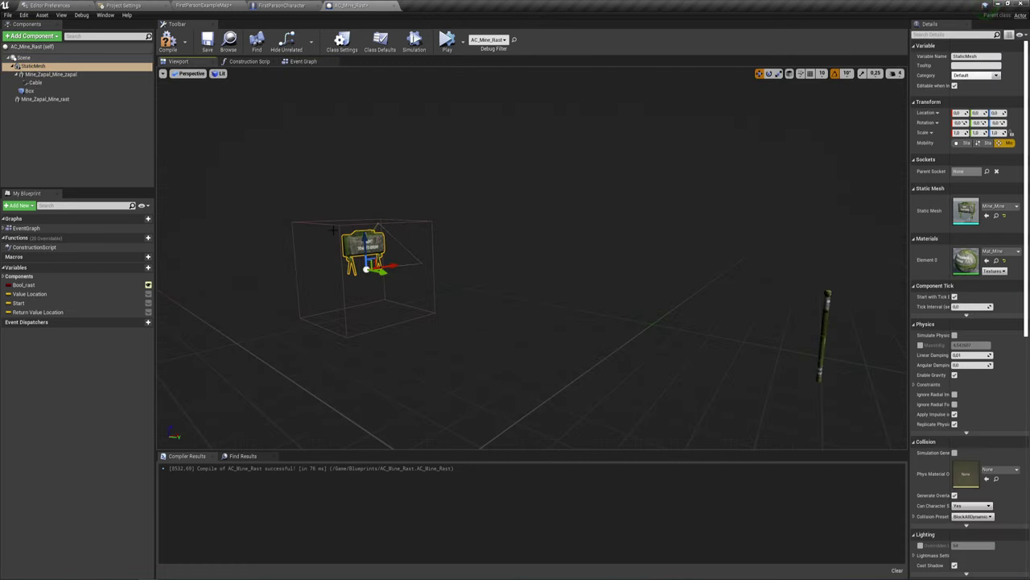
click(33, 35)
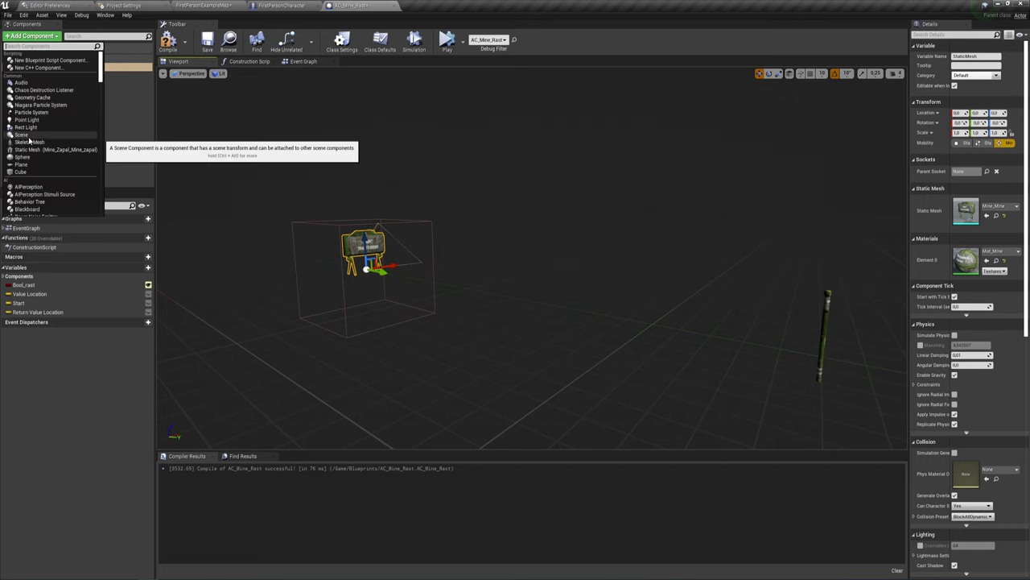
text(rad)
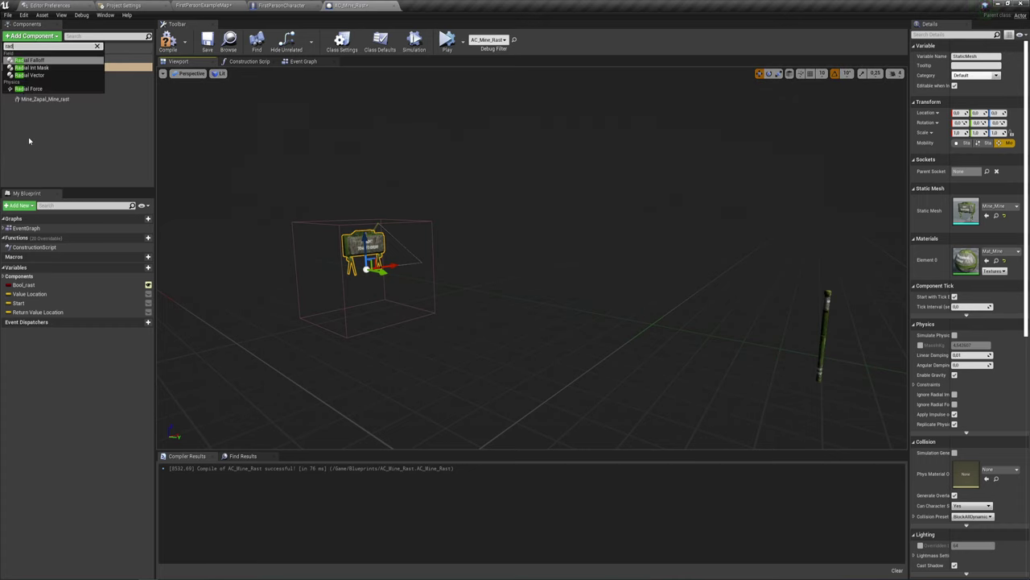
click(36, 90)
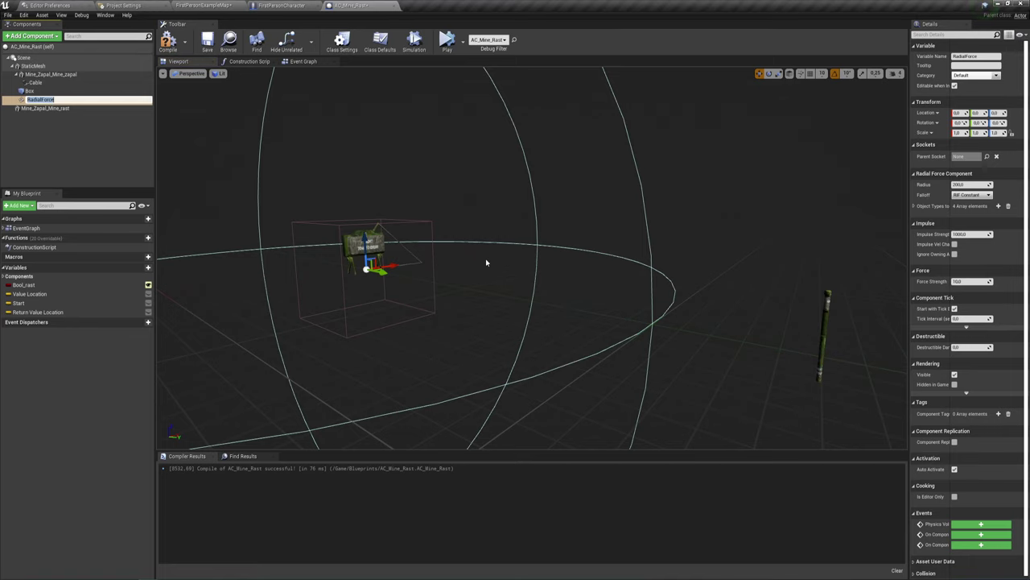
key(f)
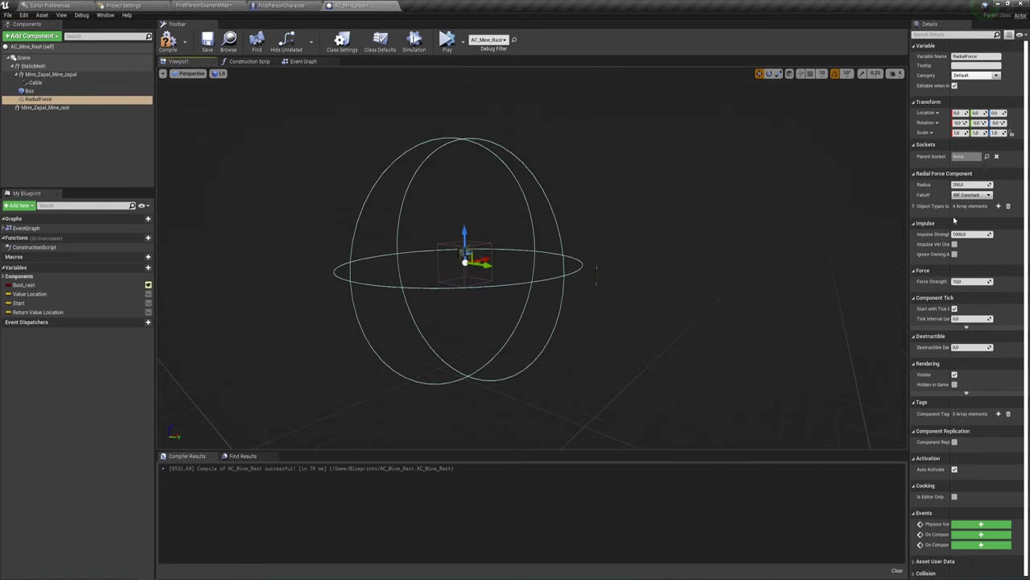
drag(966, 184, 998, 184)
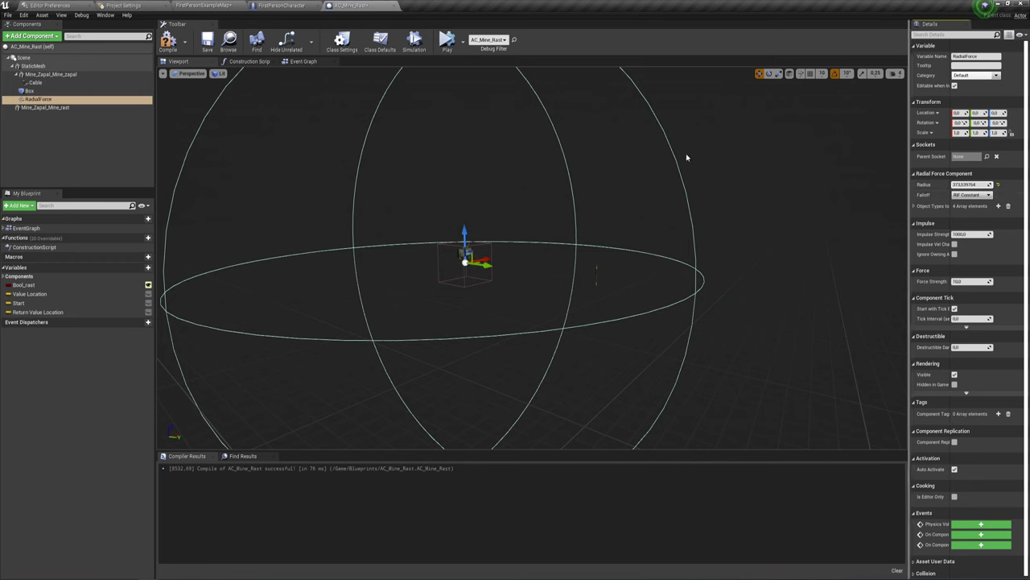
click(303, 62)
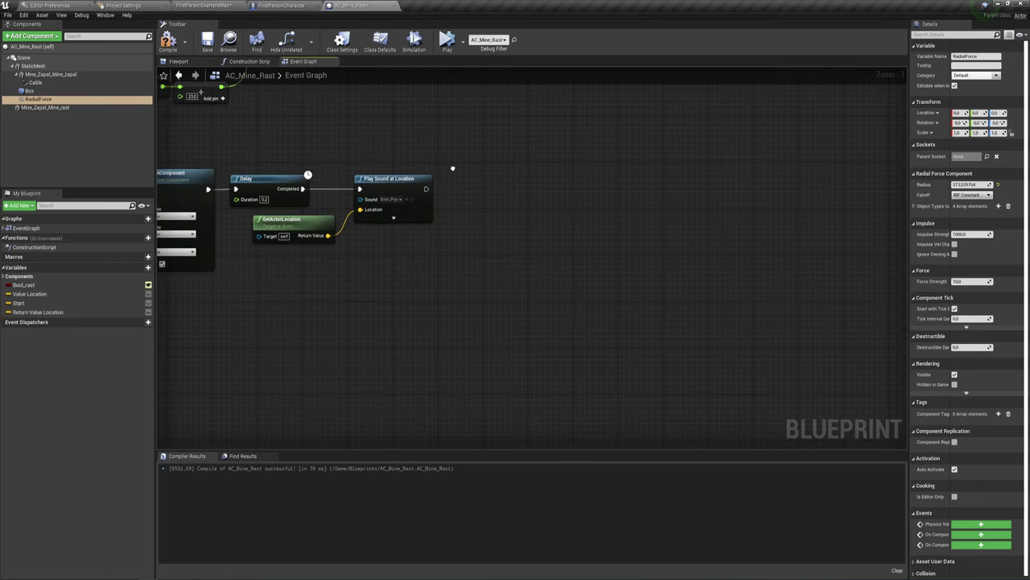
click(81, 99)
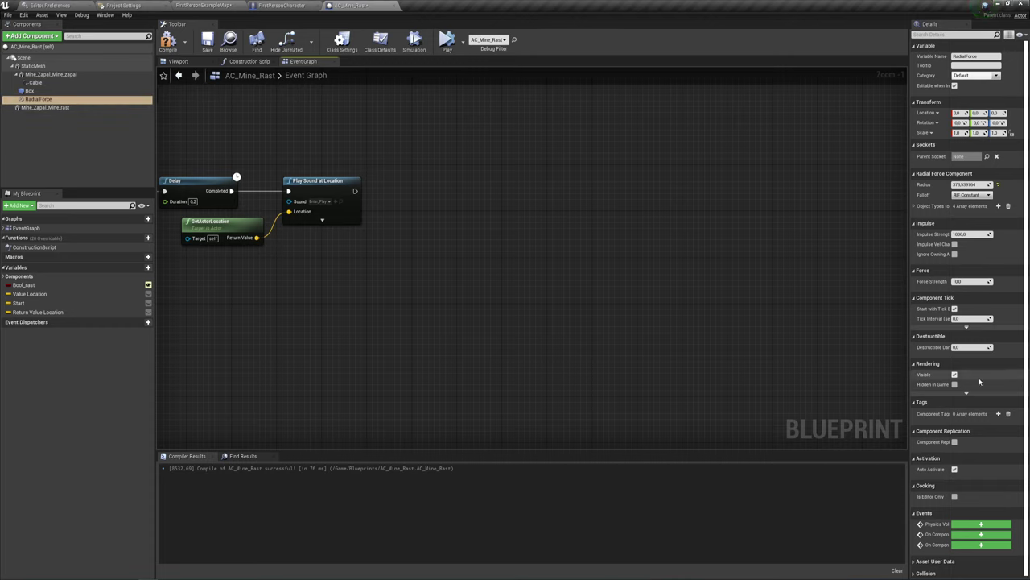
click(955, 467)
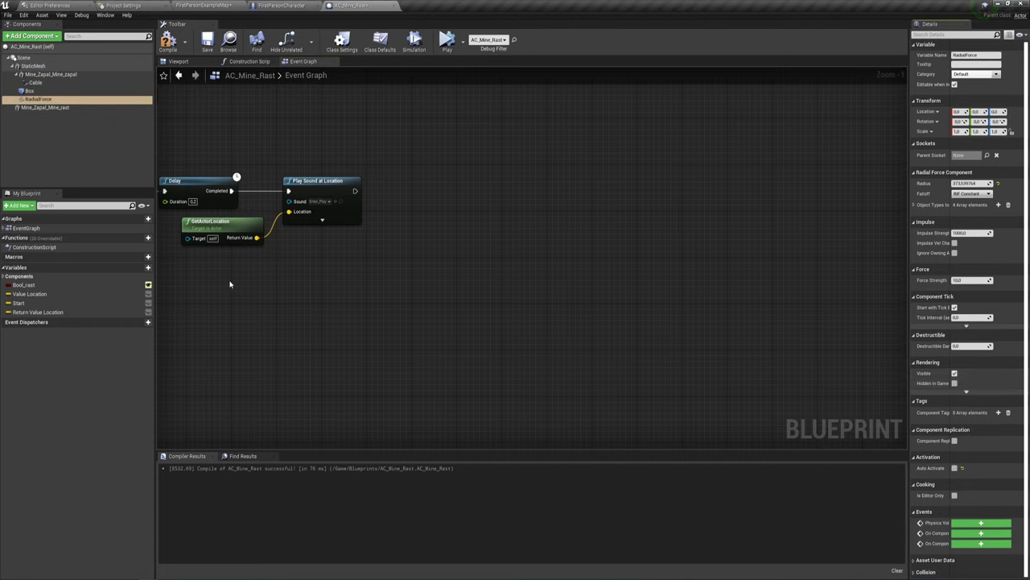
Add a Fire Impulse node for RadialForce, running after Play Sound at Location
mouse_move(38, 99)
mouse_down()
mouse_move(365, 238)
mouse_move(367, 219)
mouse_move(409, 198)
mouse_up()
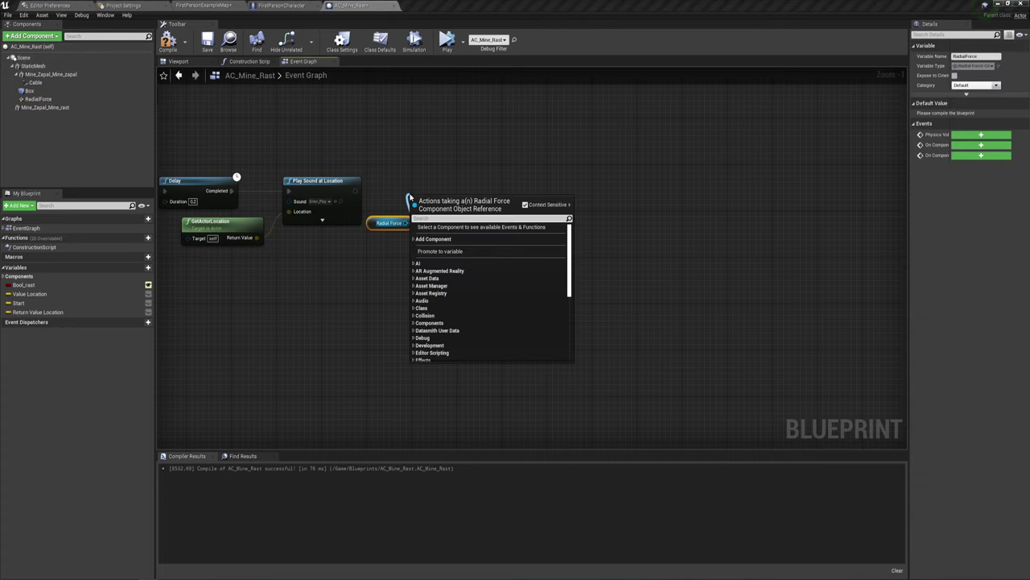
text(fire)
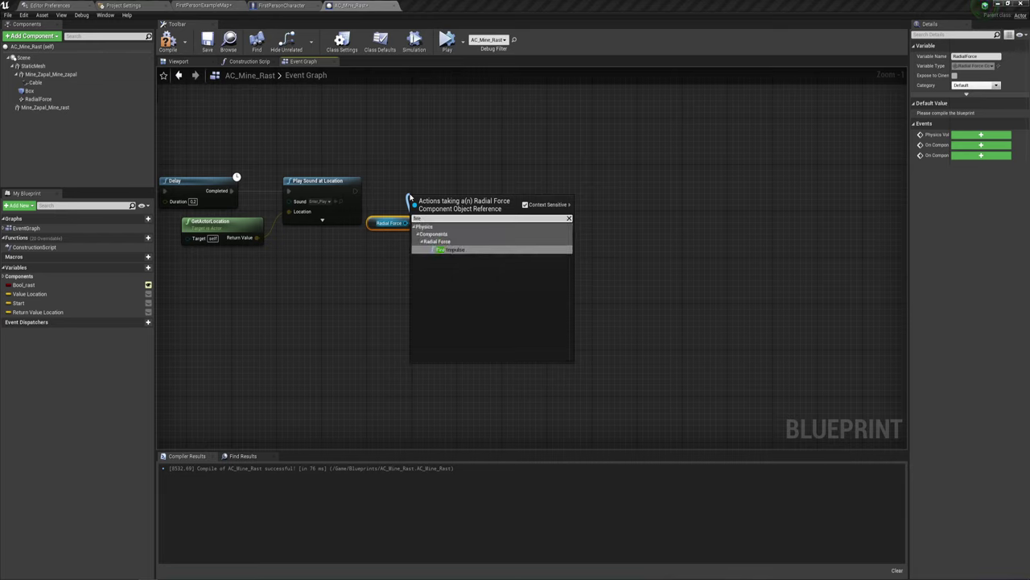
key(Return)
drag(416, 198, 421, 175)
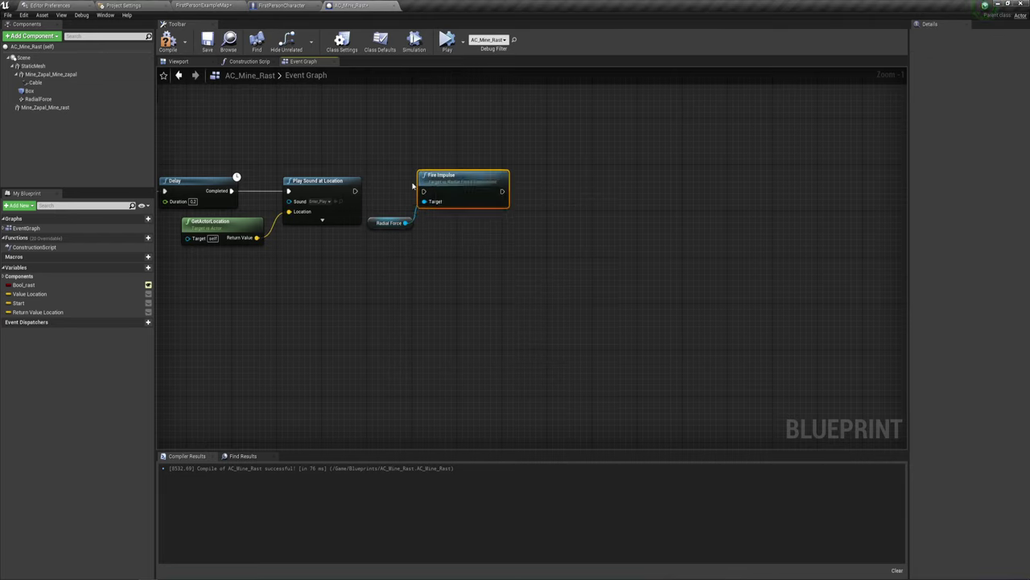
drag(355, 190, 423, 191)
right_drag(506, 264, 452, 253)
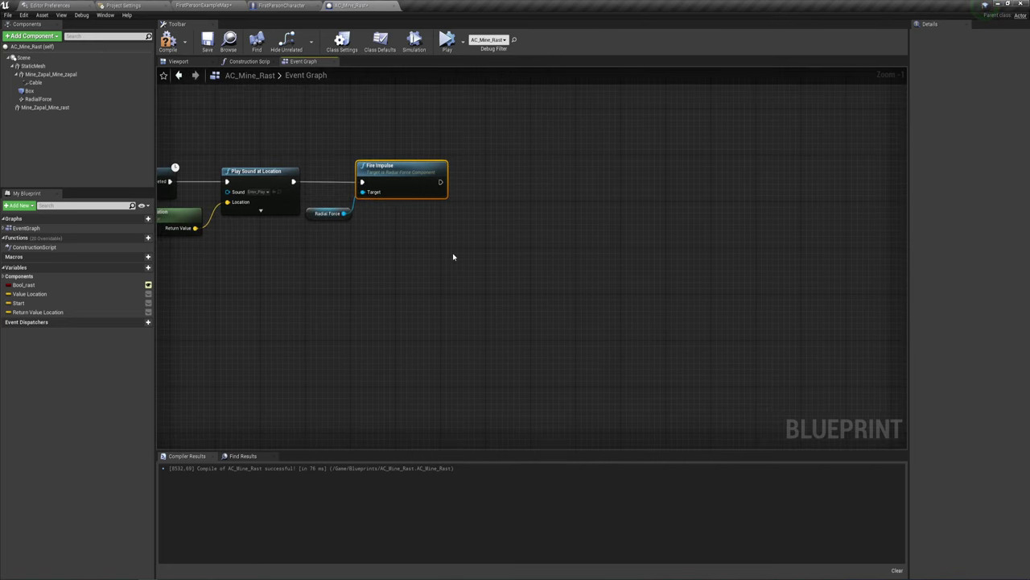
click(34, 65)
Add a ParticleSystem component to the mine and place its reference in the graph
click(53, 37)
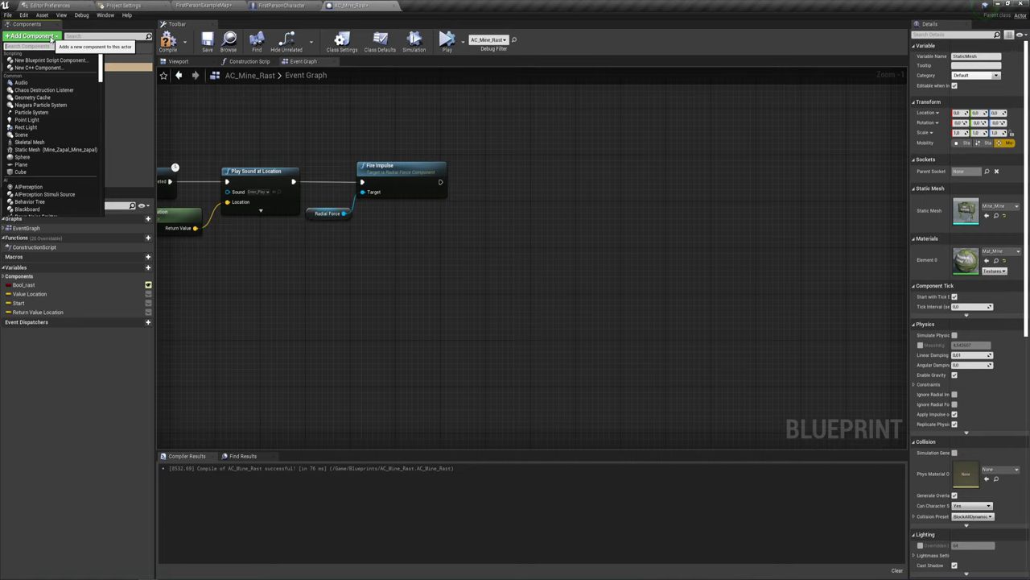
text(pae)
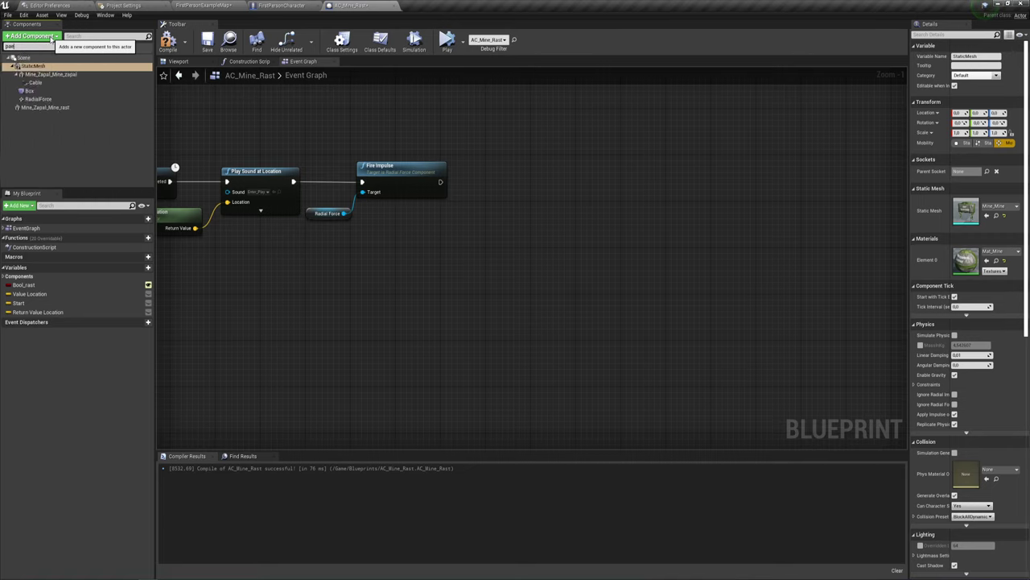
key(BackSpace)
text(rt)
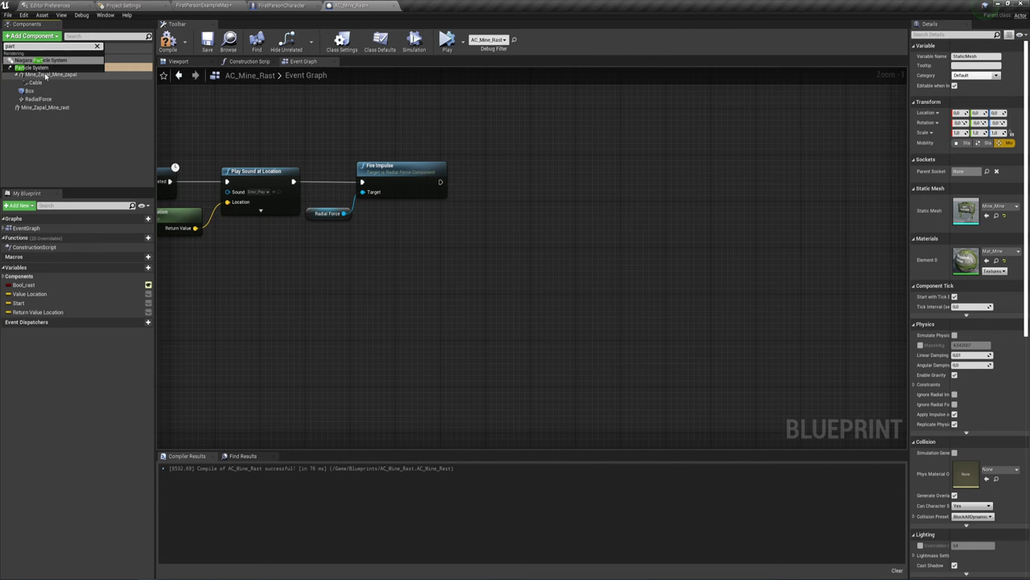
click(37, 68)
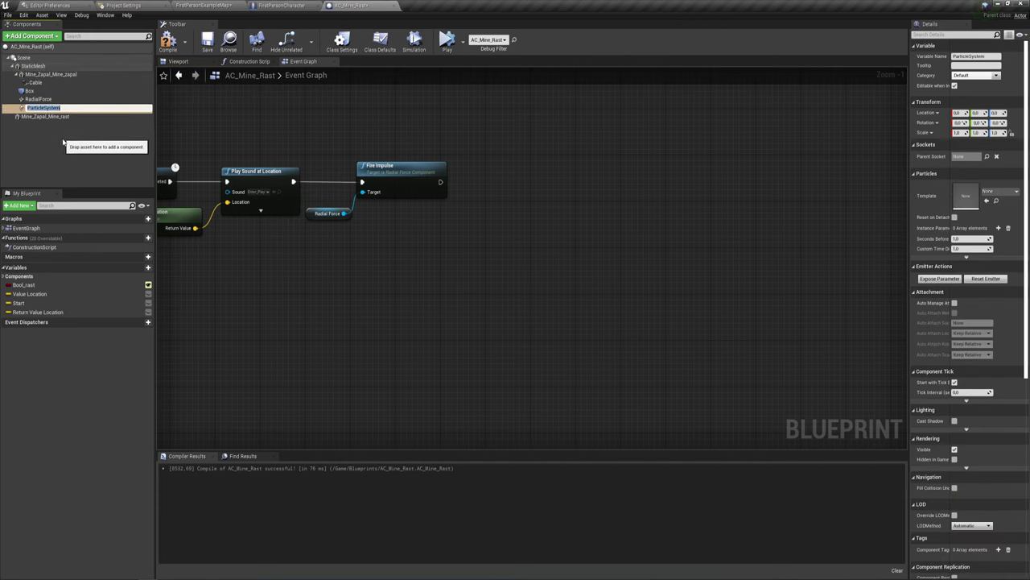
key(Return)
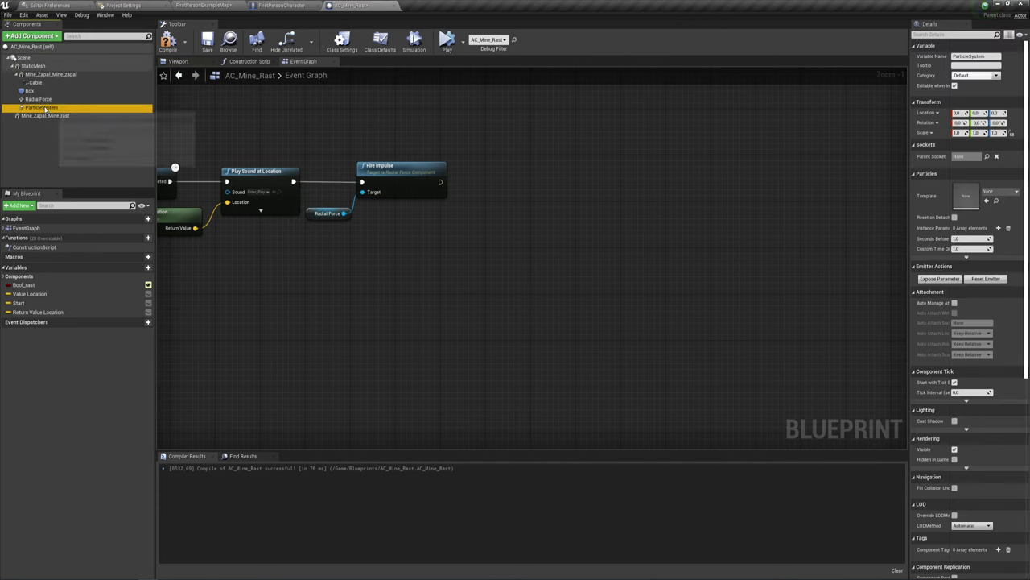
drag(40, 107, 452, 218)
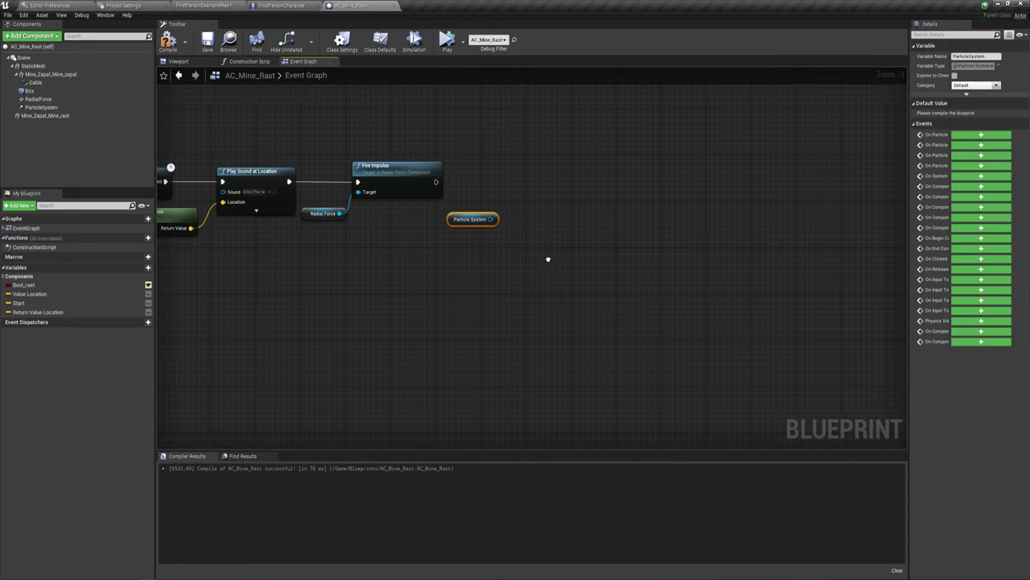
right_drag(536, 253, 538, 262)
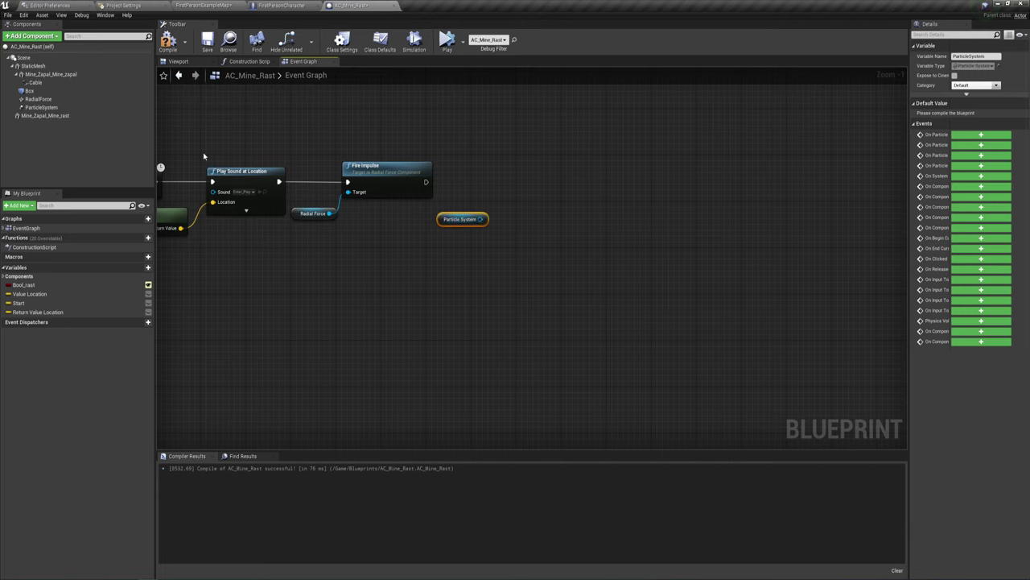
Turn off Auto Activate for the ParticleSystem component
click(40, 107)
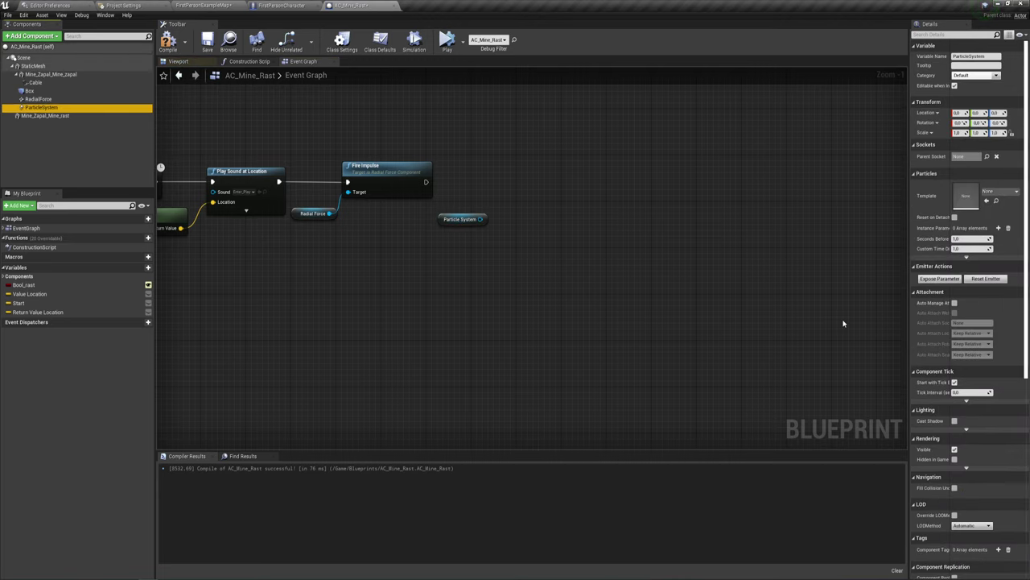
scroll(950, 383, down, 3)
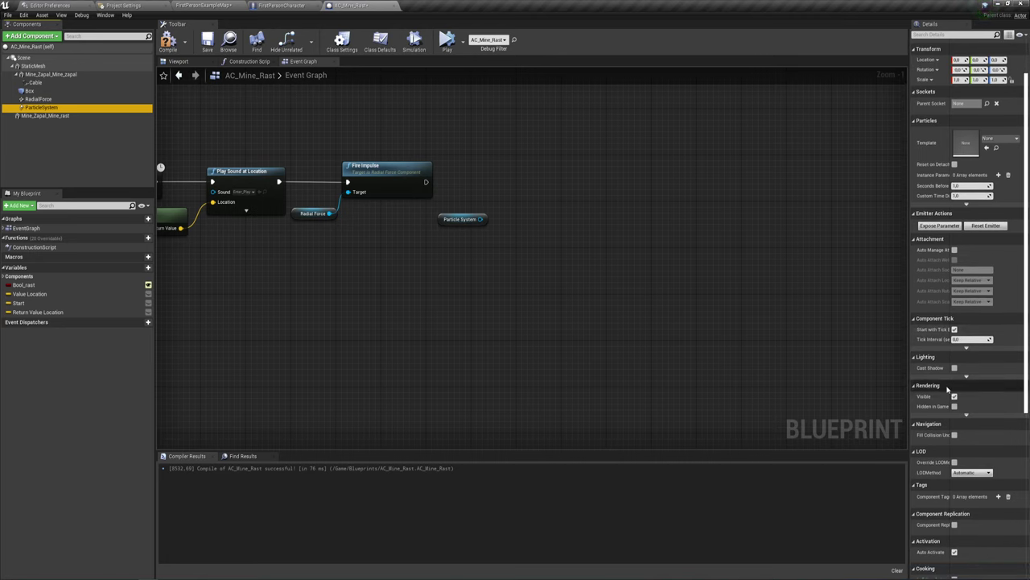
scroll(948, 388, down, 4)
click(955, 486)
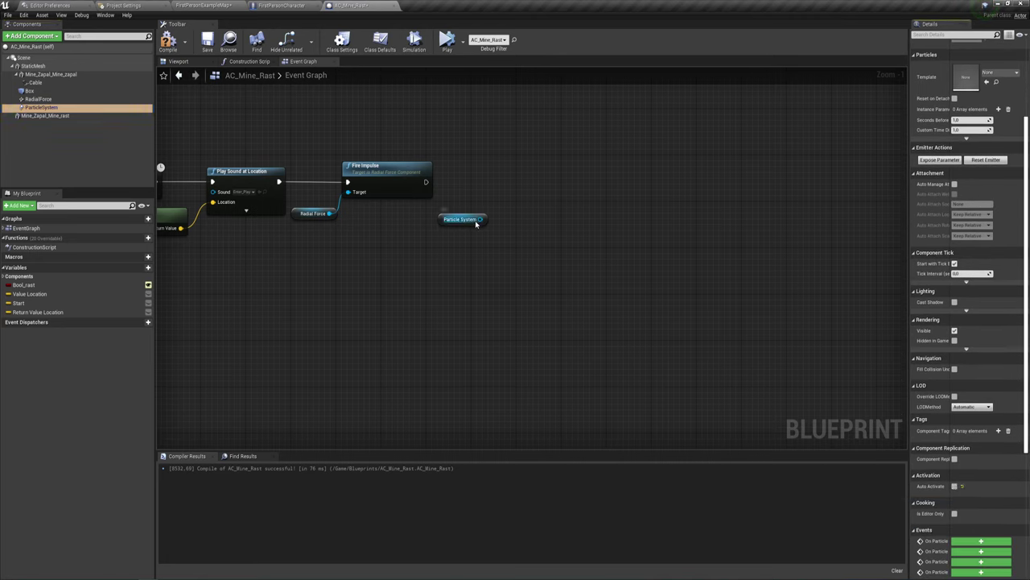
Add Set Active for Particle System after Fire Impulse, with New Active ticked
drag(481, 219, 472, 161)
text(set )
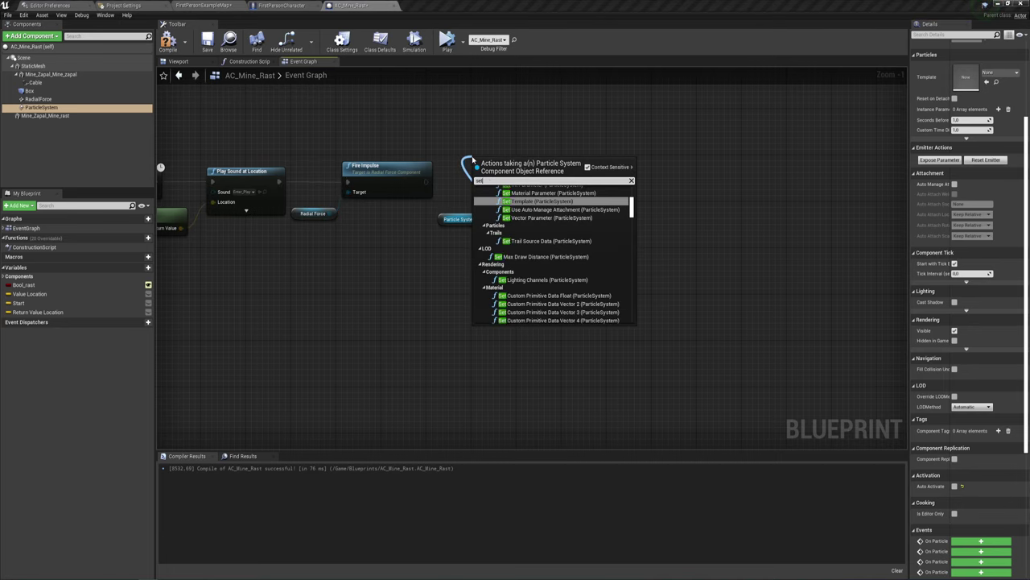
text(act)
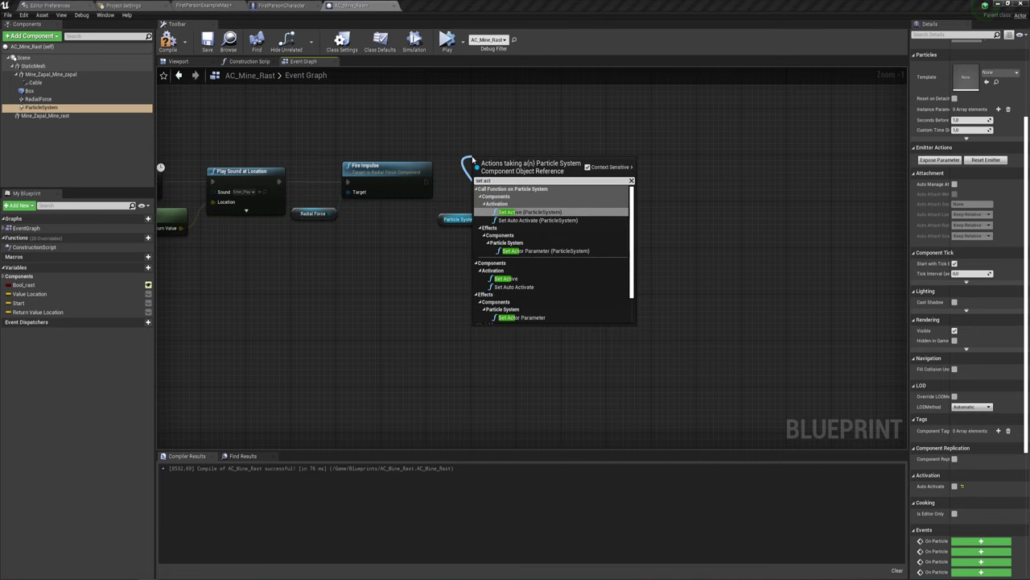
key(Down)
key(Down)
key(Down)
key(Down)
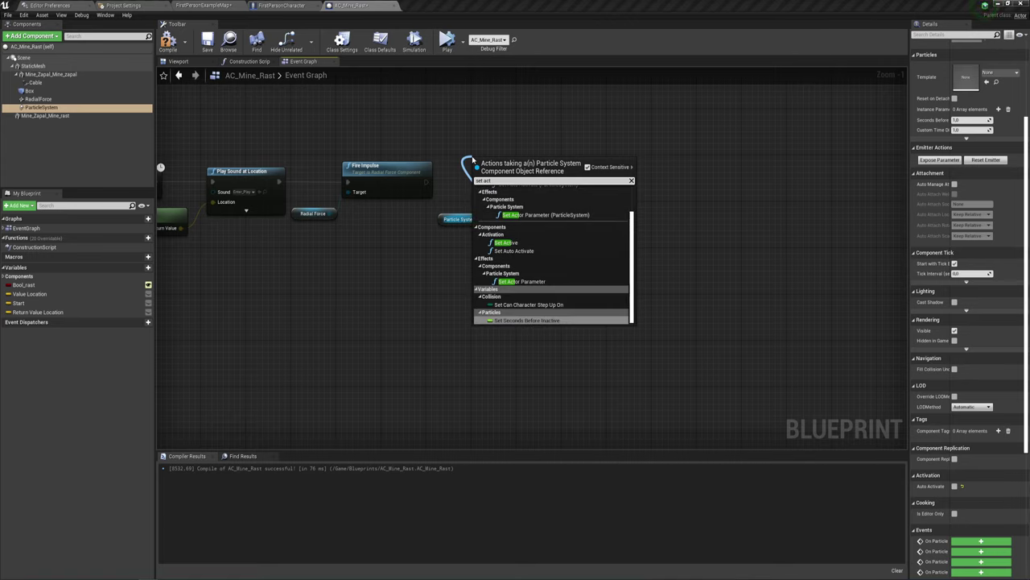
key(Up)
key(Up)
key(Up)
key(Up)
key(Return)
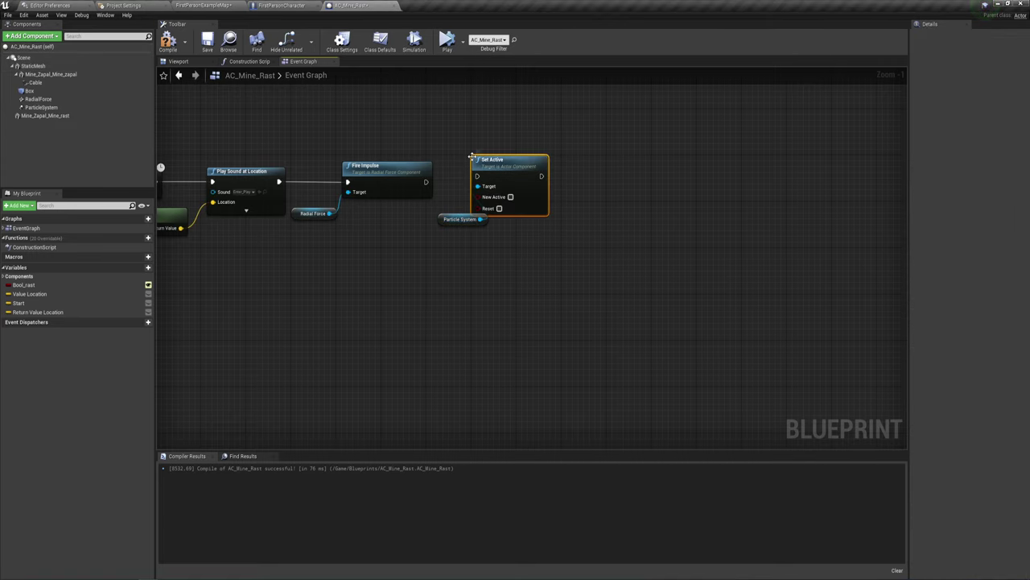
drag(475, 175, 426, 182)
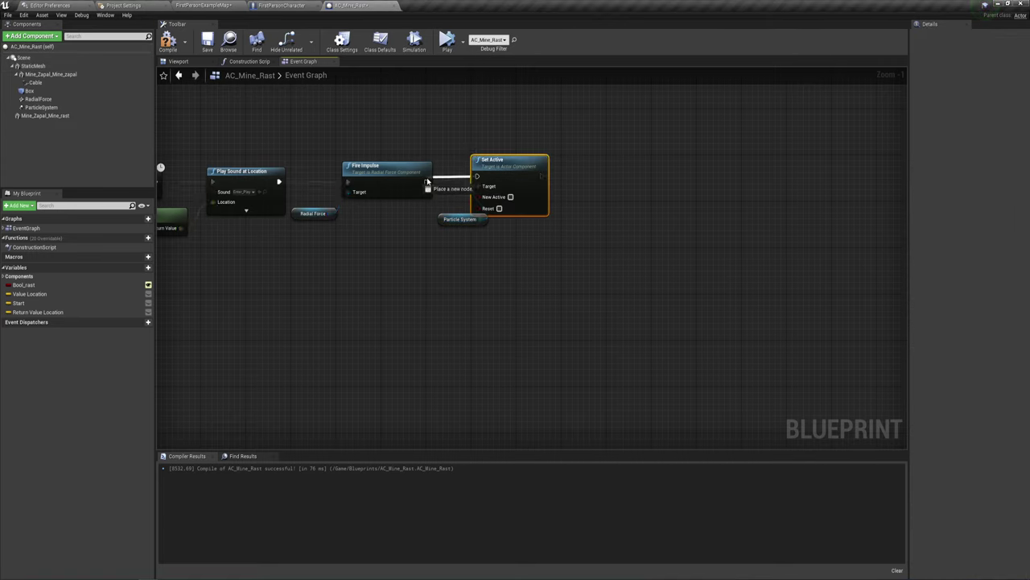
click(510, 196)
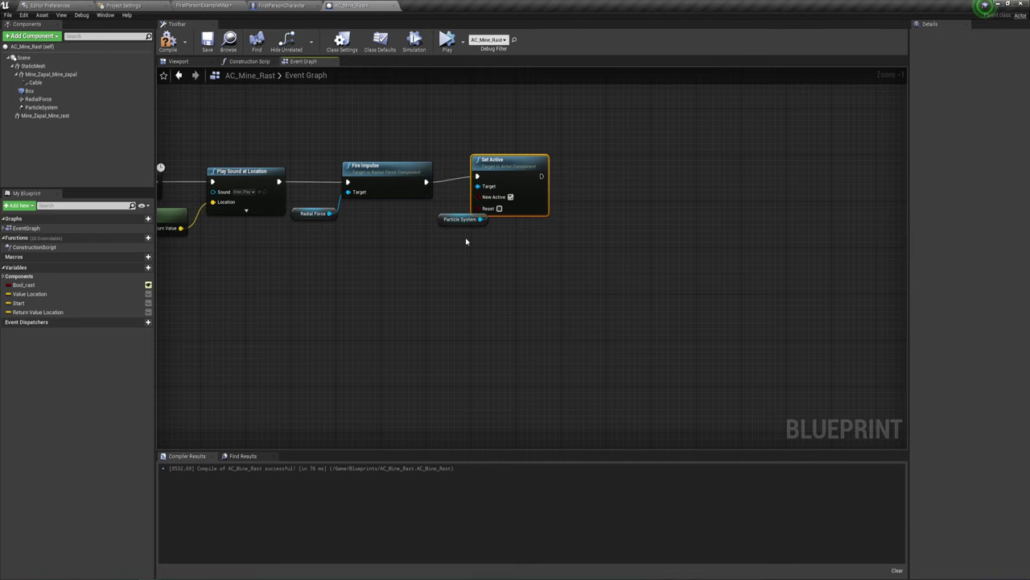
click(418, 221)
drag(419, 220, 414, 215)
drag(492, 160, 492, 165)
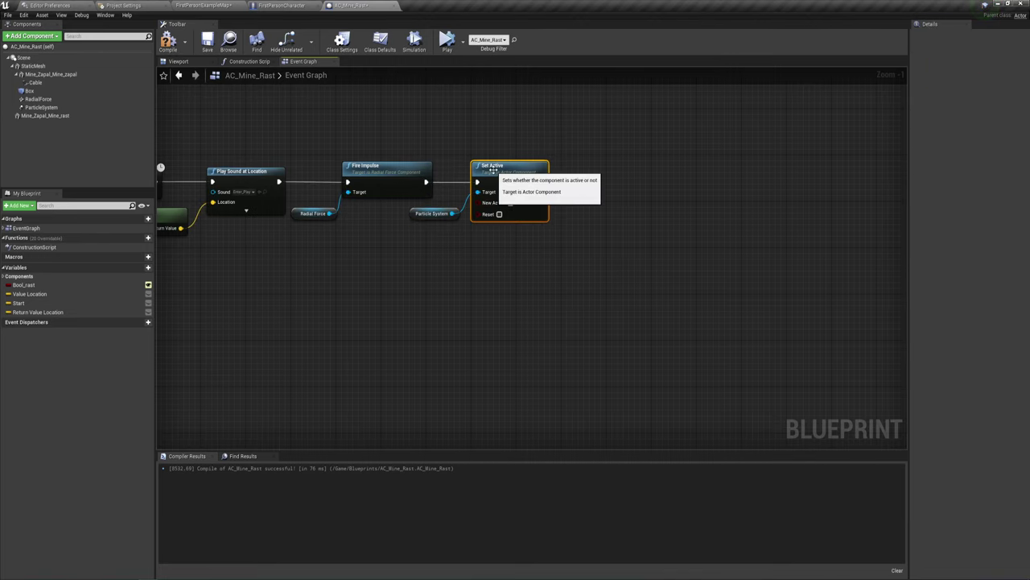
right_drag(511, 293, 435, 297)
drag(476, 237, 345, 131)
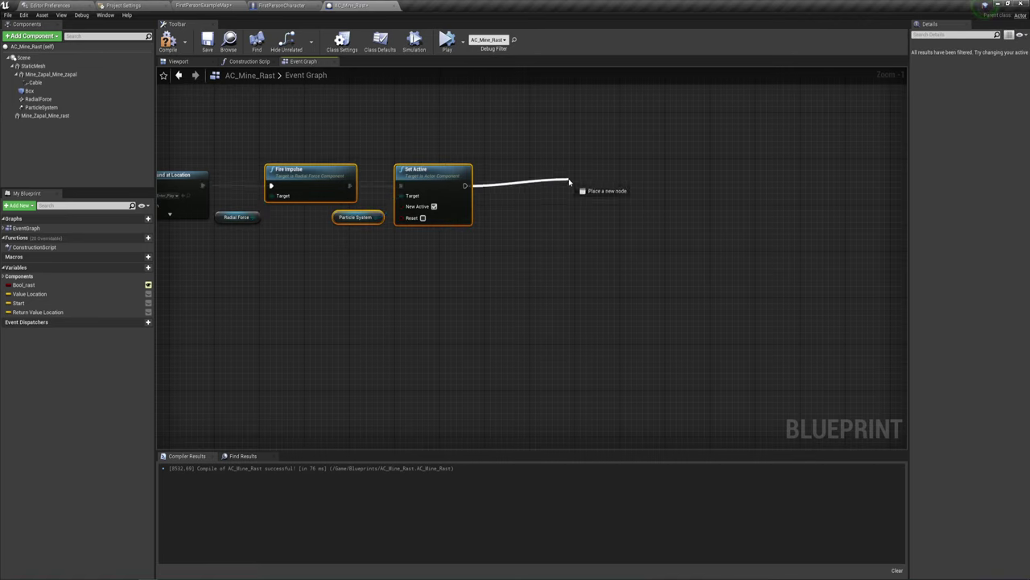
Try a Spawn Emitter at Location node after Set Active, then delete it
drag(463, 185, 569, 181)
text(spaw)
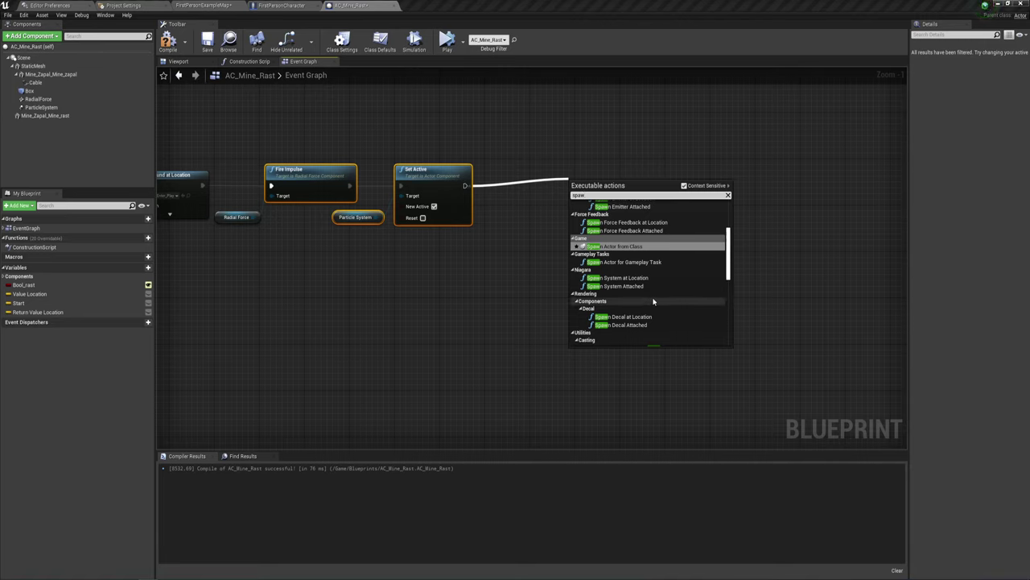
scroll(629, 274, up, 2)
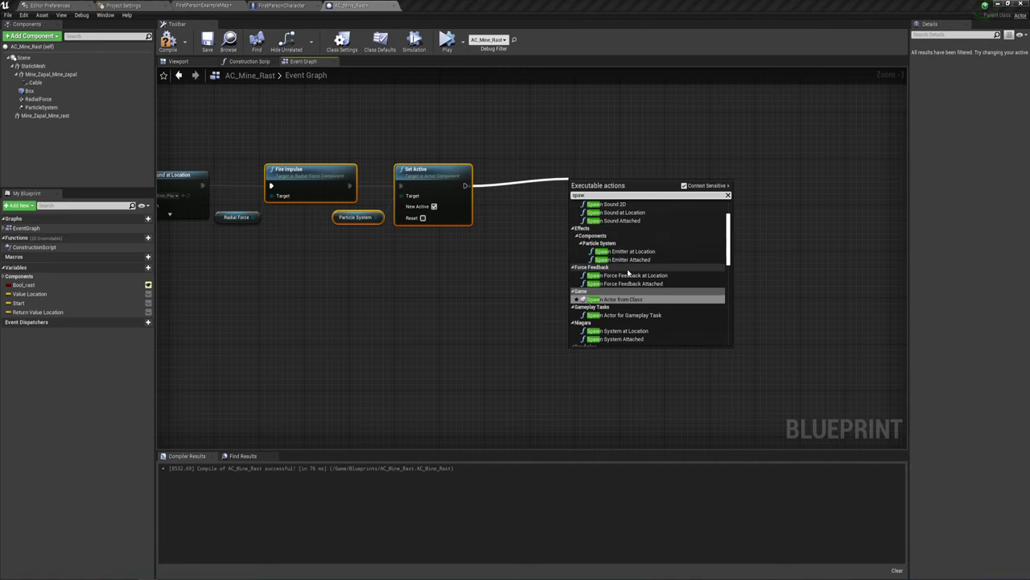
scroll(629, 275, up, 1)
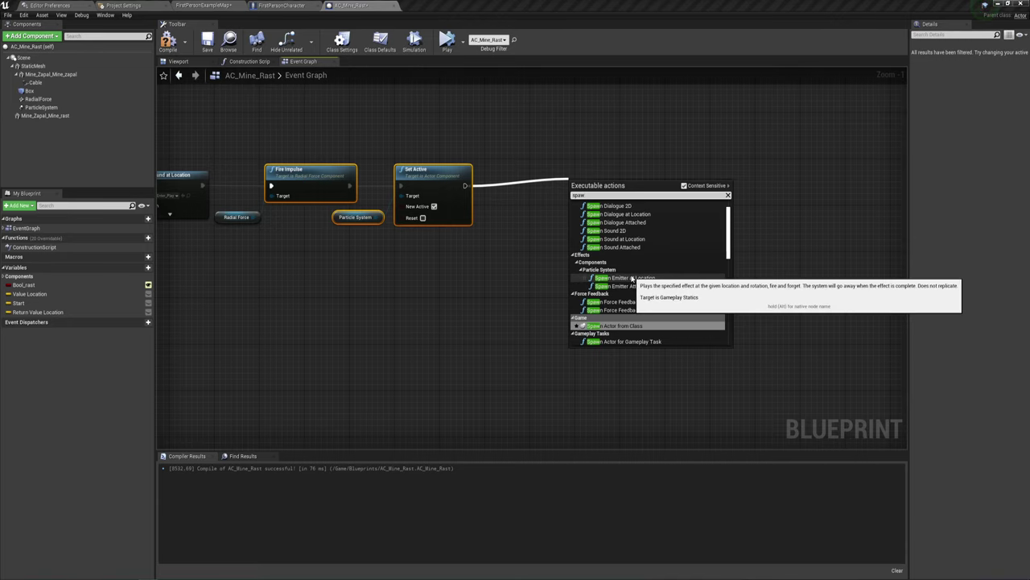
click(629, 278)
drag(604, 181, 565, 175)
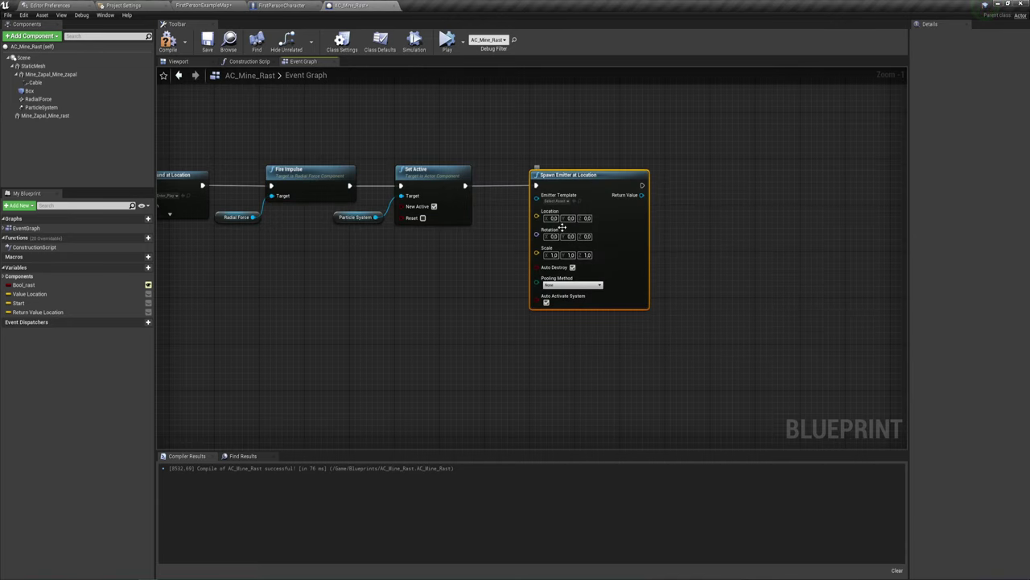
drag(536, 217, 491, 276)
click(518, 240)
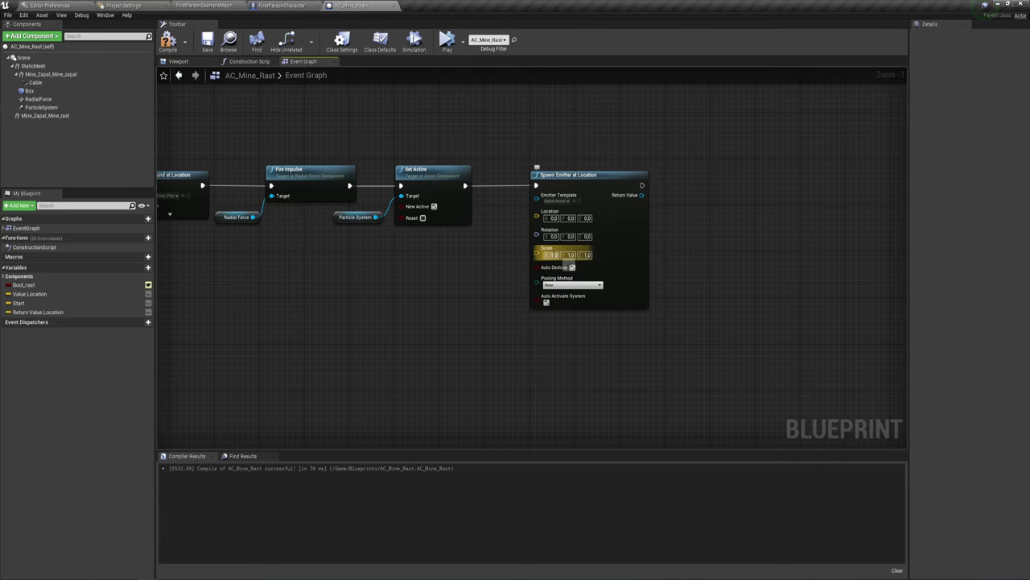
click(553, 254)
click(571, 284)
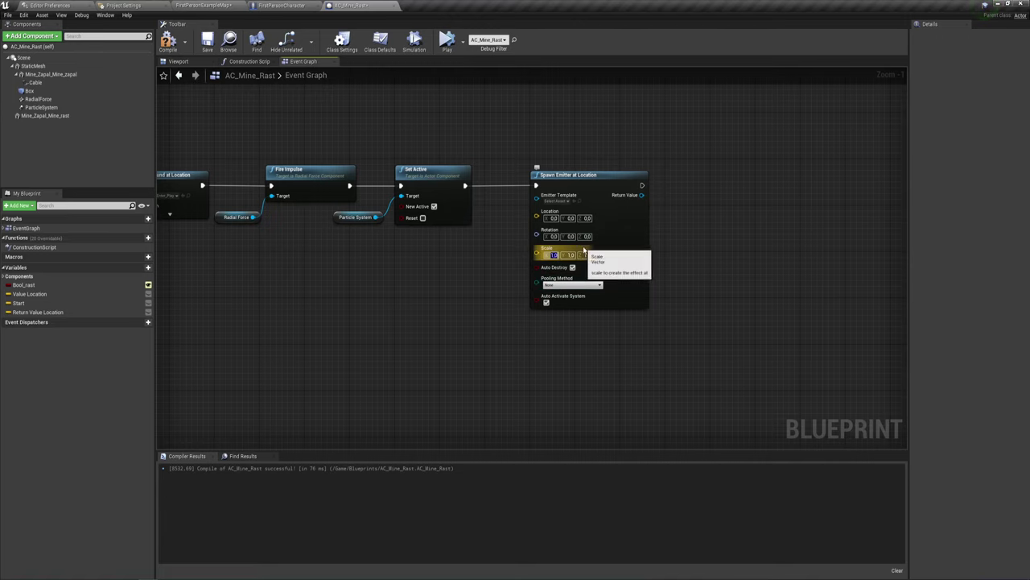
right_drag(603, 338, 621, 329)
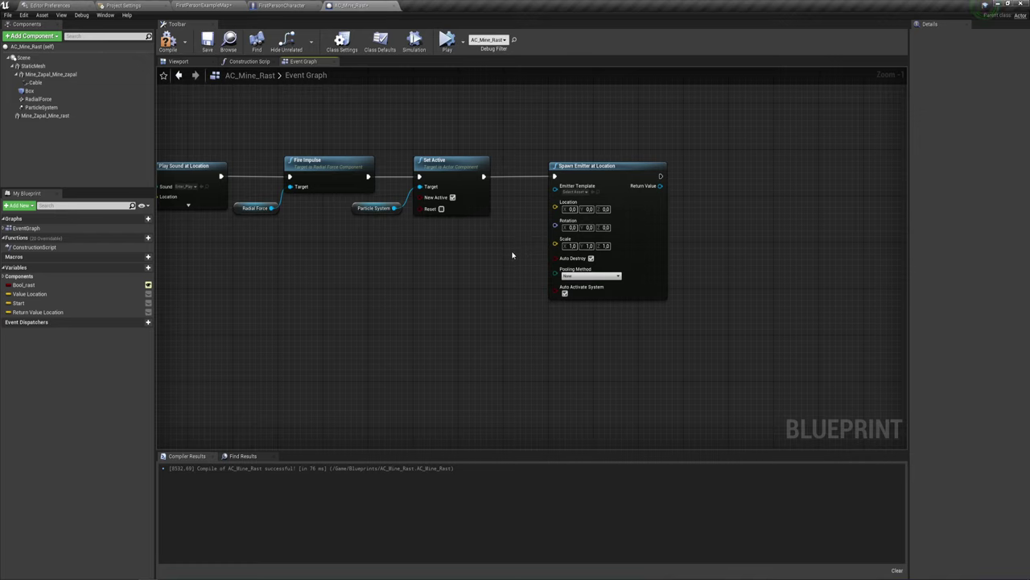
click(614, 241)
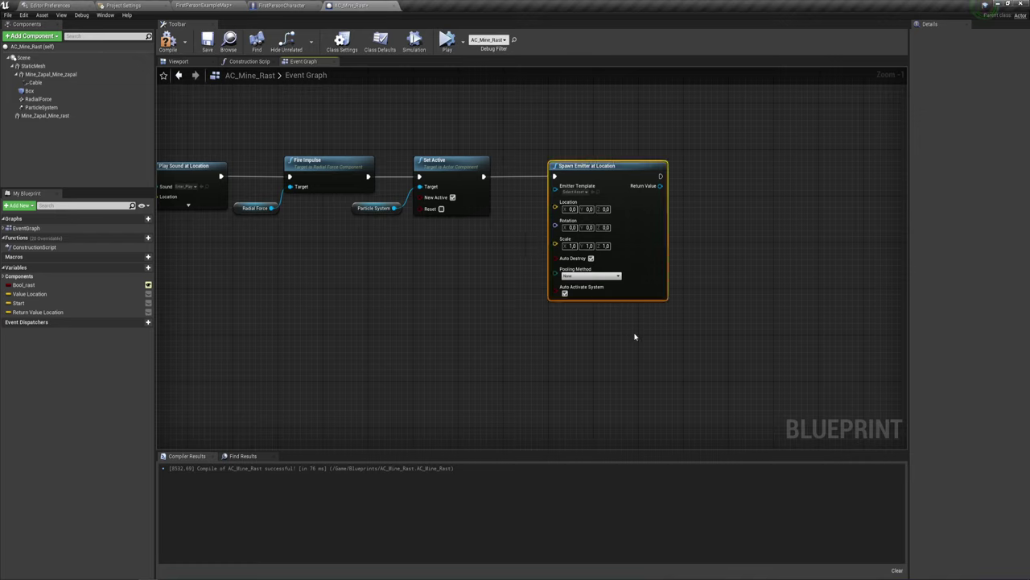
key(Delete)
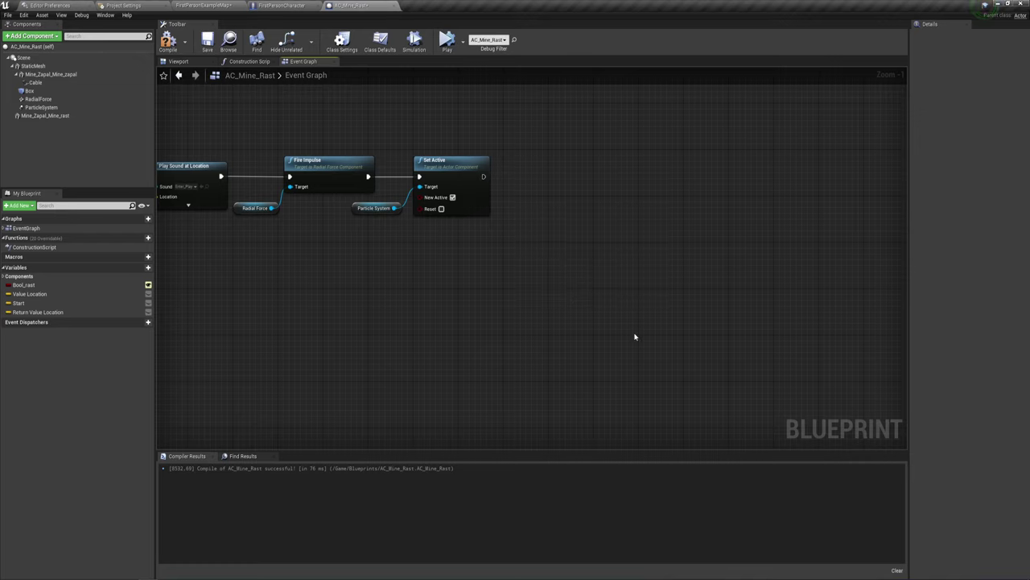
Set the ParticleSystem component's scale to 3 on X, Y and Z
click(40, 107)
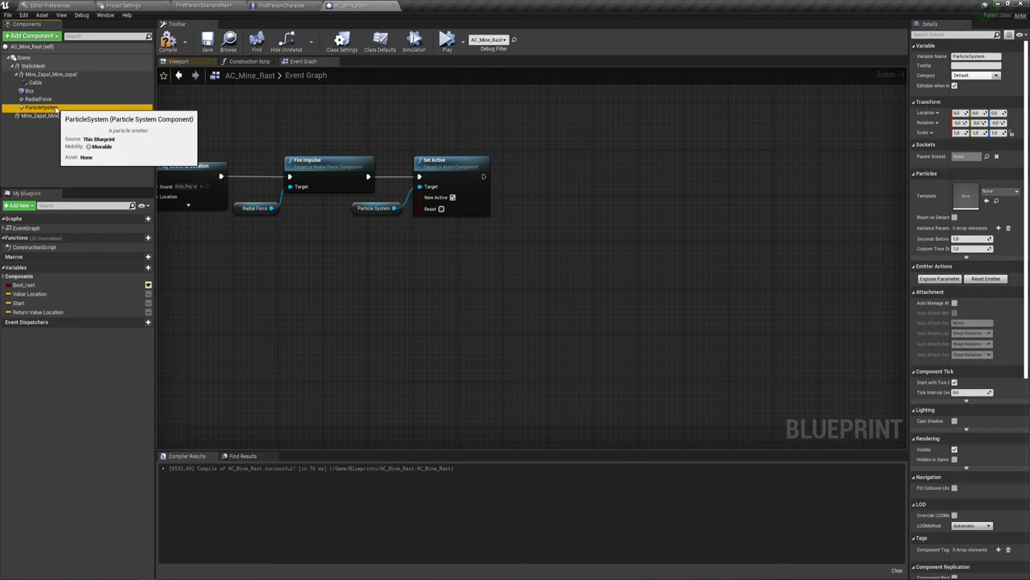
click(958, 132)
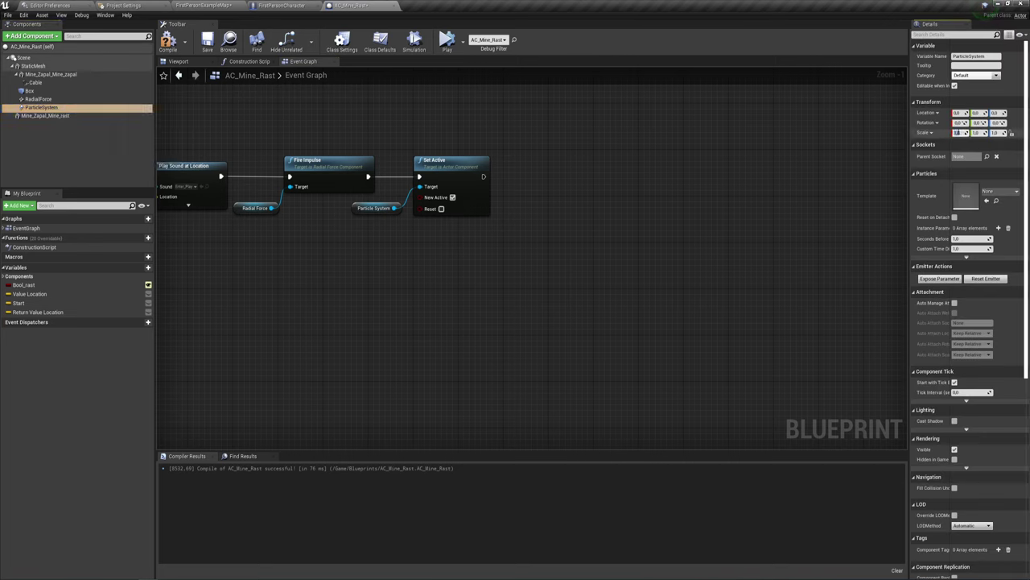
text(3)
key(Tab)
text(3)
key(Tab)
text(3)
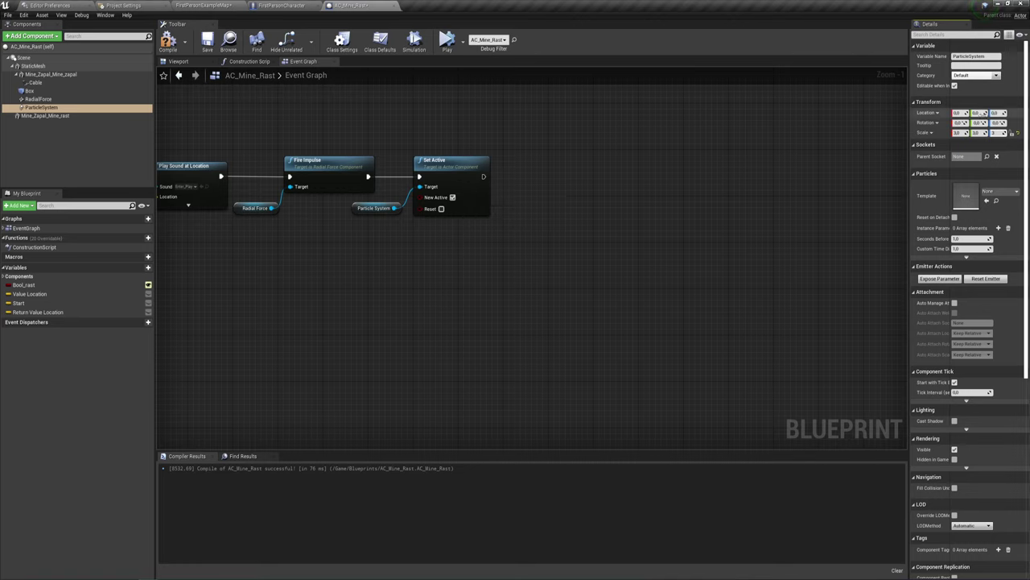
click(569, 215)
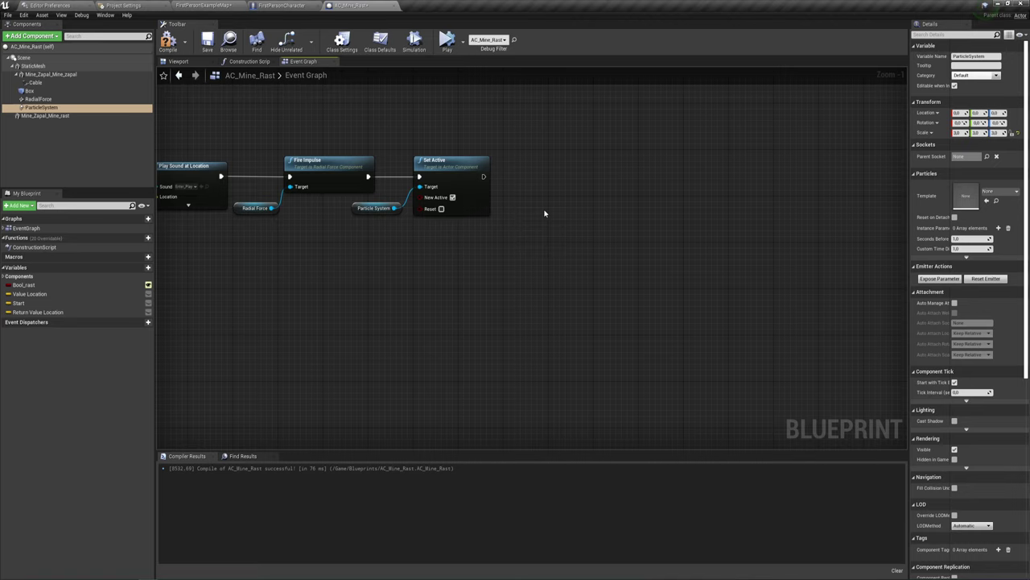
Add a DestroyComponent node targeting StaticMesh, wired to run after Set Active
click(38, 74)
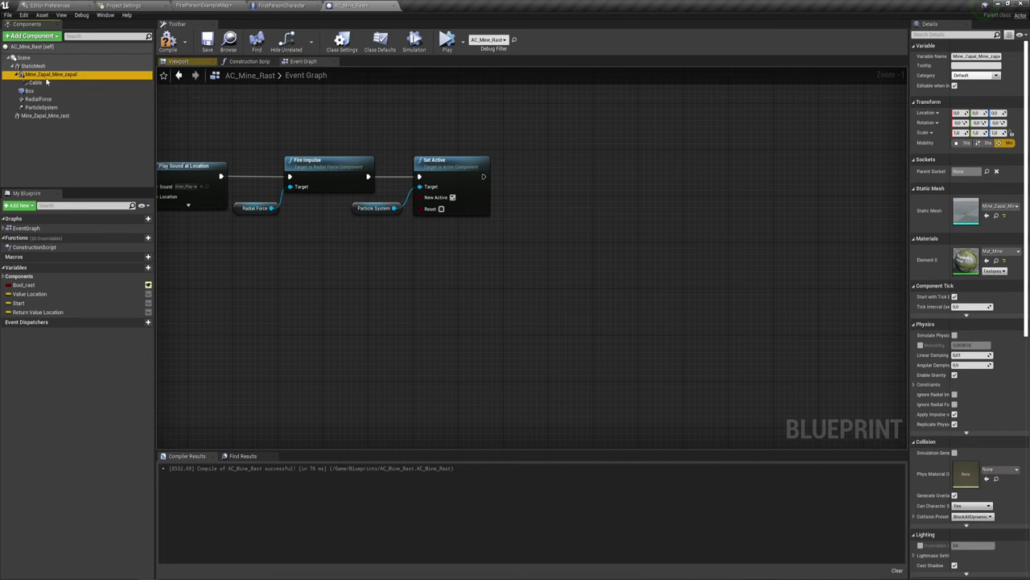
click(36, 68)
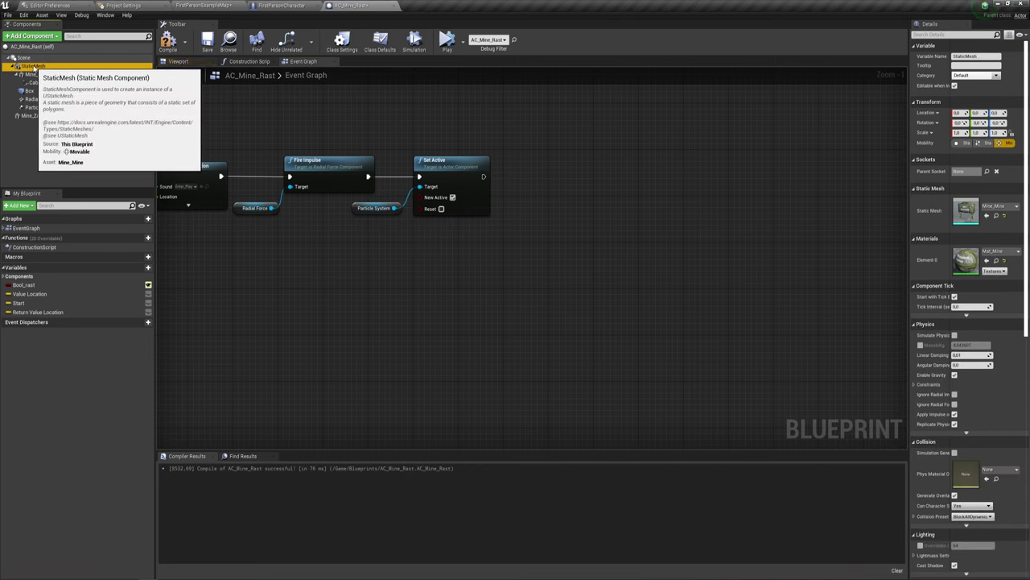
mouse_move(36, 70)
mouse_down()
mouse_move(503, 207)
mouse_move(551, 170)
mouse_up()
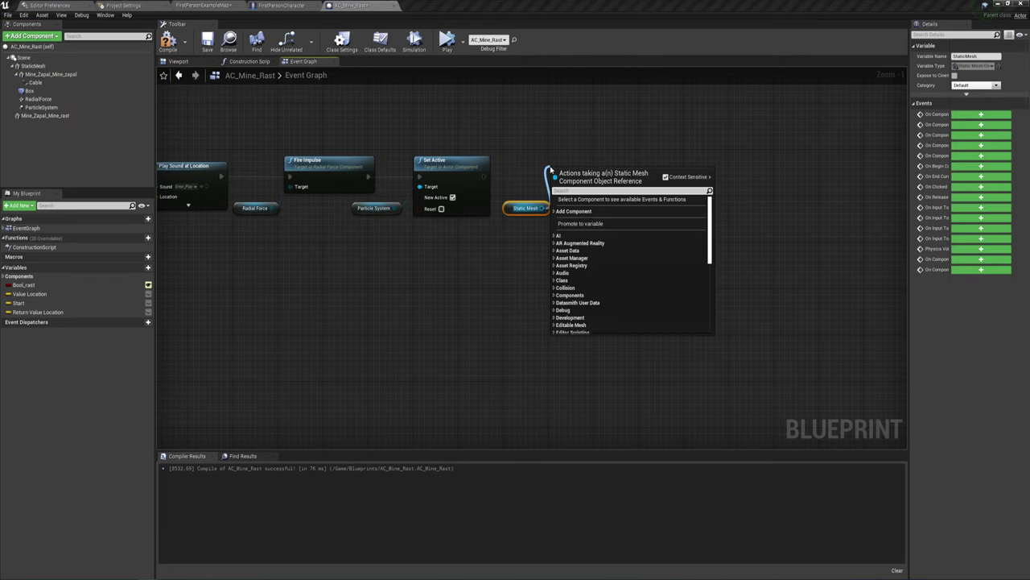
text(destr)
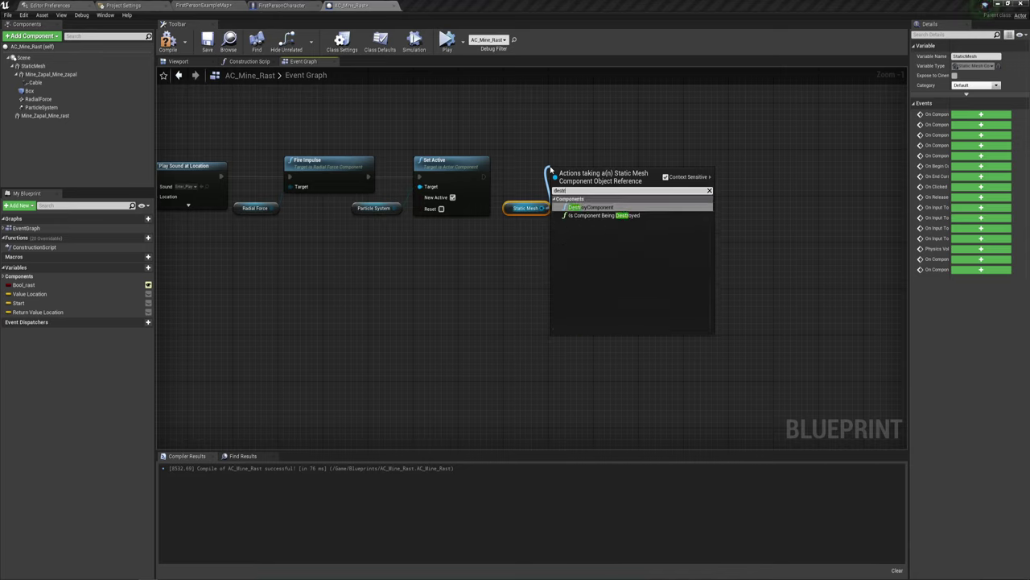
key(Return)
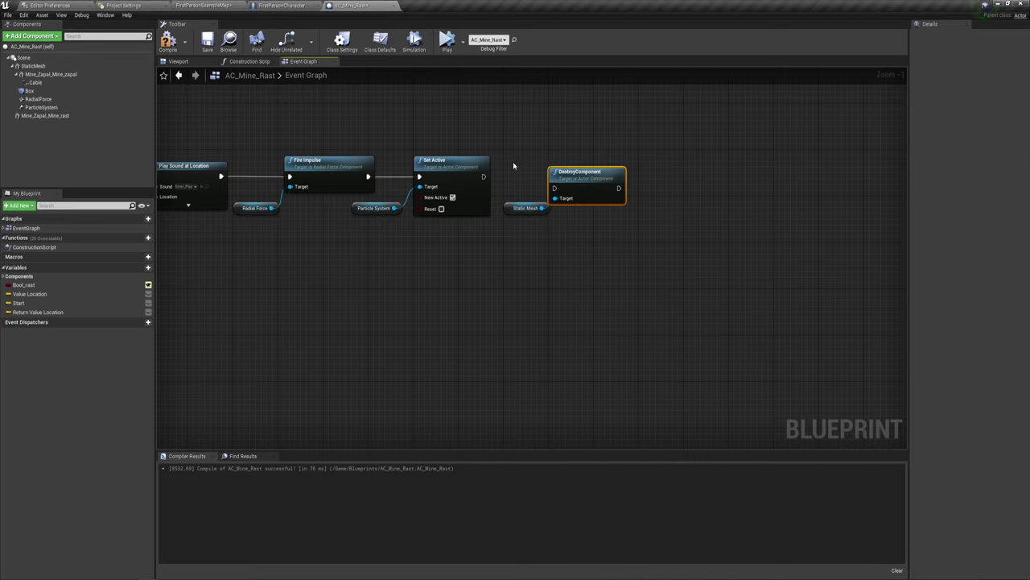
mouse_move(483, 176)
mouse_down()
mouse_move(554, 183)
mouse_move(570, 166)
mouse_up()
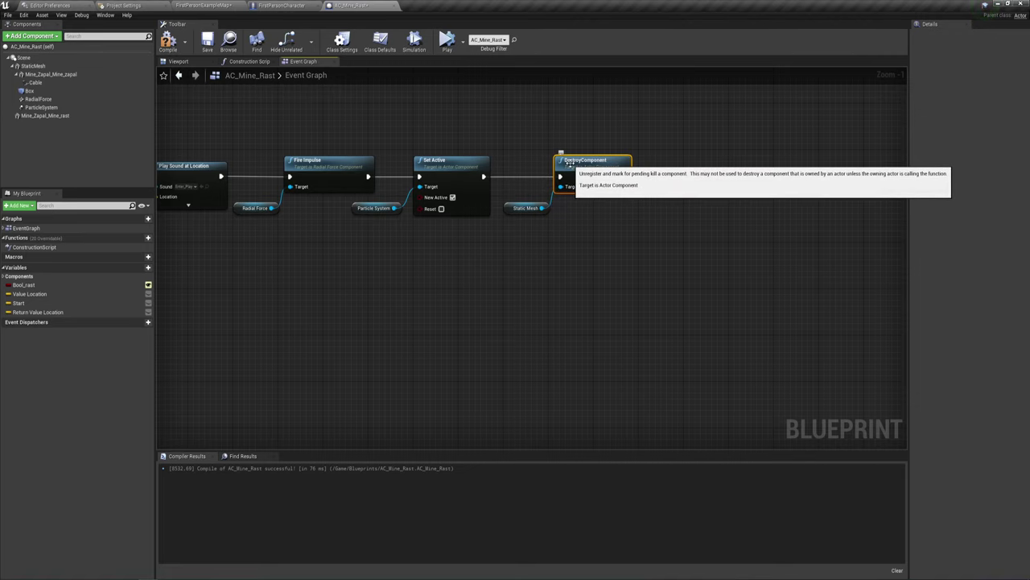
right_drag(568, 163, 463, 168)
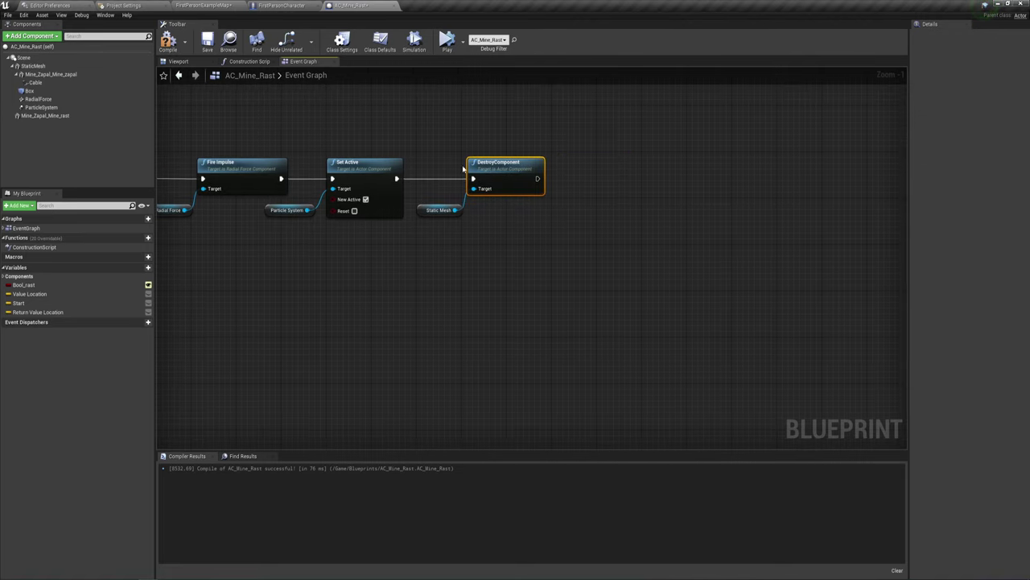
right_drag(552, 225, 553, 207)
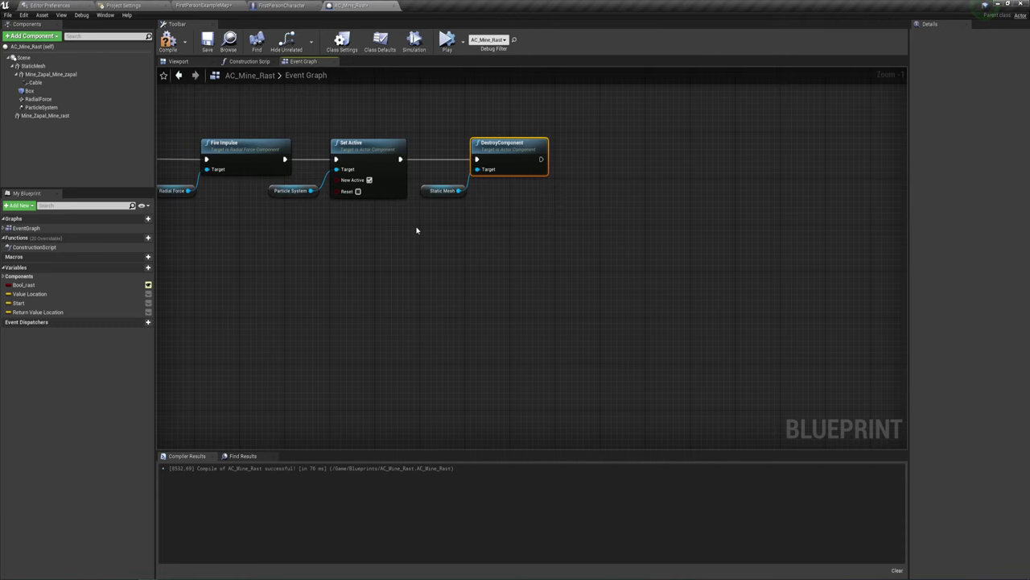
right_drag(416, 230, 402, 228)
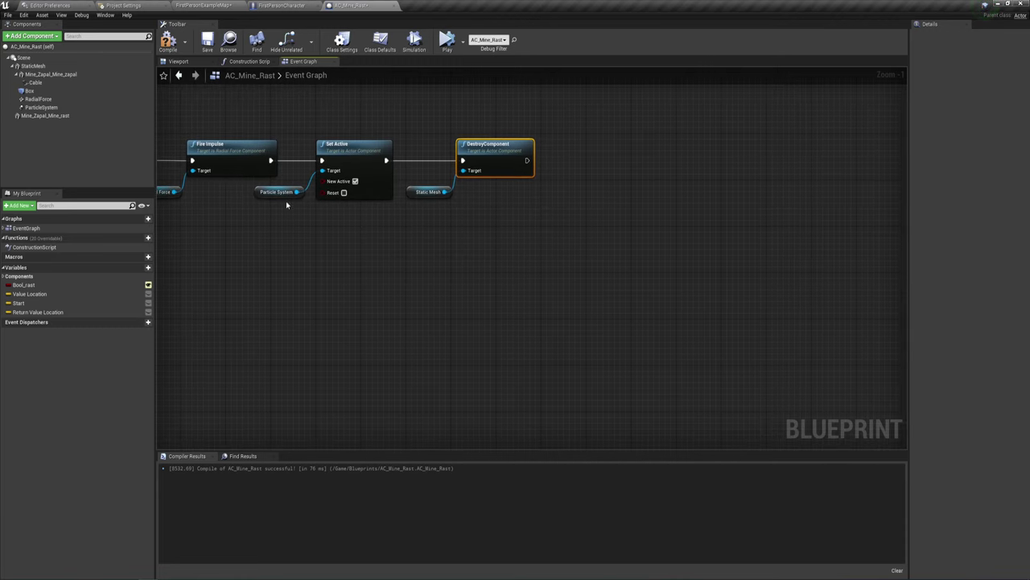
drag(298, 192, 583, 193)
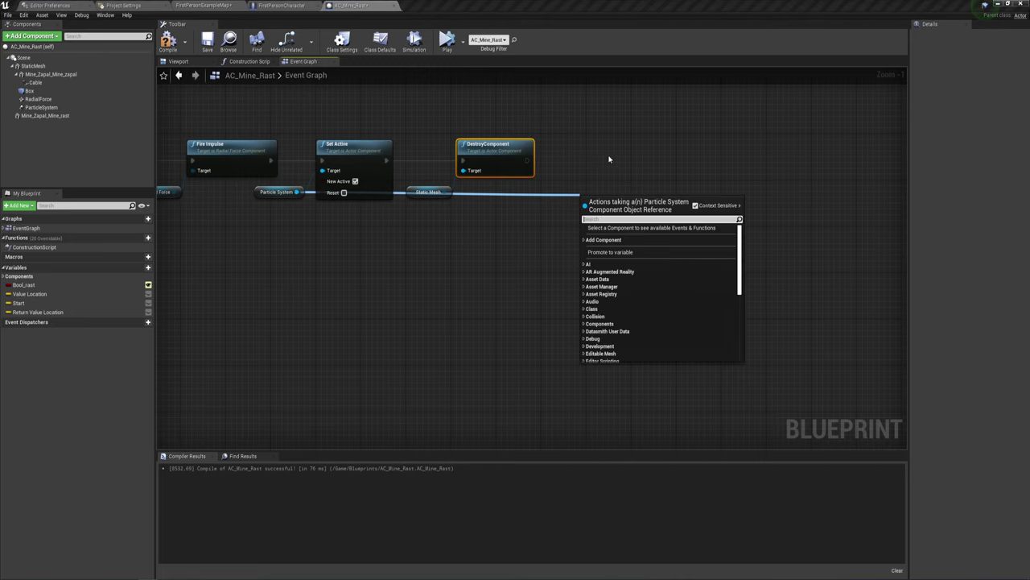
Add a Delay node after DestroyComponent and set its duration to 1.0
right_drag(610, 159, 490, 157)
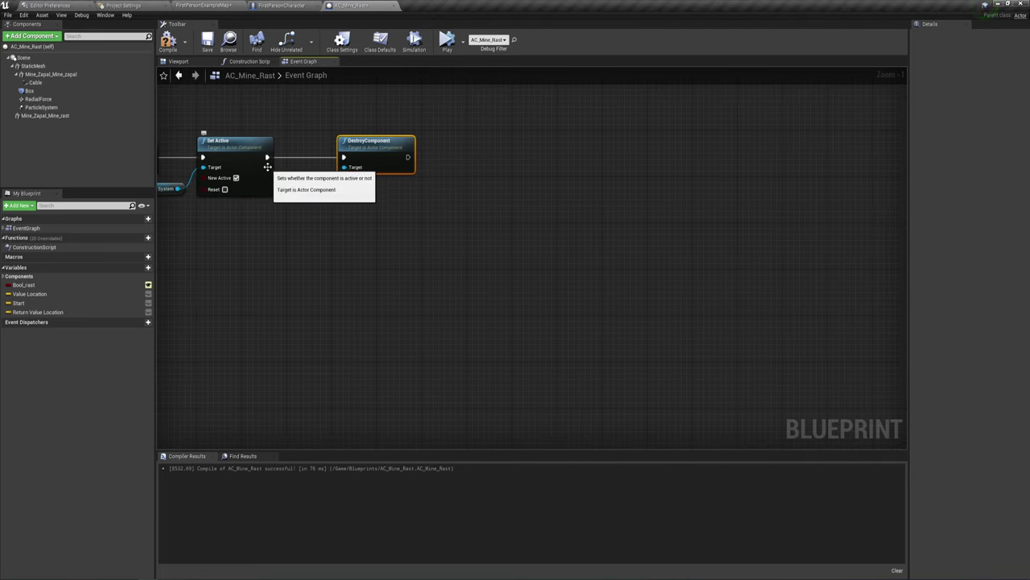
drag(408, 157, 454, 158)
text(d)
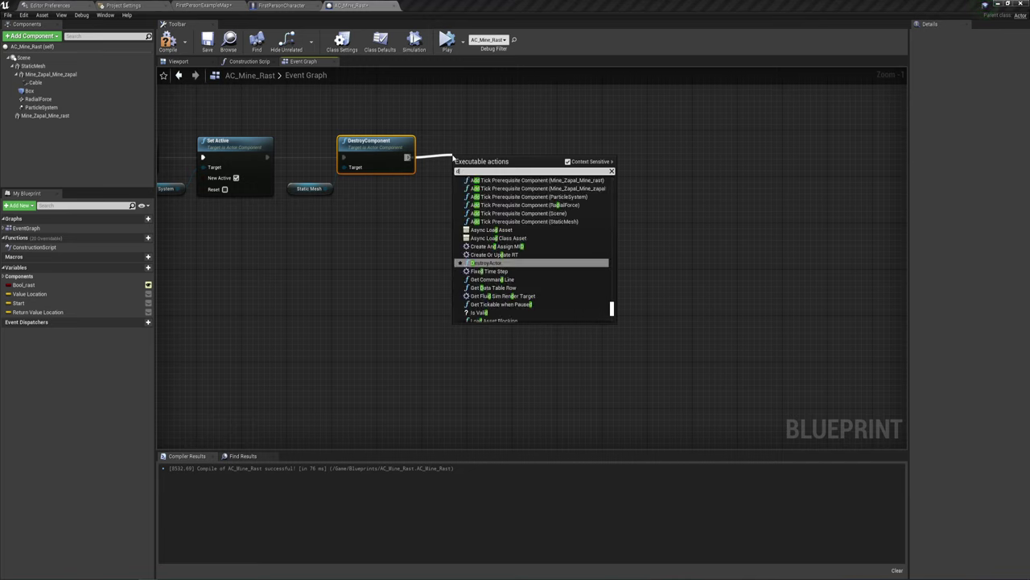
text(el)
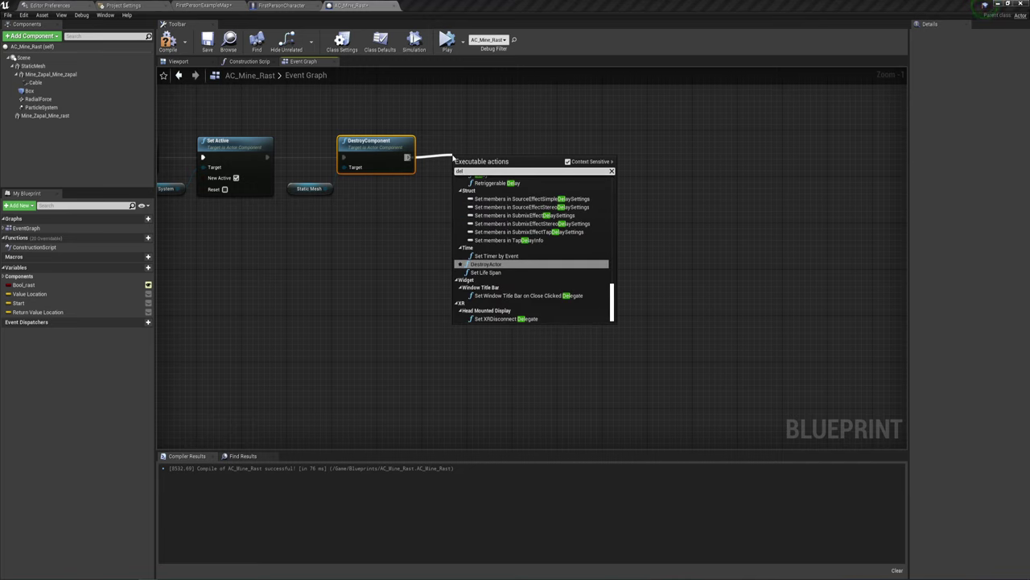
text(ay)
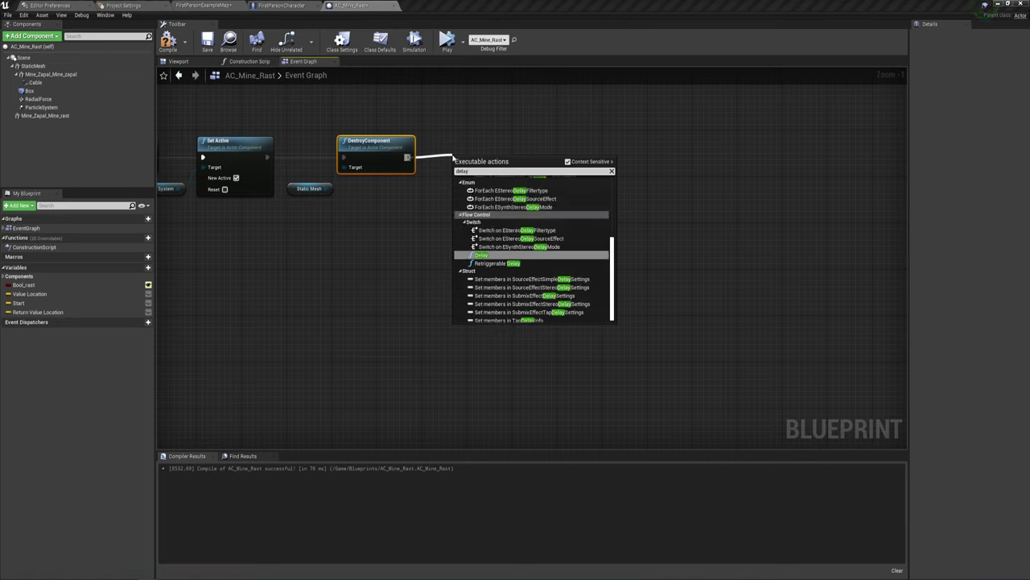
key(Return)
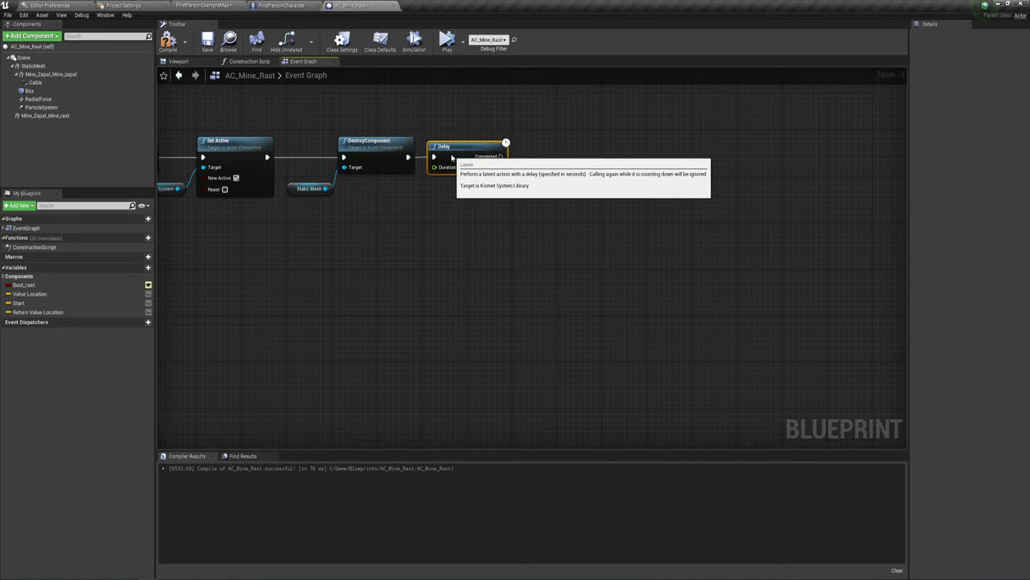
click(461, 167)
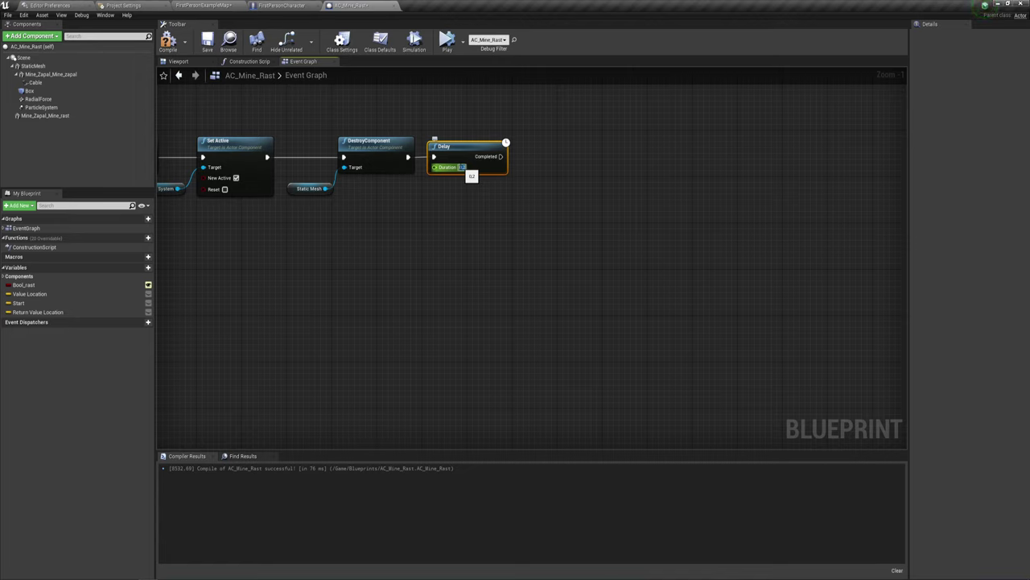
click(489, 230)
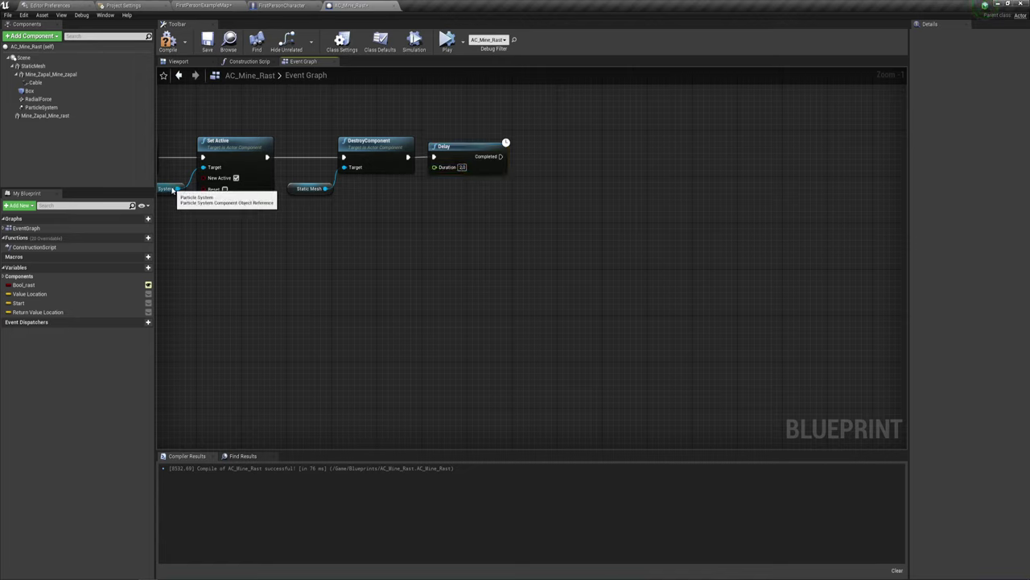
Add a DestroyComponent for the Particle System, run from the Delay's Completed pin
drag(174, 189, 561, 186)
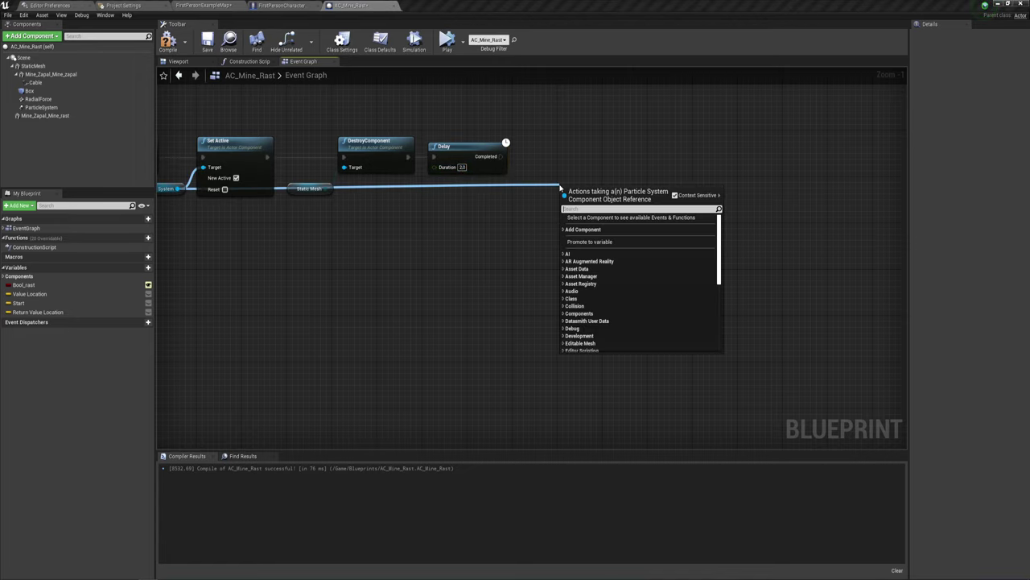
text(destr)
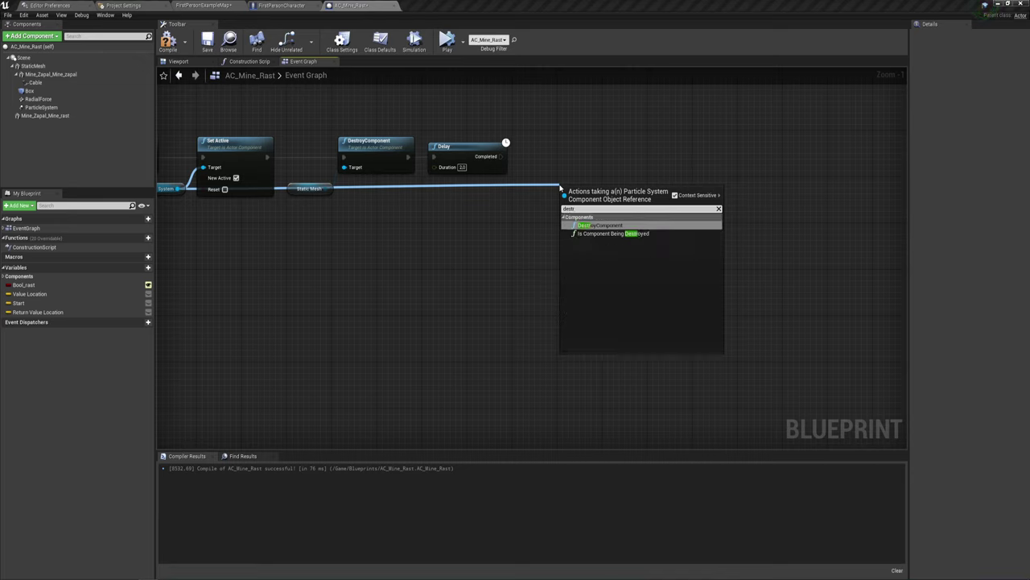
key(Return)
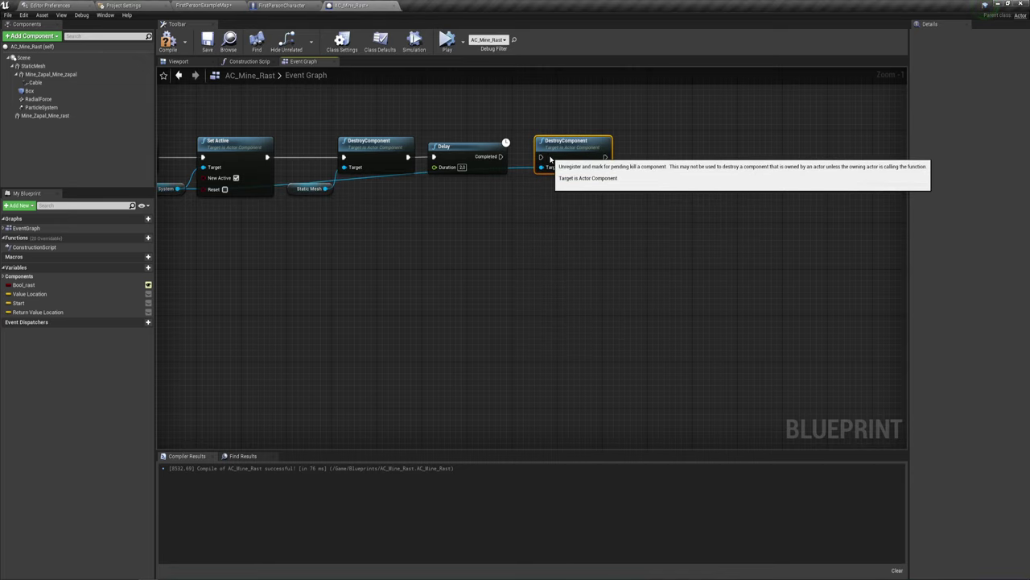
drag(500, 156, 547, 163)
mouse_move(585, 177)
right_down()
mouse_move(534, 178)
mouse_move(499, 203)
right_up()
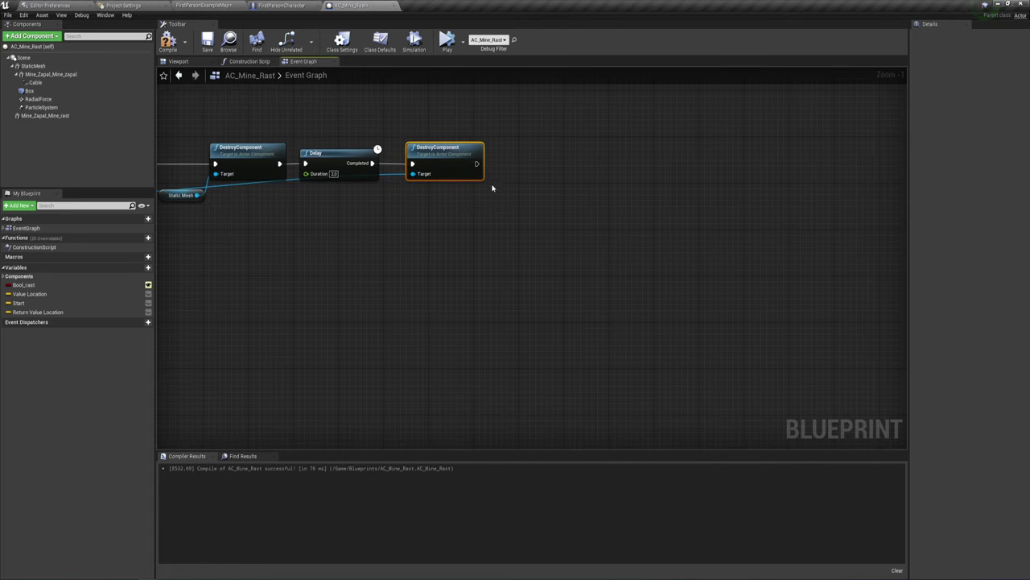
Add a DestroyActor node at the end of the chain
drag(478, 165, 554, 168)
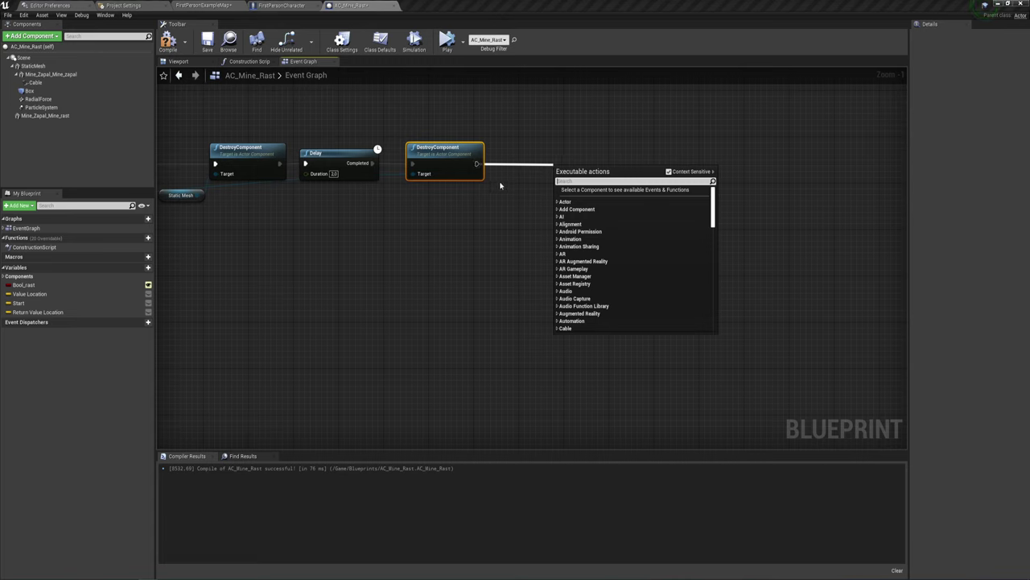
text(de)
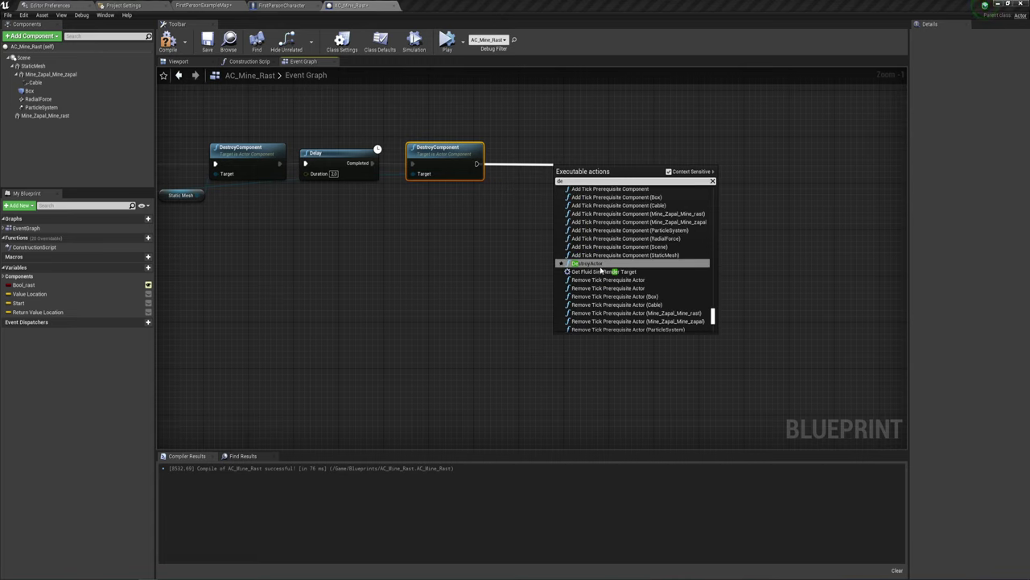
click(600, 263)
drag(590, 185, 557, 168)
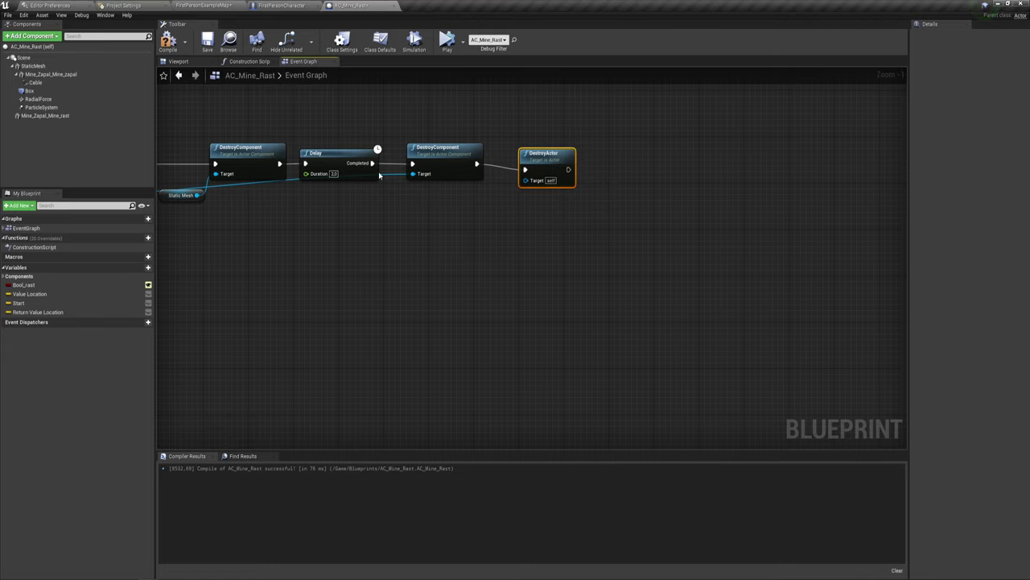
click(179, 62)
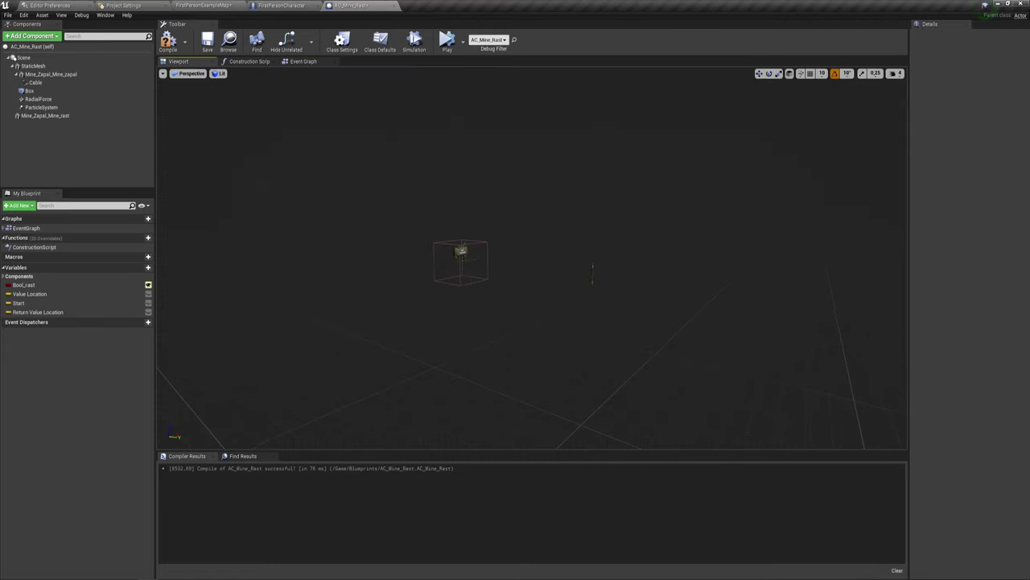
Review the mine preview and the destroy nodes, then return to FirstPersonExampleMap
drag(513, 239, 512, 209)
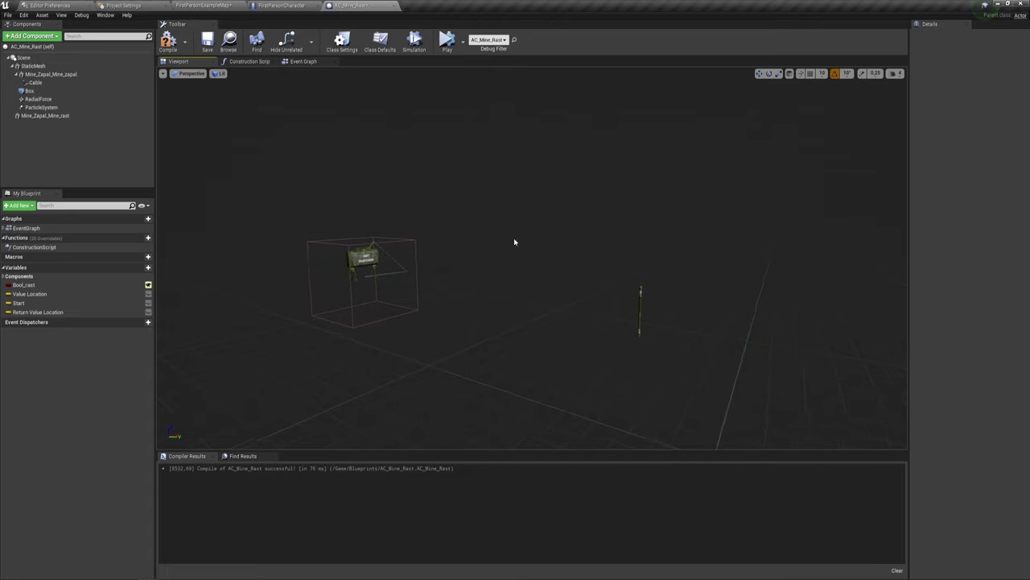
drag(657, 310, 621, 256)
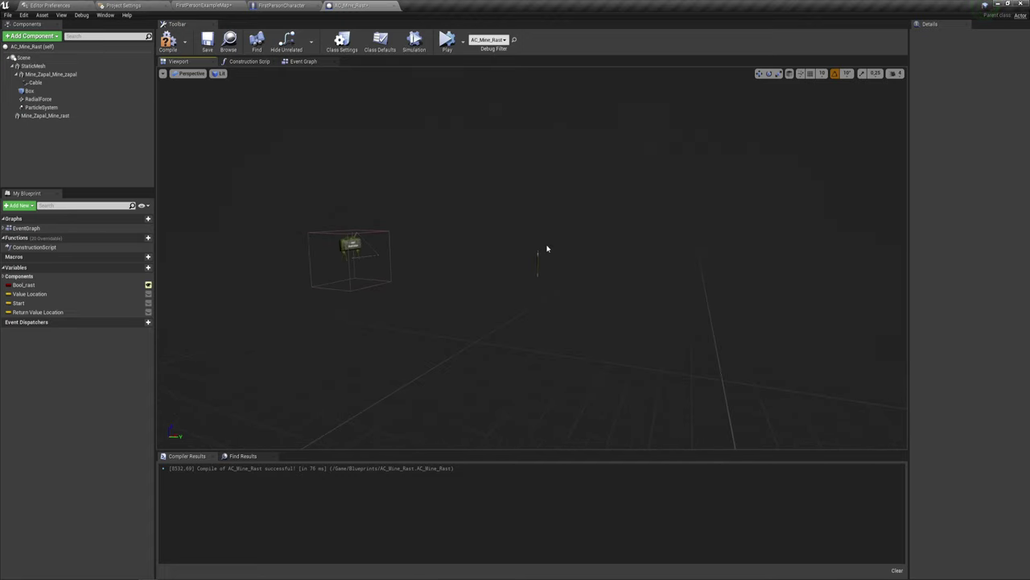
click(304, 62)
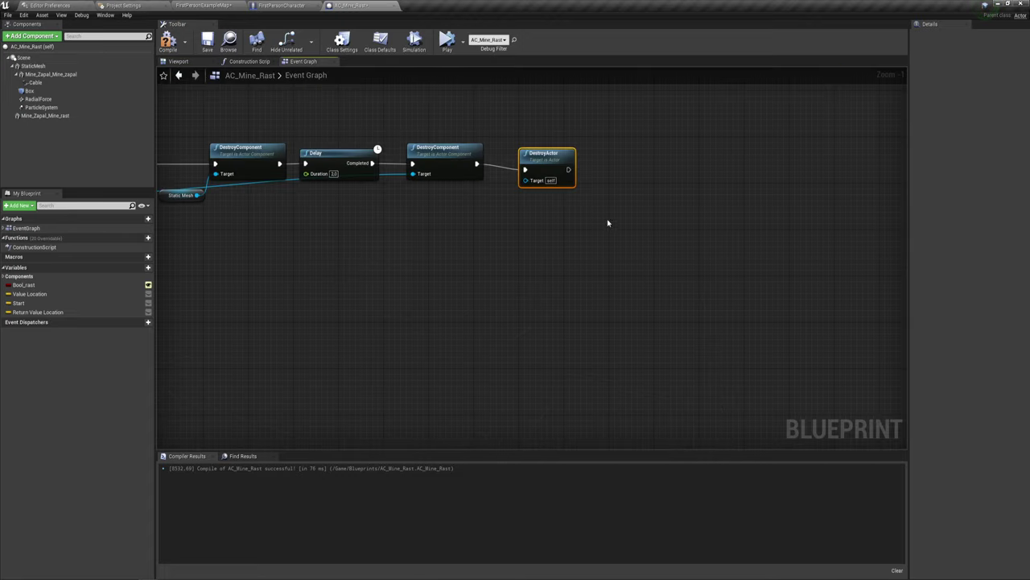
right_drag(499, 213, 632, 263)
drag(356, 152, 579, 254)
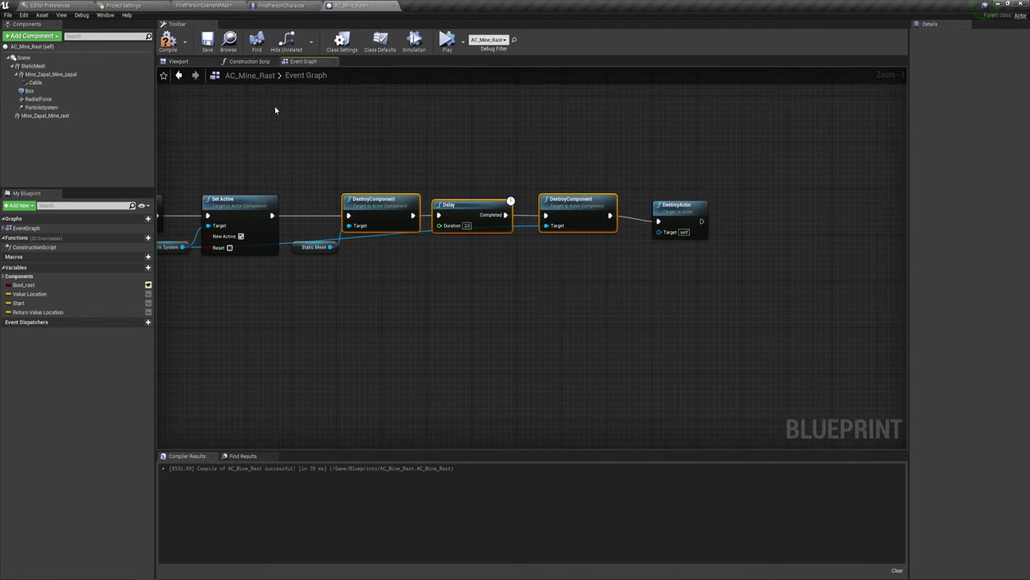
click(178, 61)
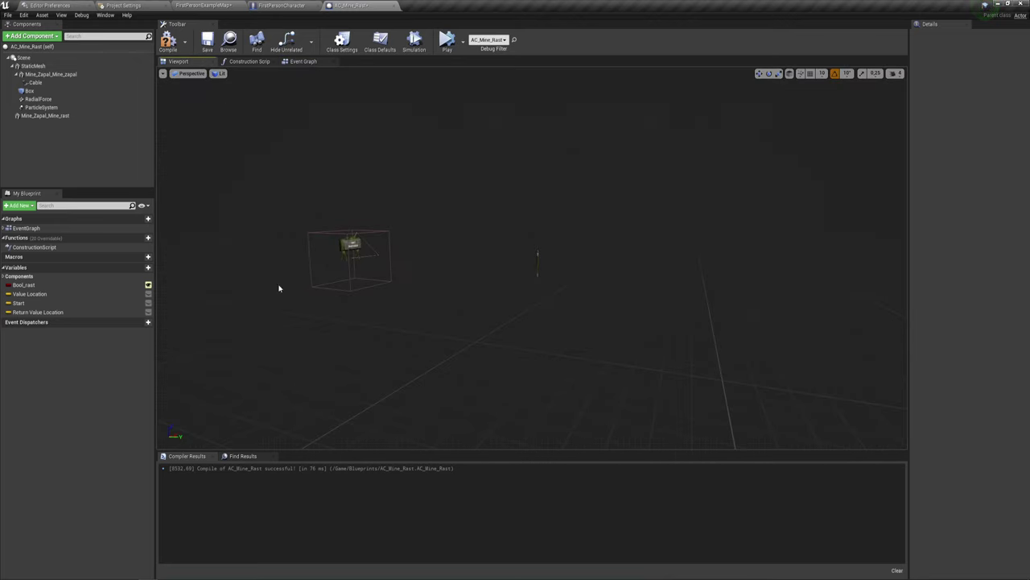
right_drag(421, 273, 417, 282)
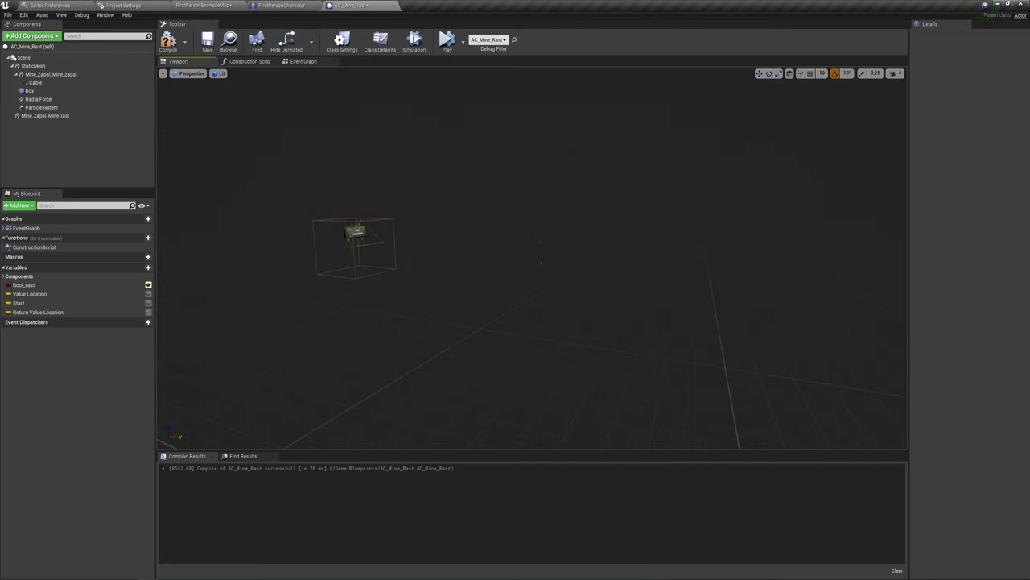
click(303, 61)
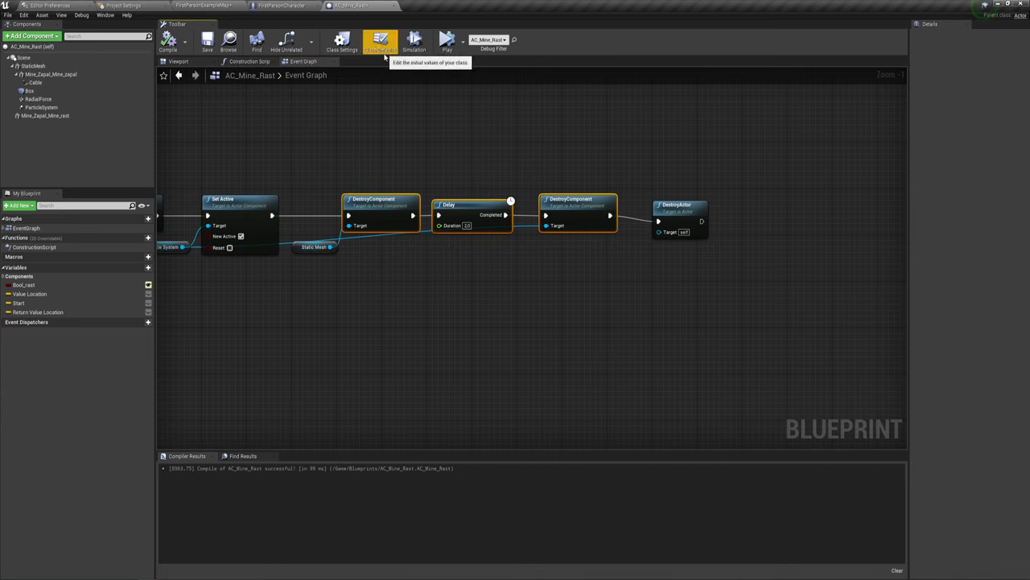
click(193, 5)
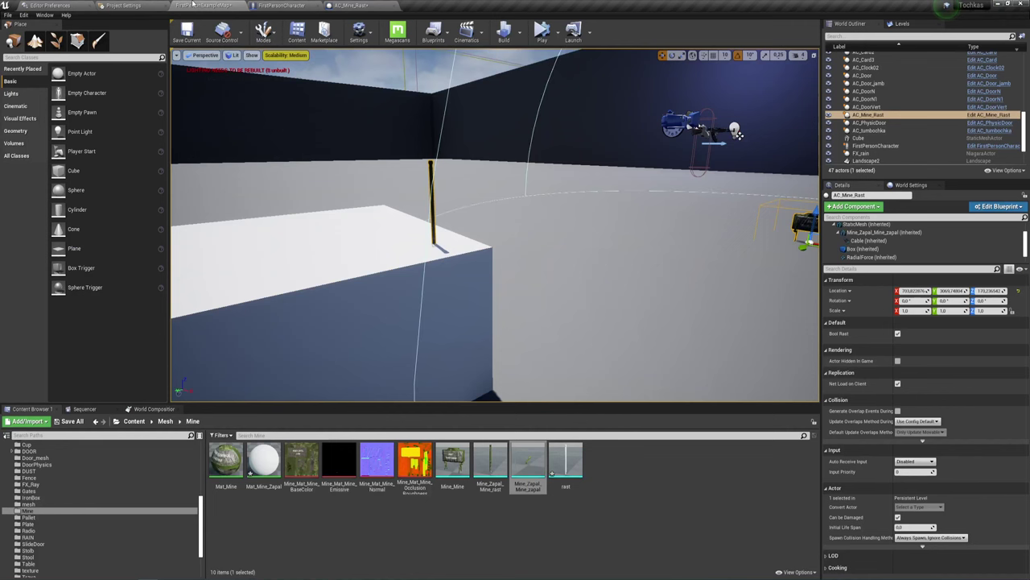
Play in the Selected Viewport, walk onto the mine to trigger it, then stop
click(557, 32)
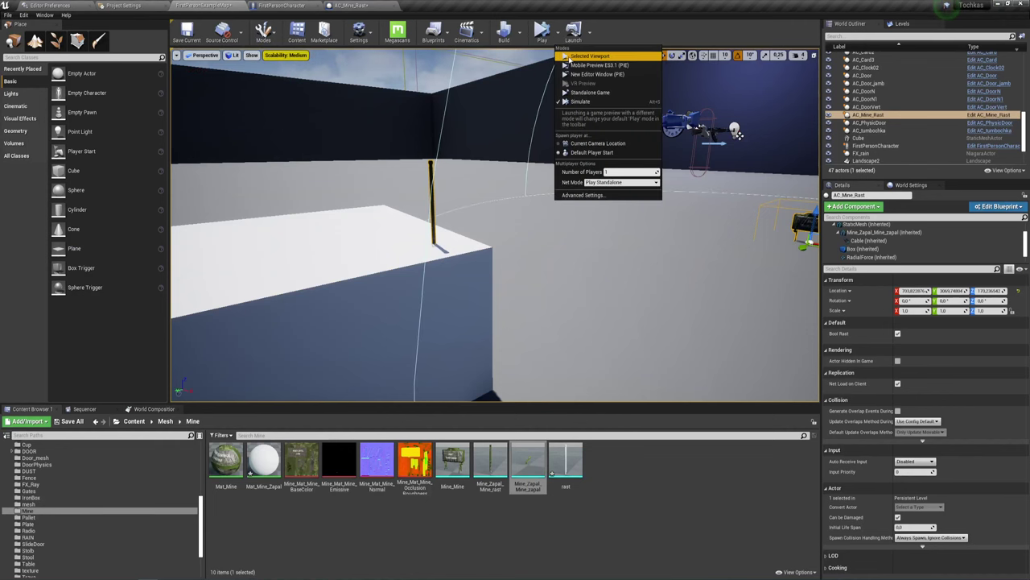
click(599, 54)
click(552, 239)
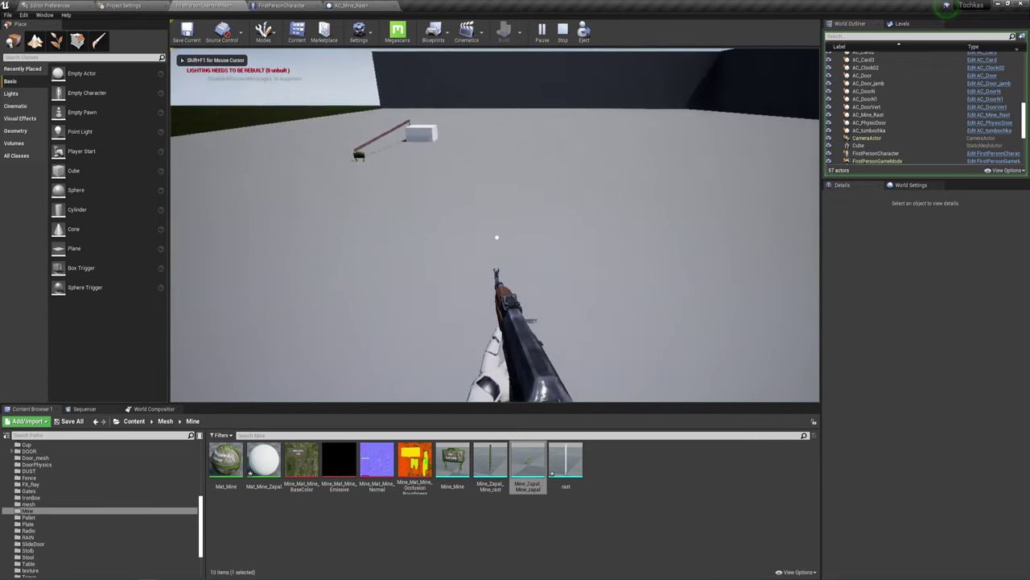
key(w)
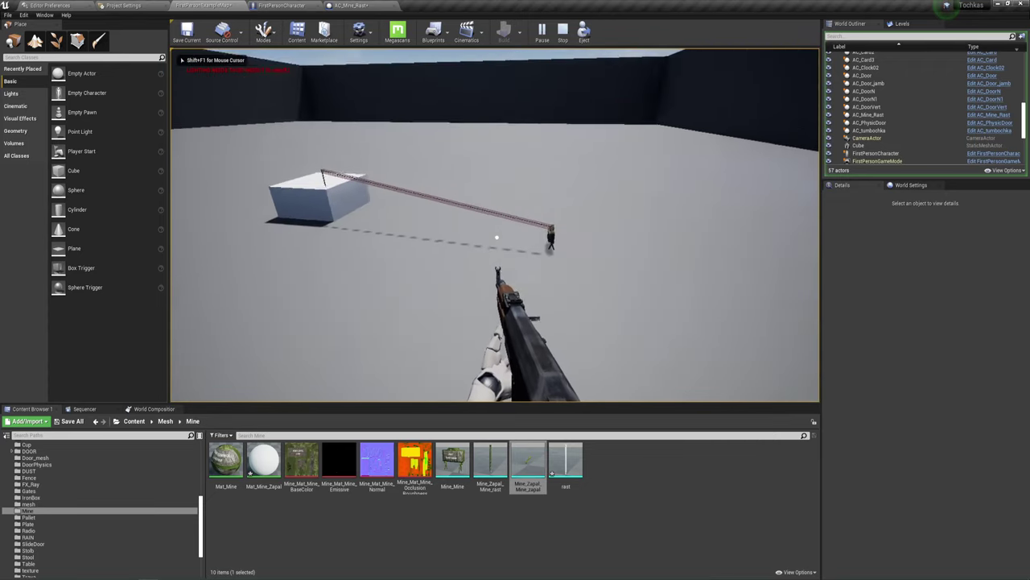
key(w)
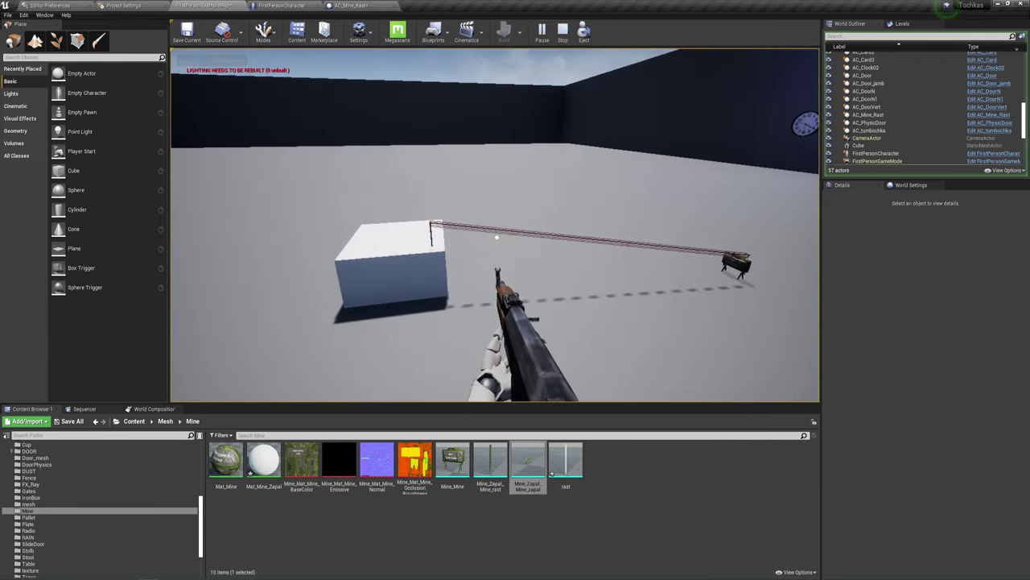
key(w)
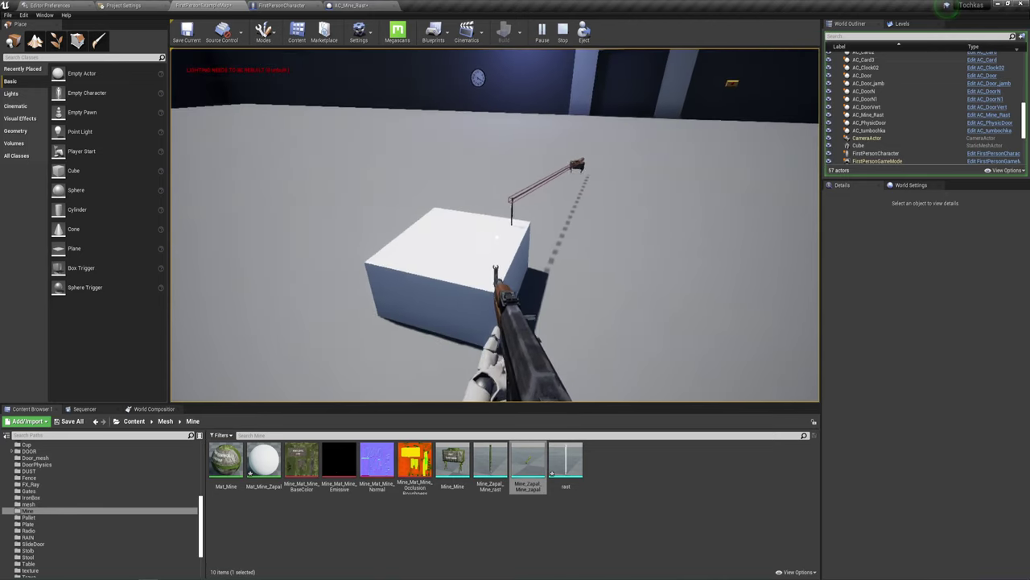
key(w)
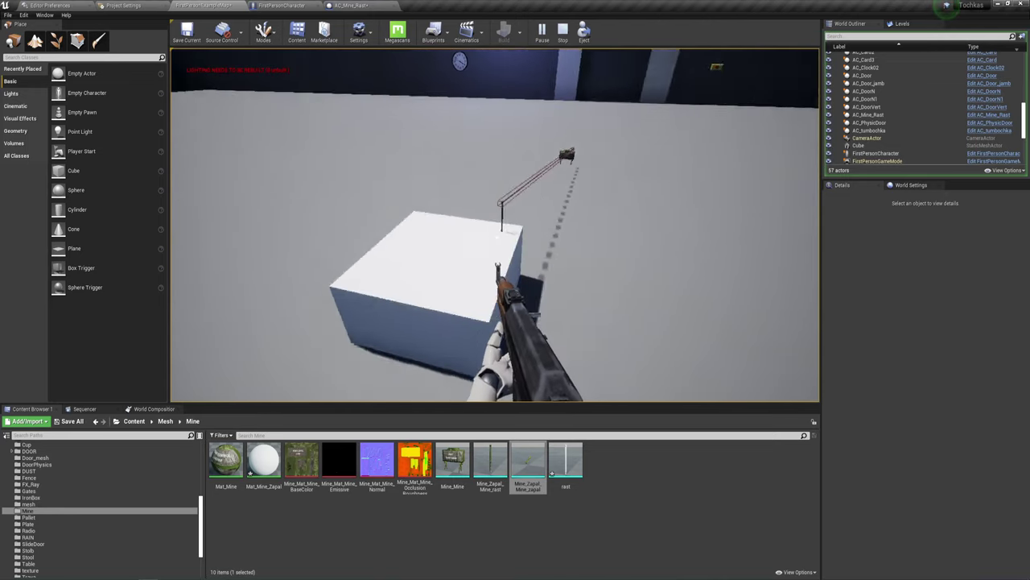
key(w)
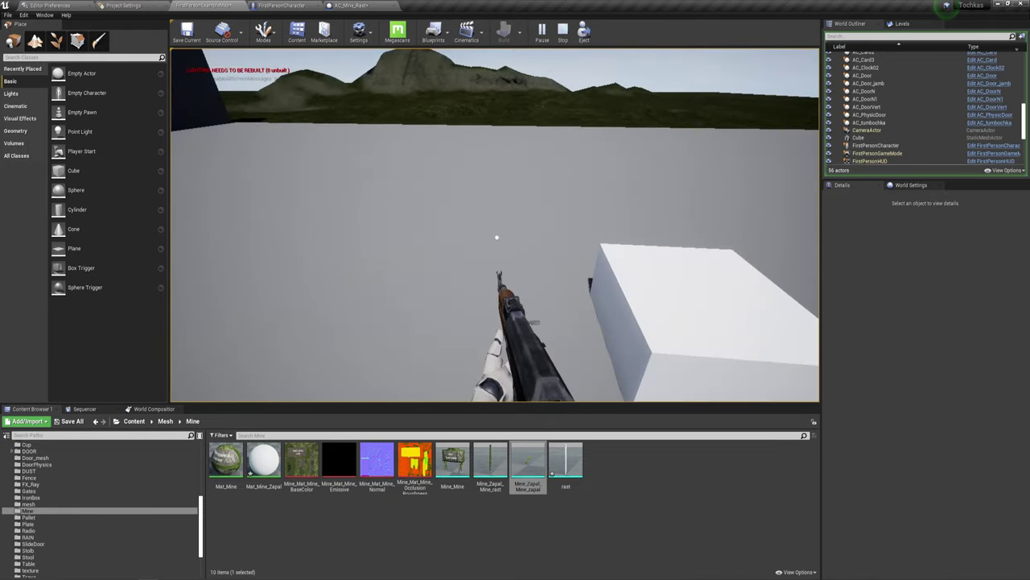
key(Escape)
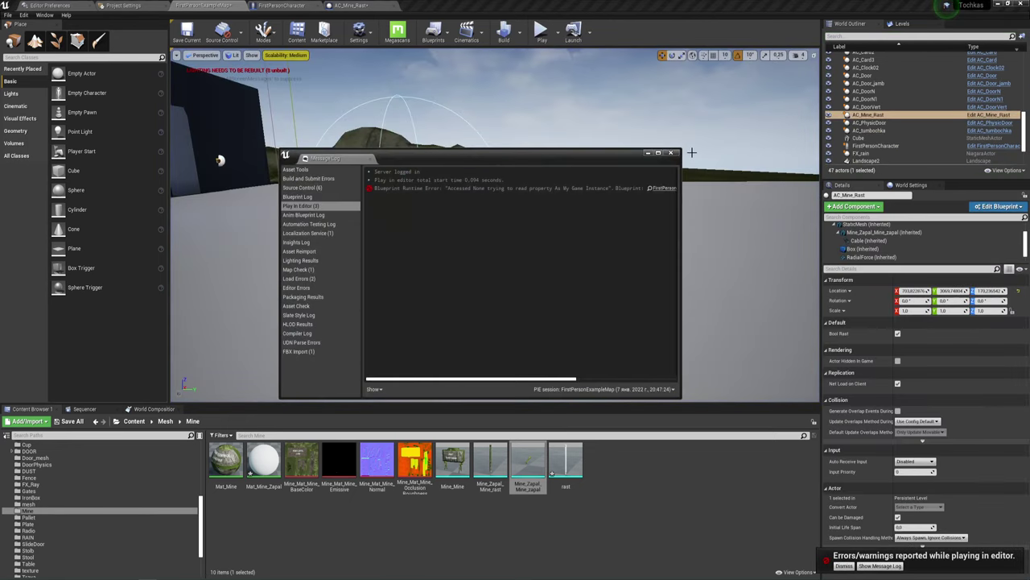
Close the Message Log and delete the DetachFromComponent node in AC_Mine_Rast's graph
click(677, 153)
click(362, 6)
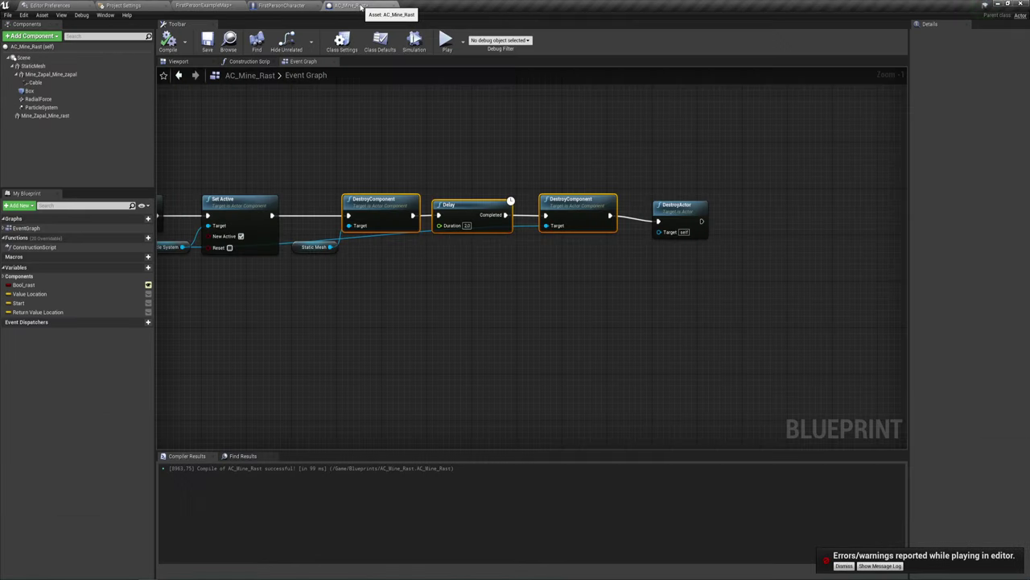
right_drag(333, 241, 464, 225)
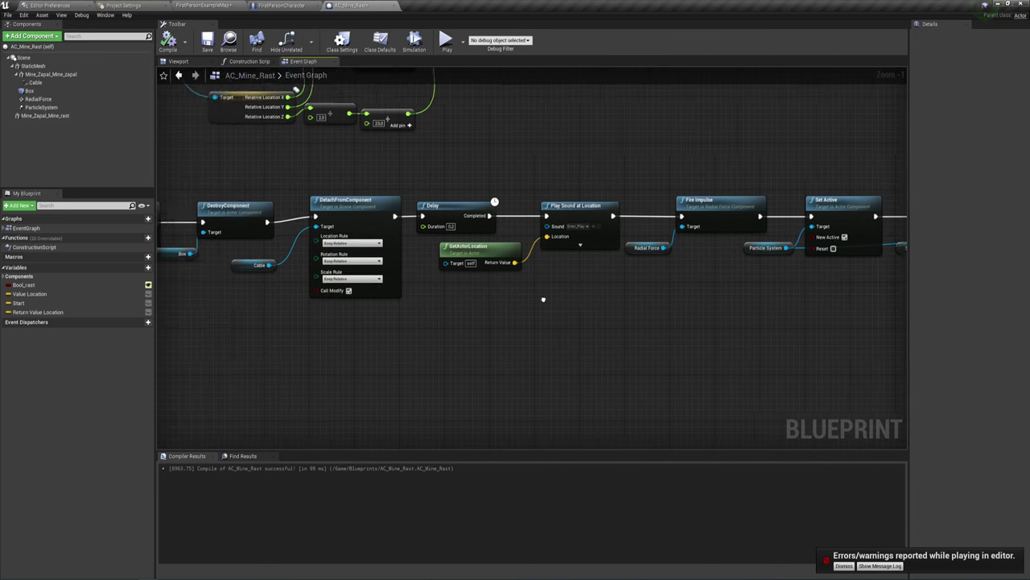
click(469, 203)
key(Delete)
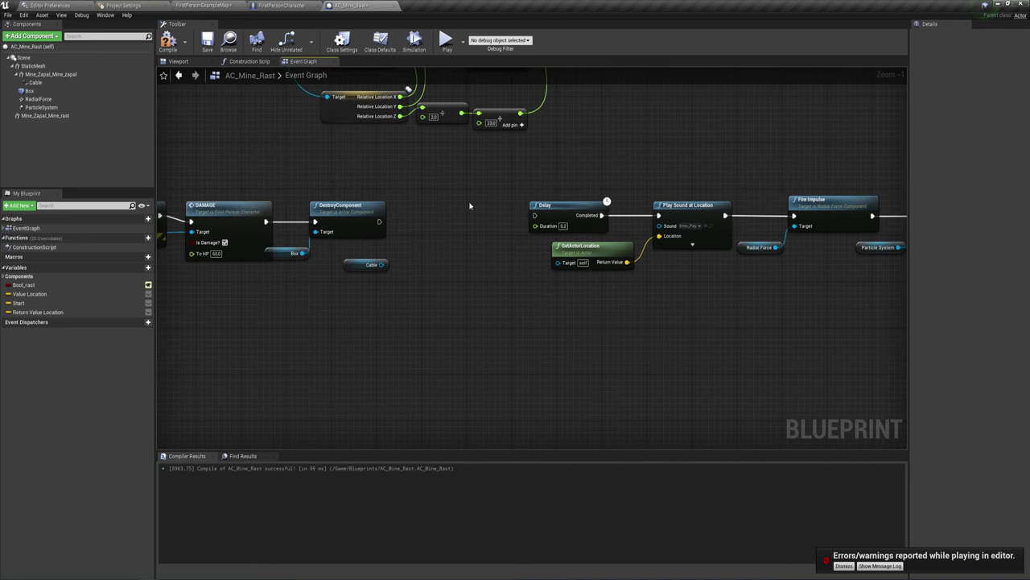
Add a DestroyComponent for Cable, chained after the first DestroyComponent and before the Delay
drag(383, 265, 426, 206)
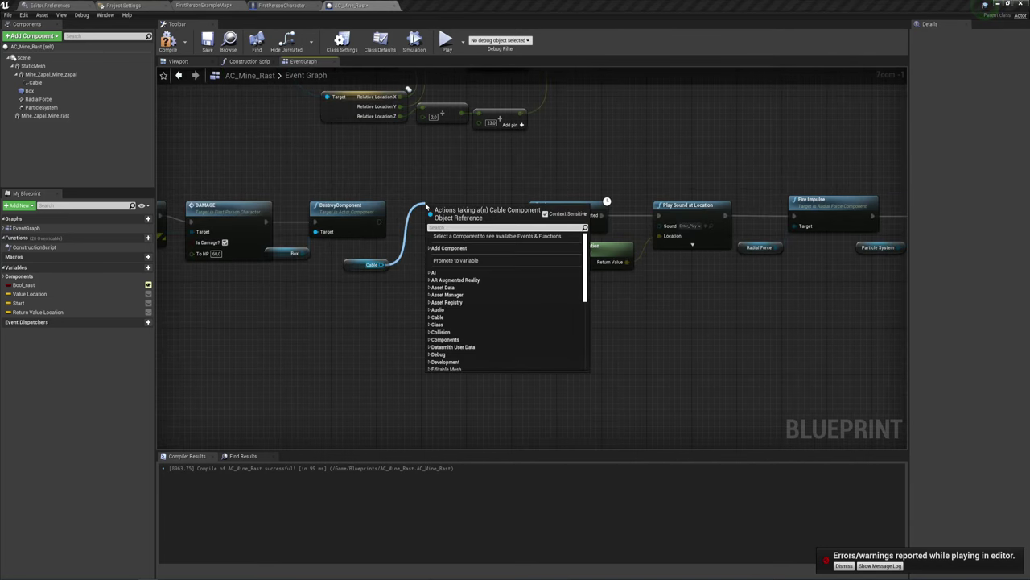
text(destr)
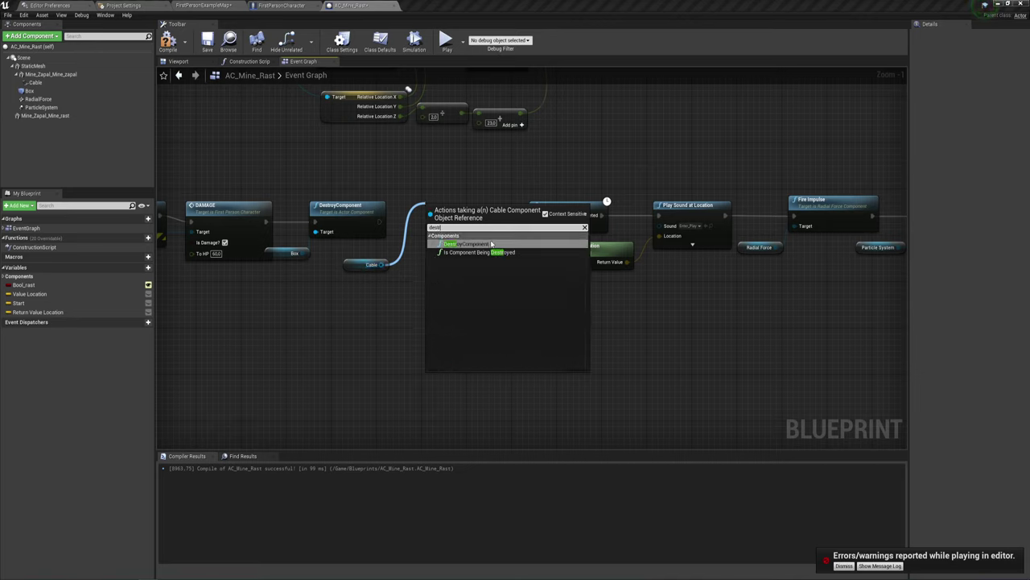
click(492, 243)
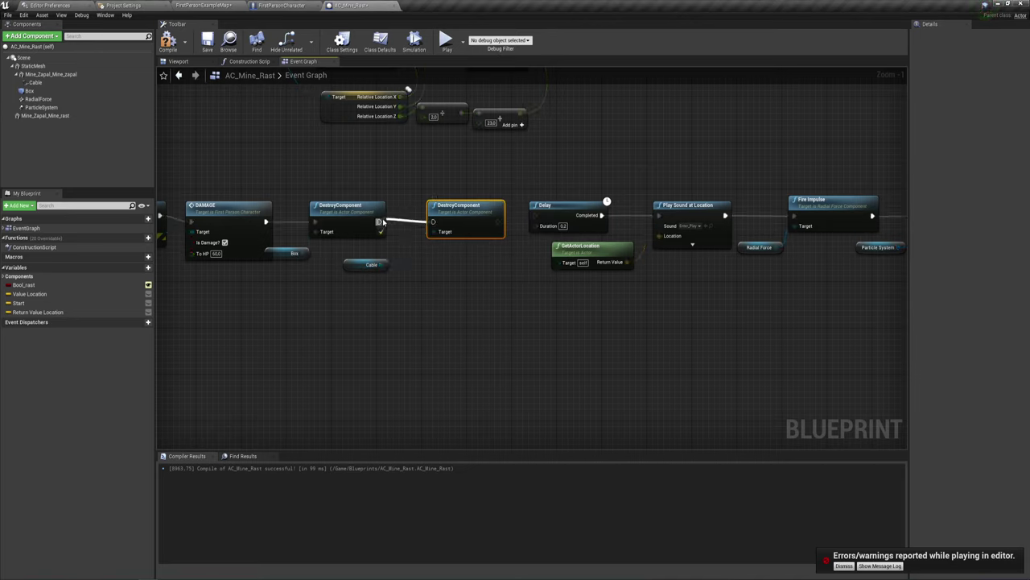
drag(382, 222, 380, 221)
drag(498, 222, 534, 215)
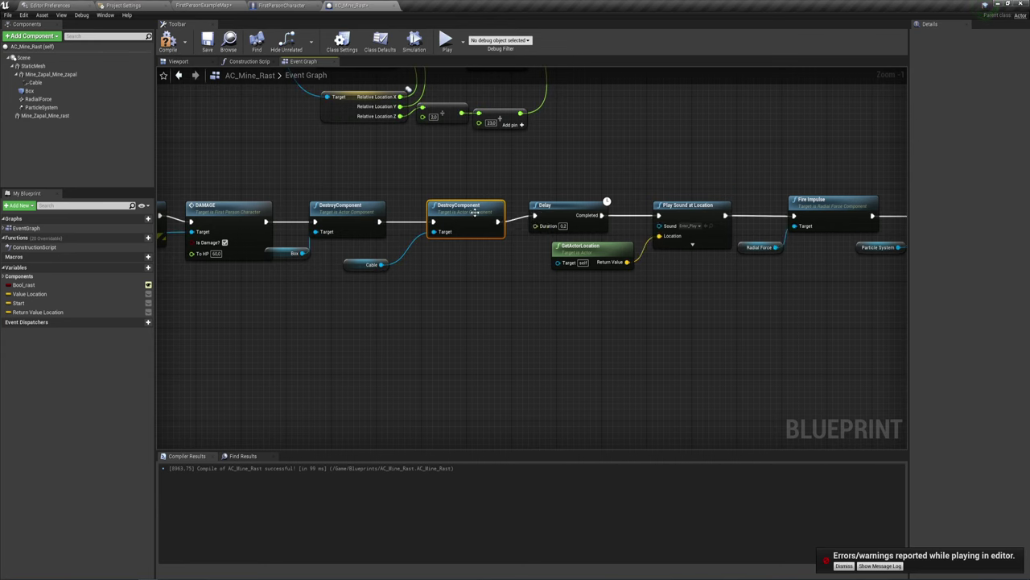
right_drag(451, 266, 488, 247)
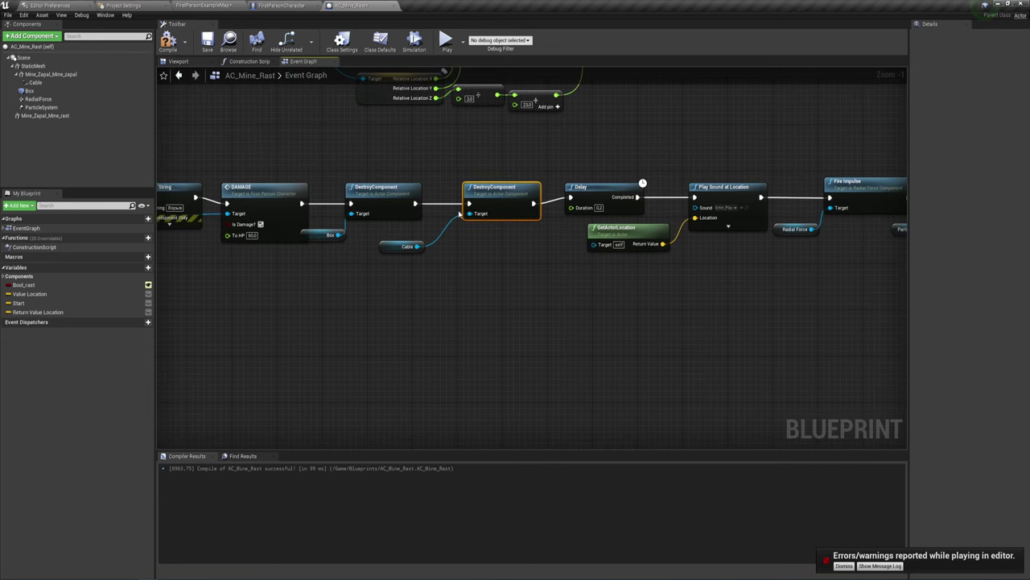
right_drag(534, 262, 448, 266)
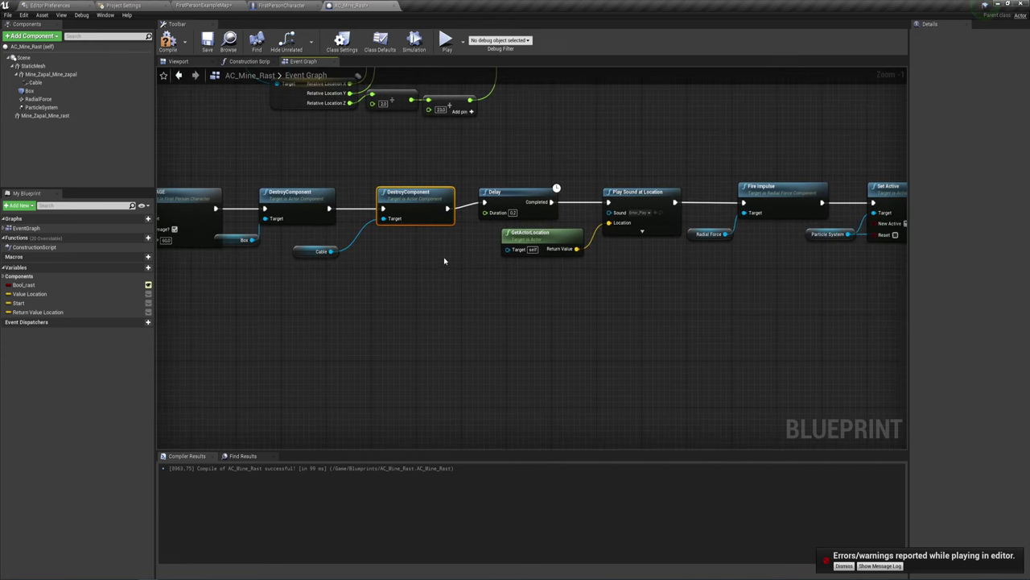
drag(306, 254, 334, 241)
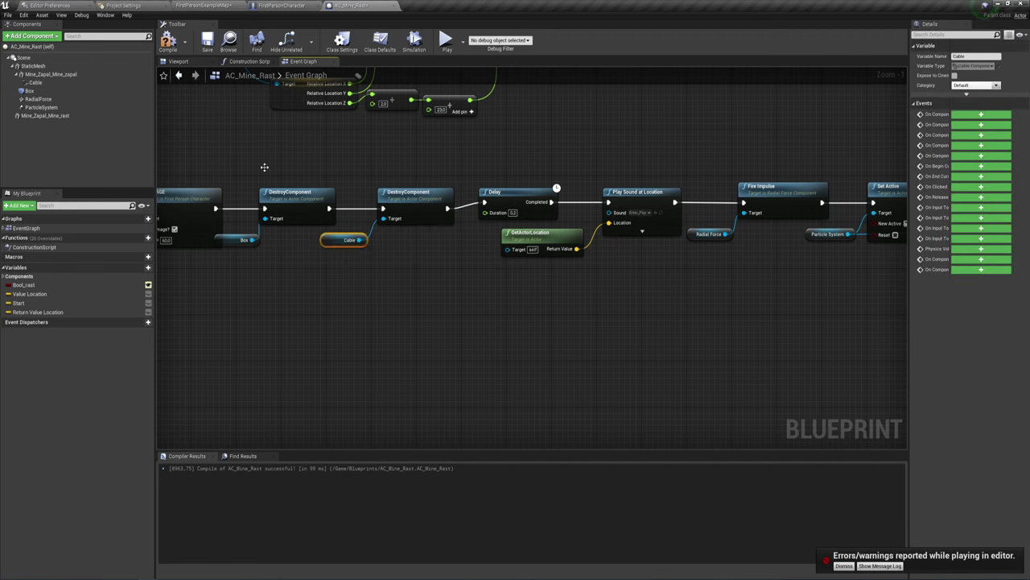
Play-test the level by walking onto the mine, then return to AC_Mine_Rast
click(204, 5)
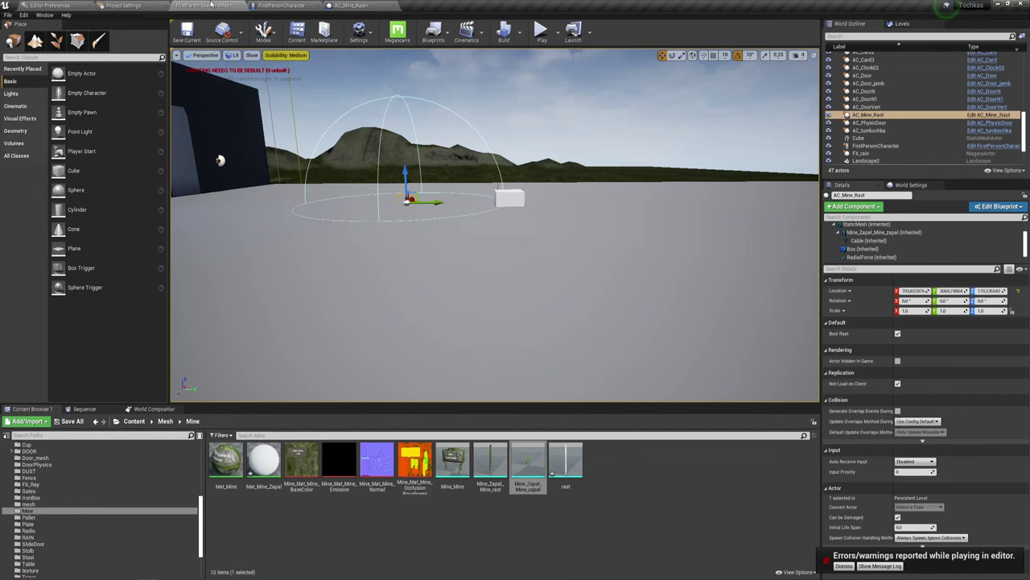
click(550, 30)
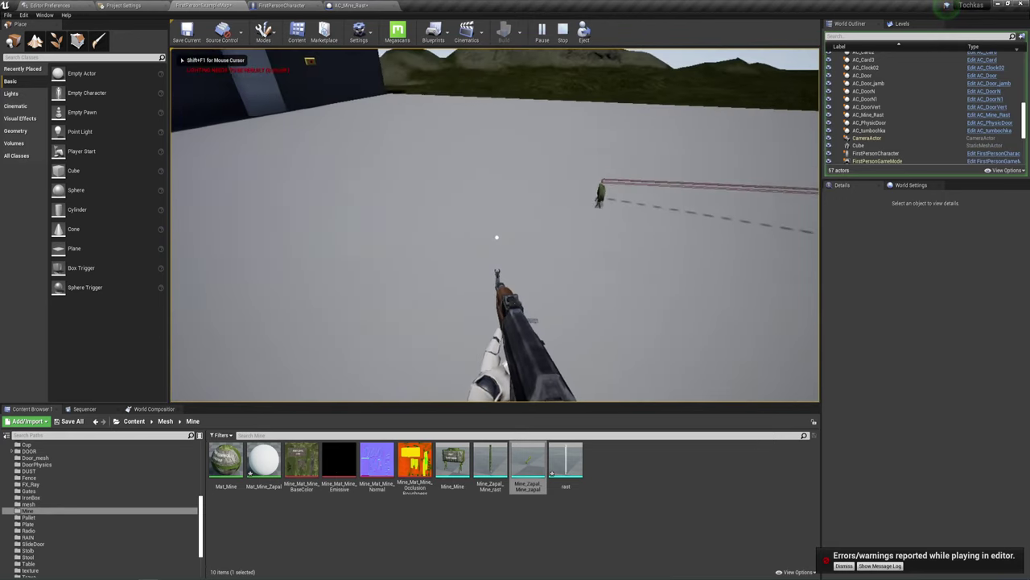
key(w)
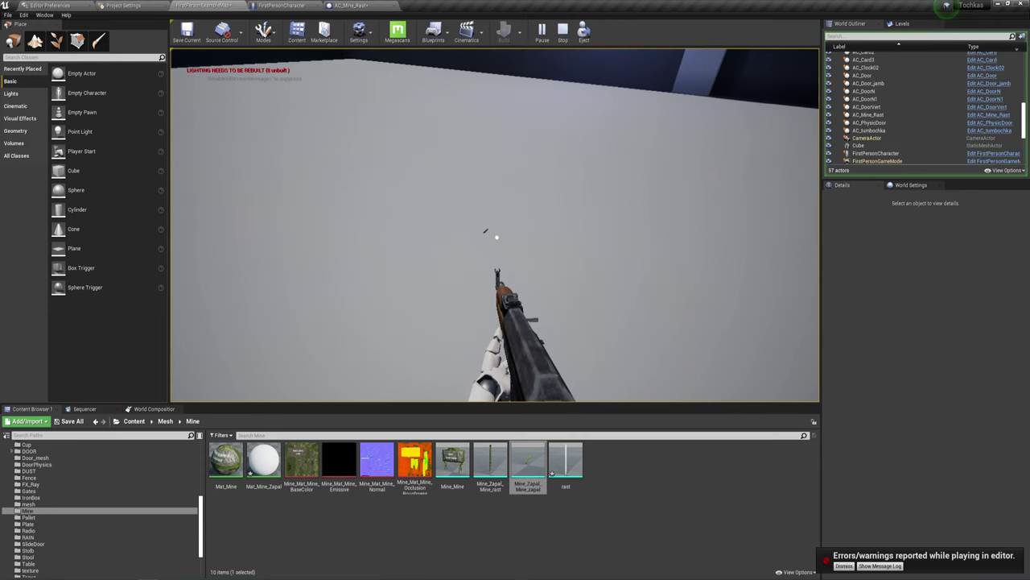
key(Escape)
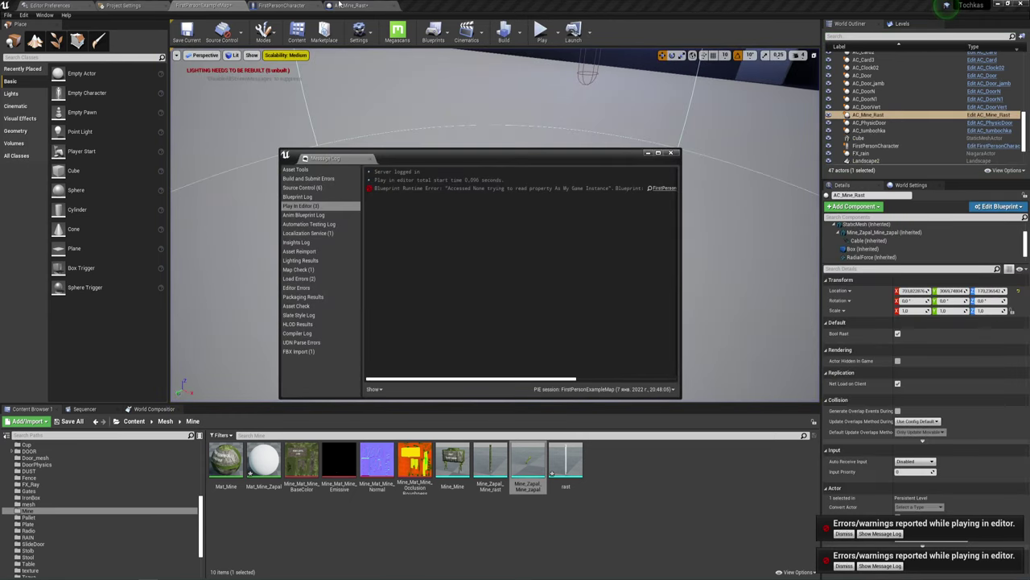
click(350, 6)
Connect a Mine_Zapal_Mine_zapal reference to the first DestroyComponent's Target
click(676, 155)
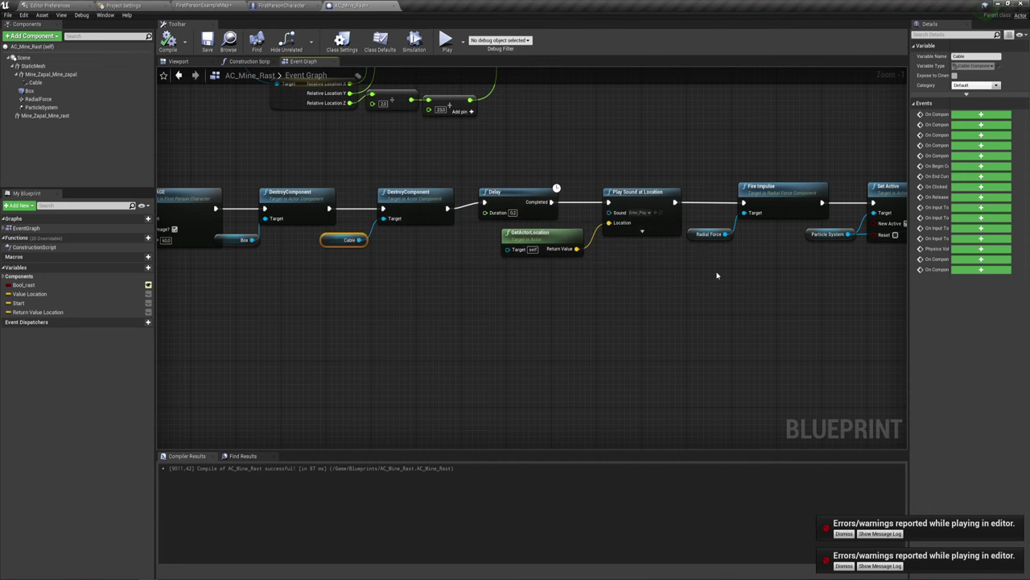
mouse_move(720, 276)
right_down()
mouse_move(668, 271)
mouse_move(660, 260)
mouse_move(362, 265)
mouse_move(445, 257)
right_up()
right_drag(621, 229, 561, 231)
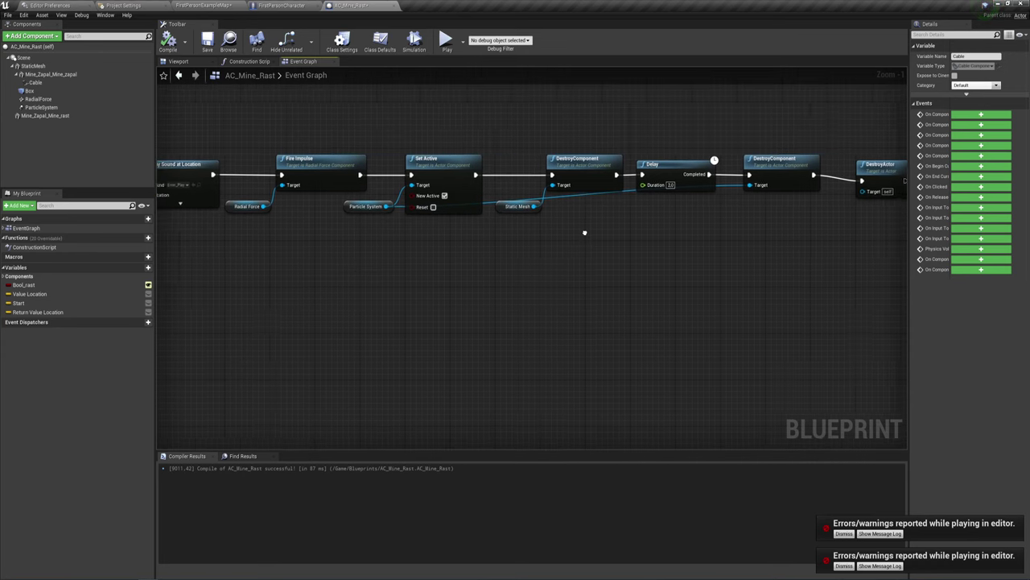
drag(48, 74, 395, 216)
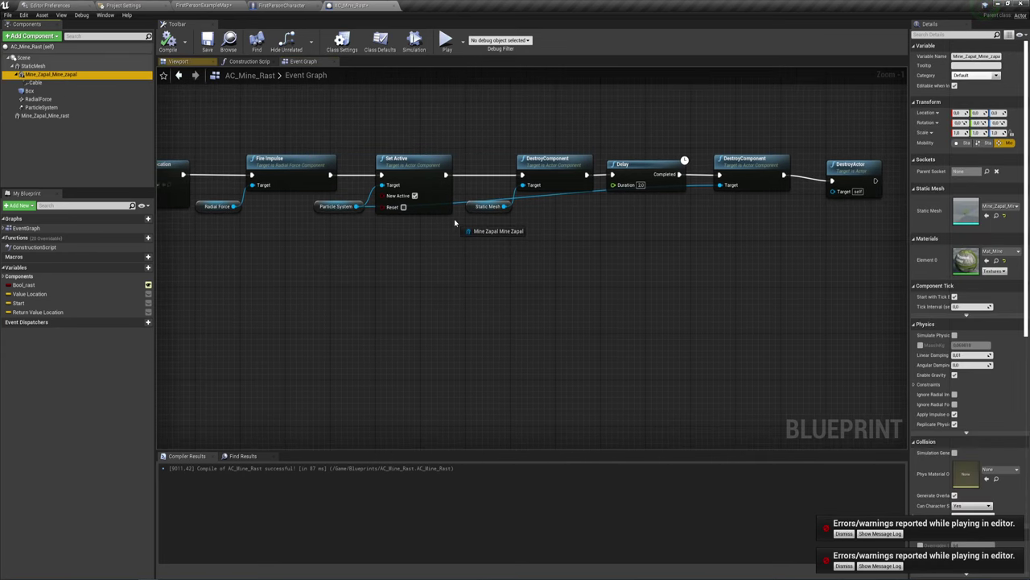
drag(455, 224, 524, 186)
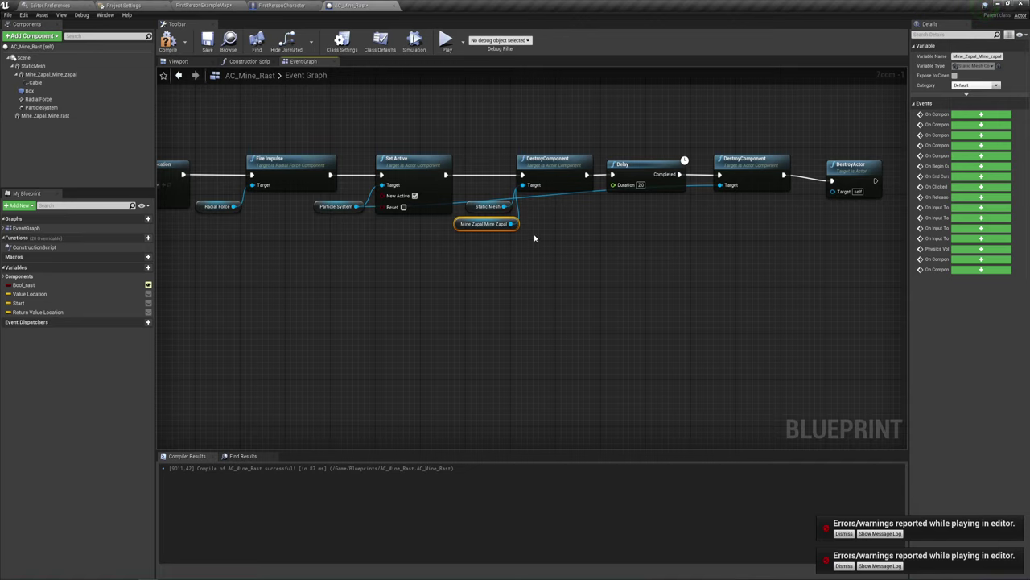
Insert a Print String node printing 'Hello' before DestroyActor
right_drag(713, 230, 640, 233)
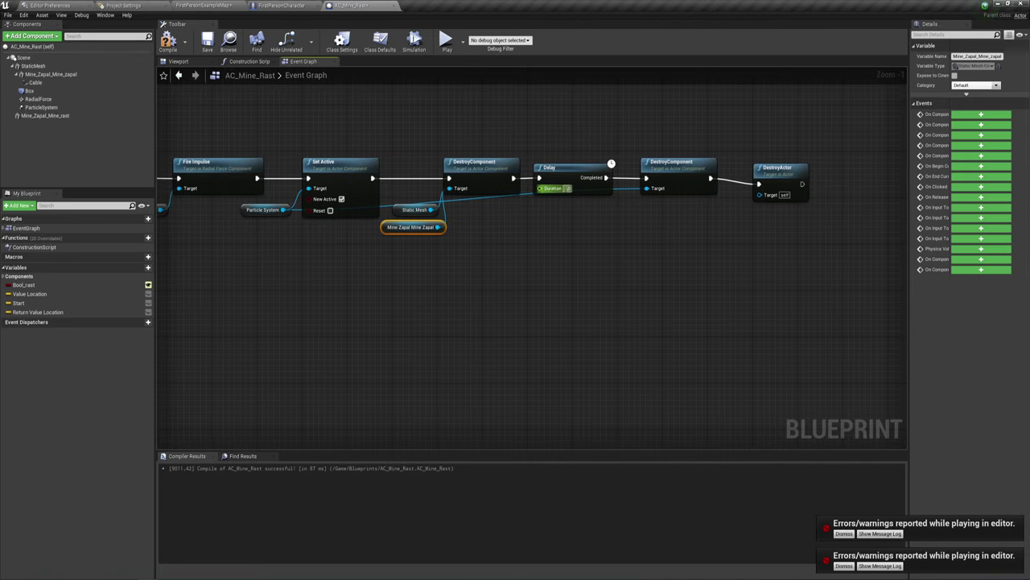
click(563, 183)
drag(563, 184, 569, 178)
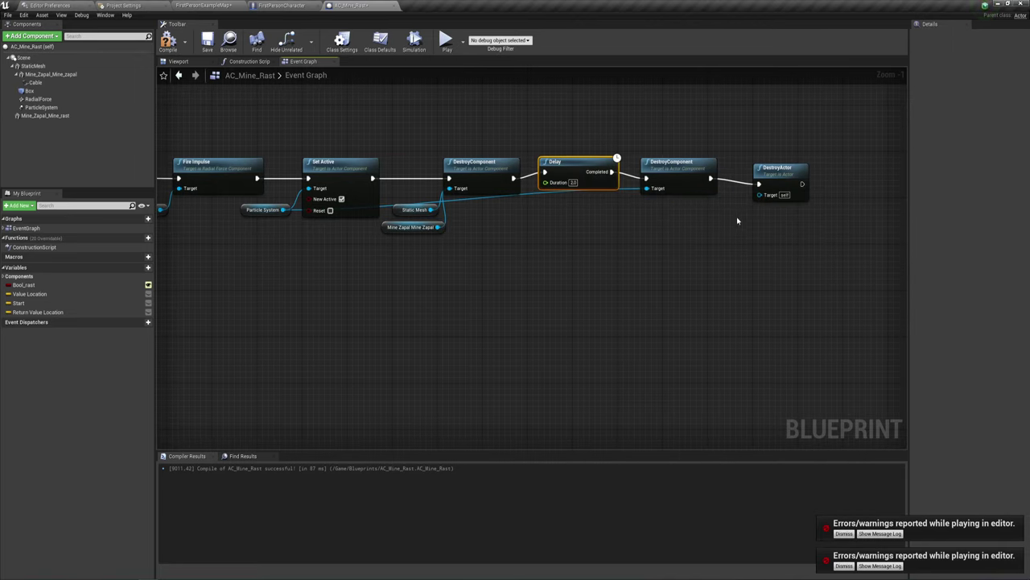
right_drag(737, 221, 627, 227)
drag(660, 167, 734, 168)
drag(601, 184, 623, 163)
text(pri)
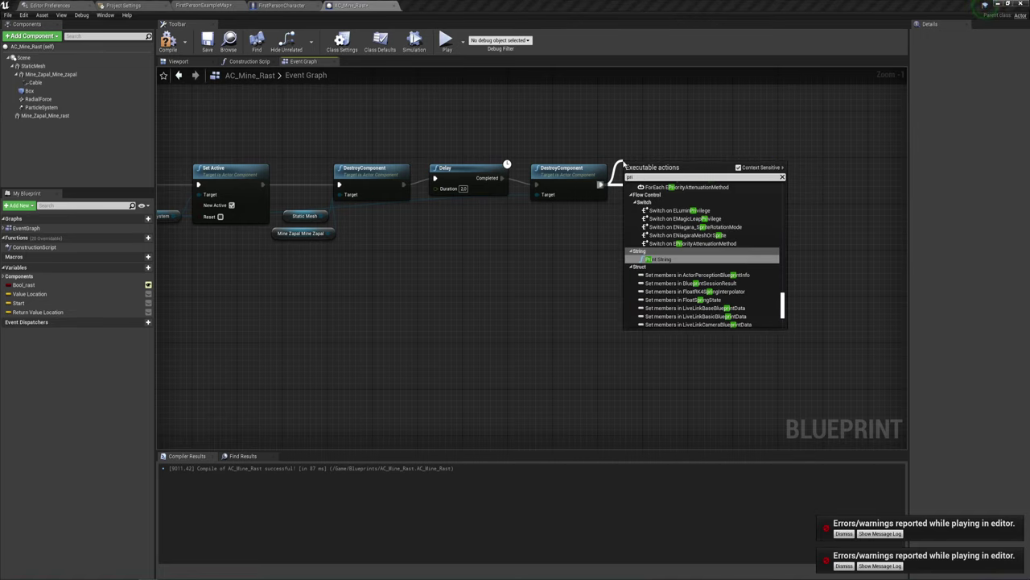
key(Return)
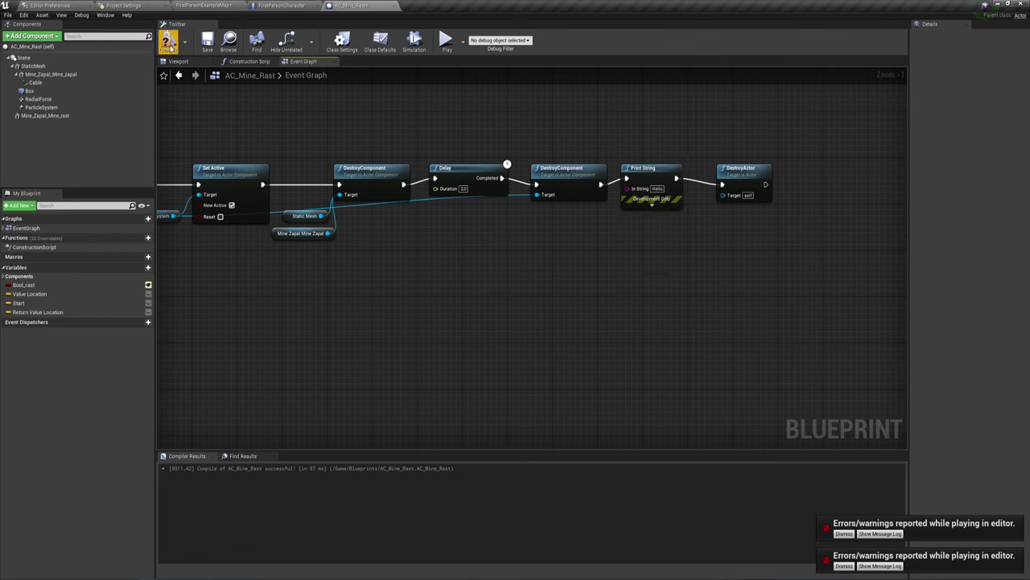
click(214, 6)
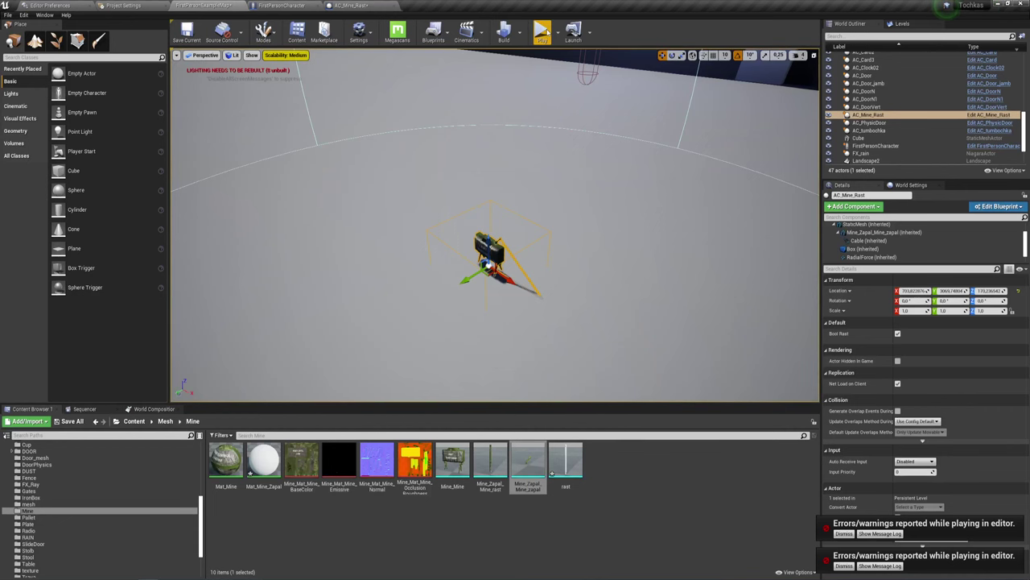
Play-test again by stepping on the mine, then close the log and return to the graph
click(544, 32)
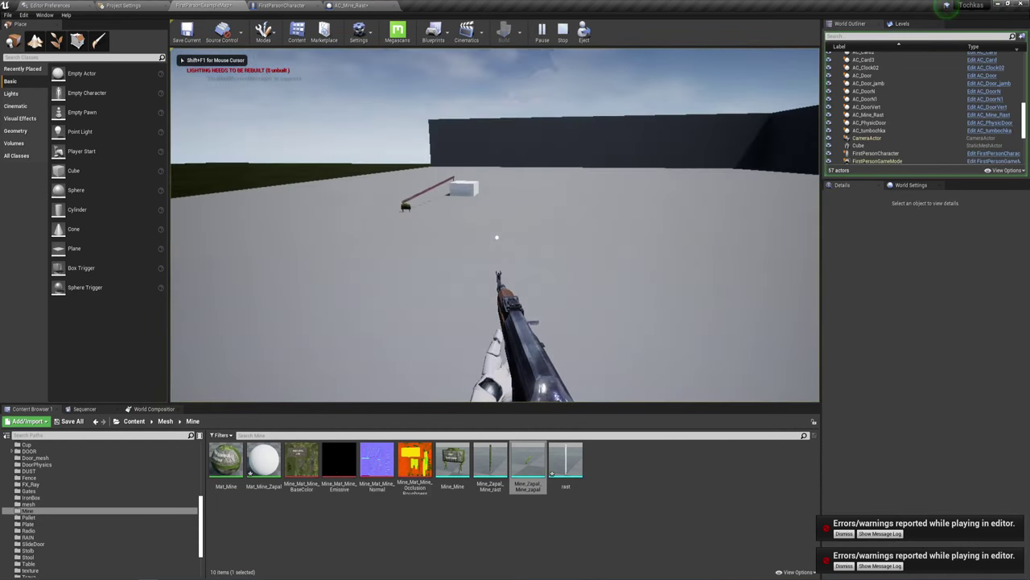
key(w)
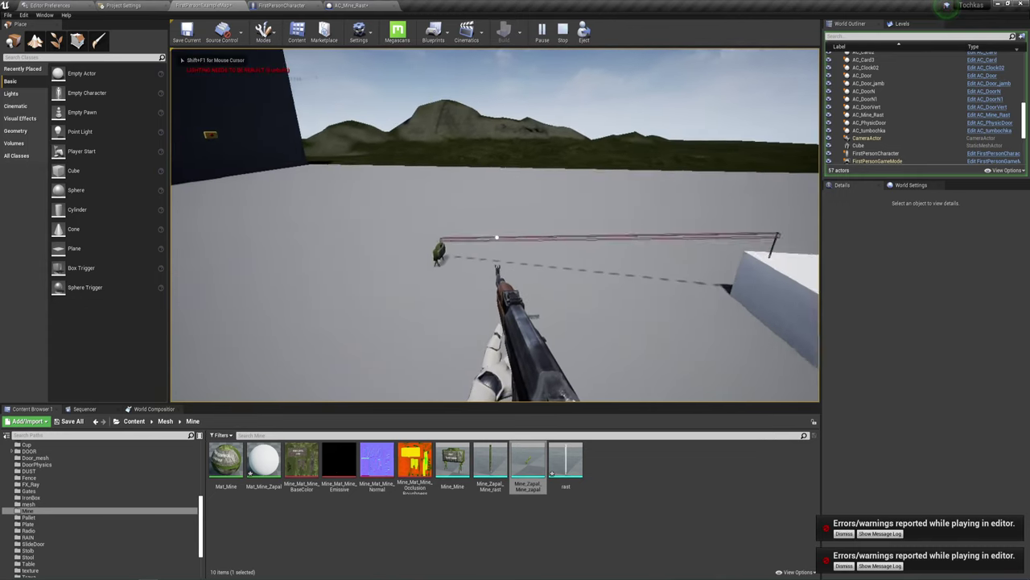
key(w)
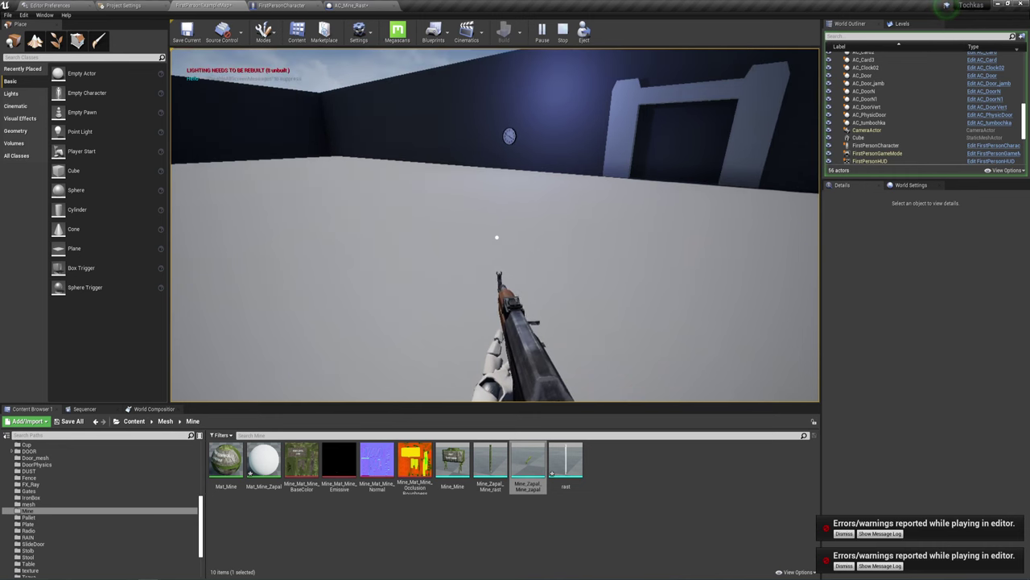
key(w)
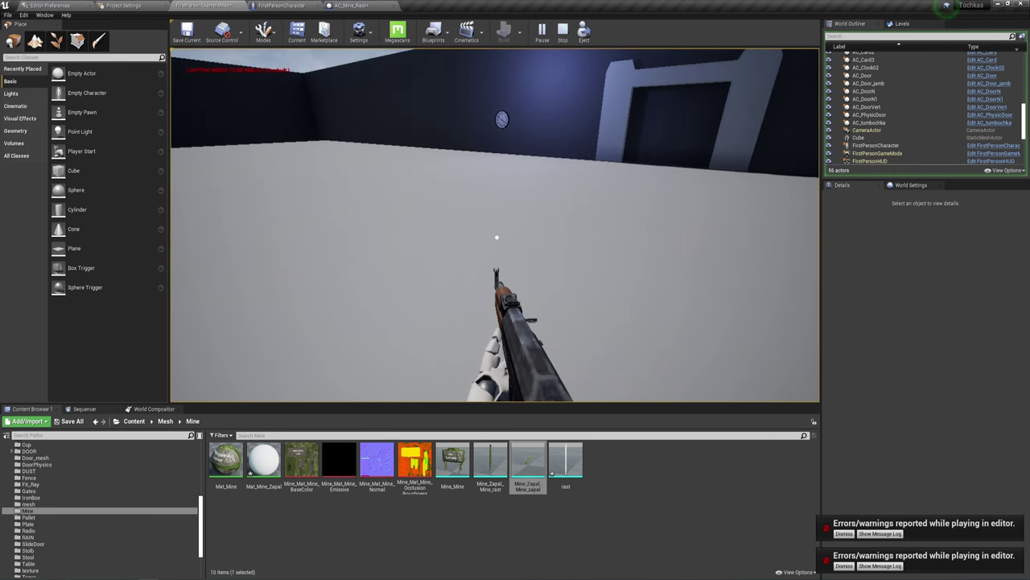
key(Escape)
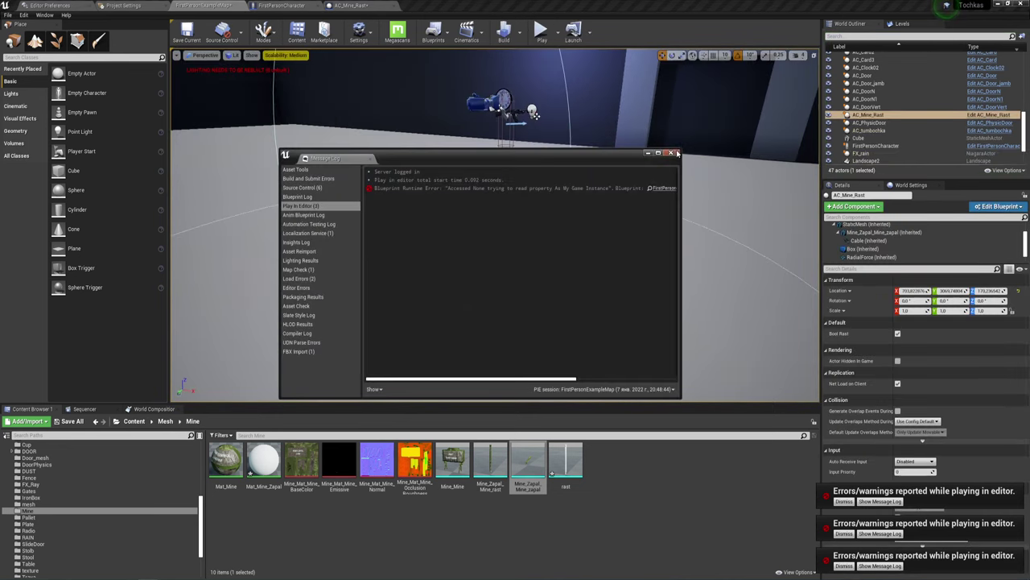
click(676, 153)
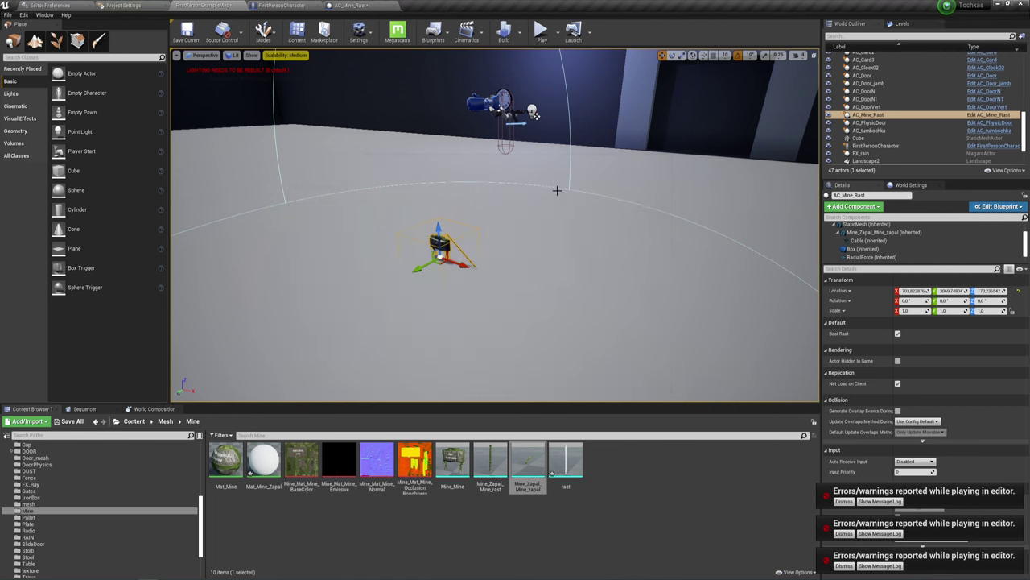
click(359, 5)
right_drag(322, 175, 524, 271)
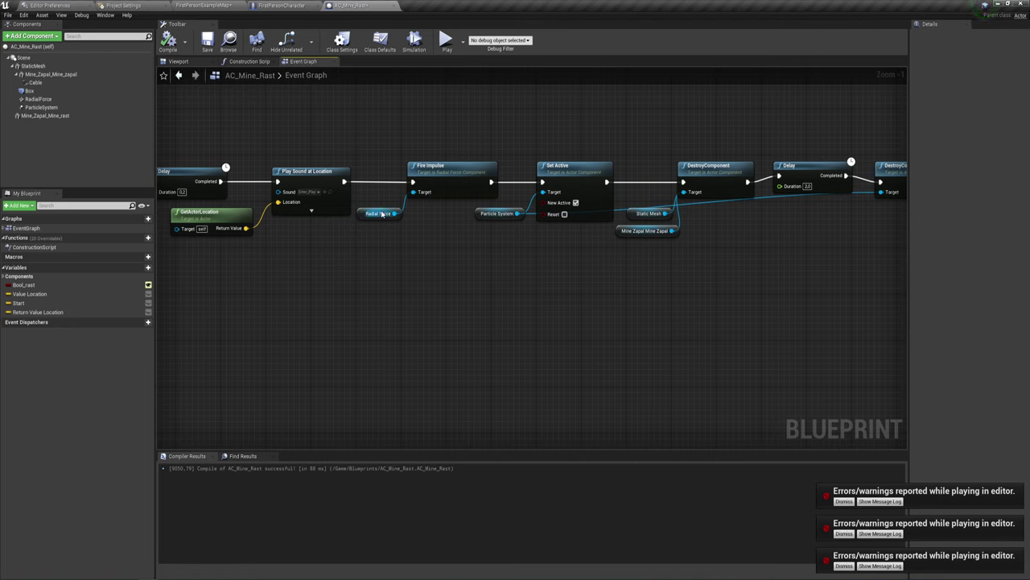
Change the RadialForce component's impulse strength and recompile the blueprint
click(377, 213)
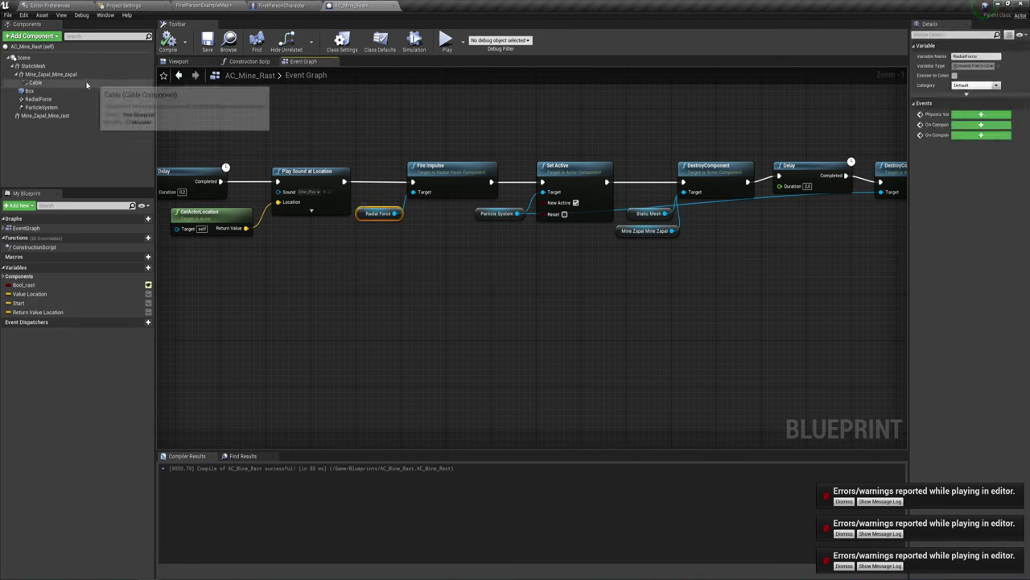
click(37, 98)
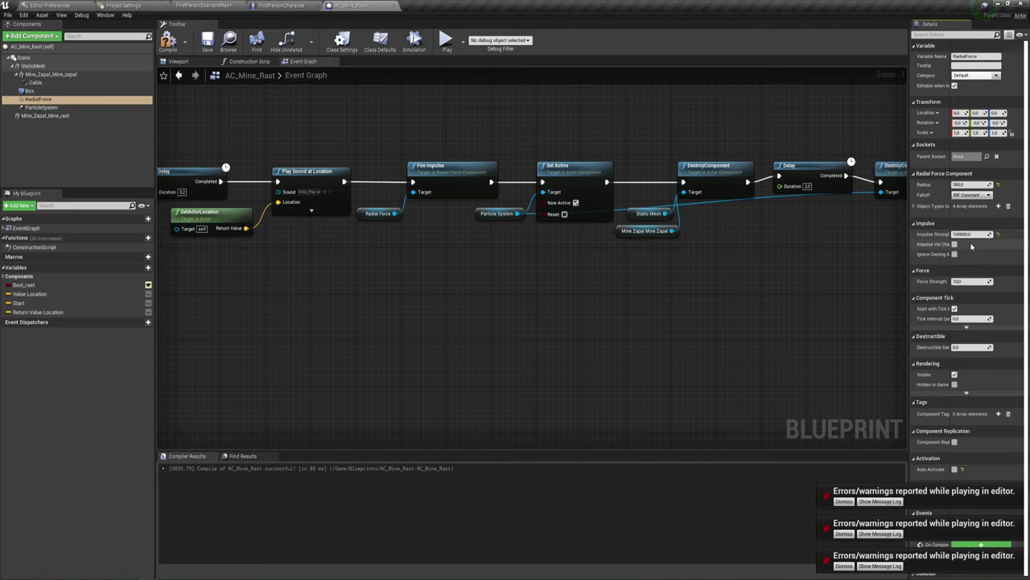
click(167, 42)
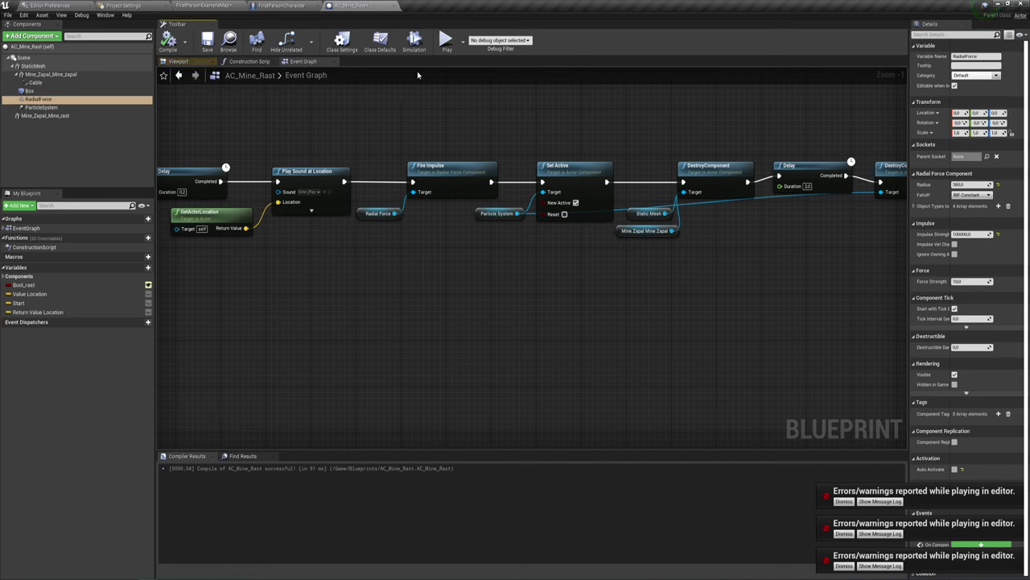
Simulate the blueprint, stop it, and close the Message Log
click(447, 42)
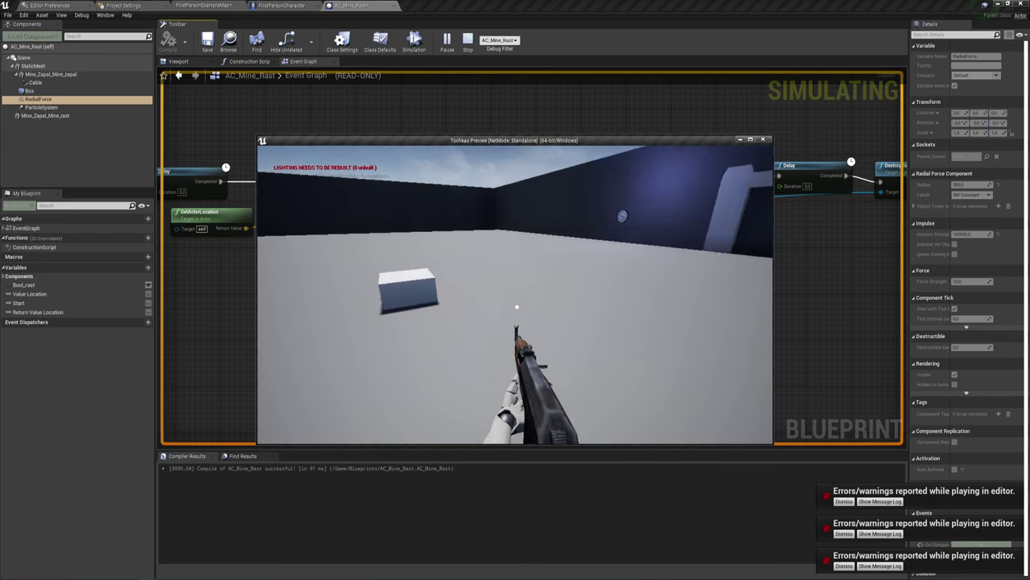
key(Escape)
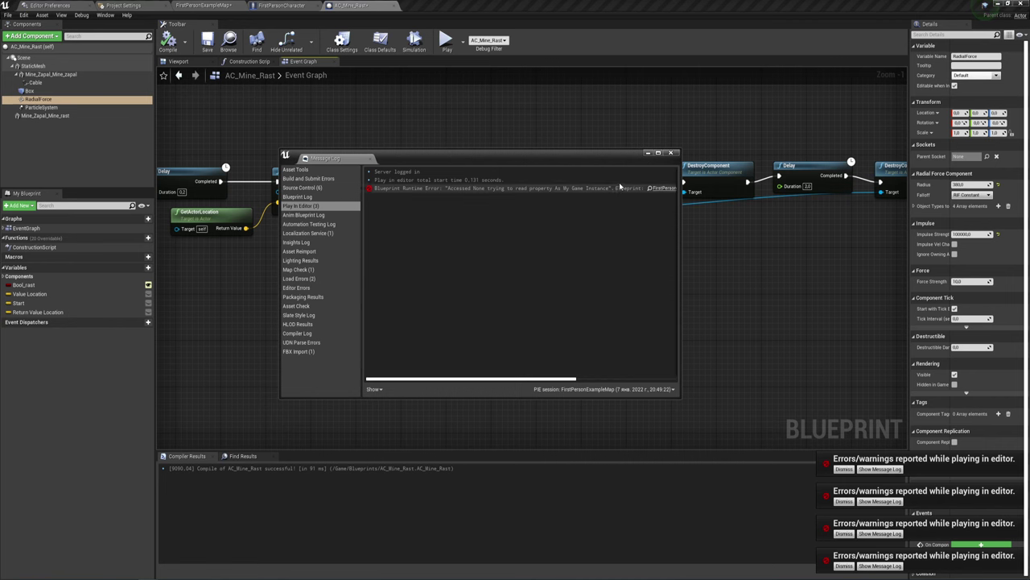
click(670, 152)
Move the Mine_Zapal_Mine_rast piece onto the open ground in the level
click(201, 6)
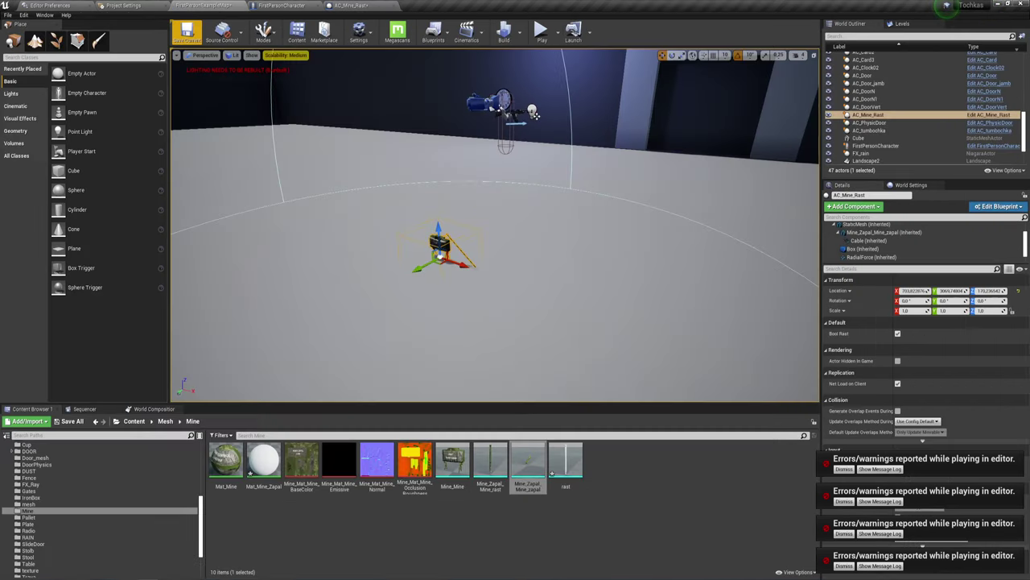
drag(417, 256, 467, 231)
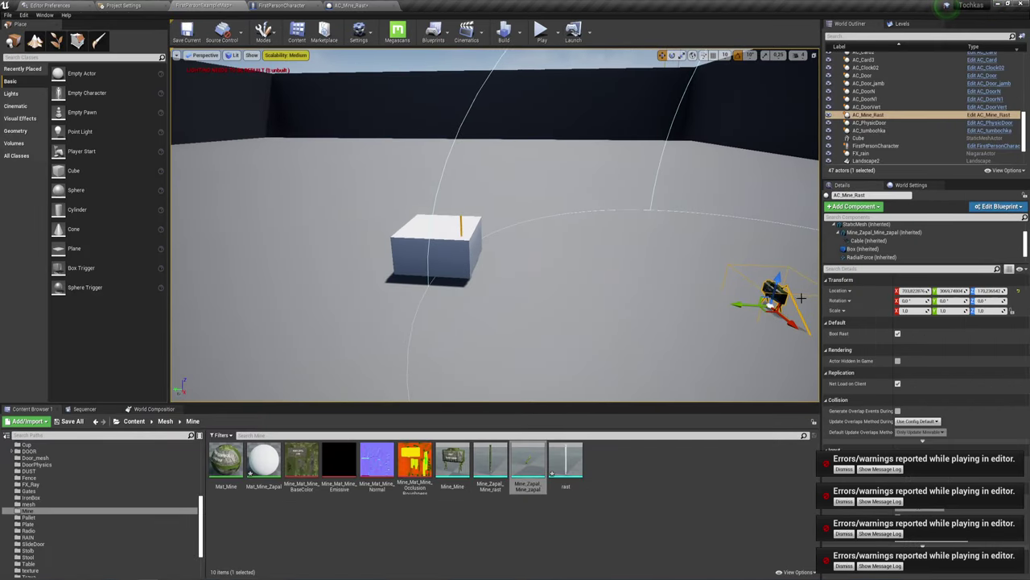
scroll(867, 256, down, 2)
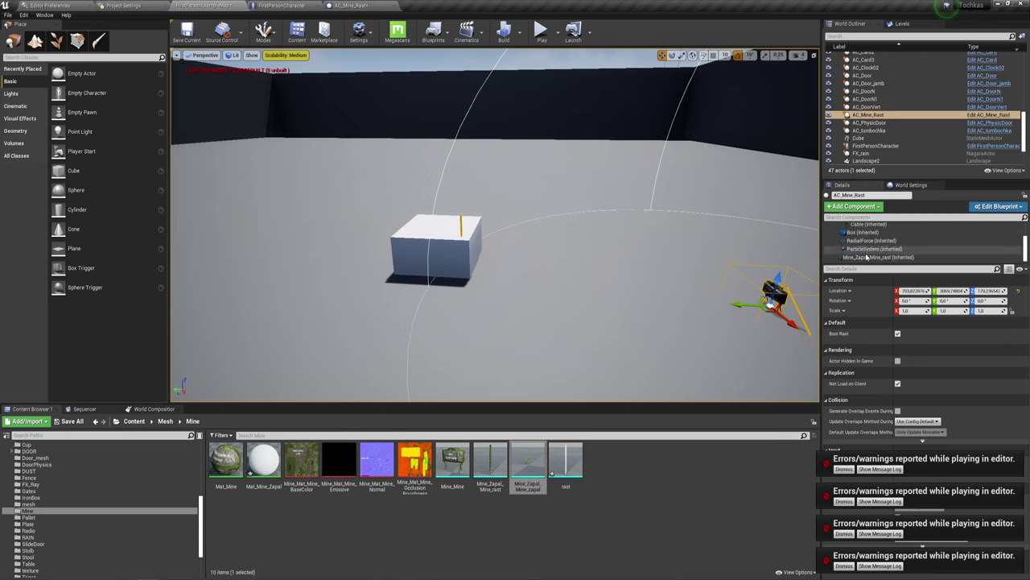
click(873, 257)
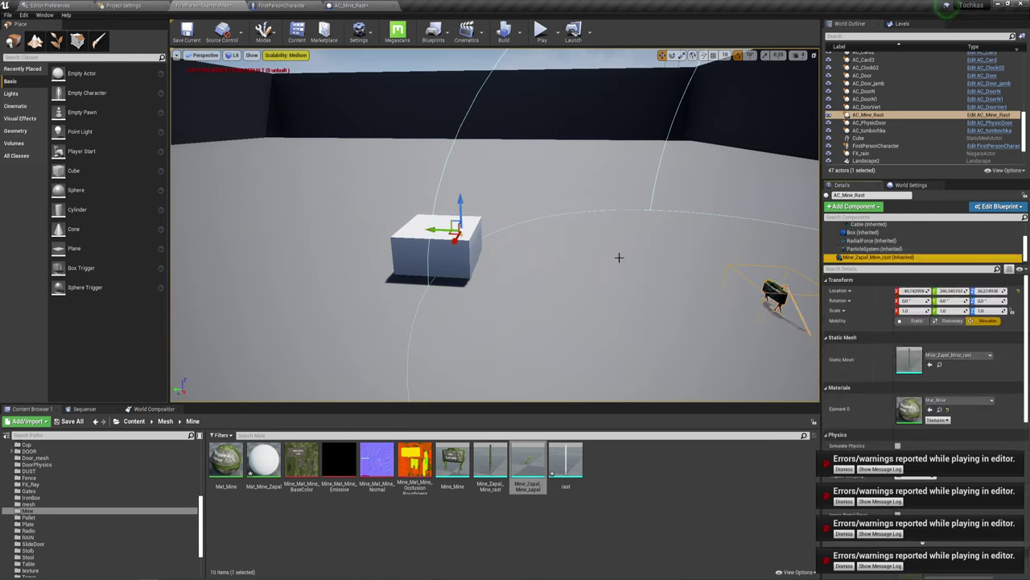
drag(452, 239, 447, 268)
scroll(541, 344, down, 5)
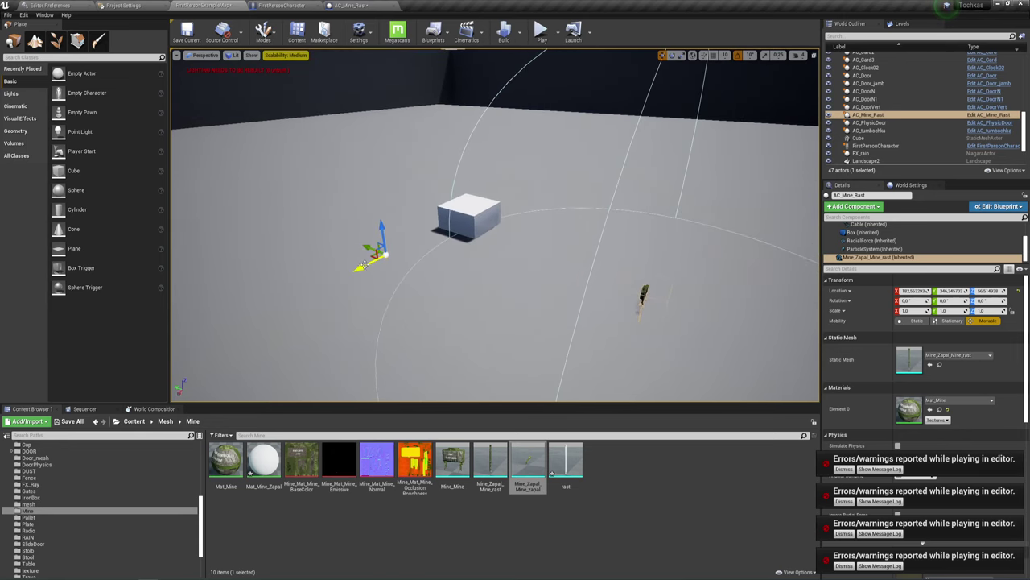
drag(504, 301, 487, 264)
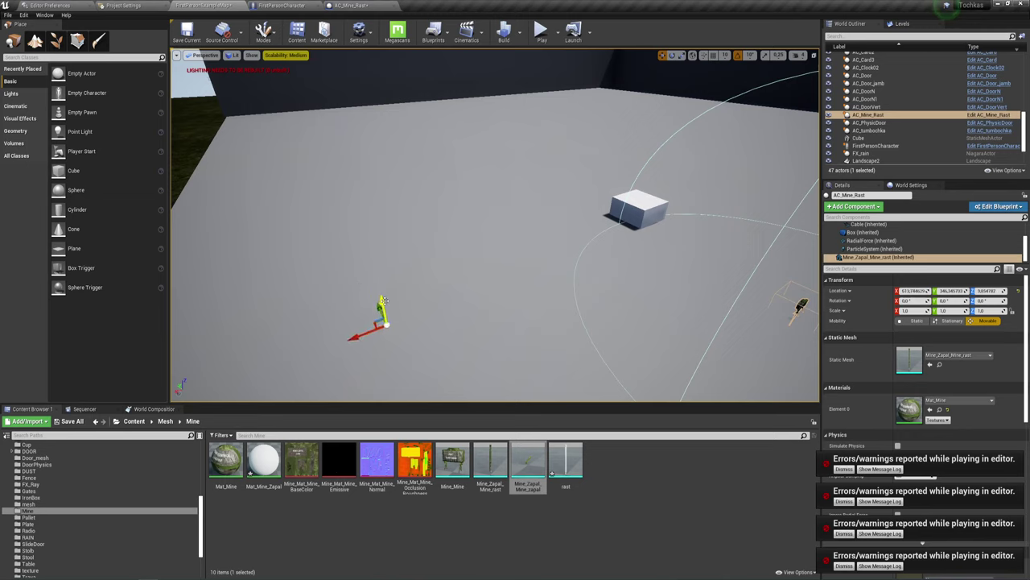
Save the current map and delete the Cube from the level
click(187, 32)
click(648, 213)
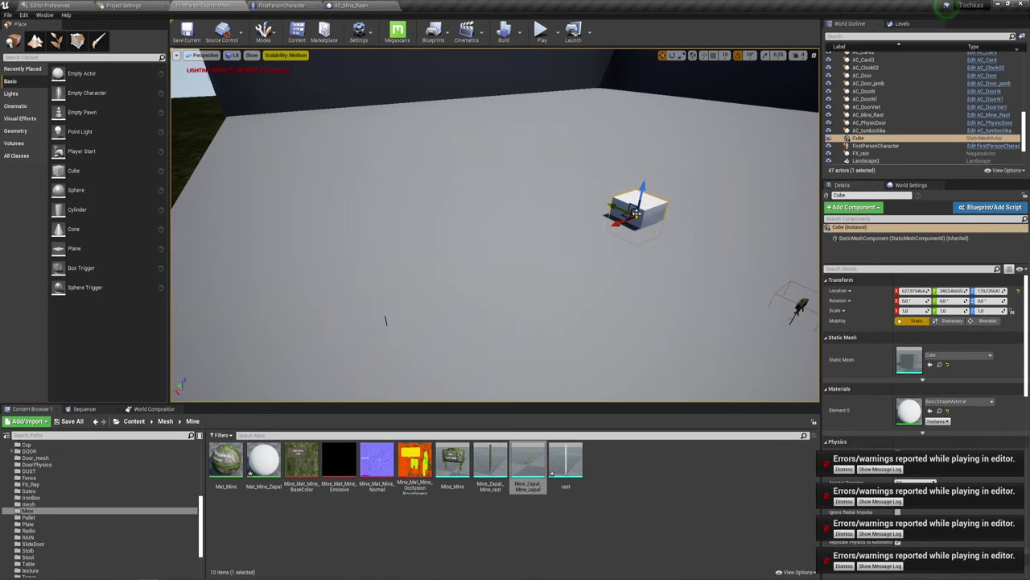
key(Delete)
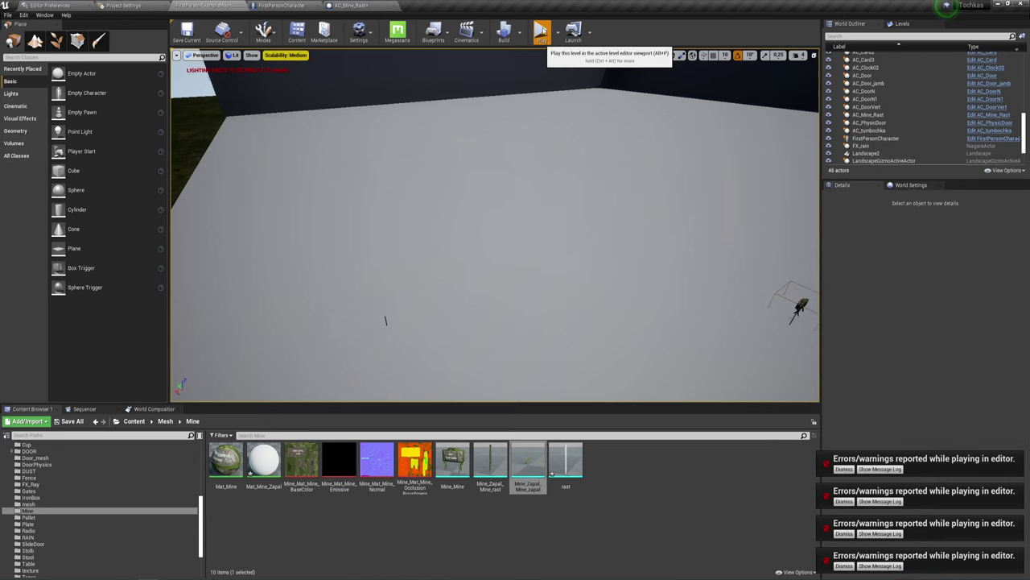
Play-test the level, walking forward into the relocated mine to trigger it, then stop the session
click(540, 30)
key(w)
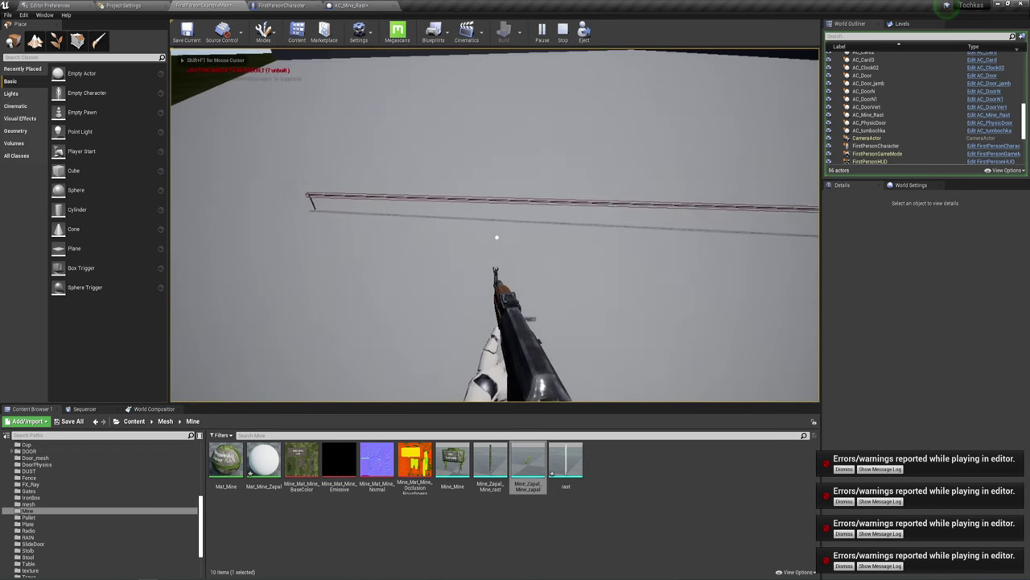
mouse_move(496, 236)
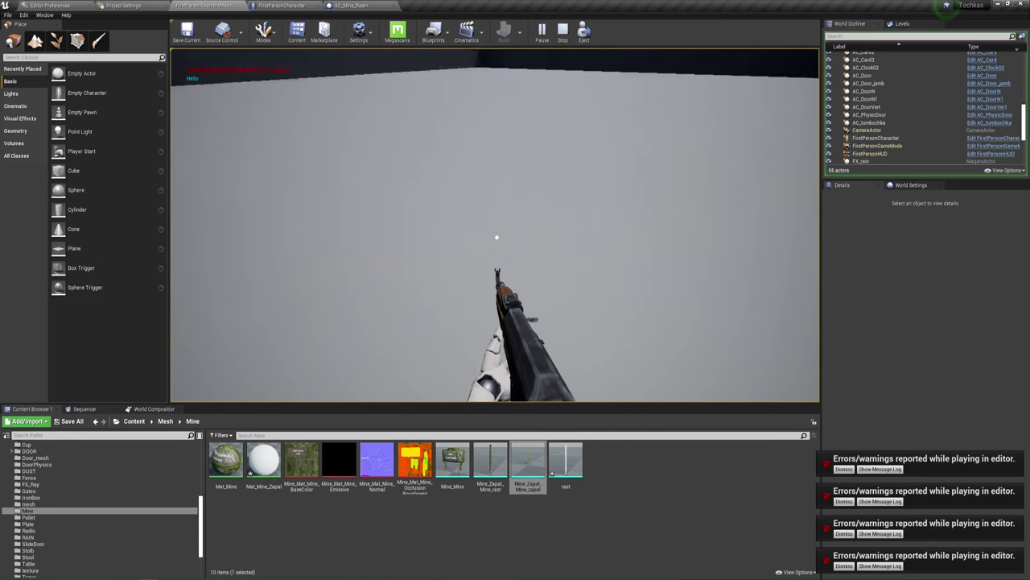
key(Escape)
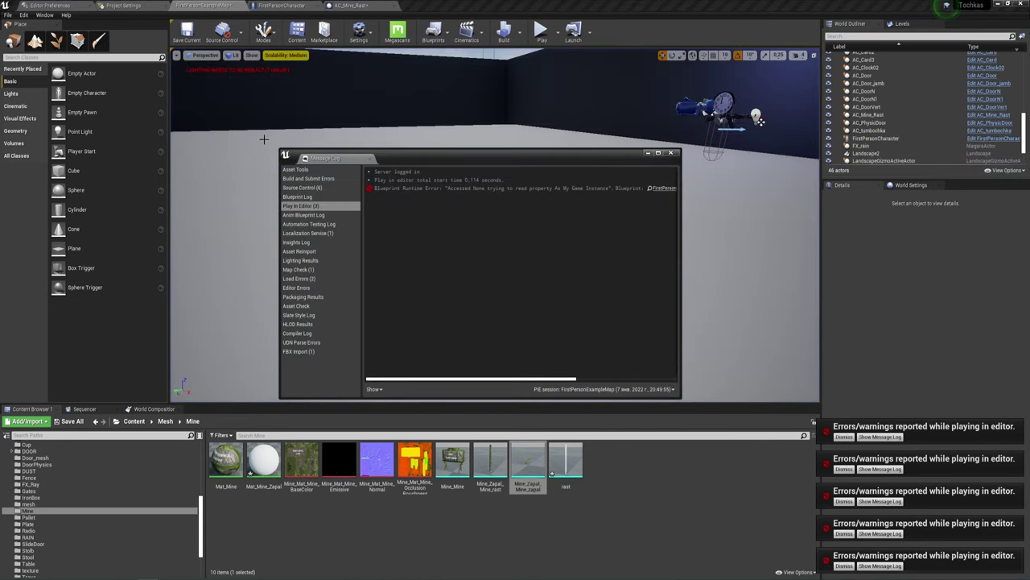
Close the Message Log and return to the AC_Mine_Rast Blueprint's Event Graph
click(670, 152)
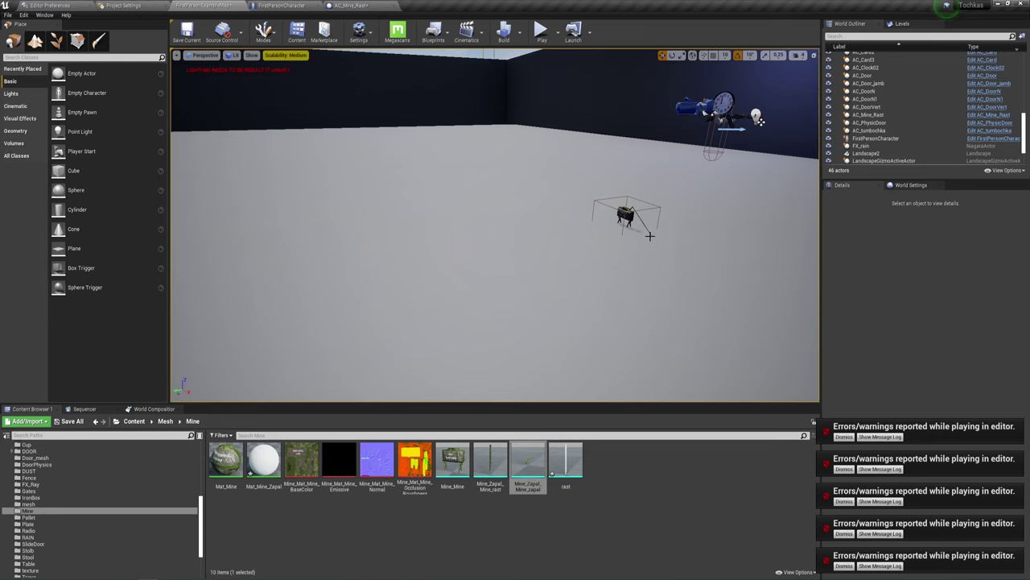
right_drag(649, 235, 652, 238)
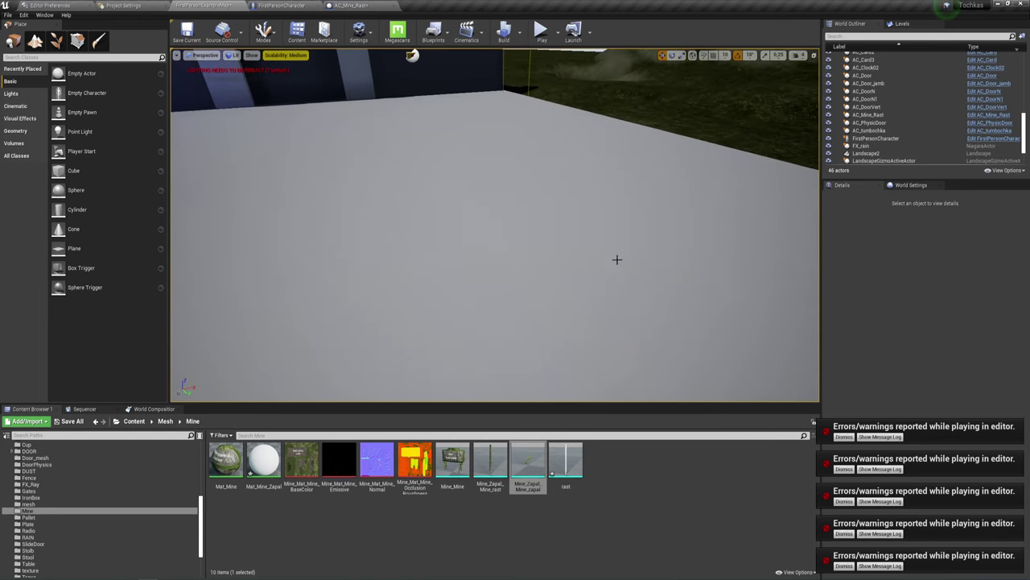
scroll(616, 259, down, 5)
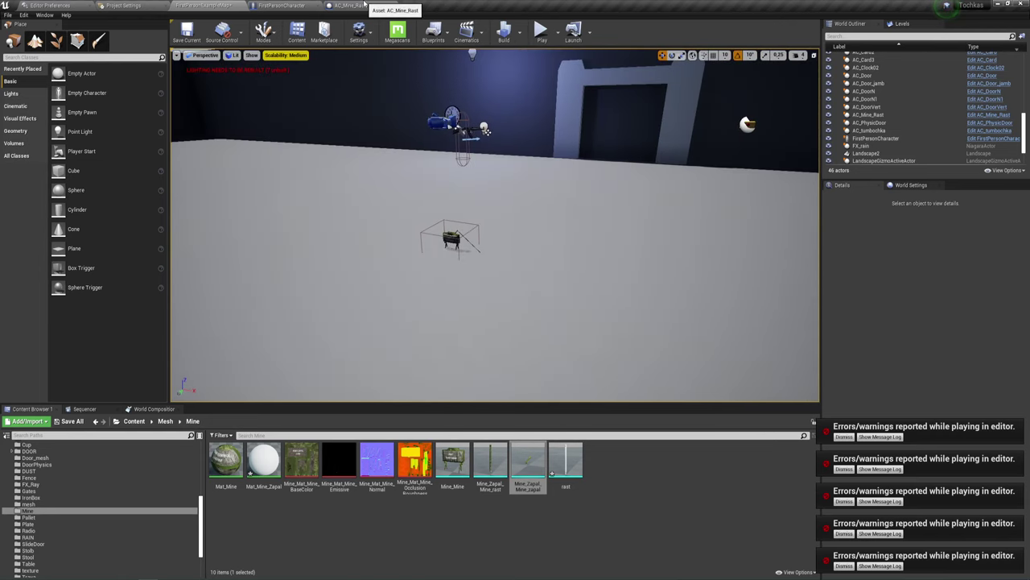
click(363, 4)
Zoom out the Event Graph and dismiss all five errors/warnings notifications
scroll(663, 269, down, 1)
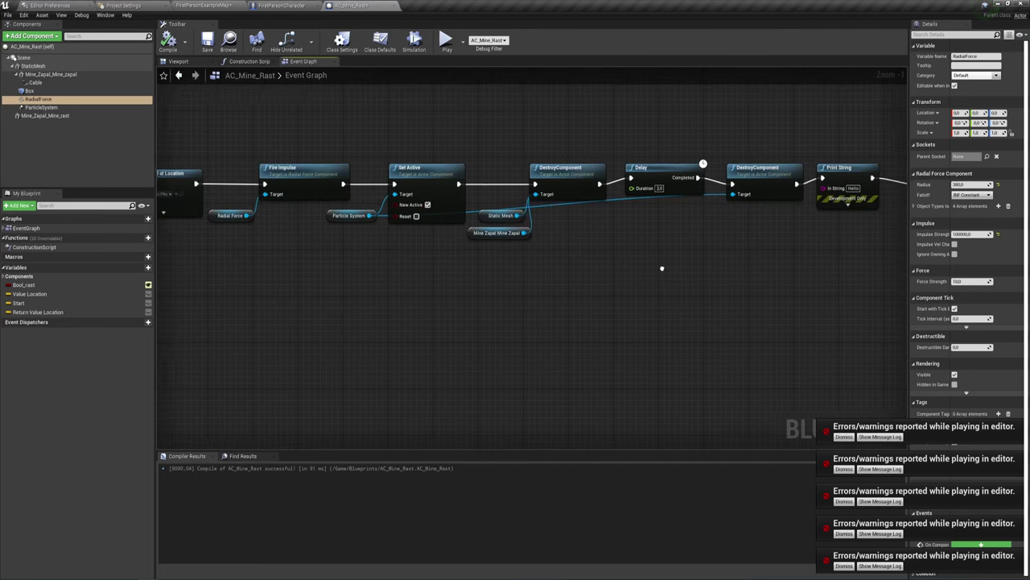
scroll(580, 286, down, 2)
scroll(636, 322, down, 2)
click(849, 437)
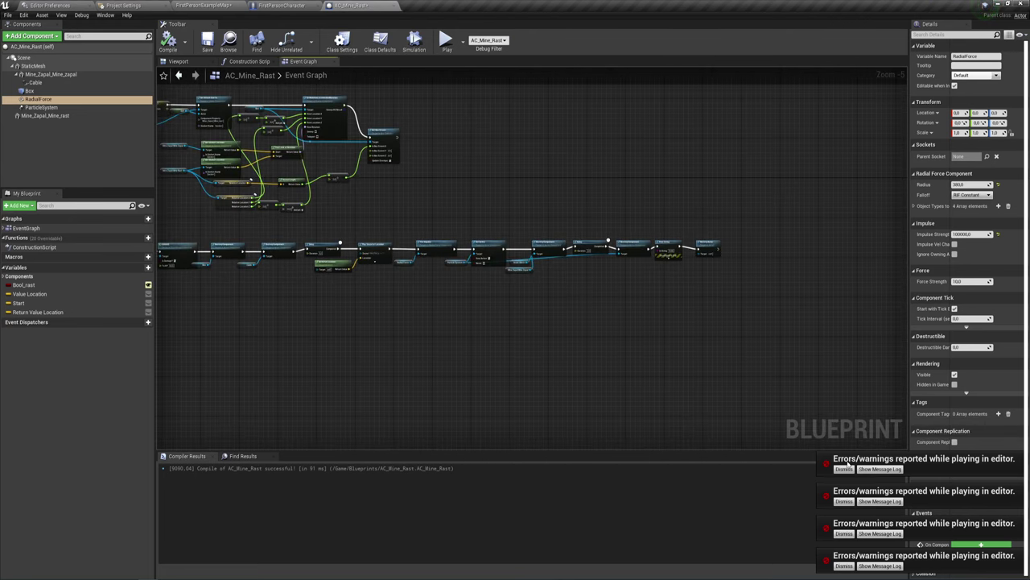
click(846, 468)
click(845, 501)
click(845, 533)
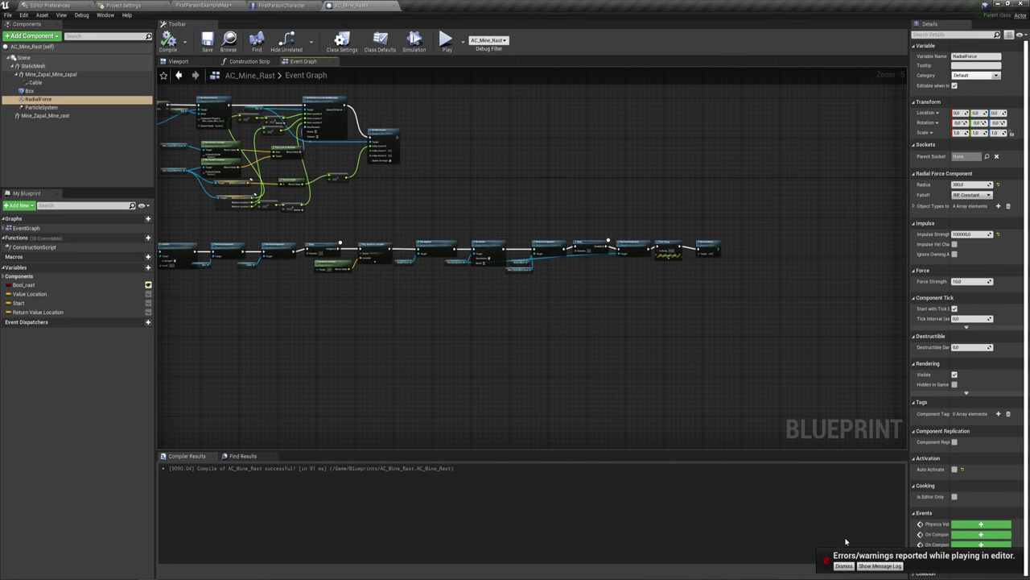
click(847, 567)
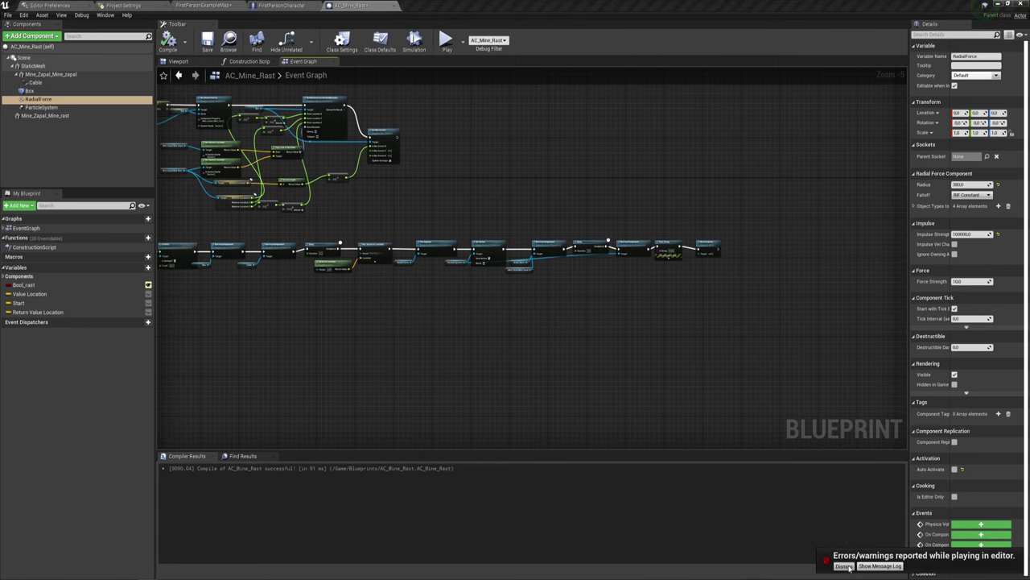
Review the graph nodes, clear the component selection, and return to the FirstPersonExampleMap level editor
scroll(454, 166, up, 2)
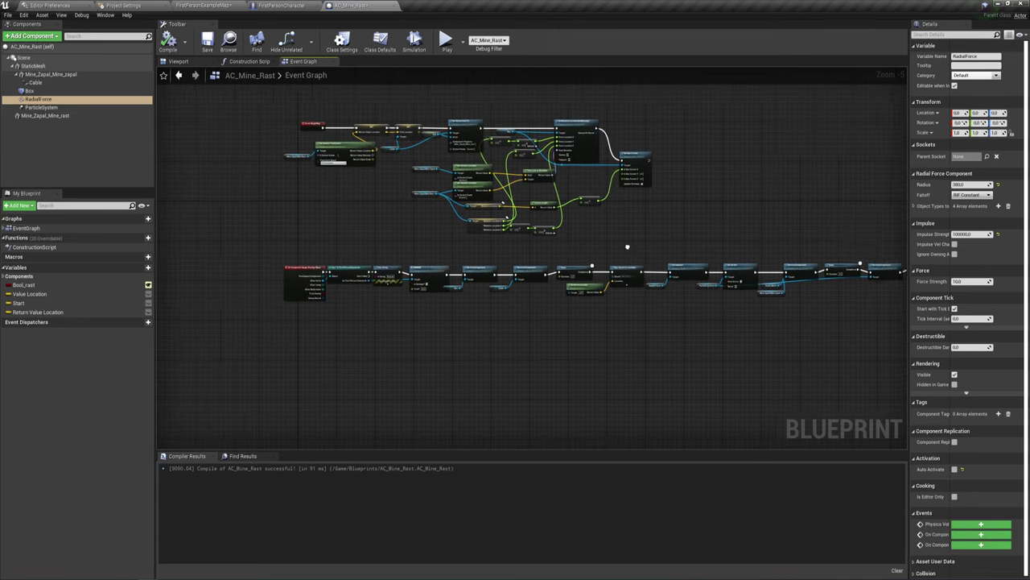
scroll(432, 296, up, 4)
drag(453, 314, 439, 321)
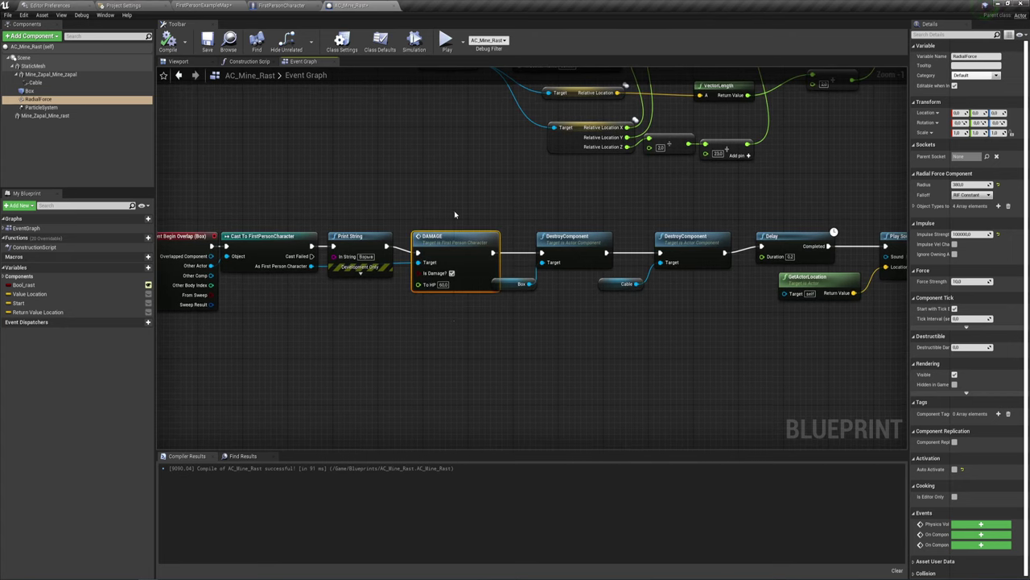
click(427, 186)
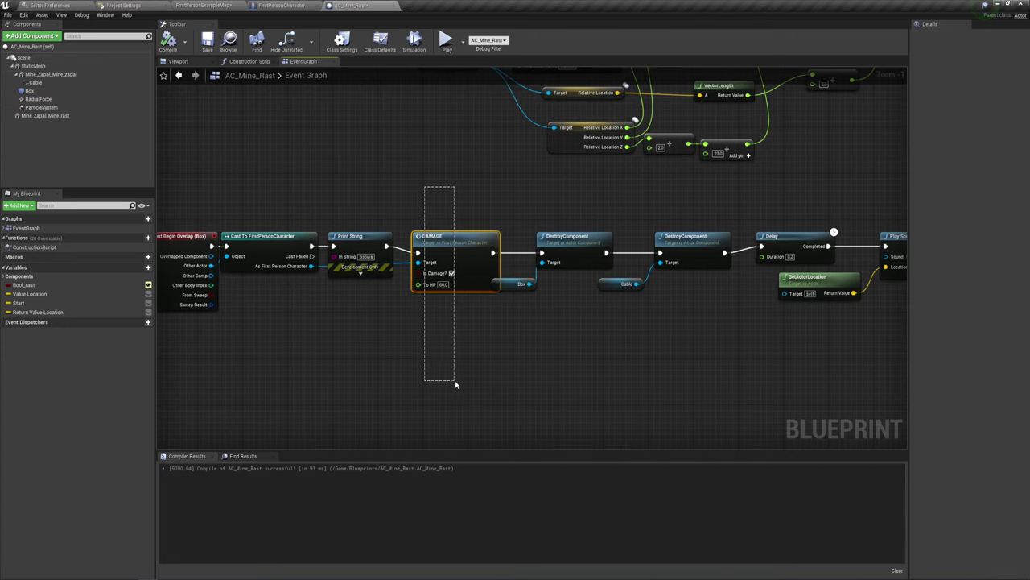
drag(455, 380, 459, 379)
scroll(398, 342, down, 2)
scroll(434, 344, down, 1)
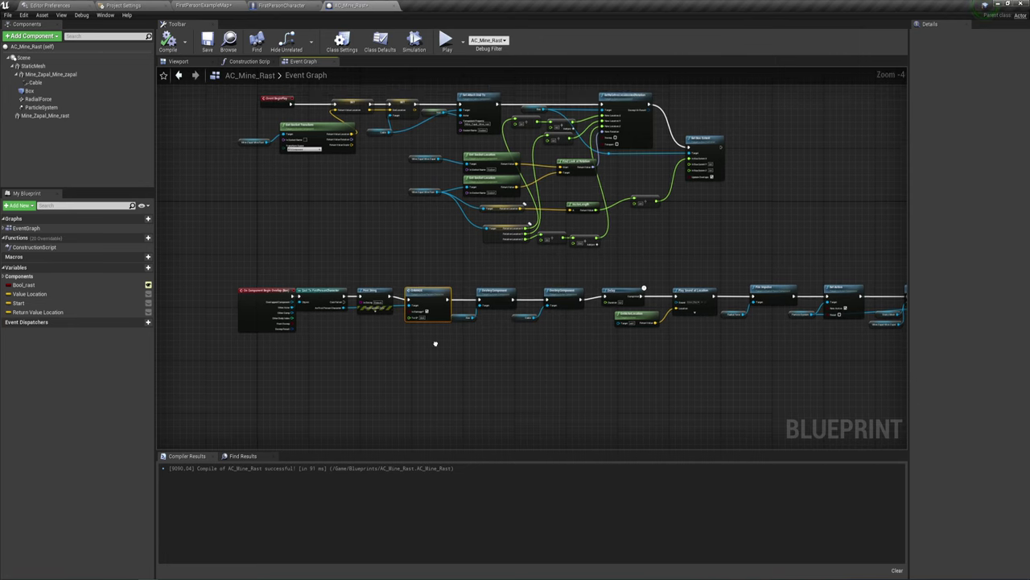
click(208, 7)
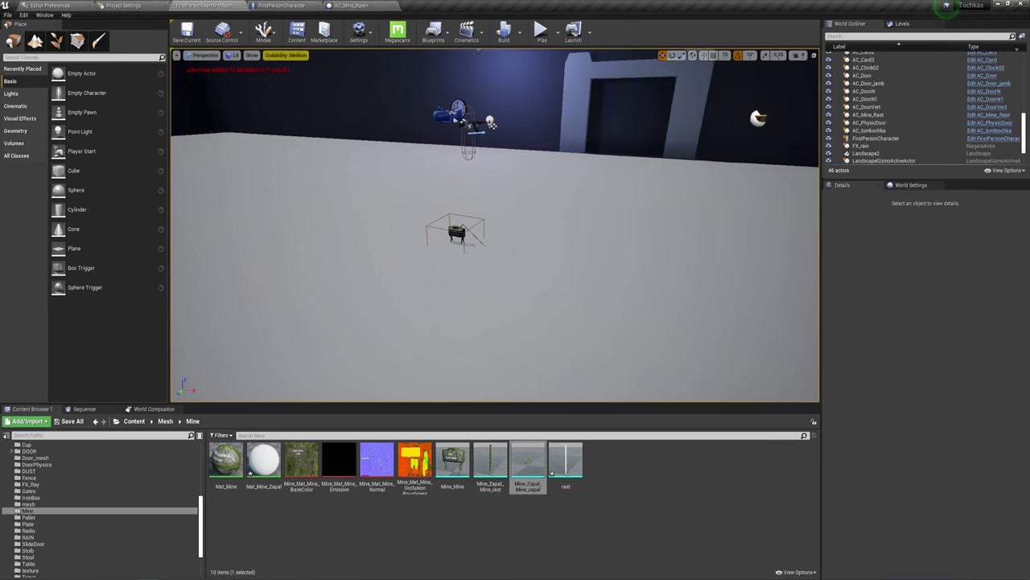